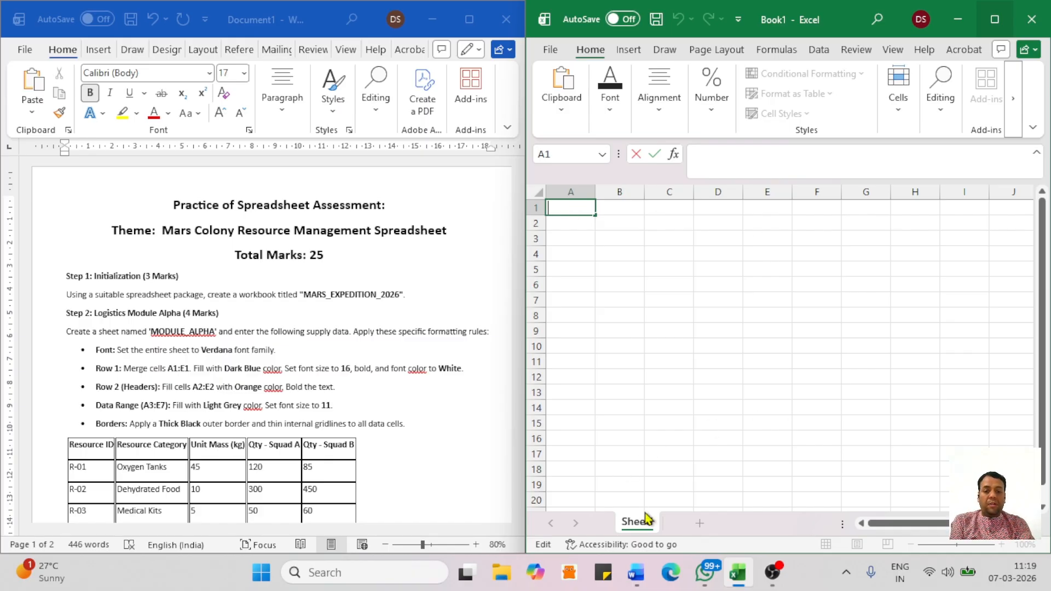
key(ctrl)
key(ctrl)
key(ctrl)
key(ctrl)
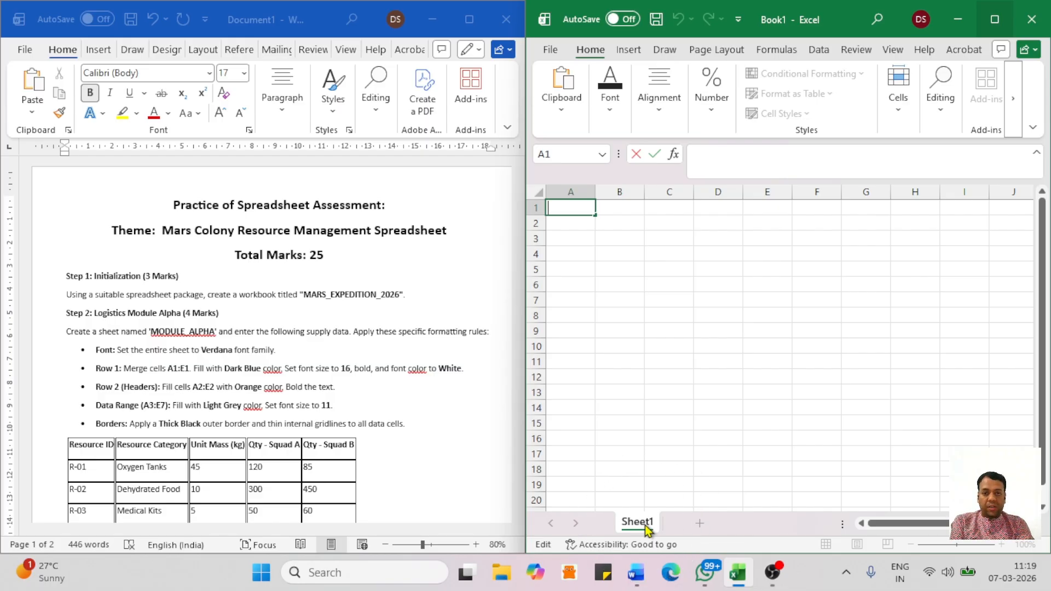
key(ctrl)
key(ctrl)
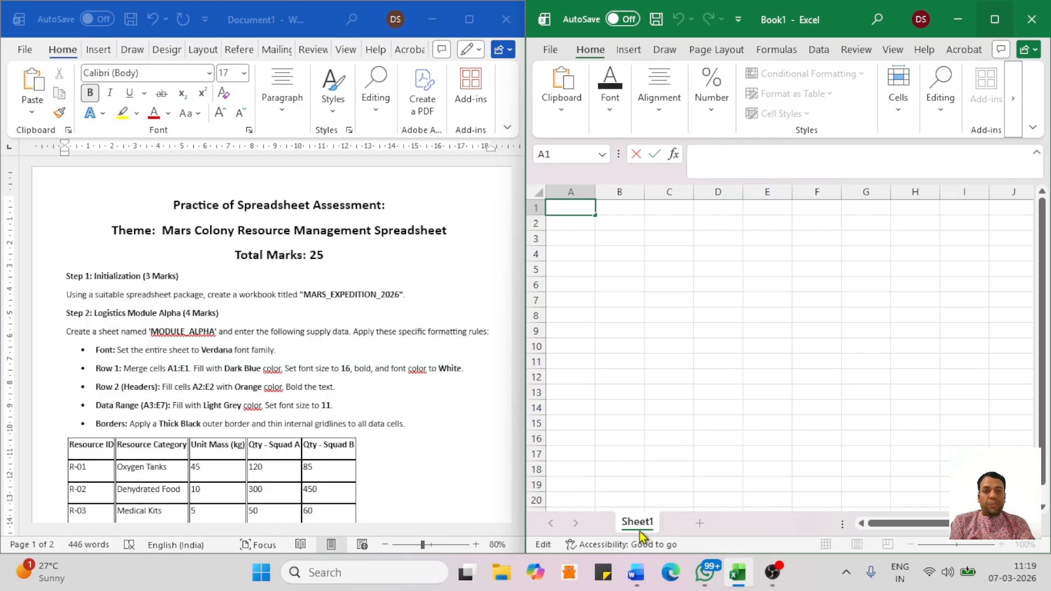
key(ctrl)
key(ctrl)
key(ctrl)
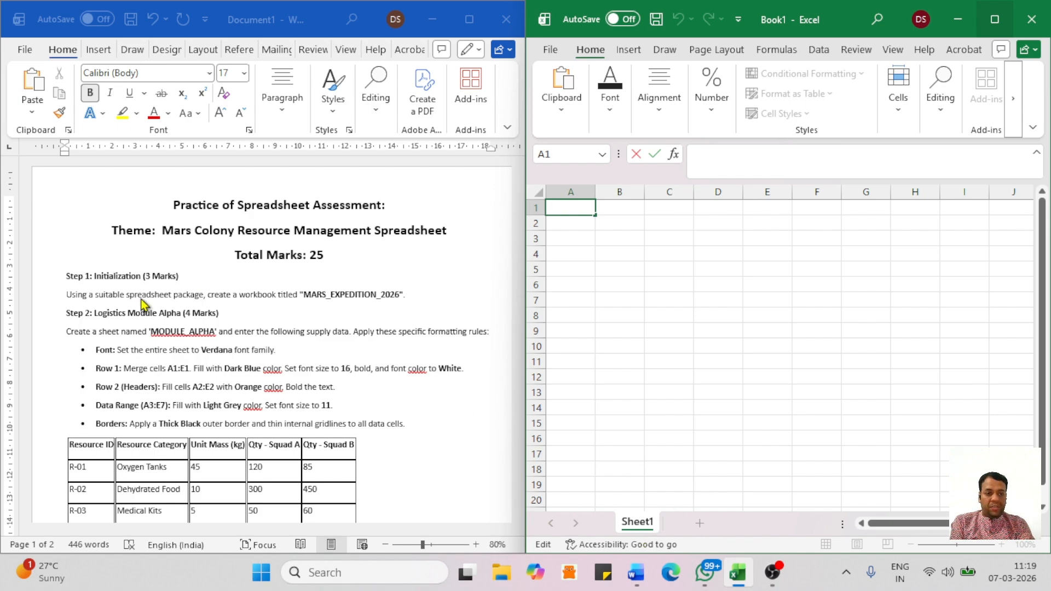
key(ctrl)
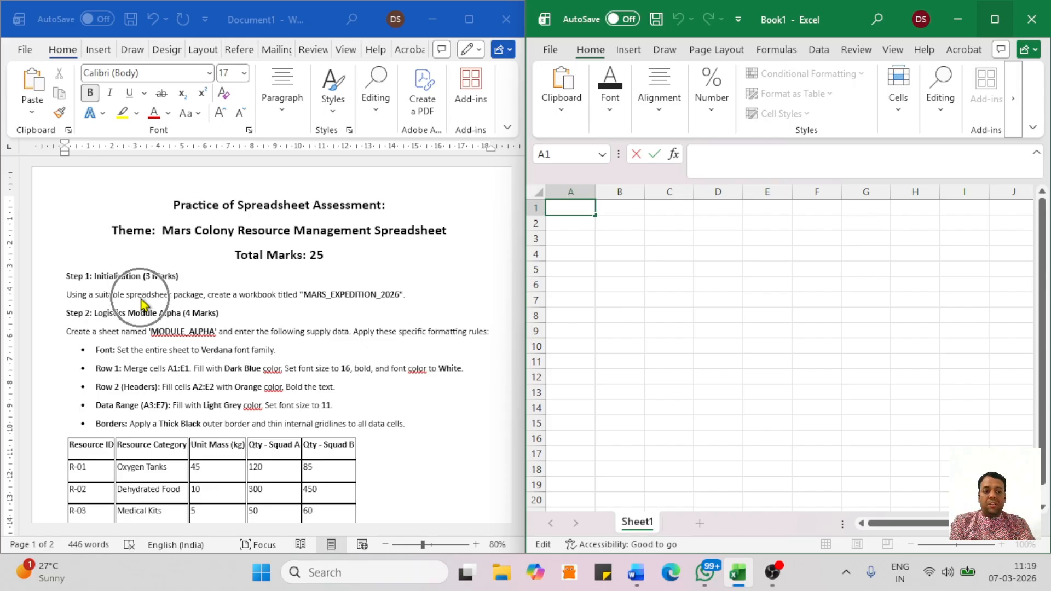
key(ctrl)
key(ctrl)
key(ctrl)
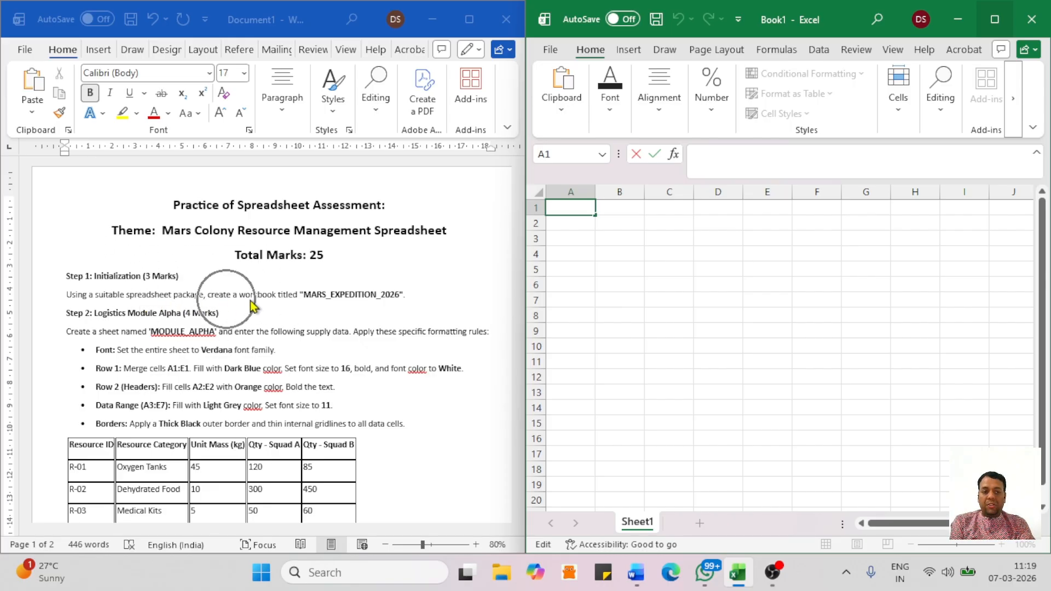
key(ctrl)
key(ctrl)
key(ctrl)
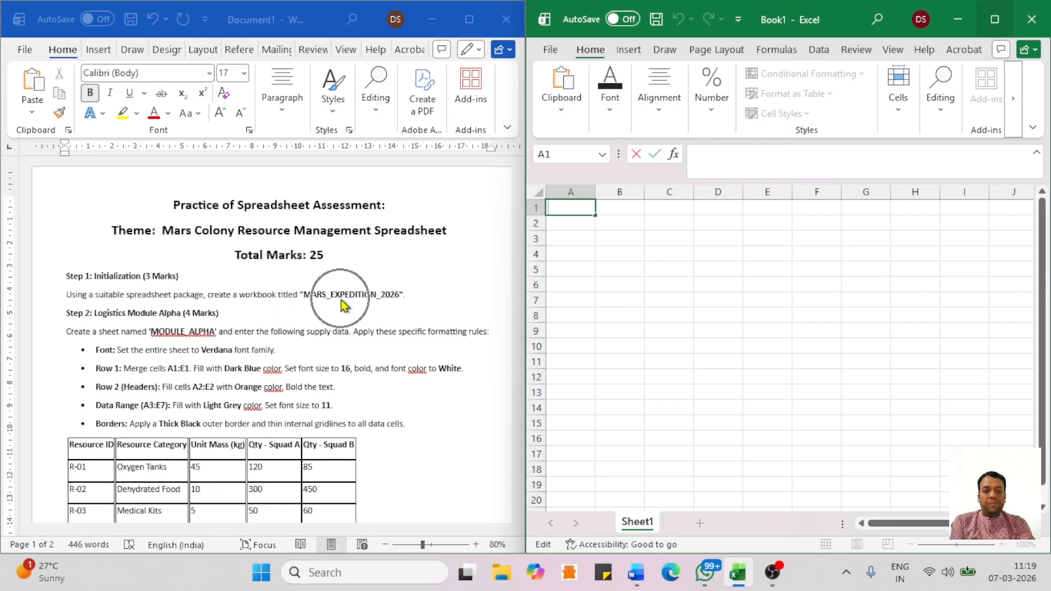
key(ctrl)
key(ctrl)
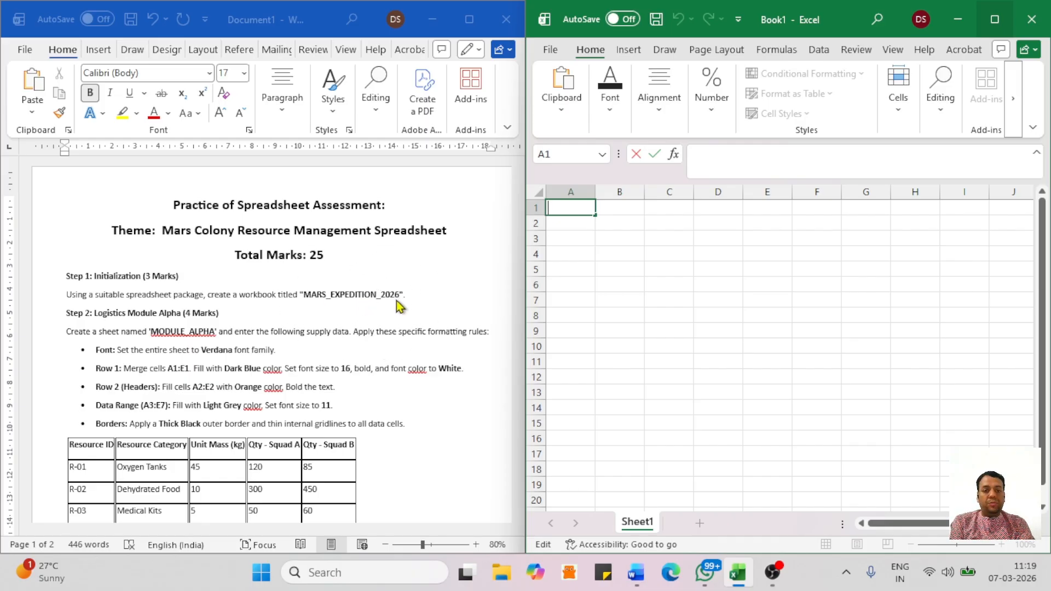
key(ctrl)
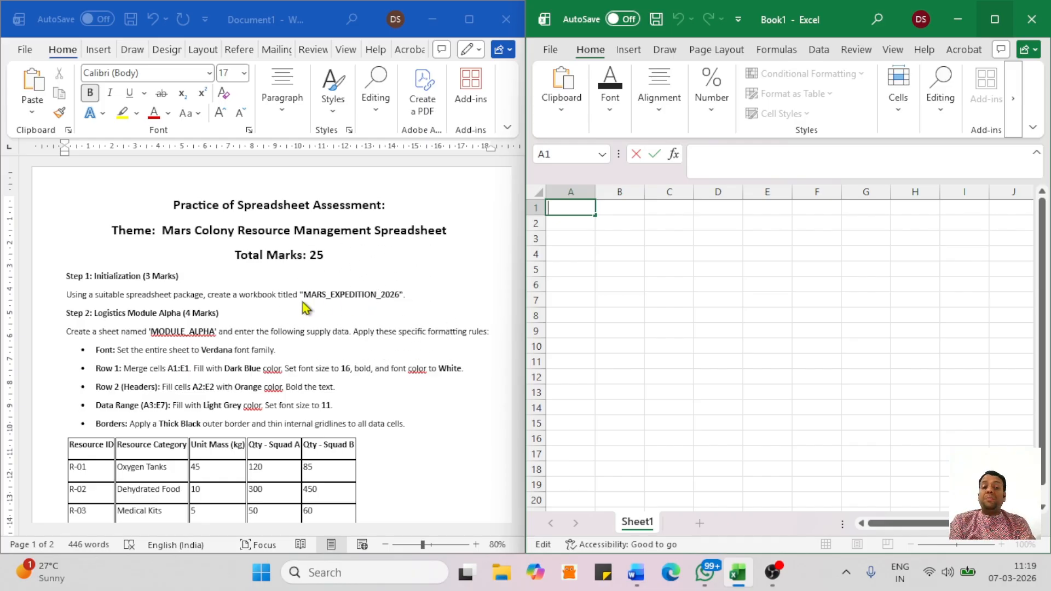
key(ctrl)
key(ctrl)
key(ctrl)
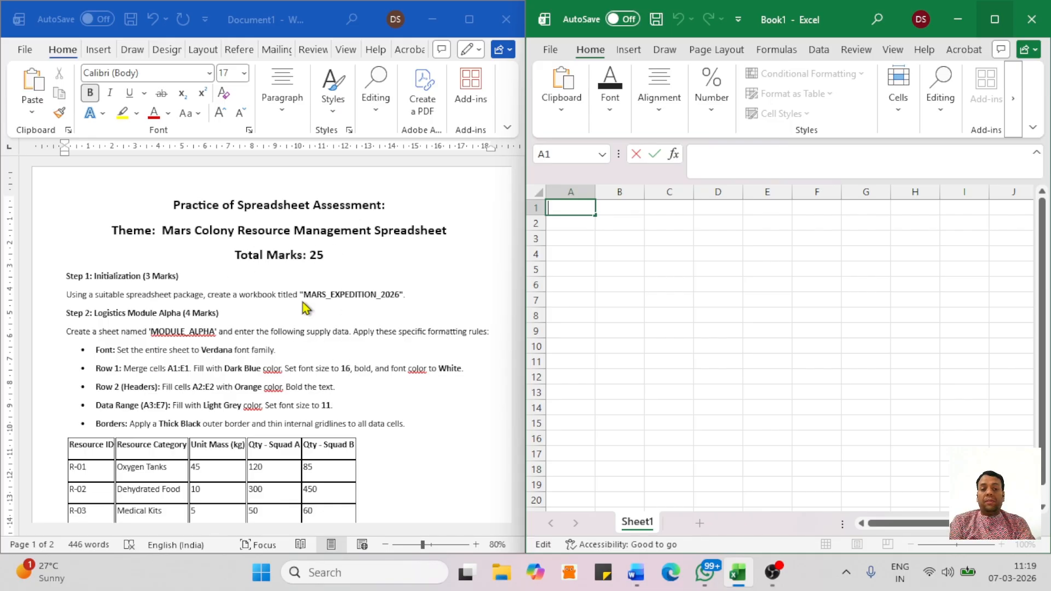
key(ctrl)
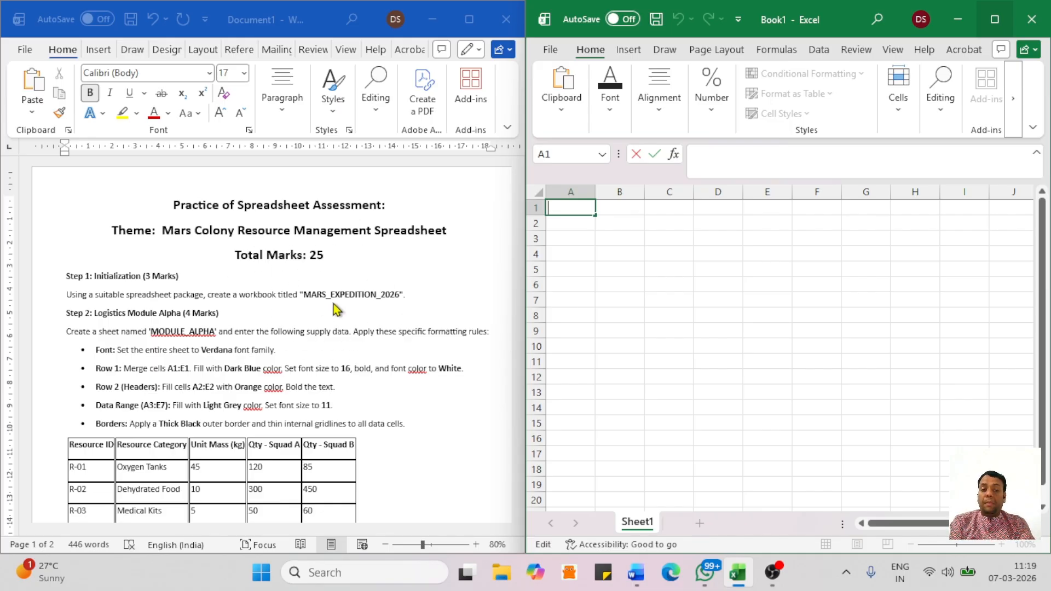
key(ctrl)
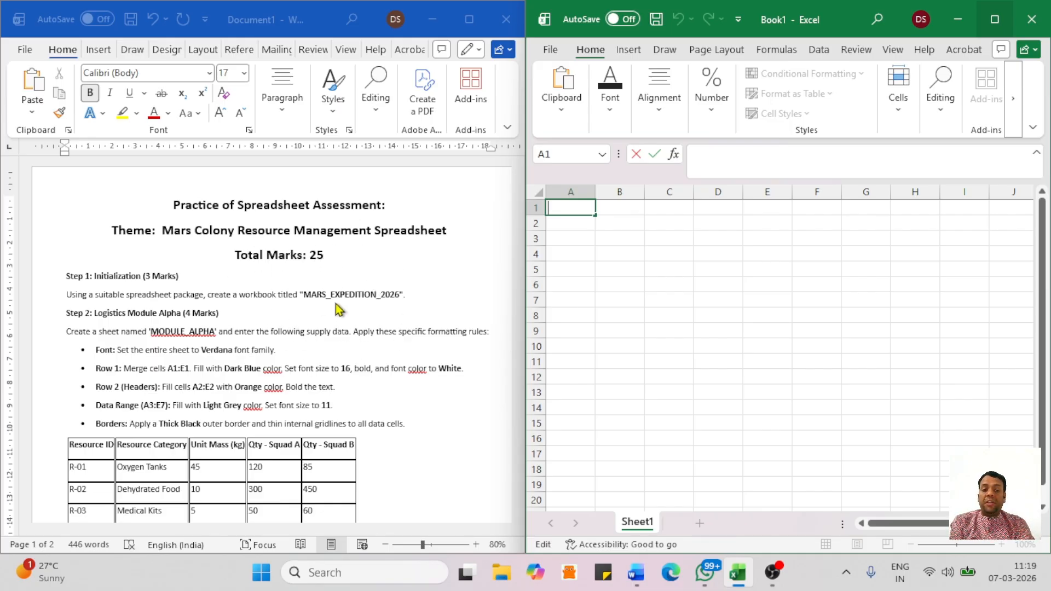
Copy the workbook title MARS_EXPEDITION_2026, without its quotation marks, from Step 1 of the Word assessment document.
click(310, 296)
drag(308, 296, 400, 298)
key(ctrl+c)
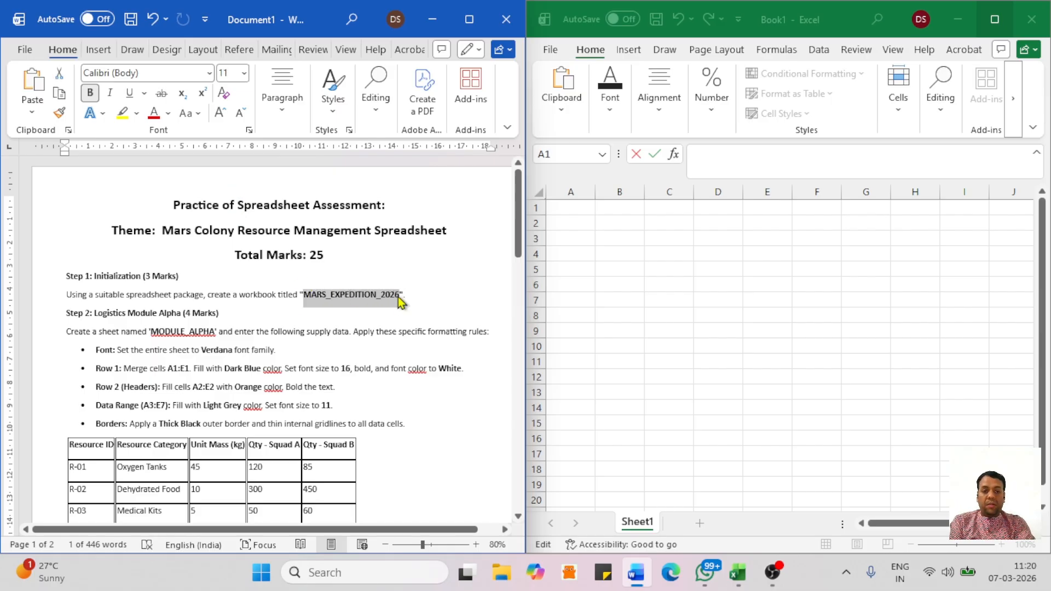
Switch to Excel and save the blank workbook to the Desktop as MARS_EXPEDITION_2026, using the copied title.
click(662, 342)
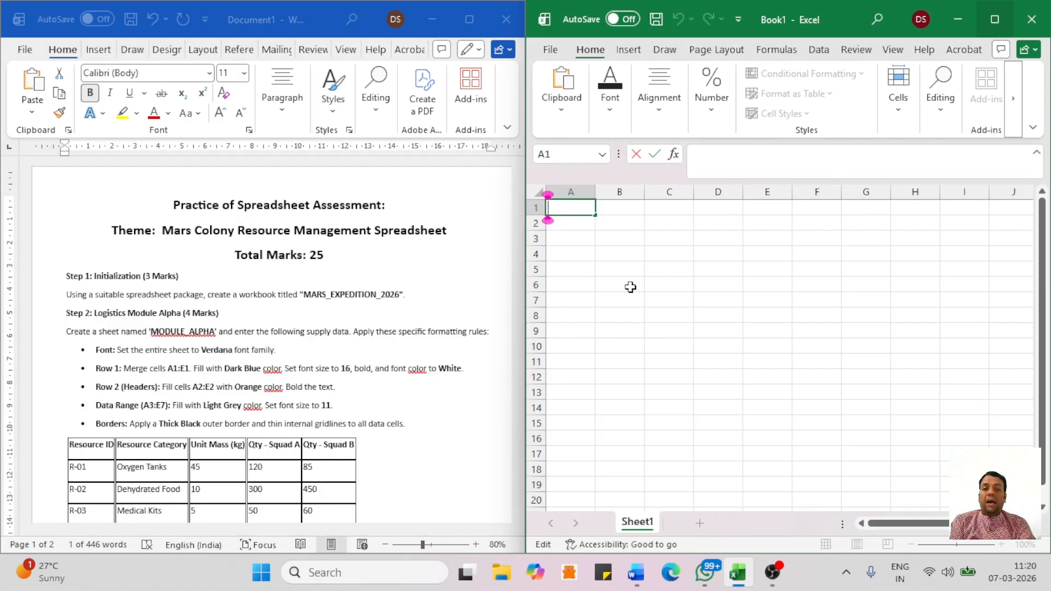
click(550, 49)
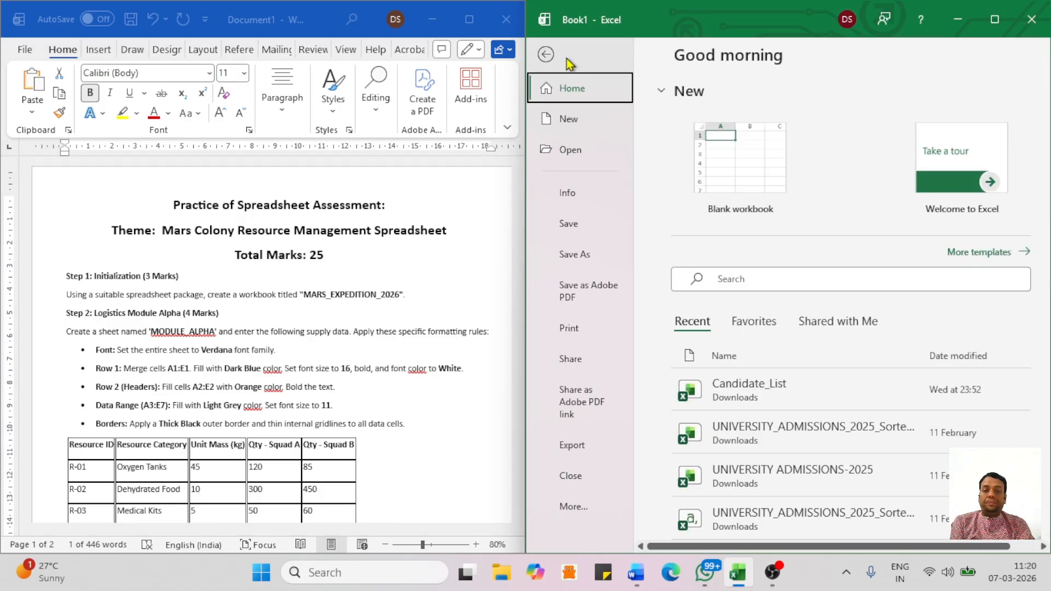
click(568, 227)
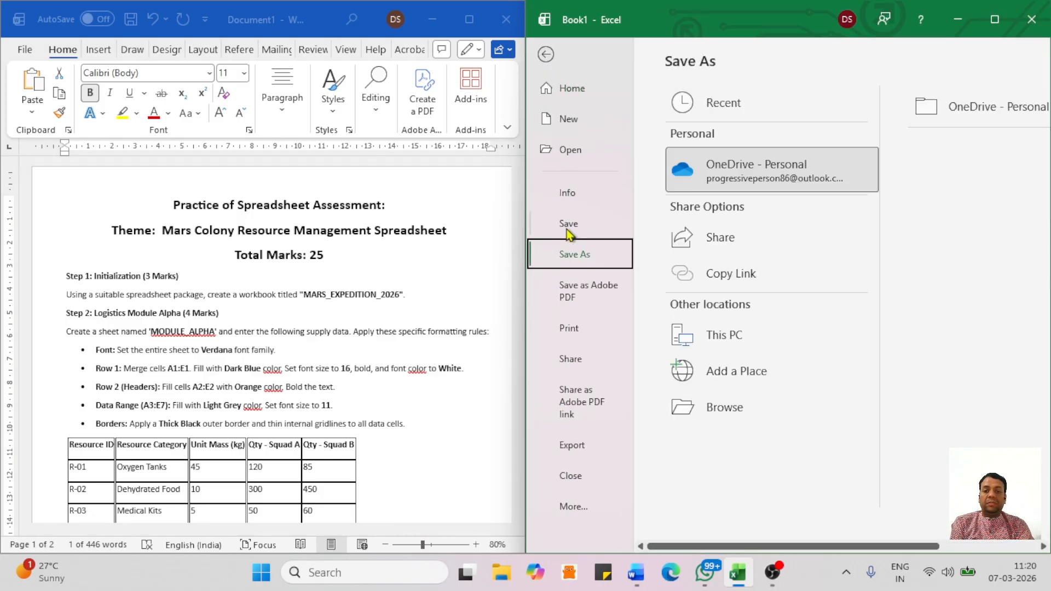
click(718, 416)
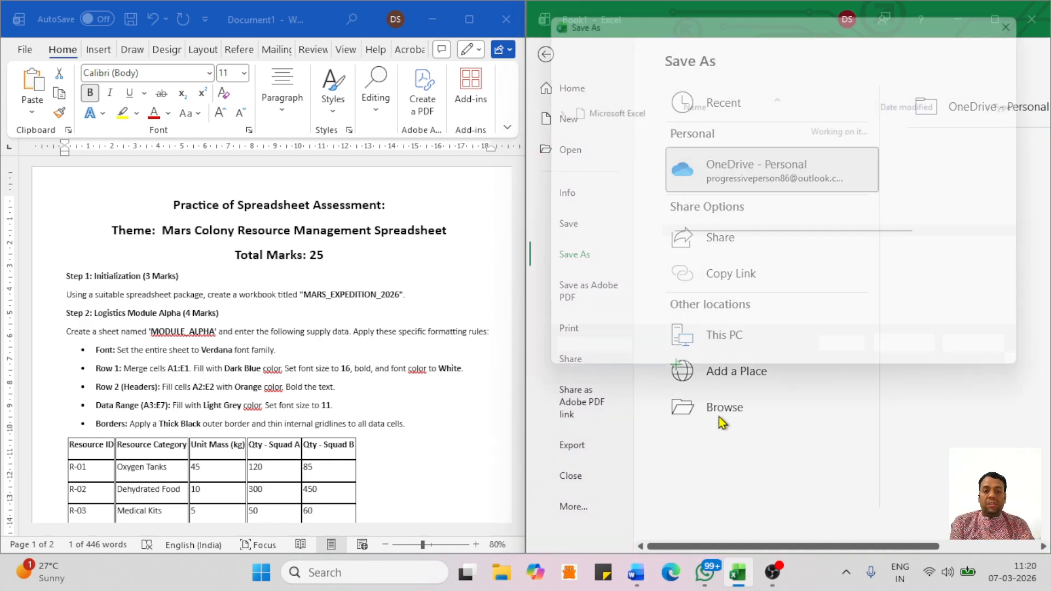
click(600, 155)
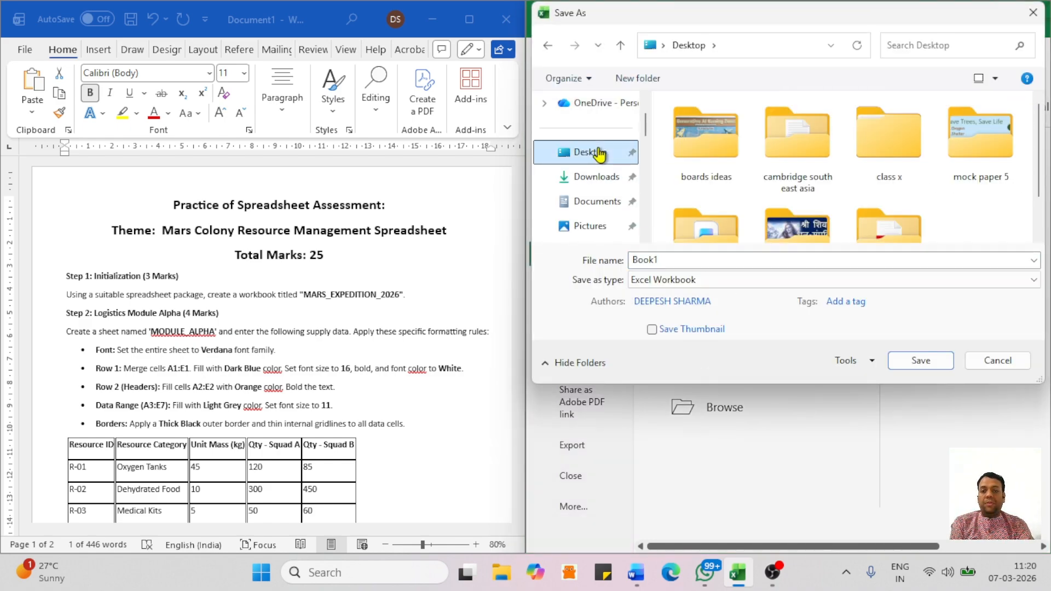
click(670, 260)
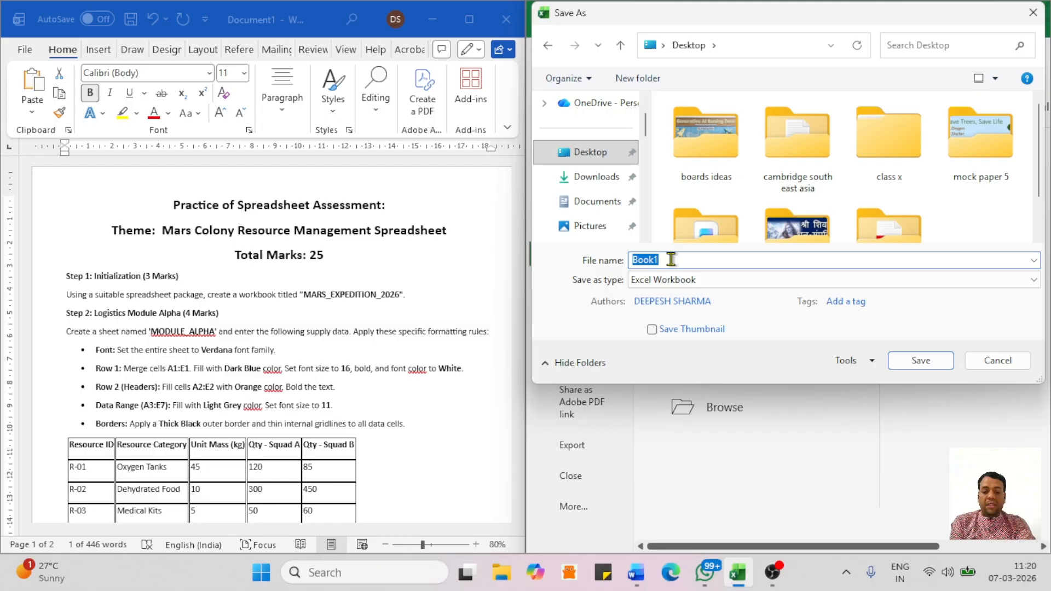
key(ctrl+v)
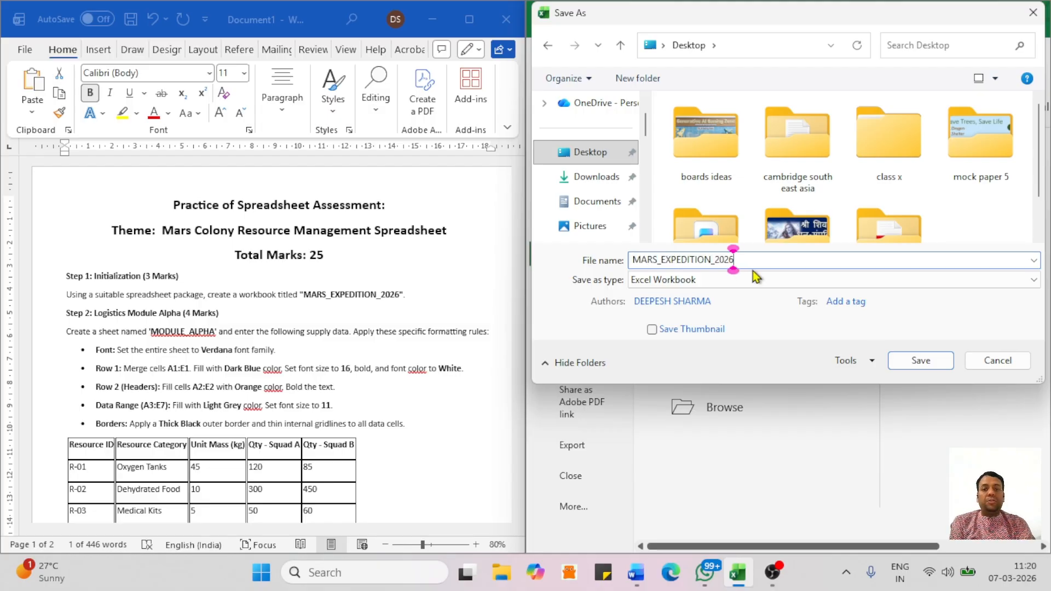
key(ctrl)
key(ctrl)
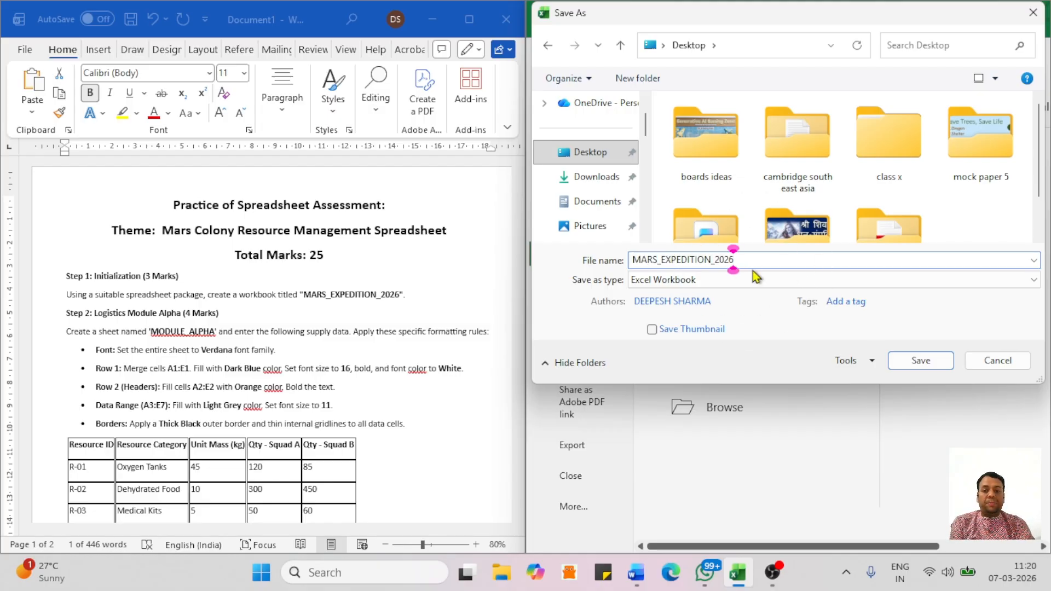
click(922, 361)
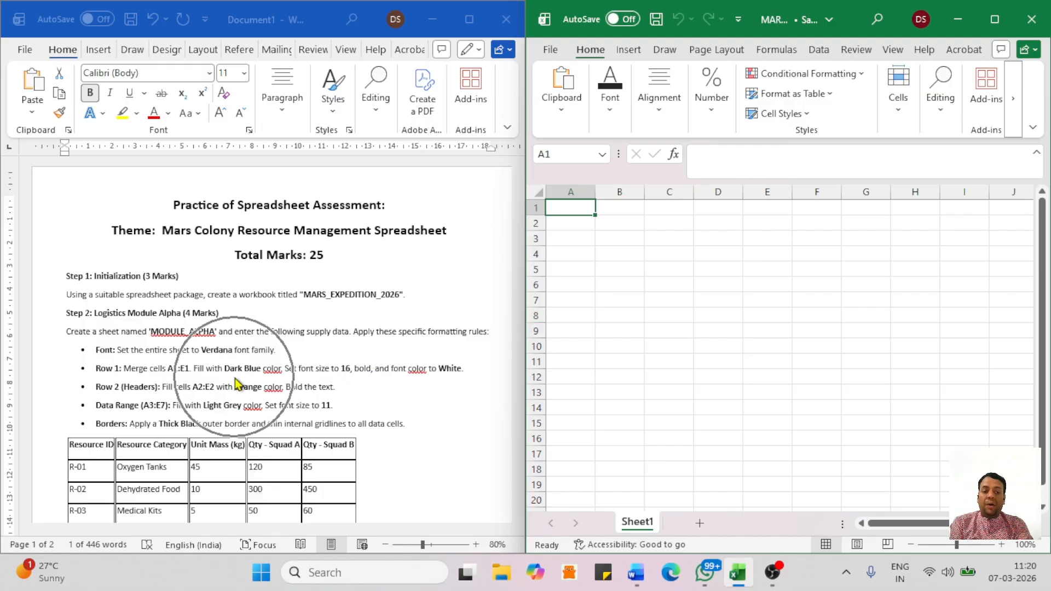
Switch to Word and copy the sheet name 'MODULE_ALPHA', including its single quotes, from Step 2 of the assessment.
click(158, 337)
double_click(156, 331)
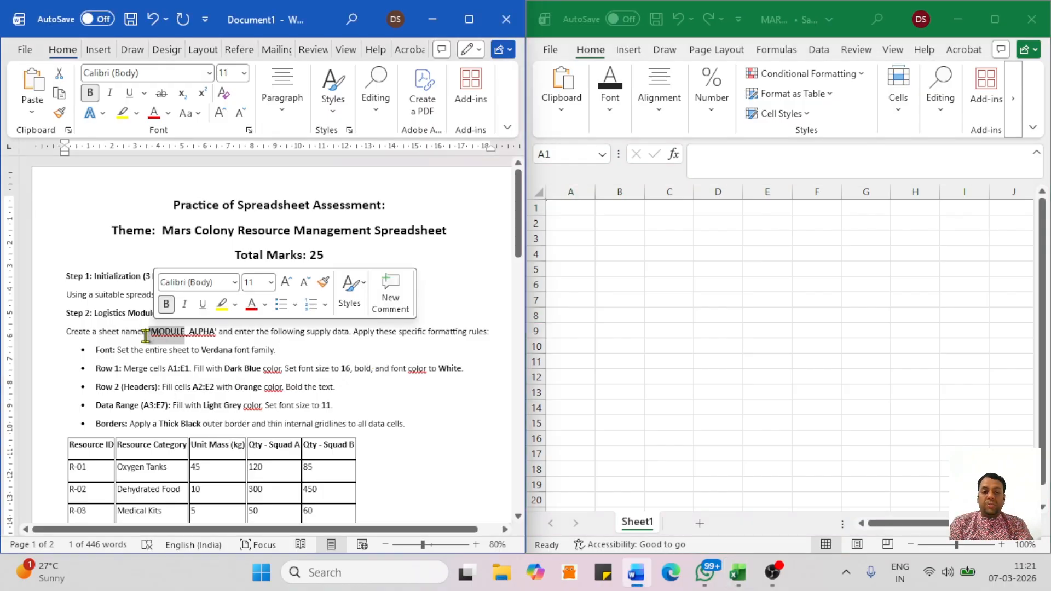
click(155, 339)
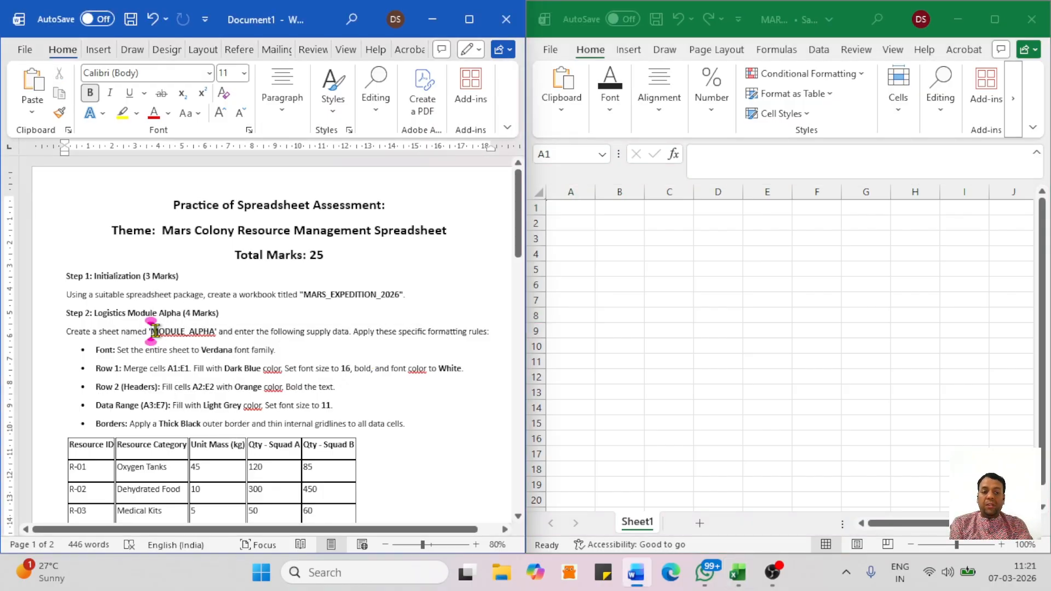
drag(149, 331, 214, 331)
key(ctrl+c)
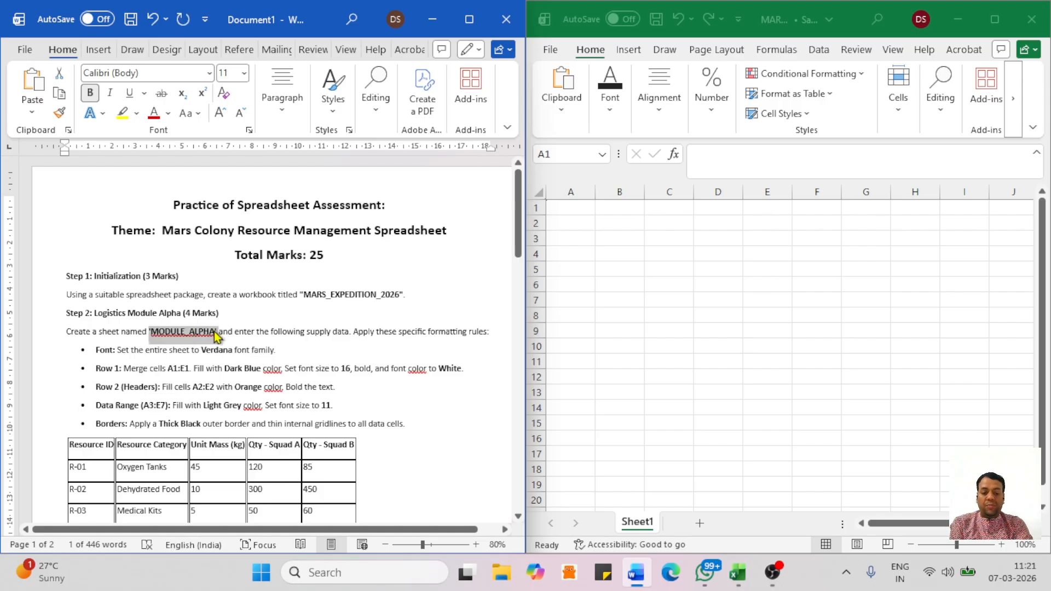
Switch to Excel and try to rename Sheet1 with the copied name 'MODULE_ALPHA', single quotes included.
double_click(638, 522)
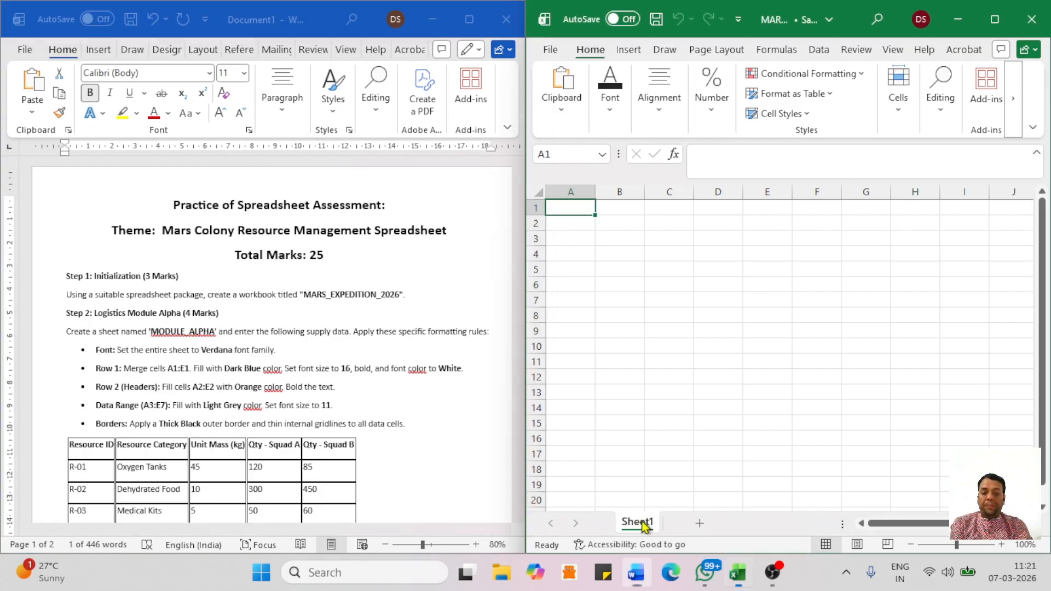
key(ctrl+v)
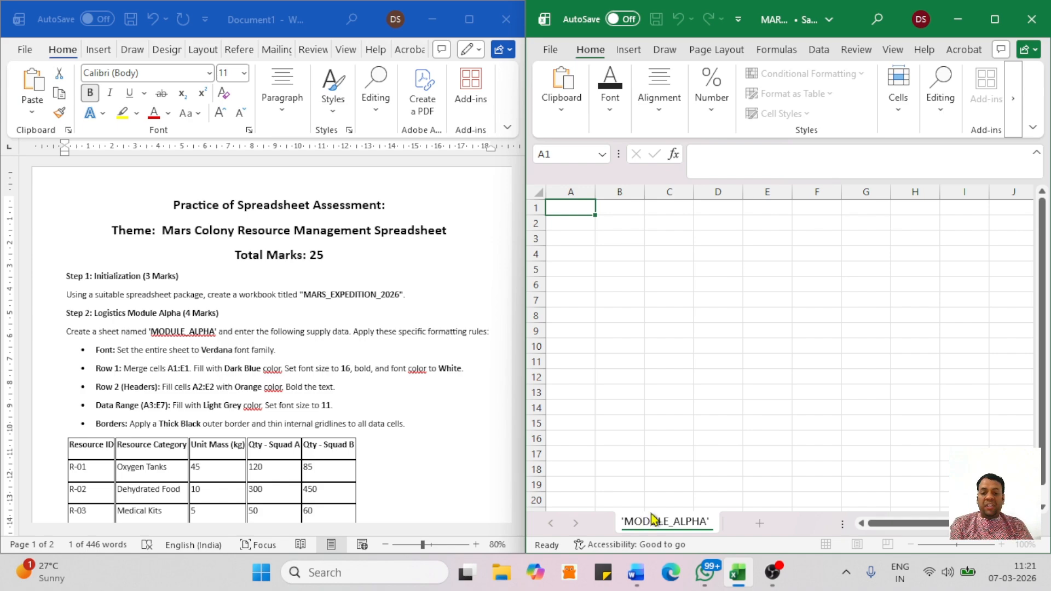
click(787, 403)
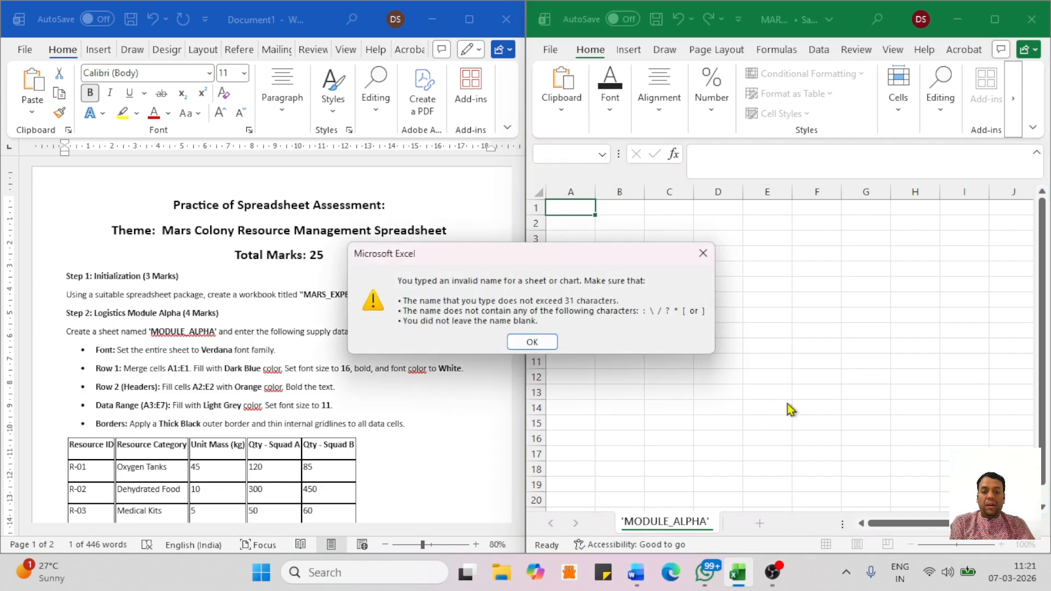
click(532, 341)
Remove both single quotes from the sheet name so the sheet is named MODULE_ALPHA.
click(630, 523)
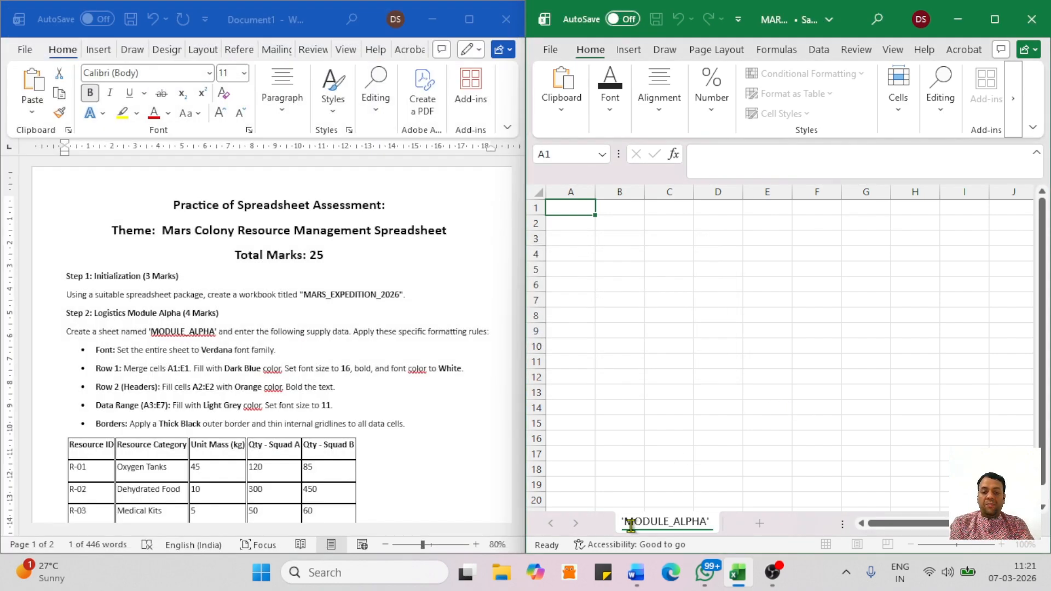
key(Left)
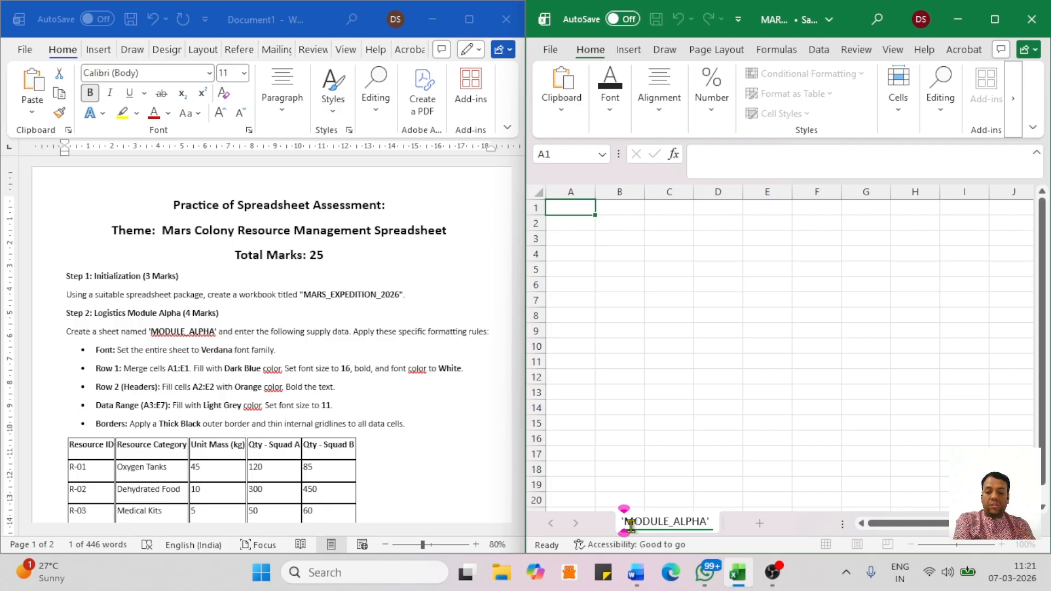
key(Delete)
key(Right)
key(Right)
key(Right)
key(Right)
key(Right)
key(Right)
key(Right)
key(Right)
key(Right)
key(Right)
key(Right)
key(Right)
key(Right)
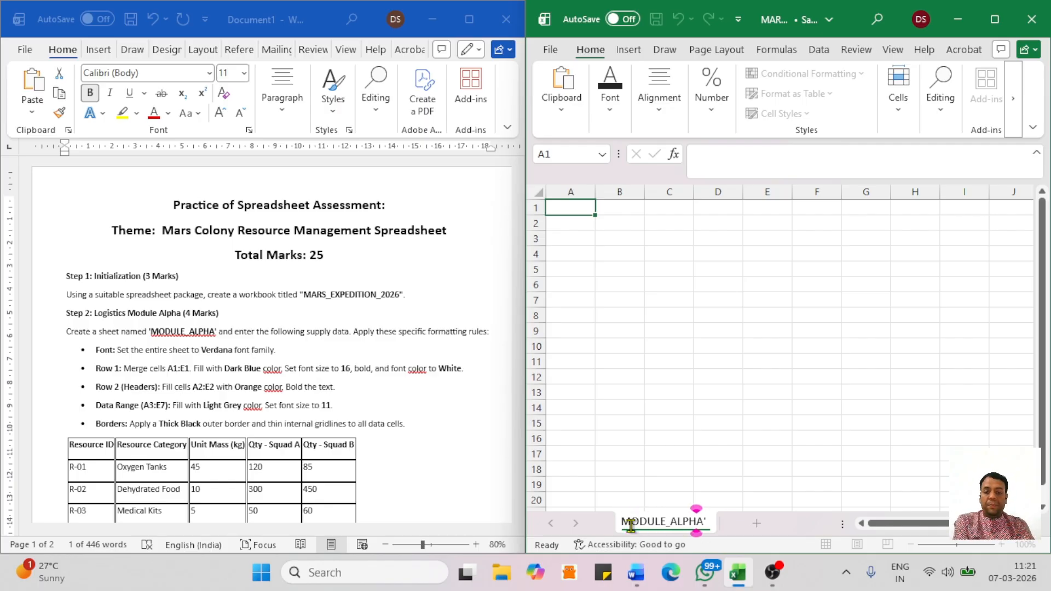
key(BackSpace)
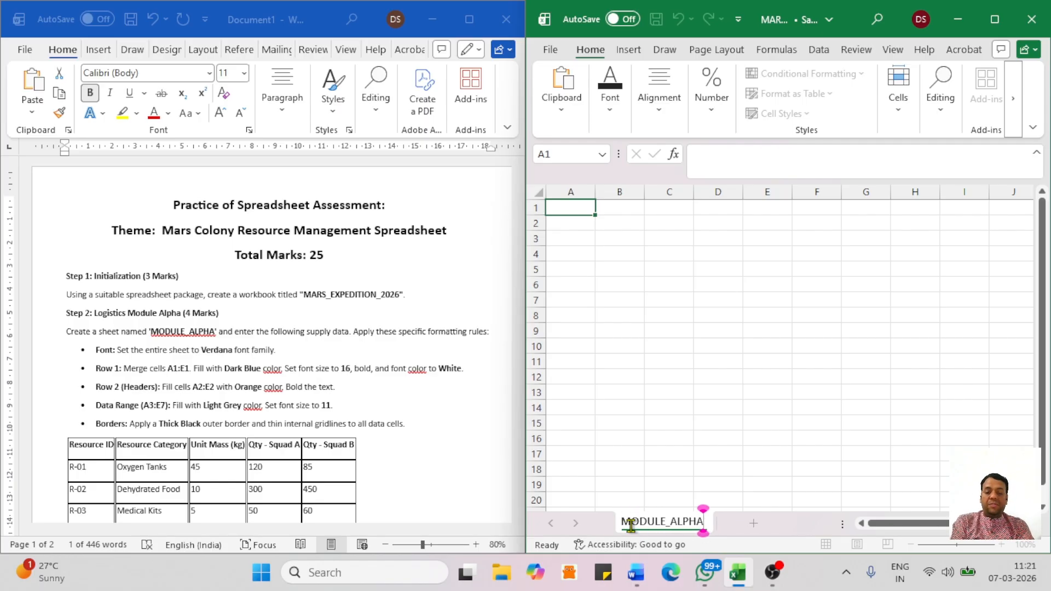
click(730, 375)
key(ctrl)
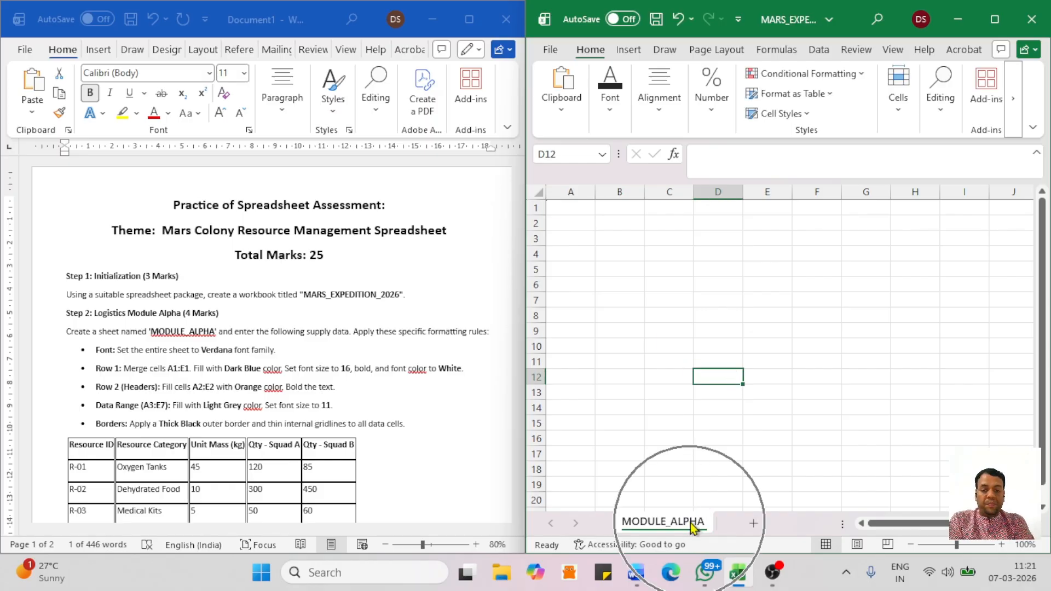
key(ctrl)
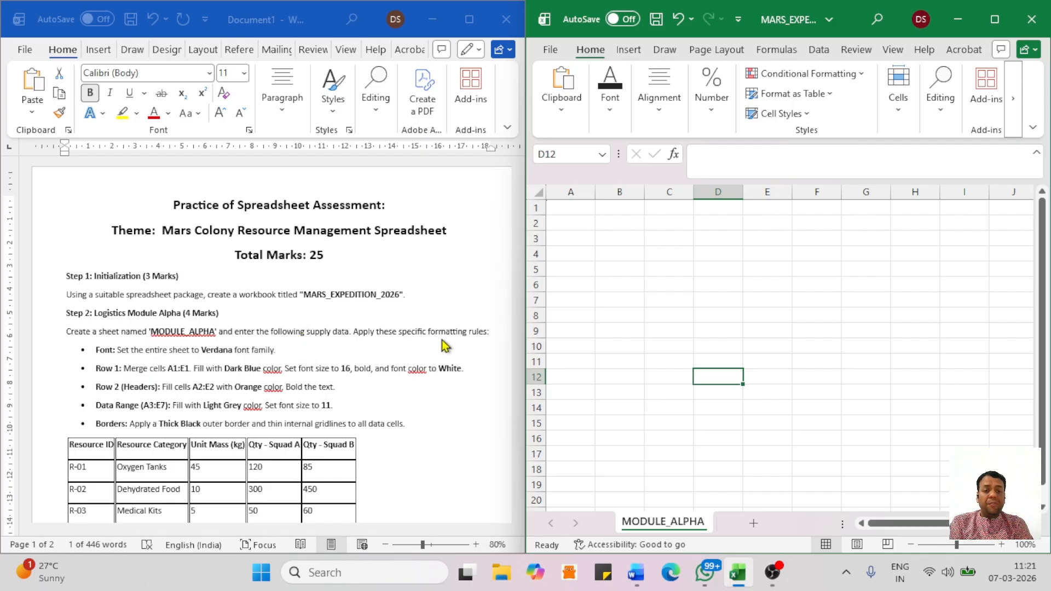
key(ctrl)
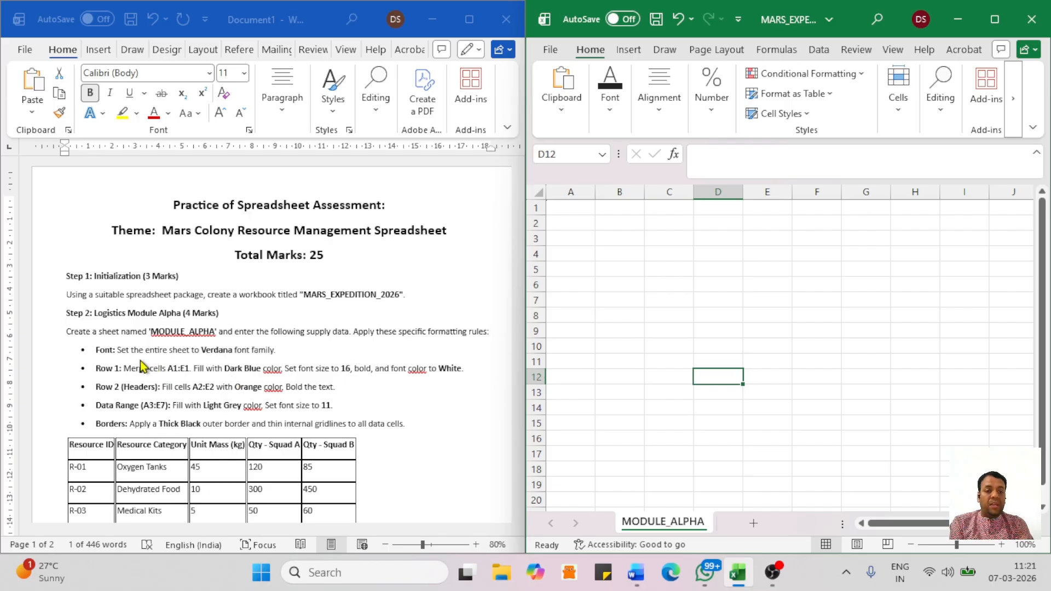
key(ctrl)
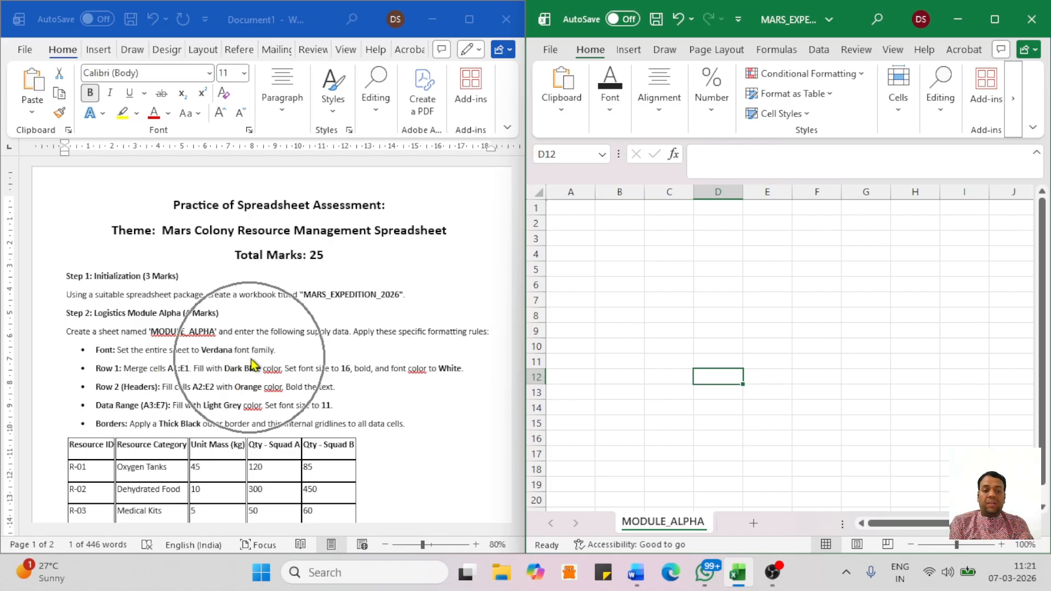
Maximize the Excel window and set the font of the entire MODULE_ALPHA sheet to Verdana.
key(ctrl)
key(ctrl)
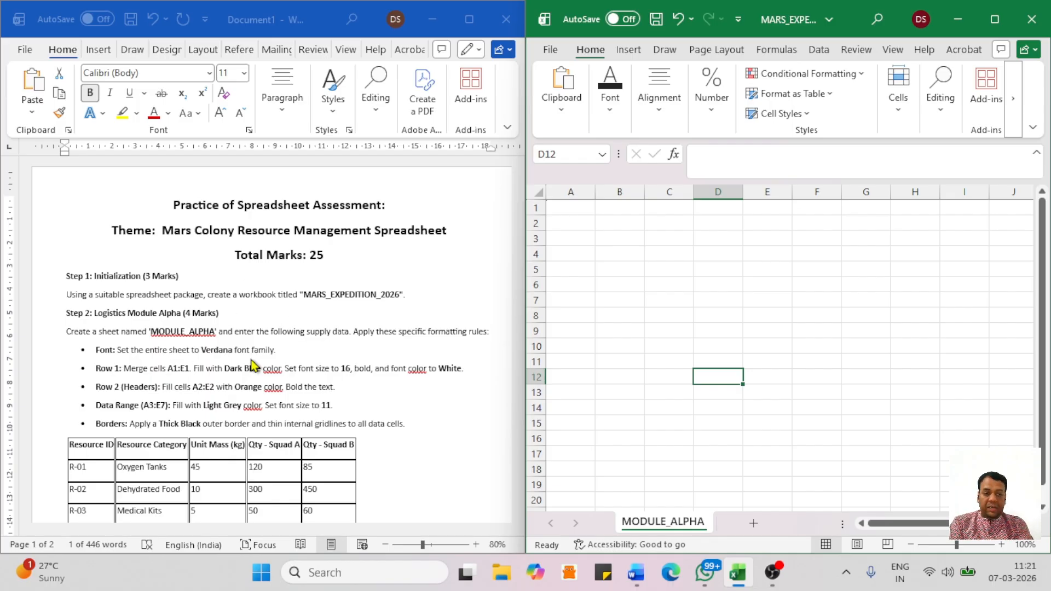
click(616, 297)
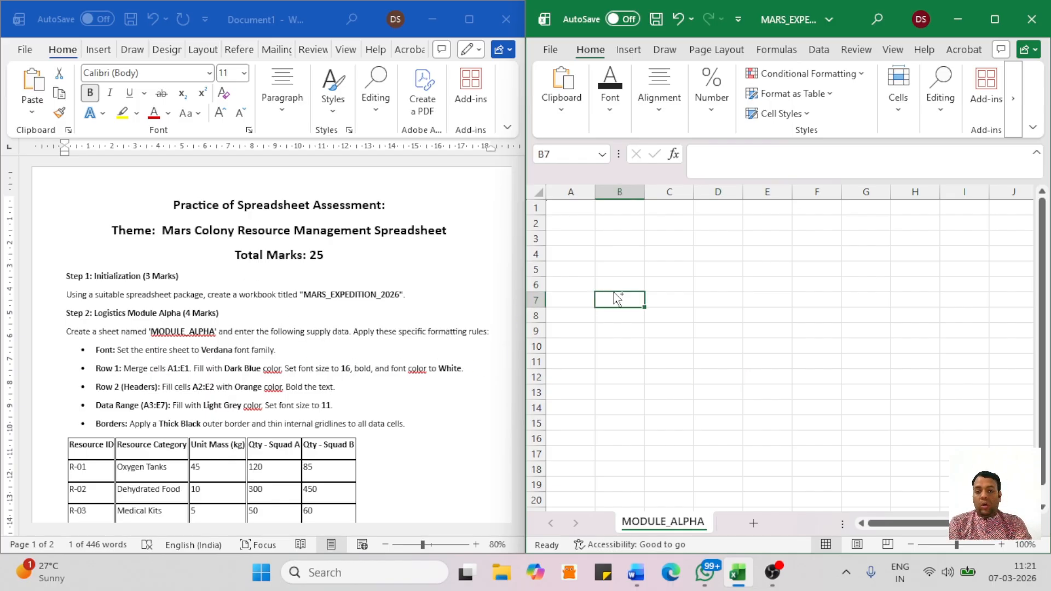
key(ctrl+a)
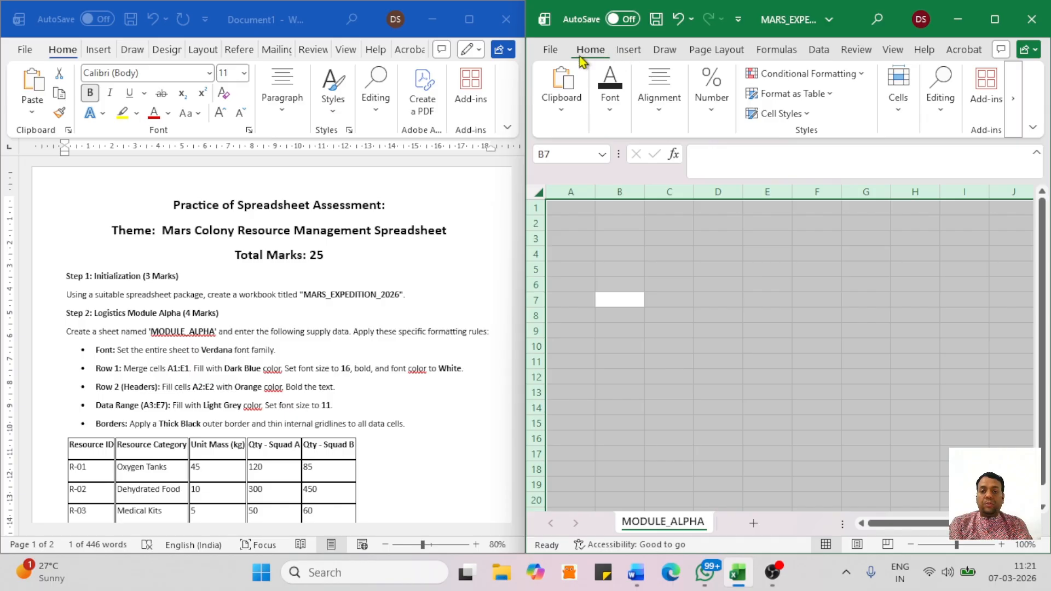
mouse_move(994, 19)
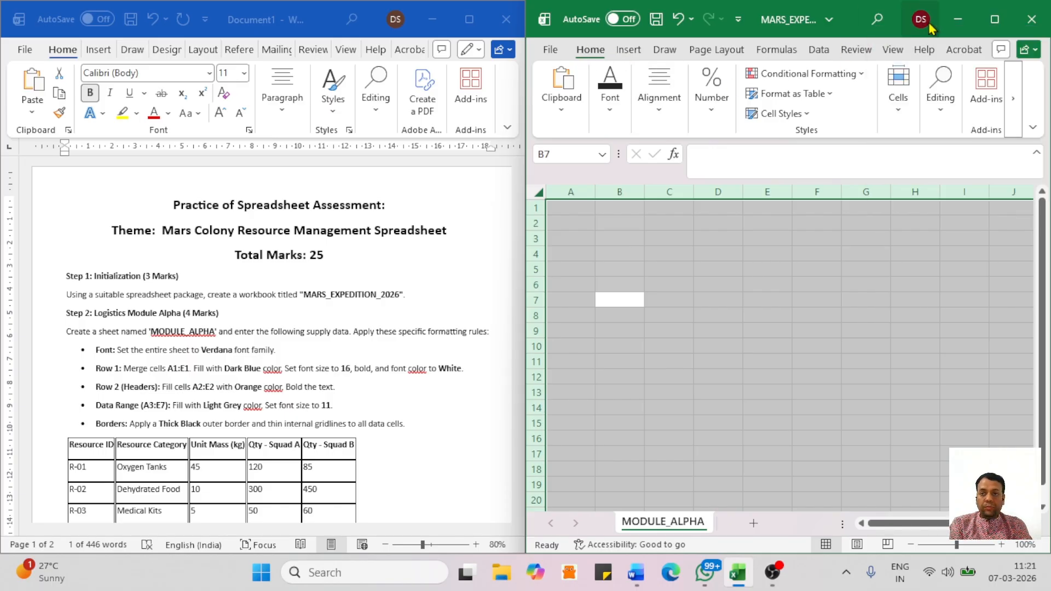
click(994, 19)
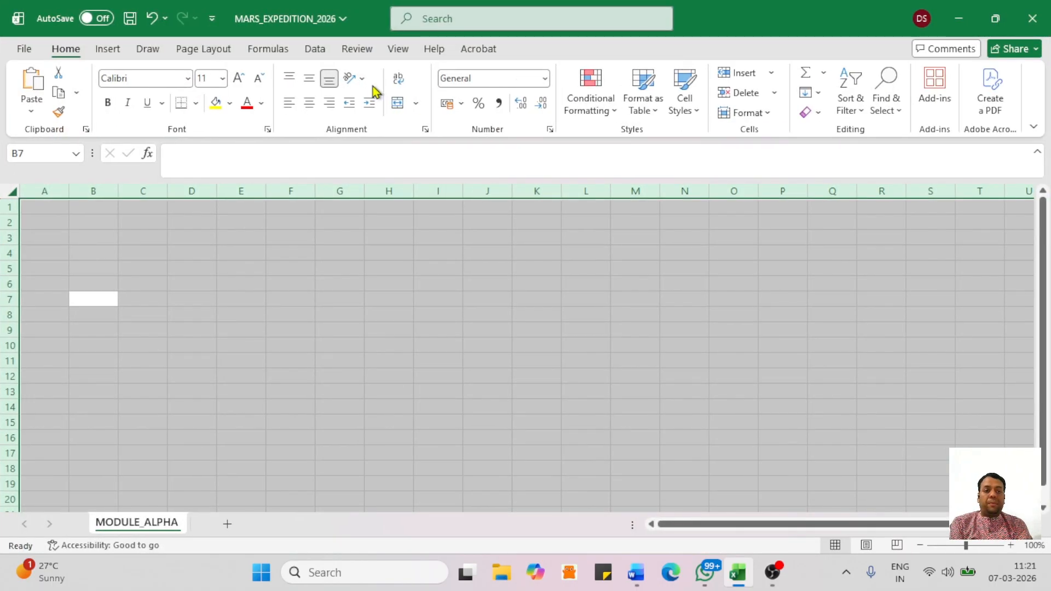
click(188, 79)
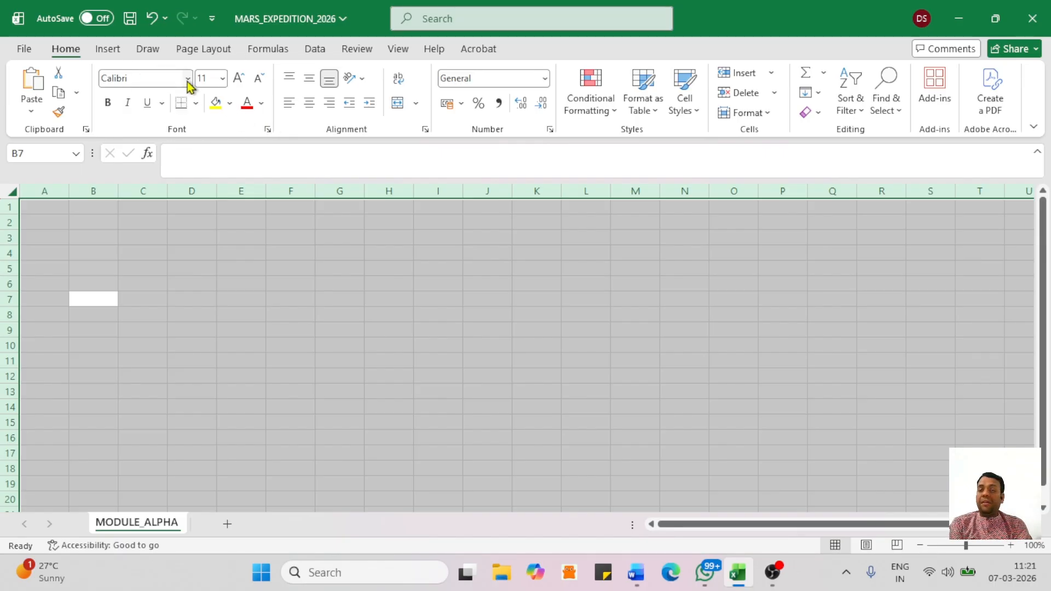
key(ctrl)
key(ctrl)
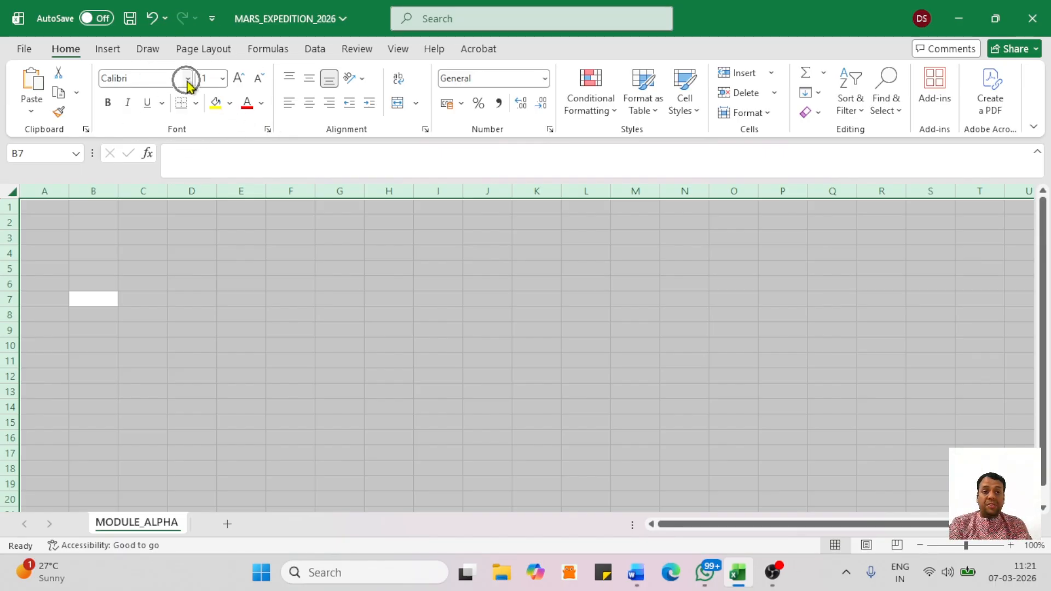
key(ctrl)
click(187, 80)
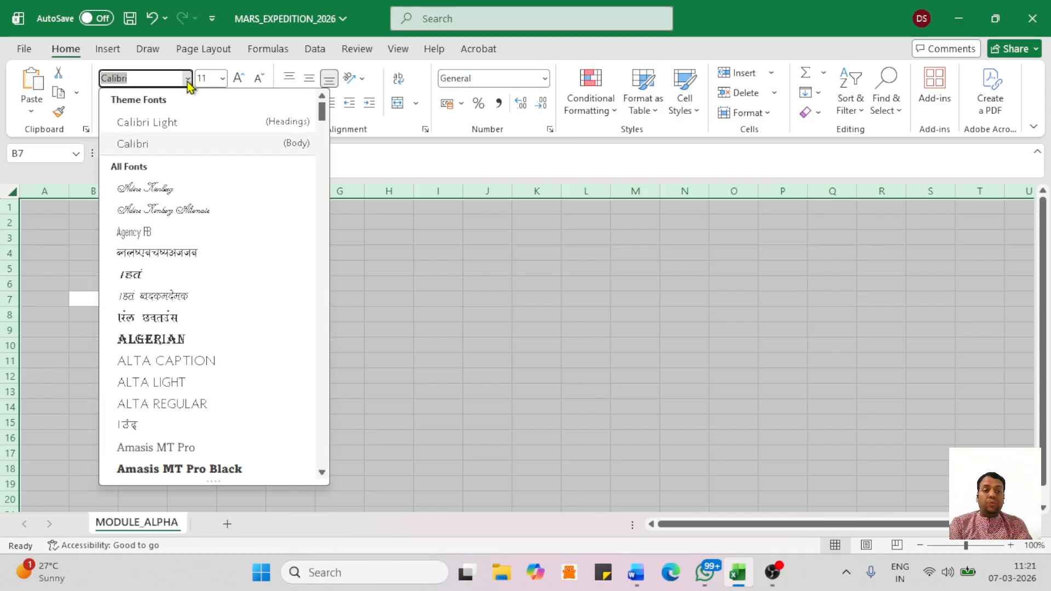
text(Verdana)
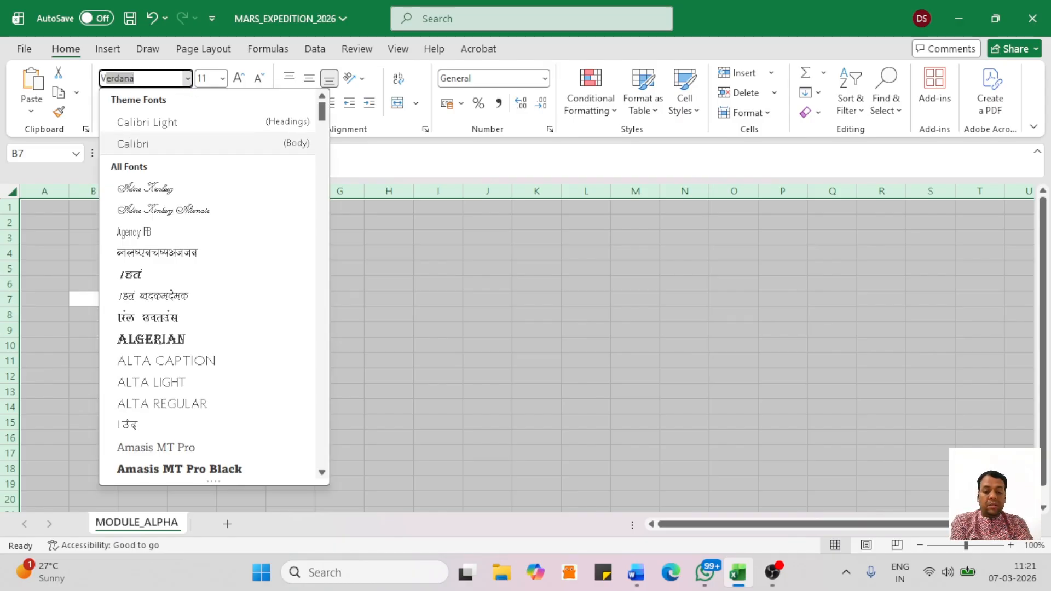
click(133, 79)
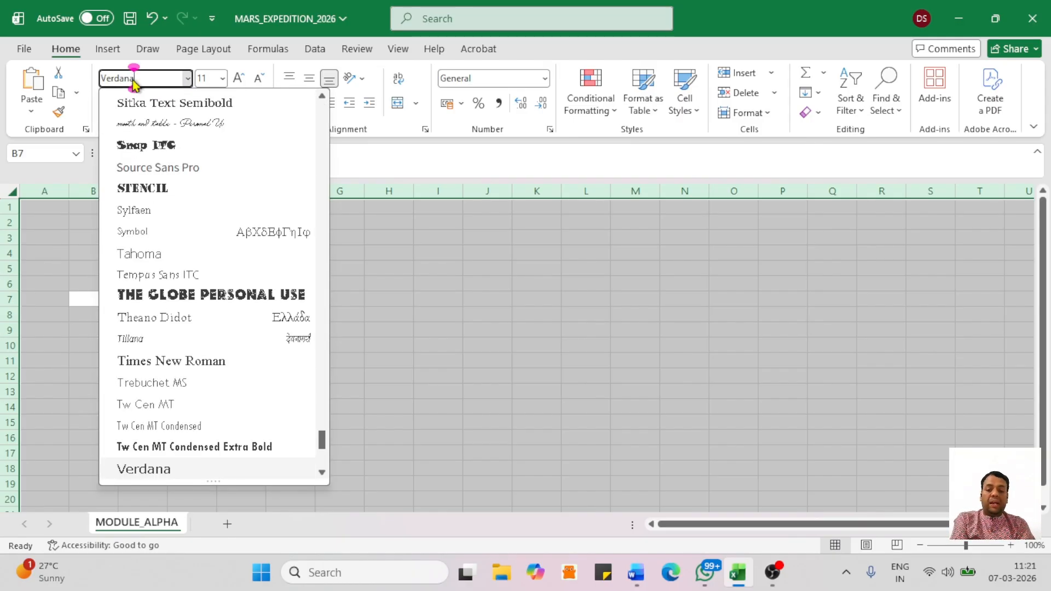
key(Return)
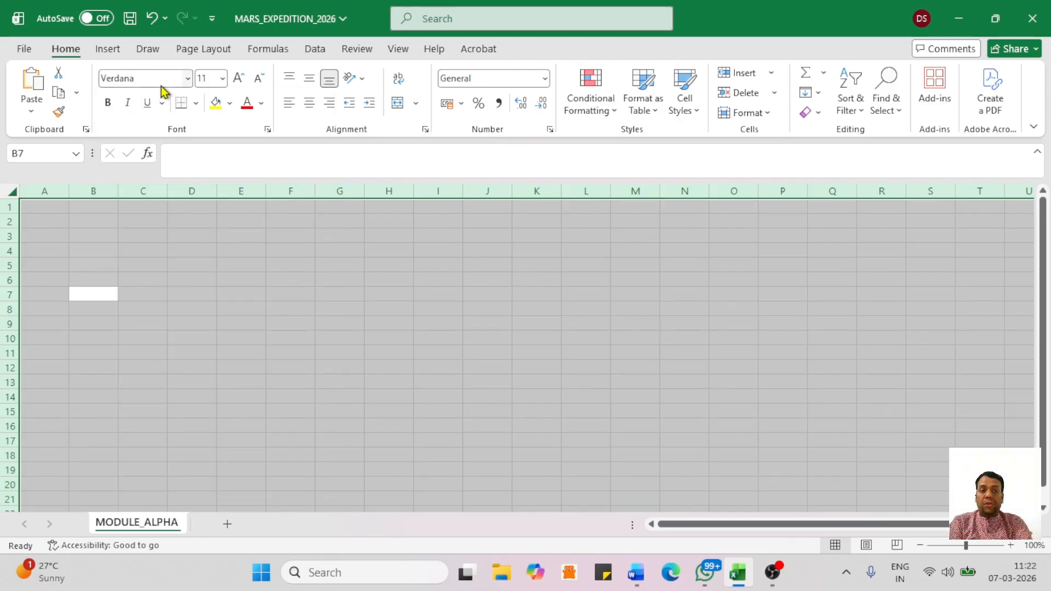
key(alt+Tab)
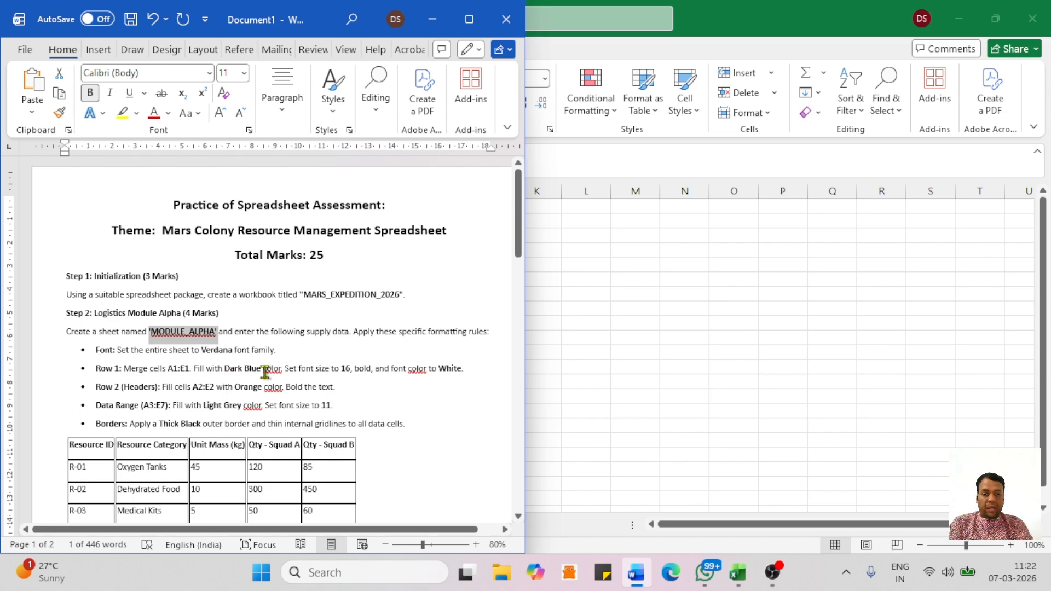
key(alt+Tab)
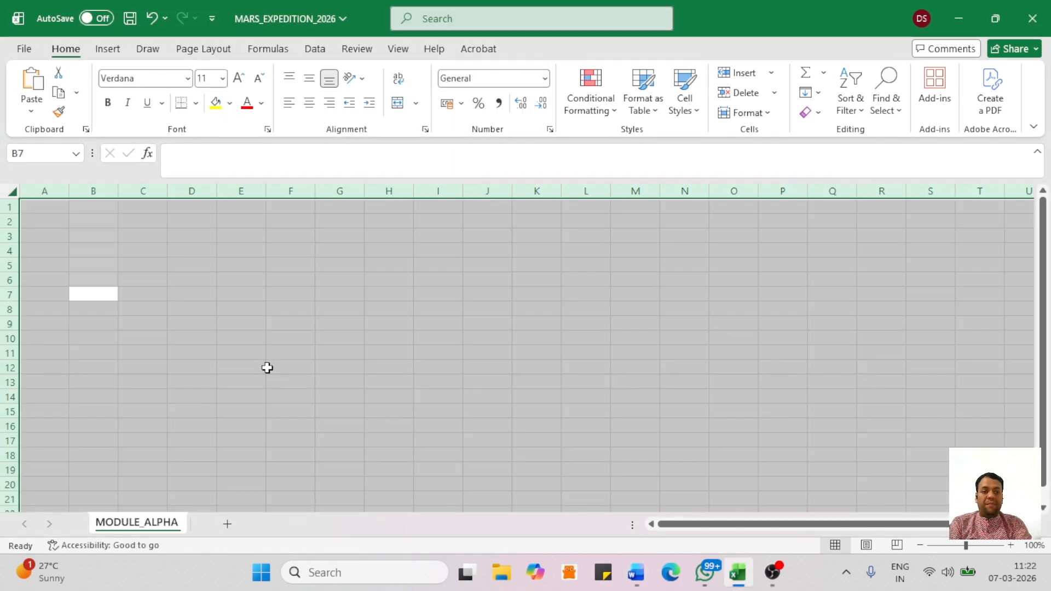
click(337, 319)
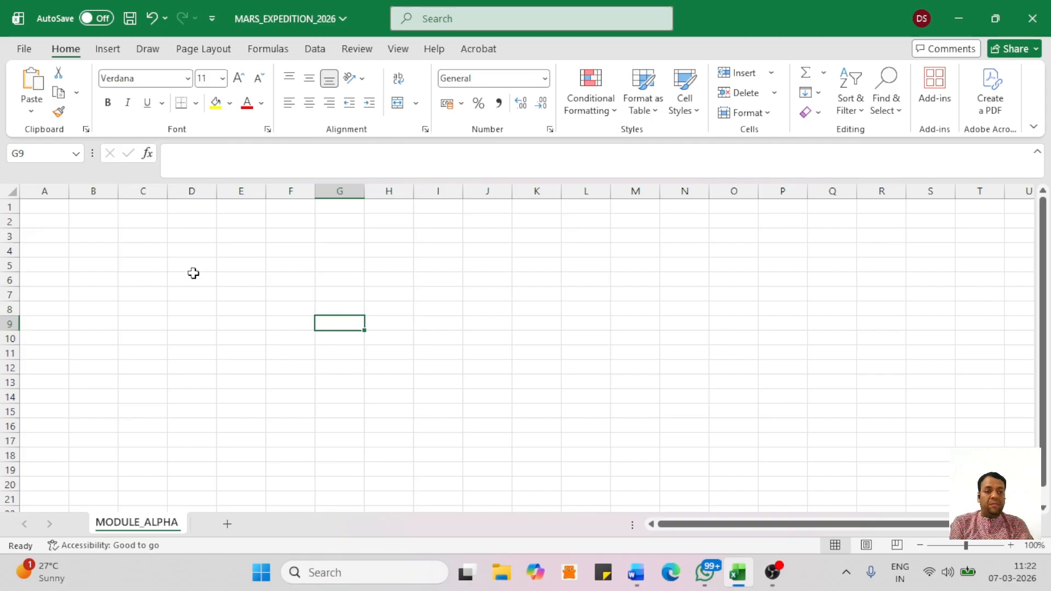
click(159, 259)
click(466, 326)
click(326, 363)
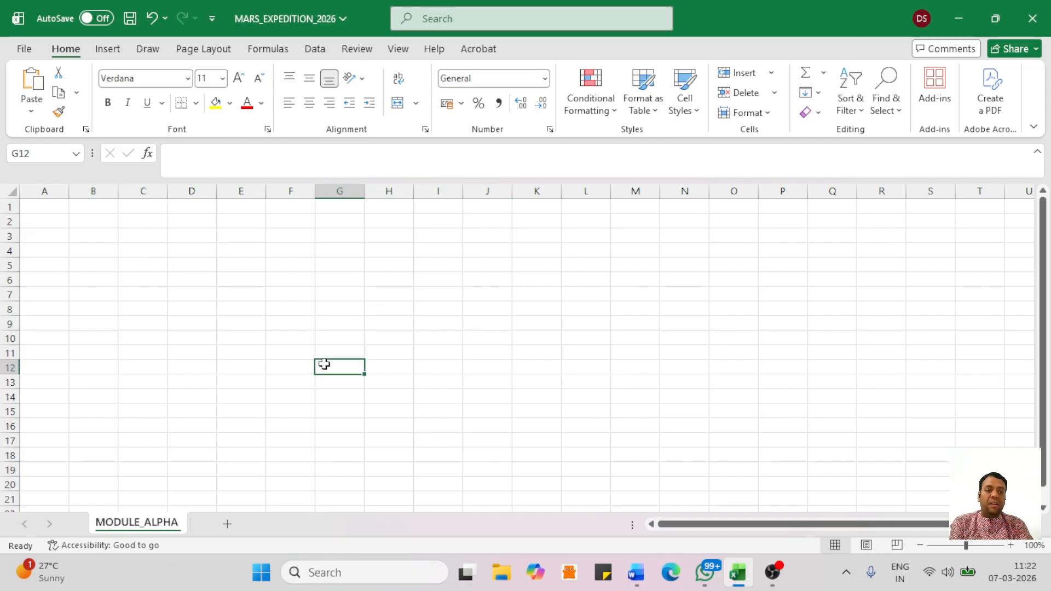
click(405, 294)
Check the Row 1 rule of Step 2 in Word, and merge and center cells A1:E1 in Excel.
key(alt+Tab)
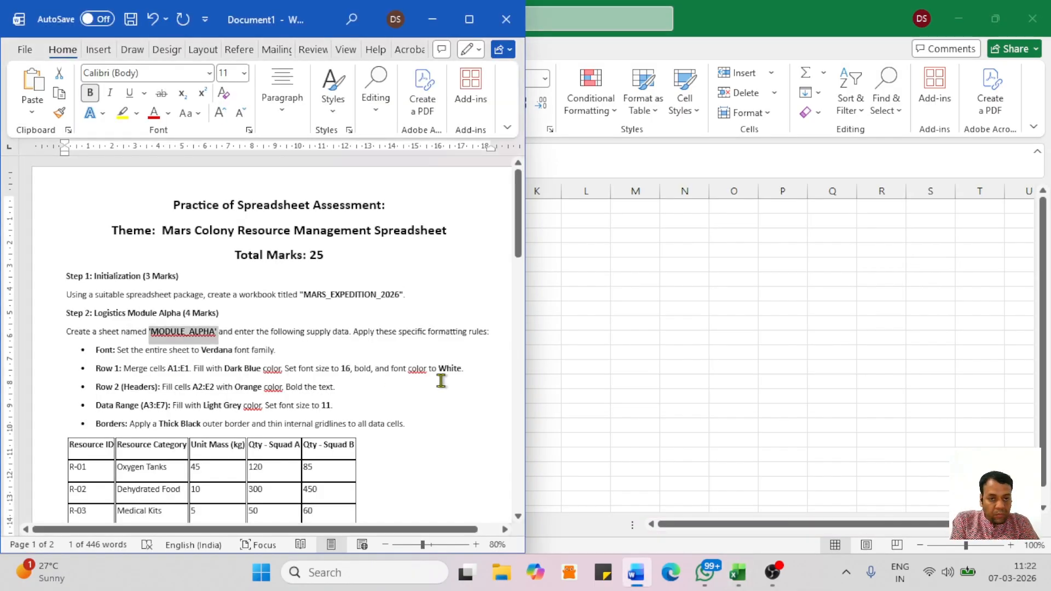
drag(473, 373, 127, 370)
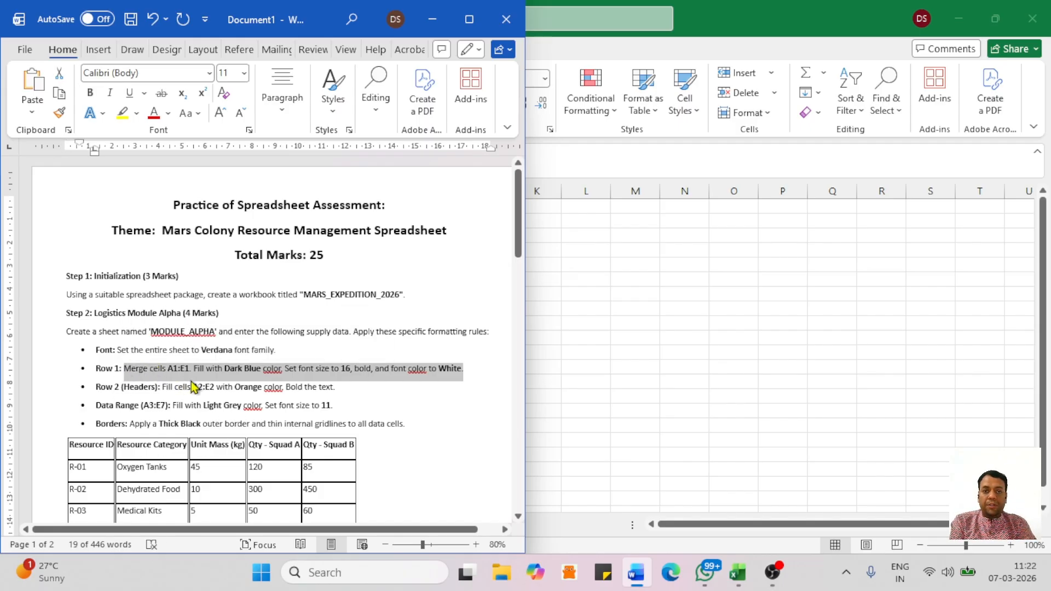
key(alt+Tab)
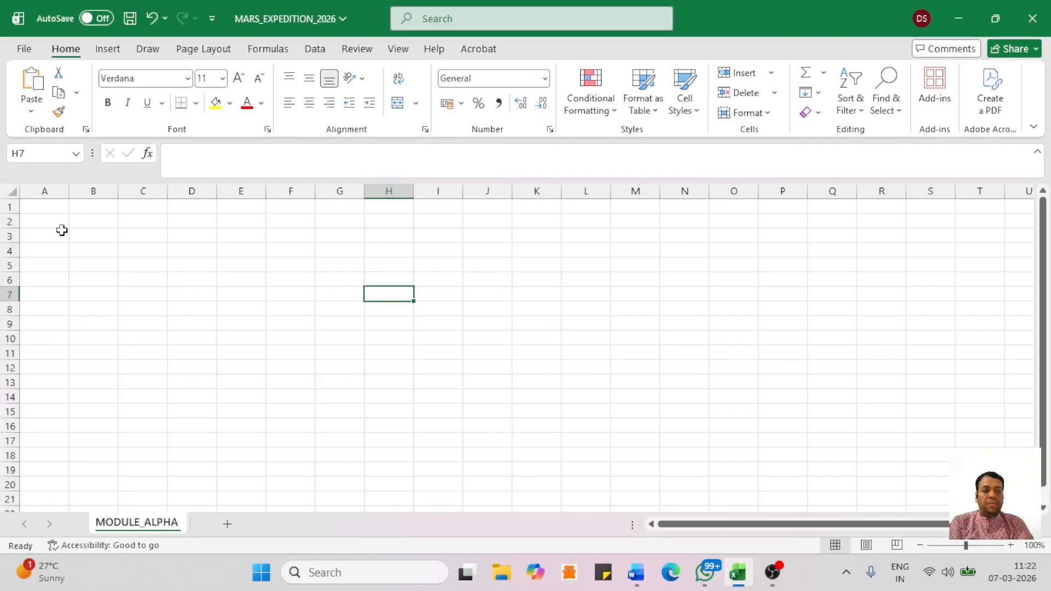
click(45, 208)
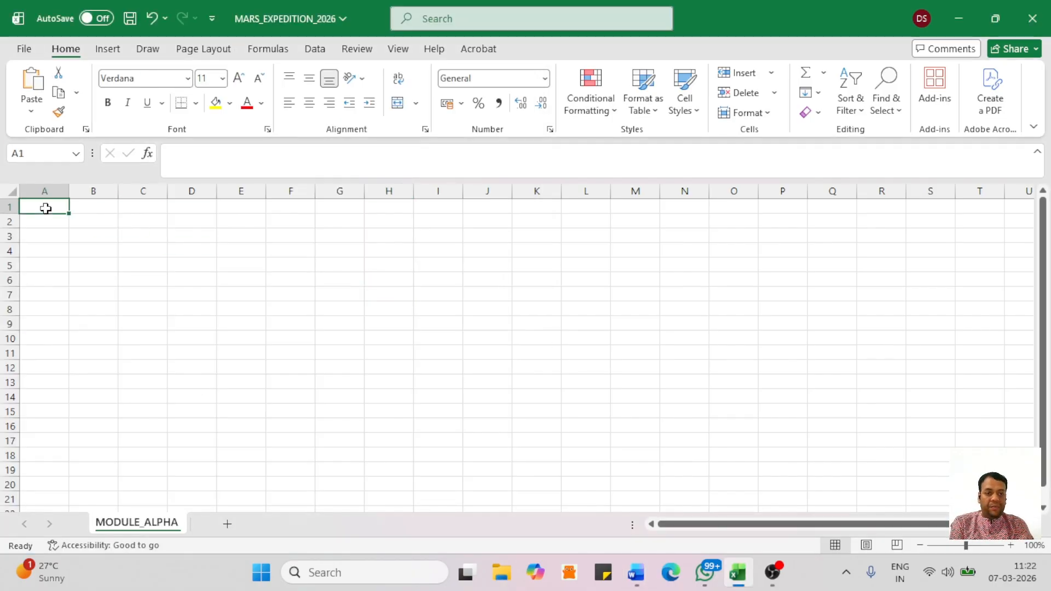
drag(45, 209, 238, 205)
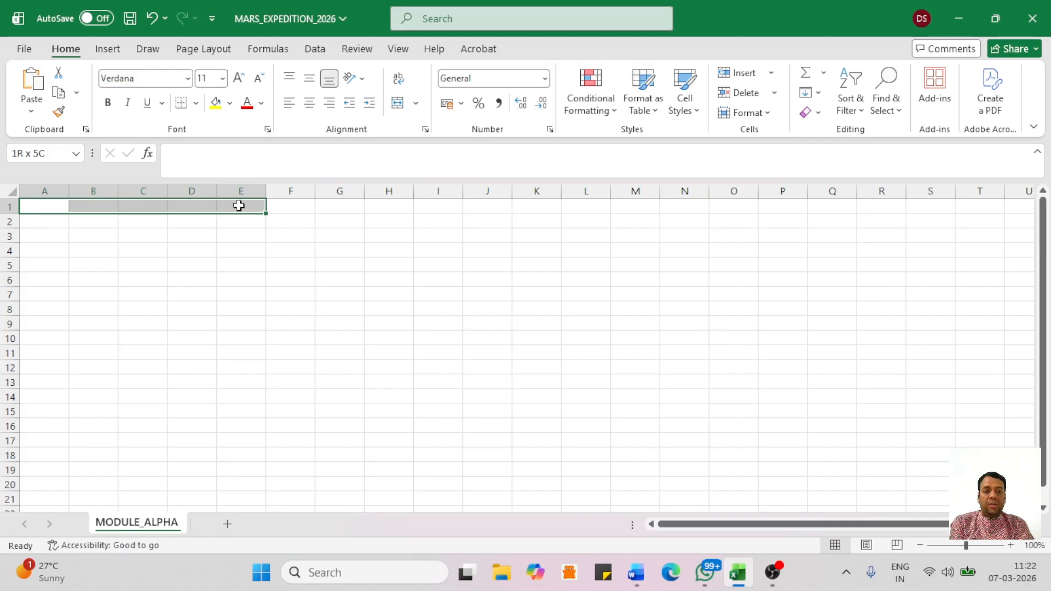
key(ctrl)
key(ctrl)
key(ctrl)
key(ctrl)
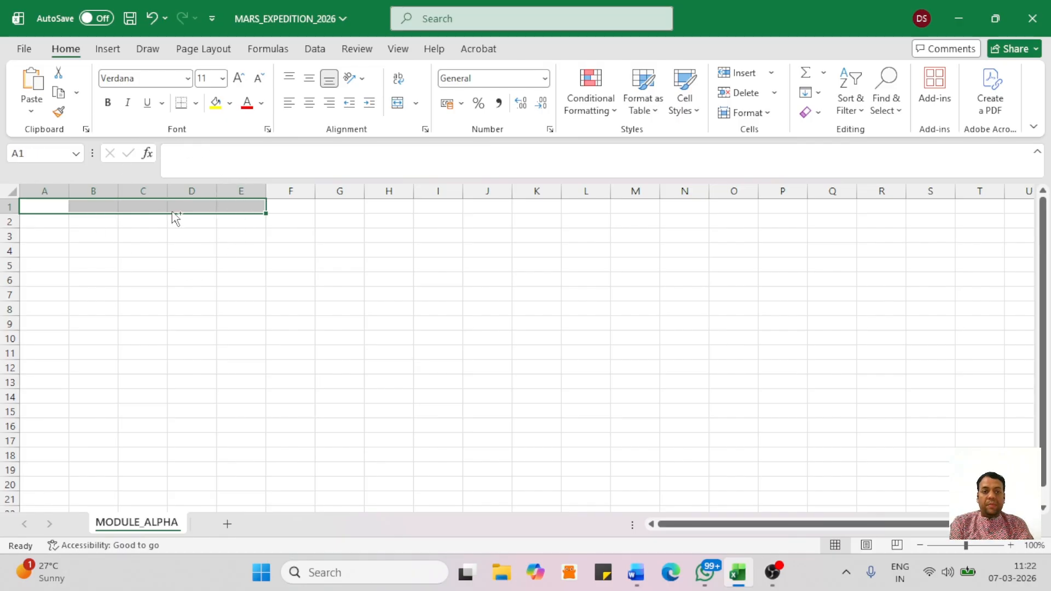
key(ctrl)
key(ctrl)
click(397, 103)
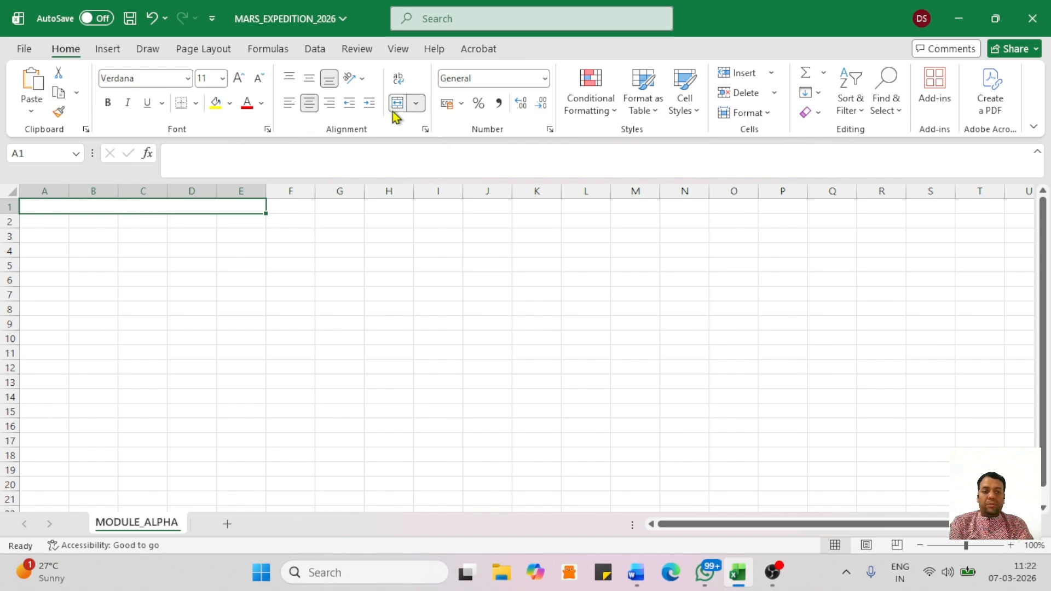
click(339, 320)
Switch to Word and review the Row 1 rule's fill color, font size, bold and font color requirements.
key(alt+Tab)
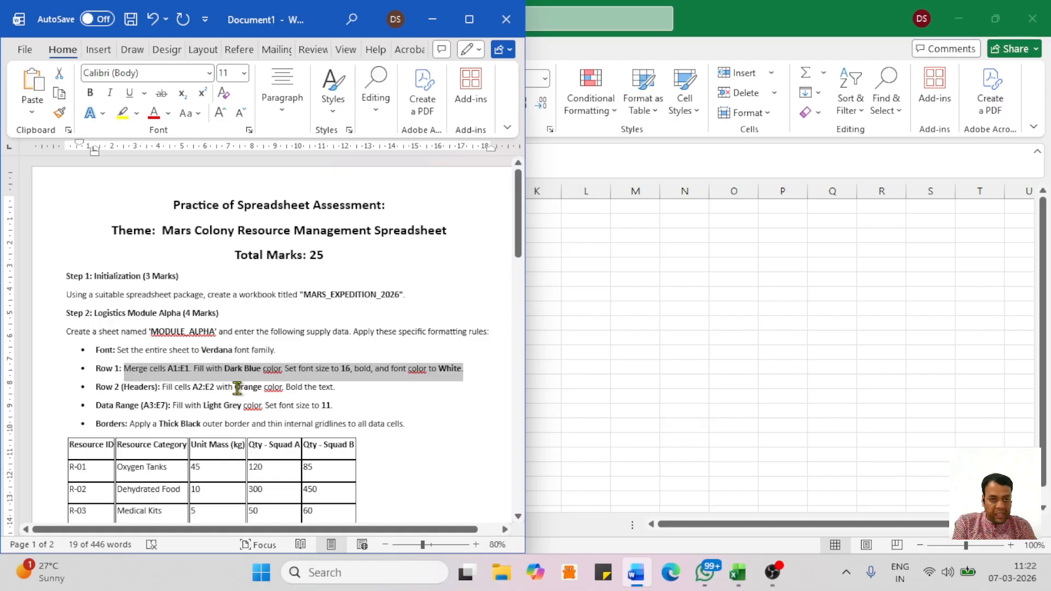
click(223, 369)
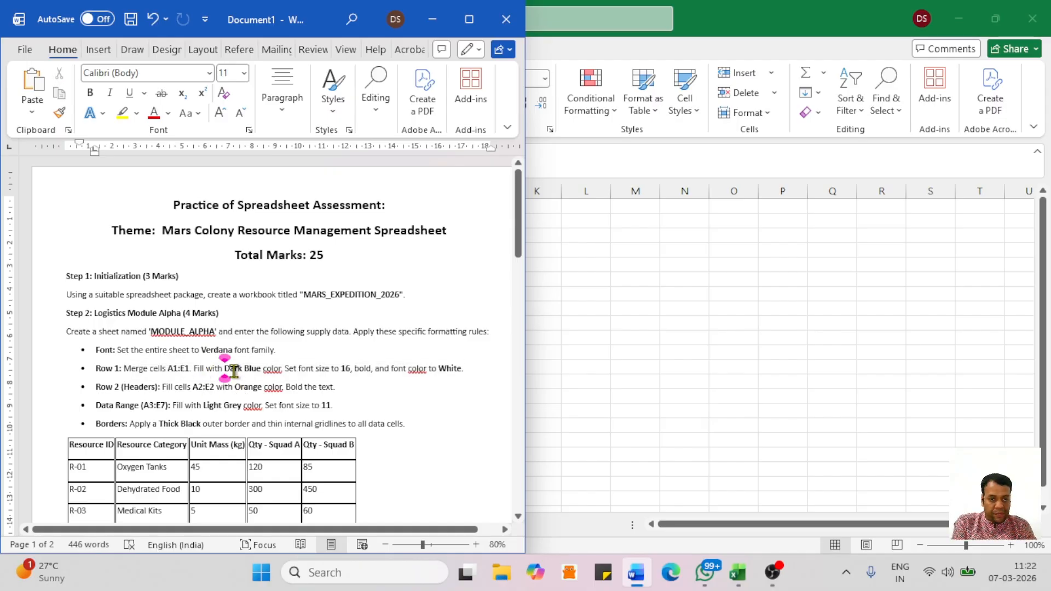
key(ctrl)
key(ctrl)
key(ctrl)
key(ctrl)
key(ctrl)
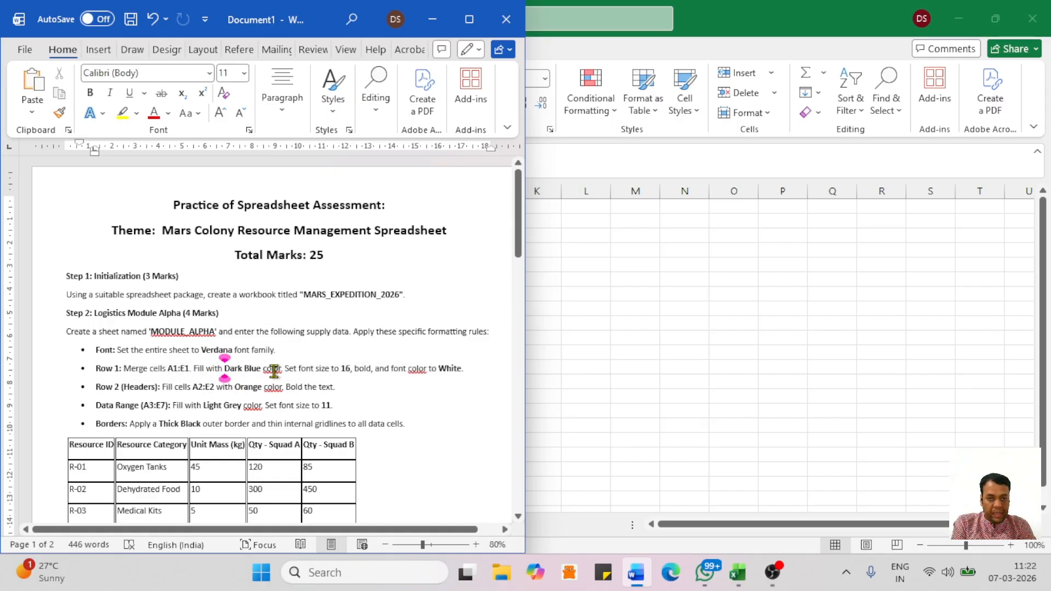
key(ctrl)
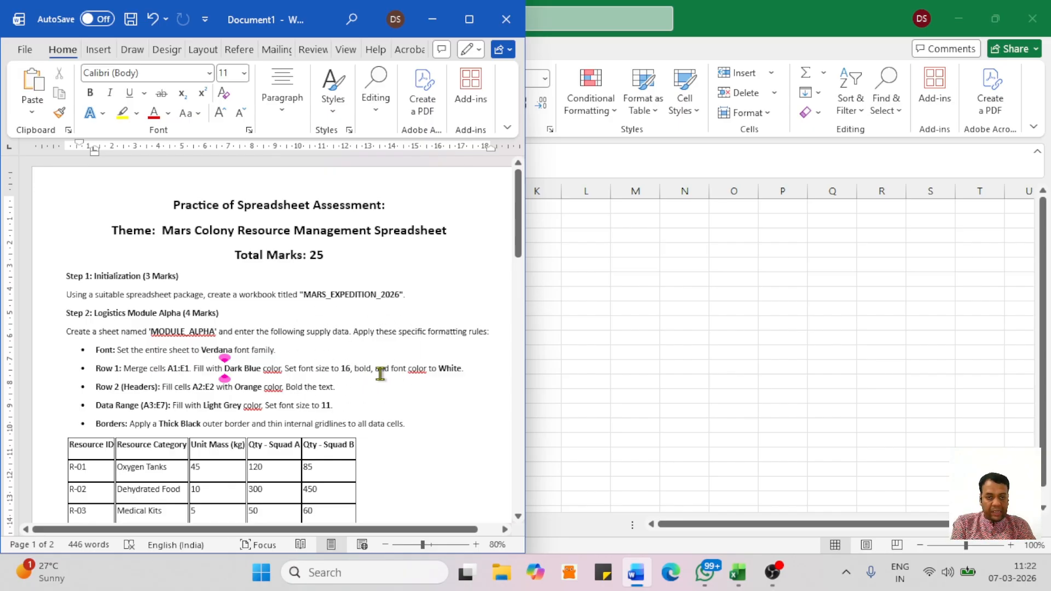
key(ctrl)
key(ctrl)
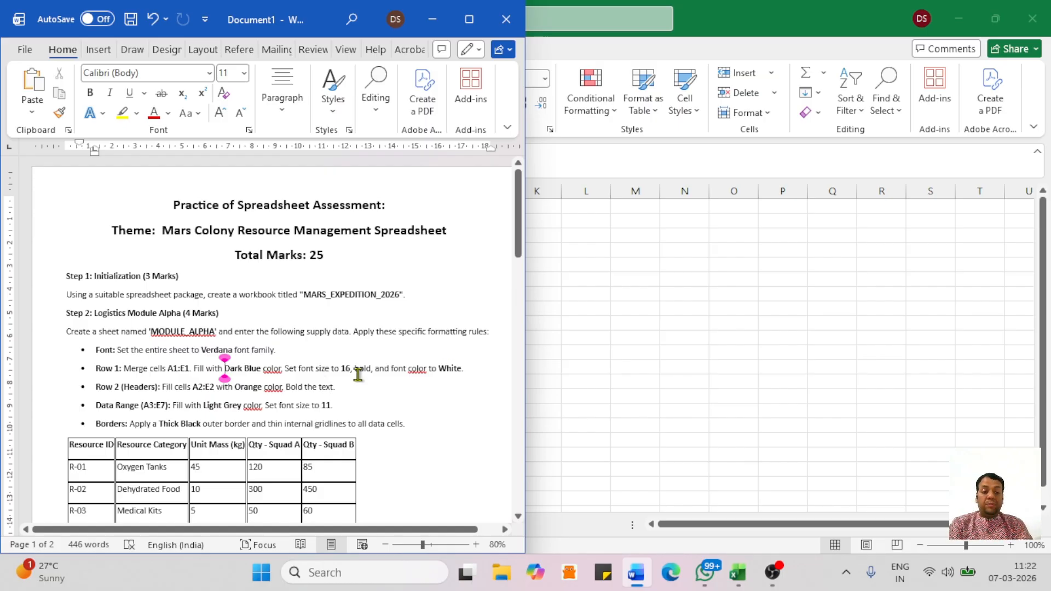
key(ctrl)
Switch to Excel and fill the merged cell A1:E1 with the standard Dark Blue color.
key(alt+Tab)
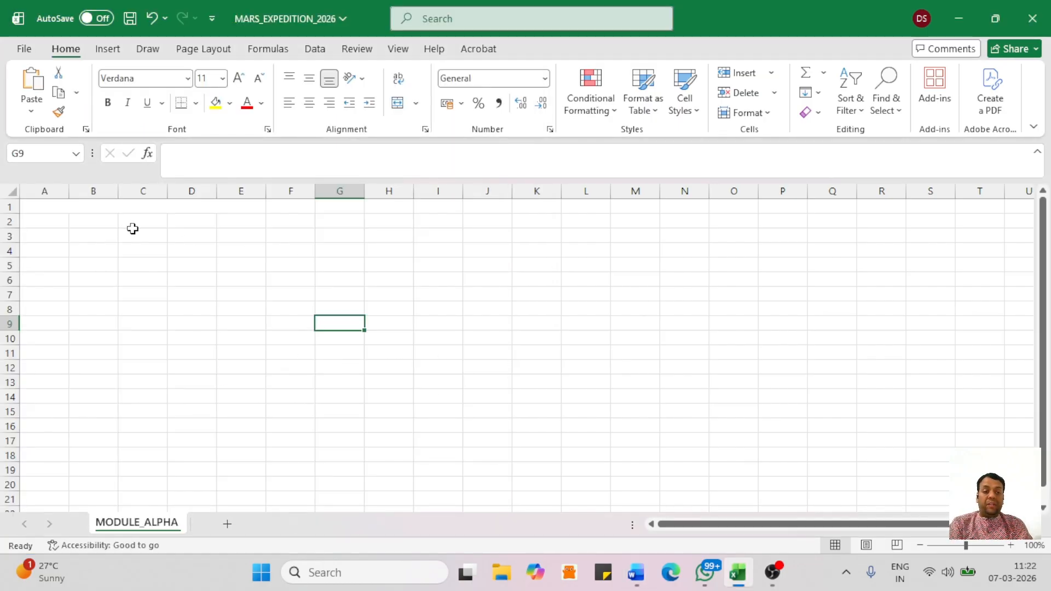
click(91, 212)
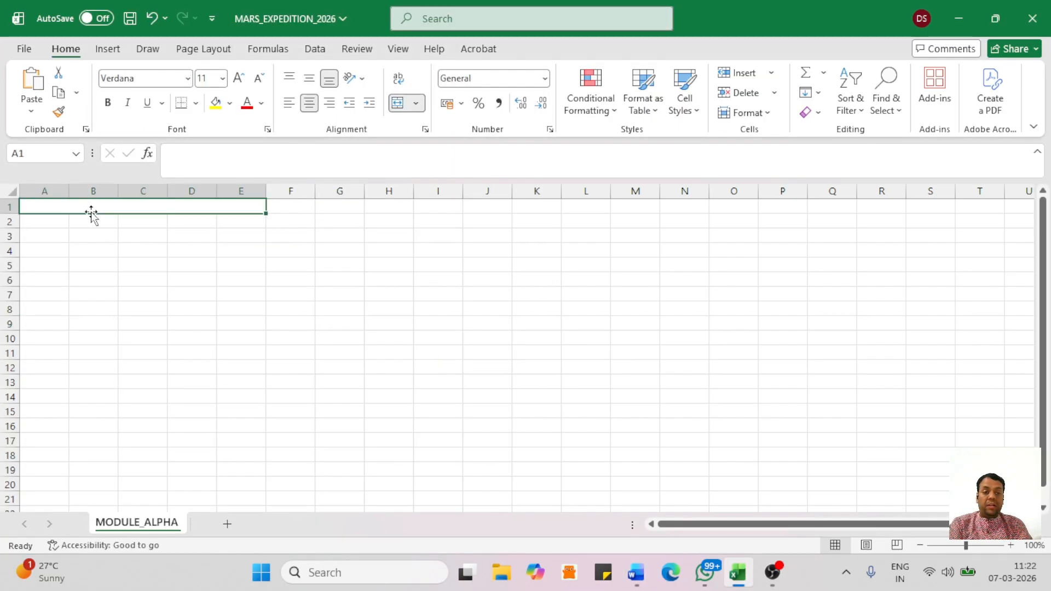
click(228, 105)
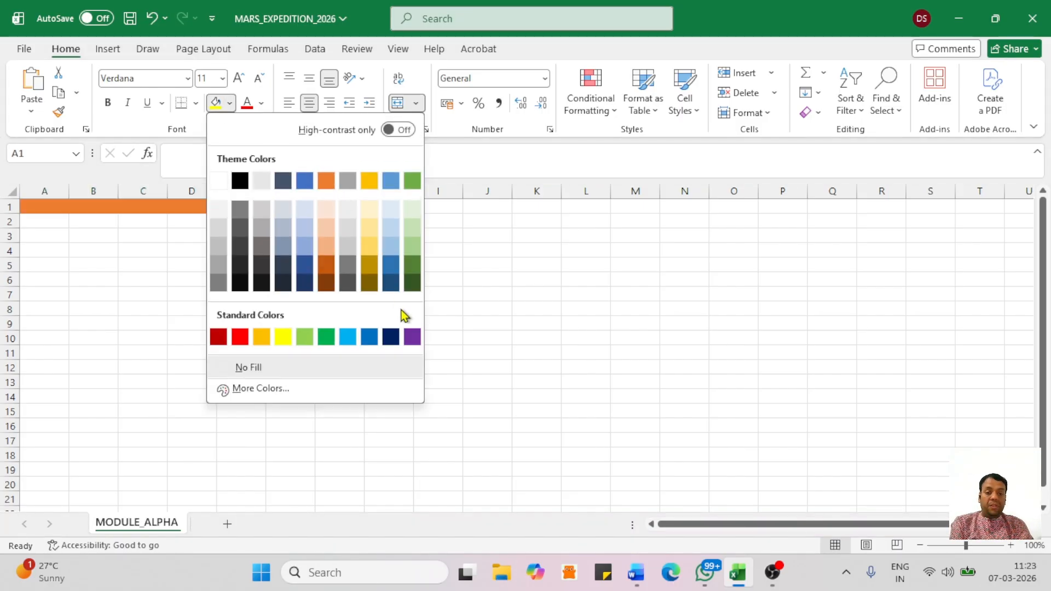
click(391, 338)
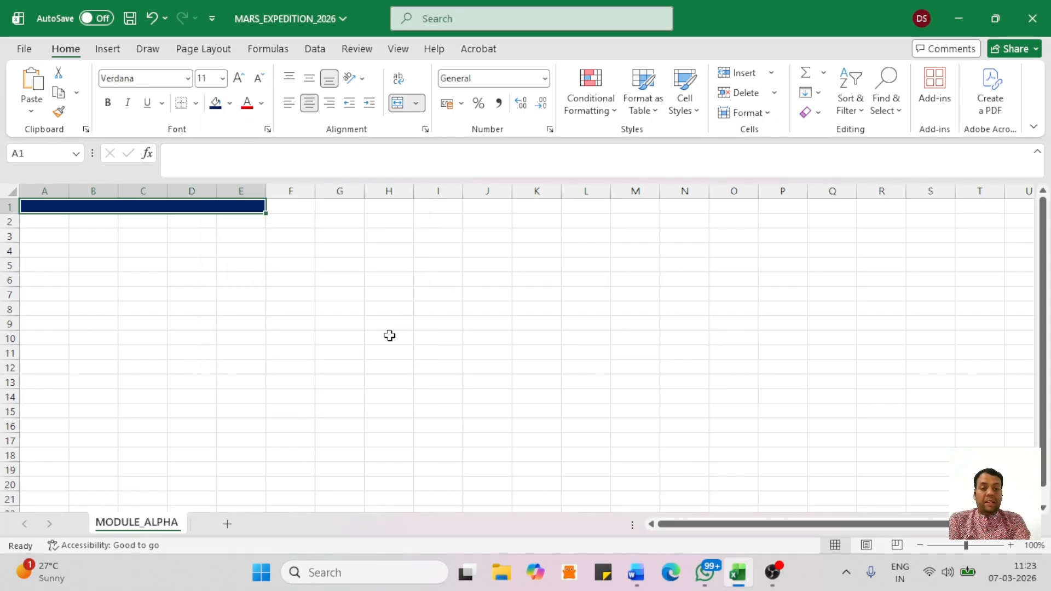
Recheck the Row 1 rule in Word and set the merged A1:E1 cell's font size to 16 in Excel.
key(alt+Tab)
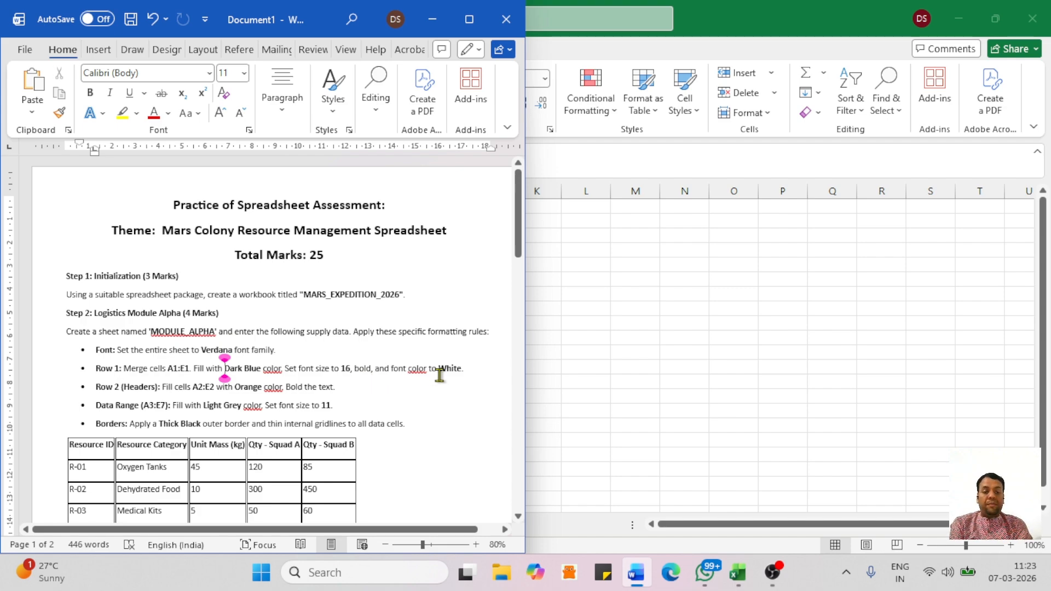
key(alt+Tab)
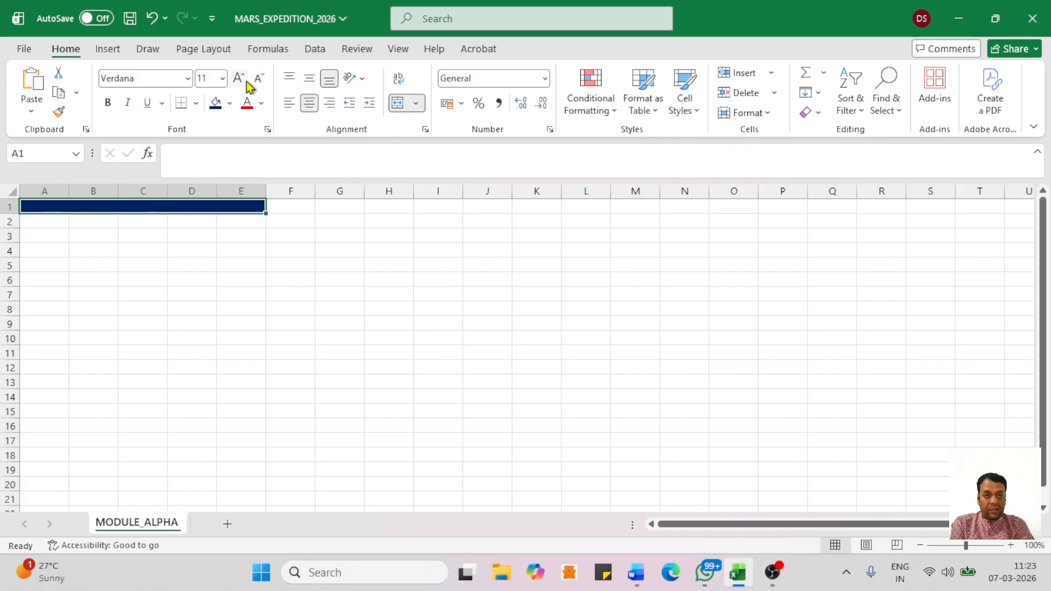
click(223, 78)
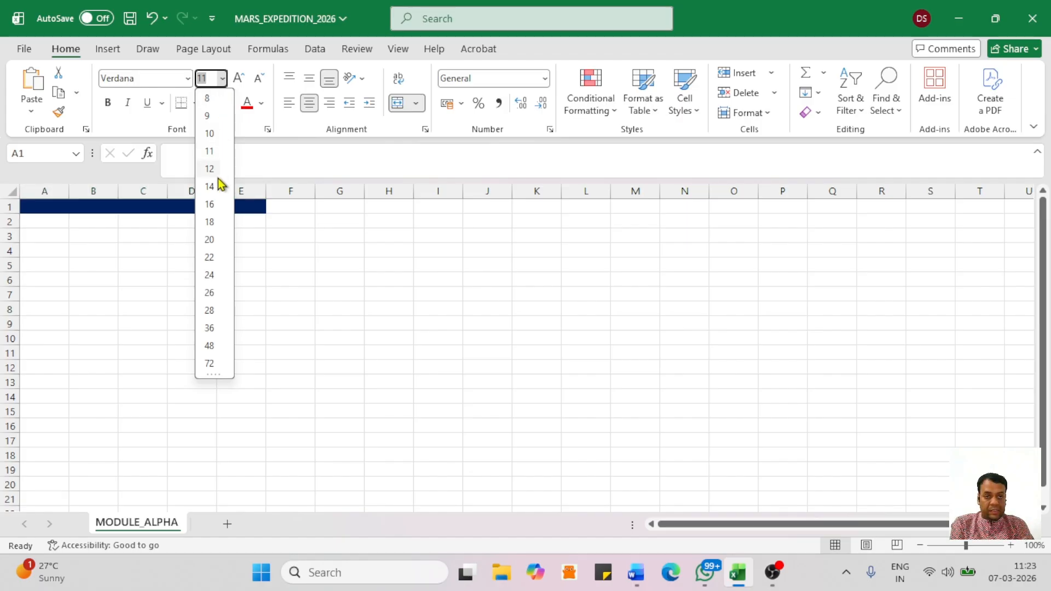
click(209, 204)
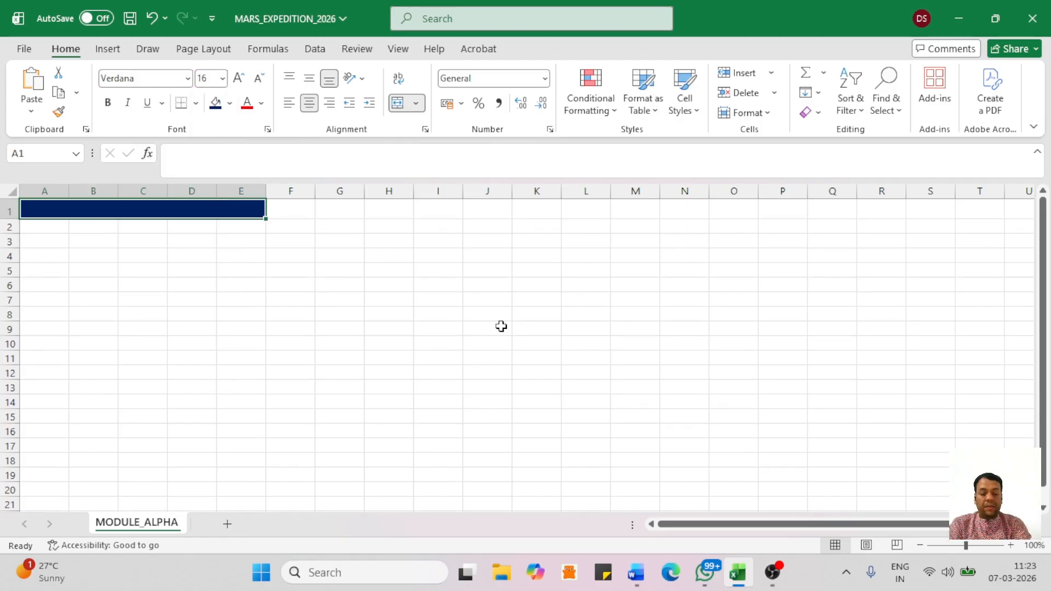
Check the Row 1 rule in Word, and set the merged A1:E1 cell's font to white and bold in Excel.
key(alt+Tab)
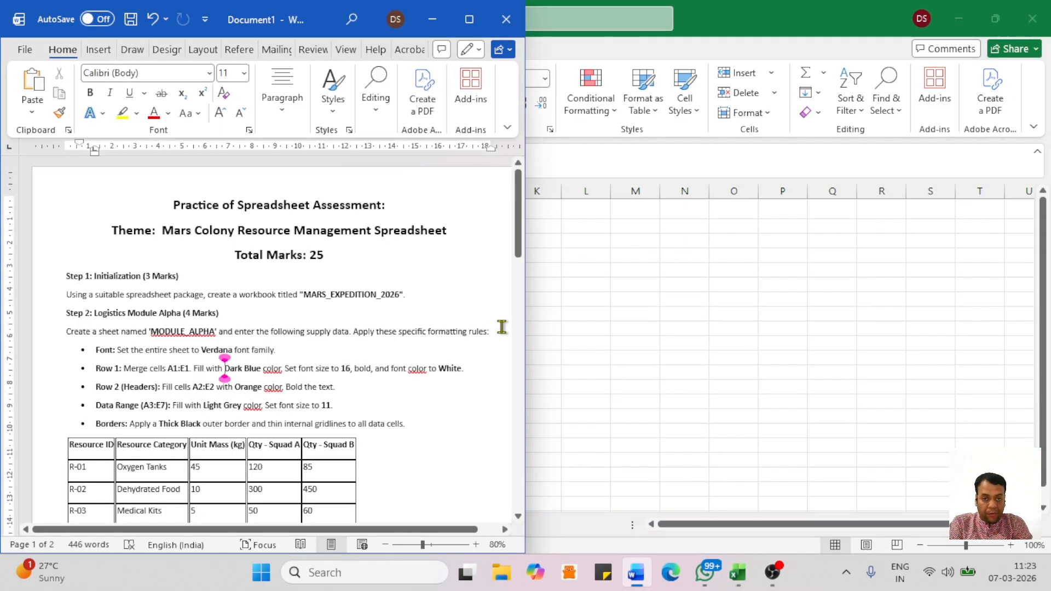
key(alt+Tab)
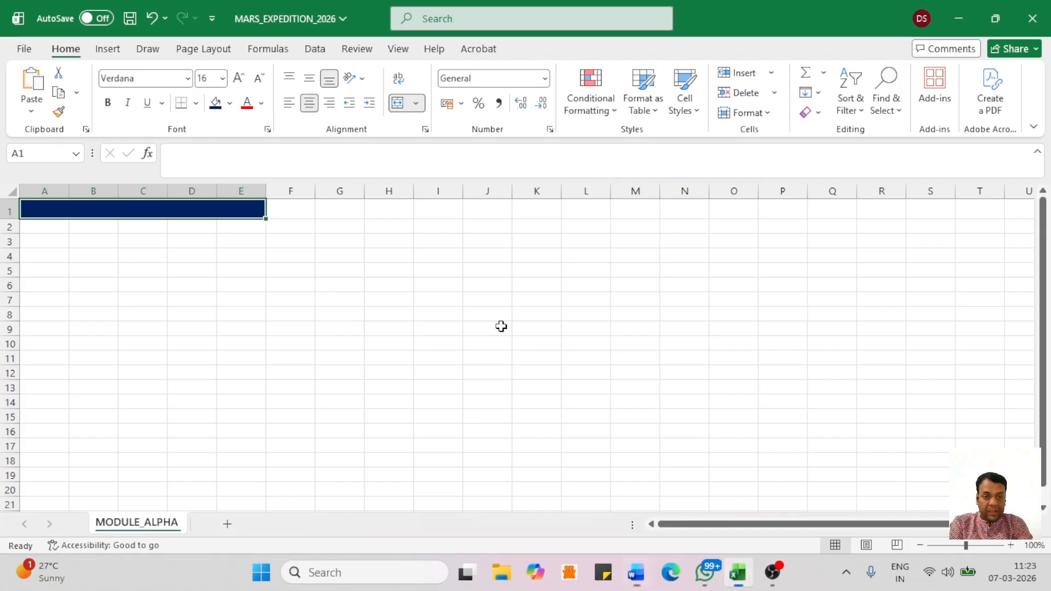
click(262, 110)
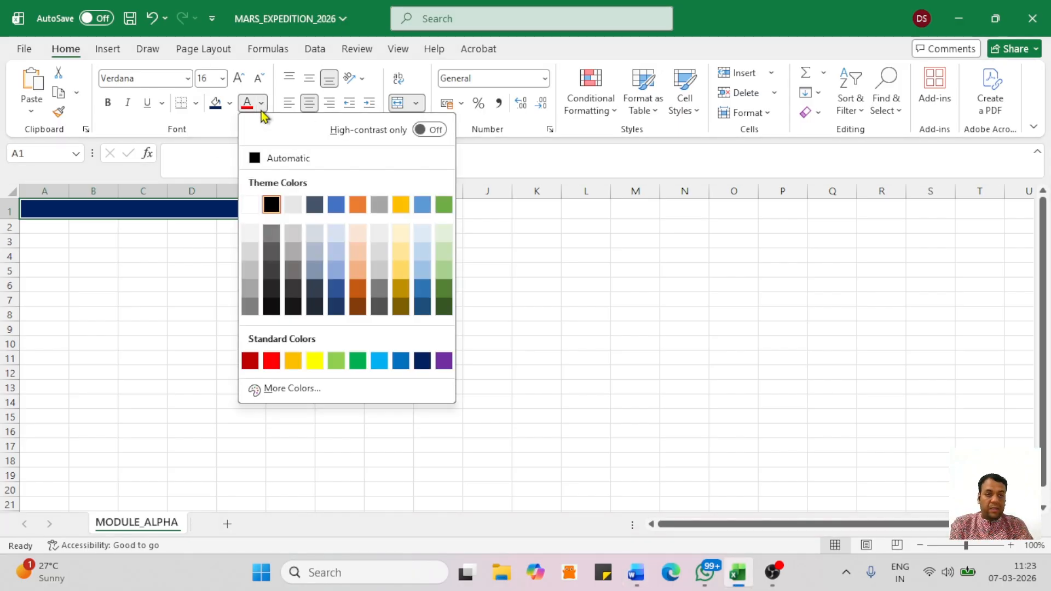
click(250, 205)
key(alt+Tab)
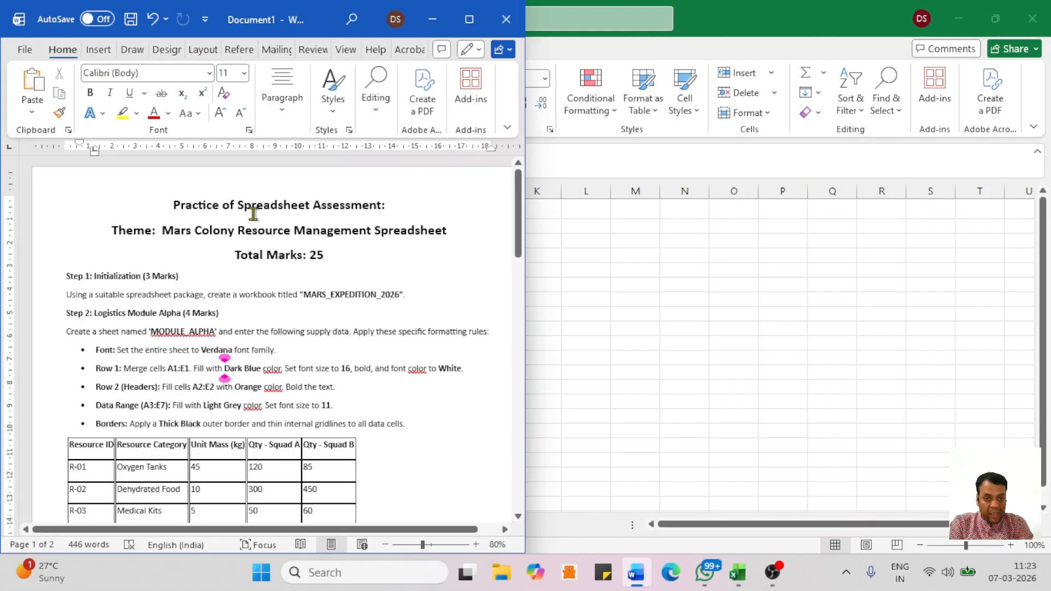
key(alt+Tab)
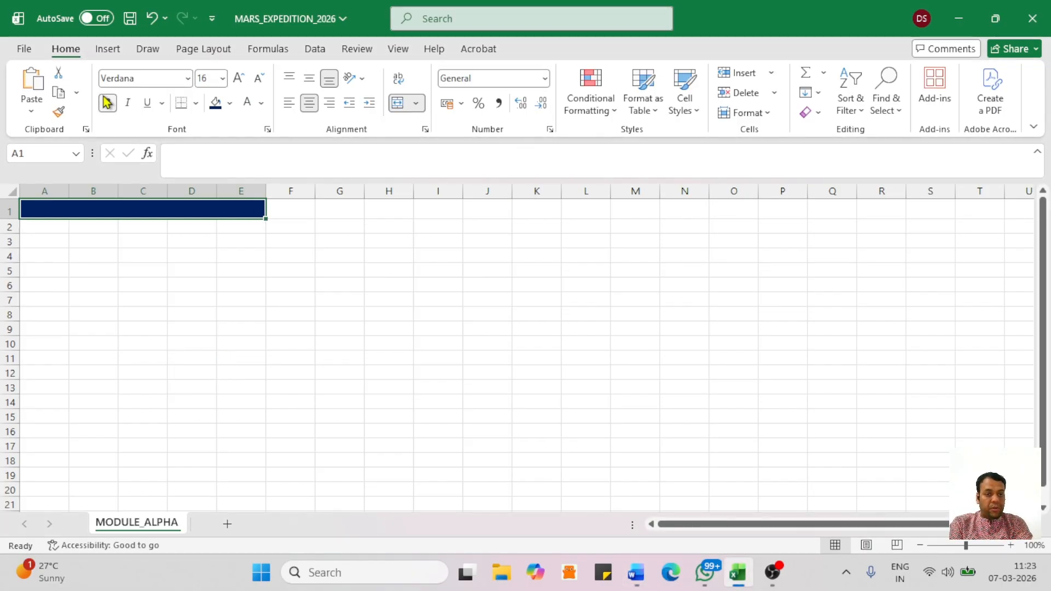
Review the Row 2 header rule in Word, and fill cells A2:E2 with the standard Orange color in Excel.
key(alt+Tab)
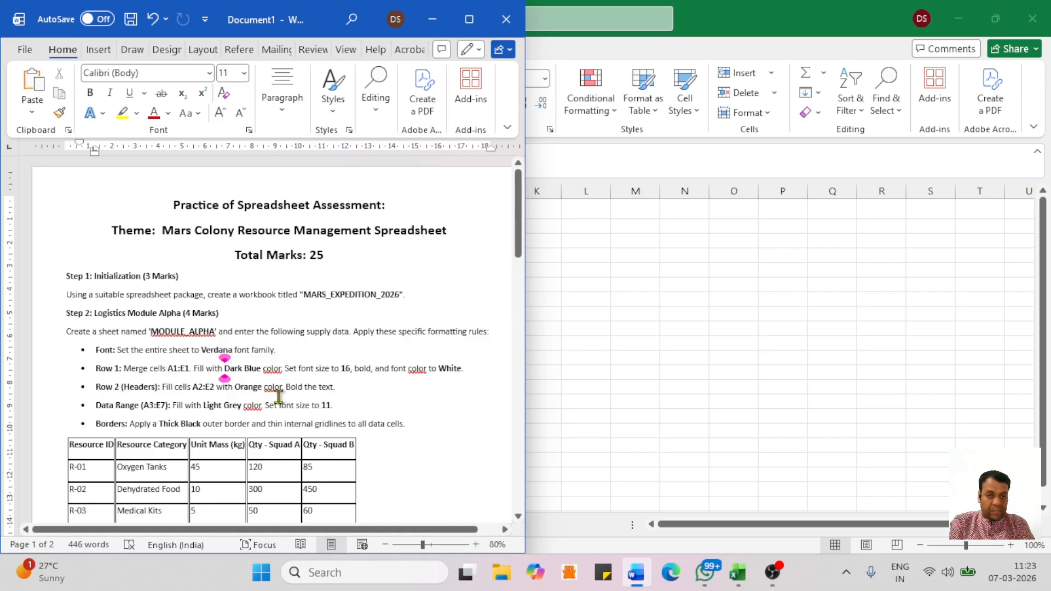
key(ctrl)
key(ctrl)
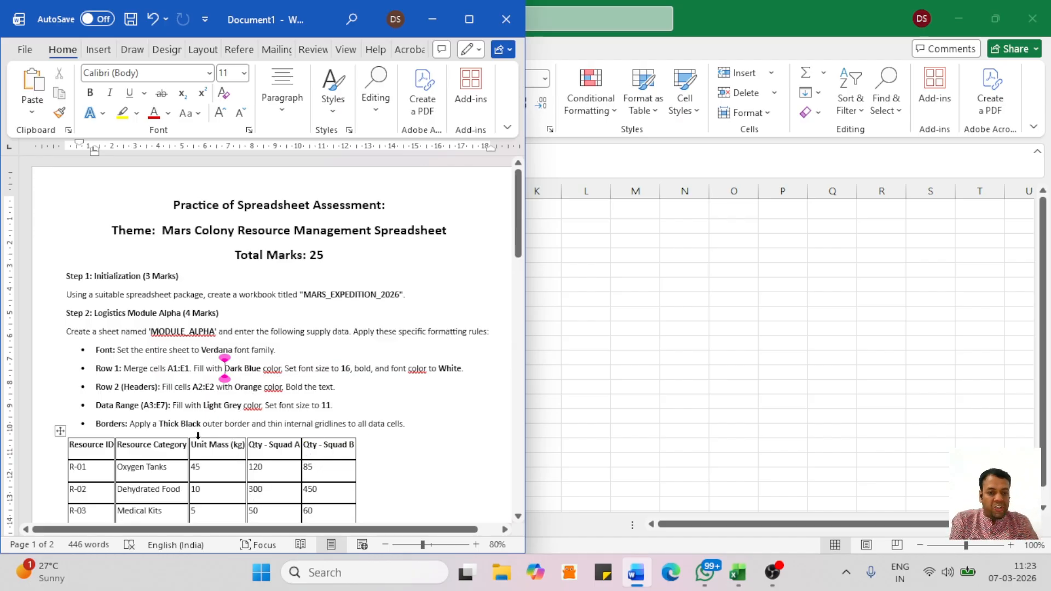
key(alt+Tab)
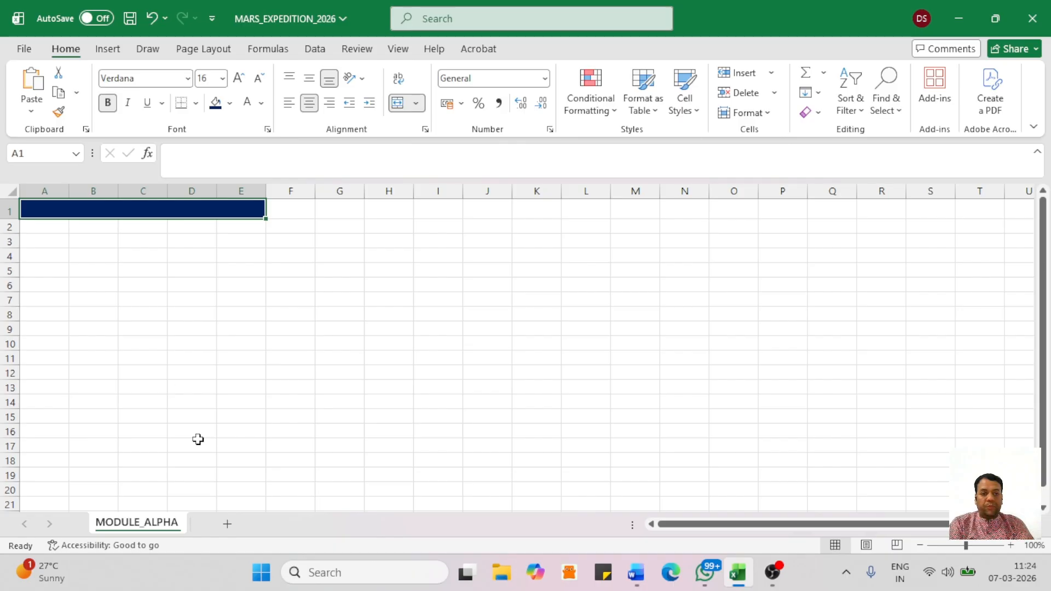
drag(35, 225, 260, 230)
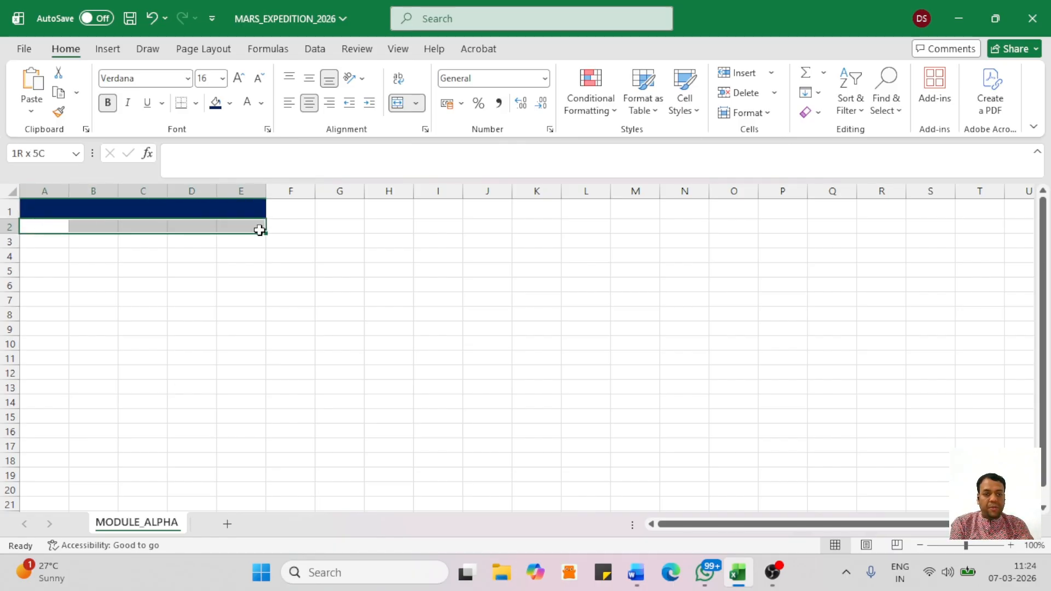
click(231, 103)
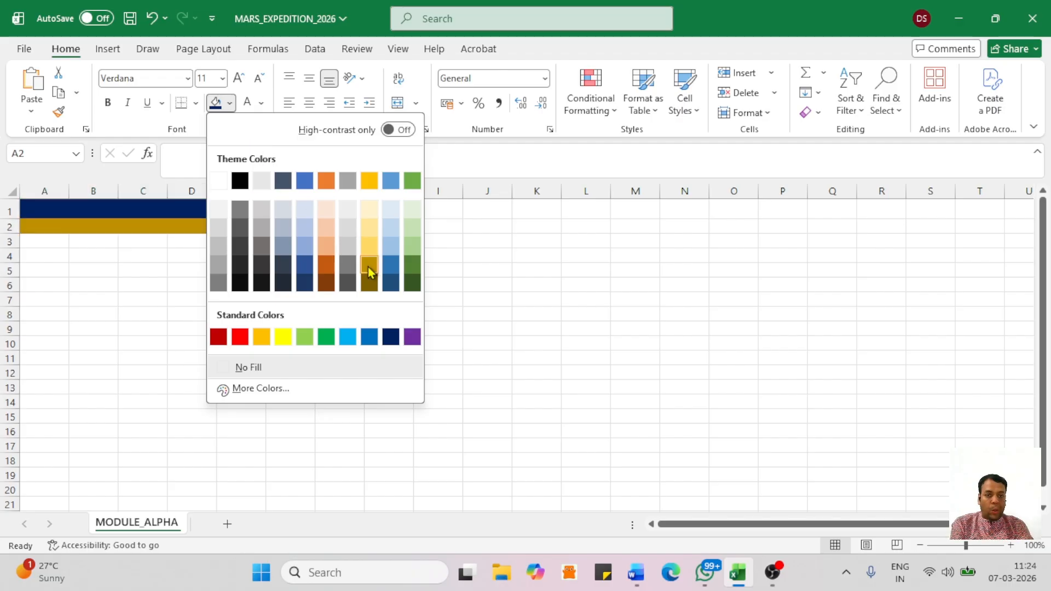
click(261, 337)
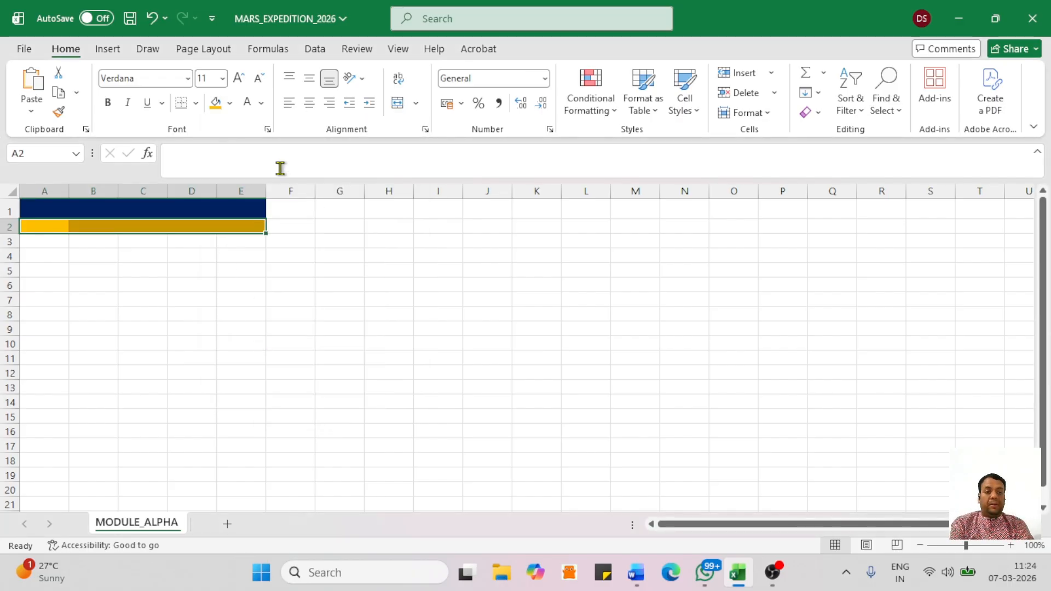
Recheck the Row 2 header rule in Word, and make cells A2:E2 bold in Excel.
key(alt+Tab)
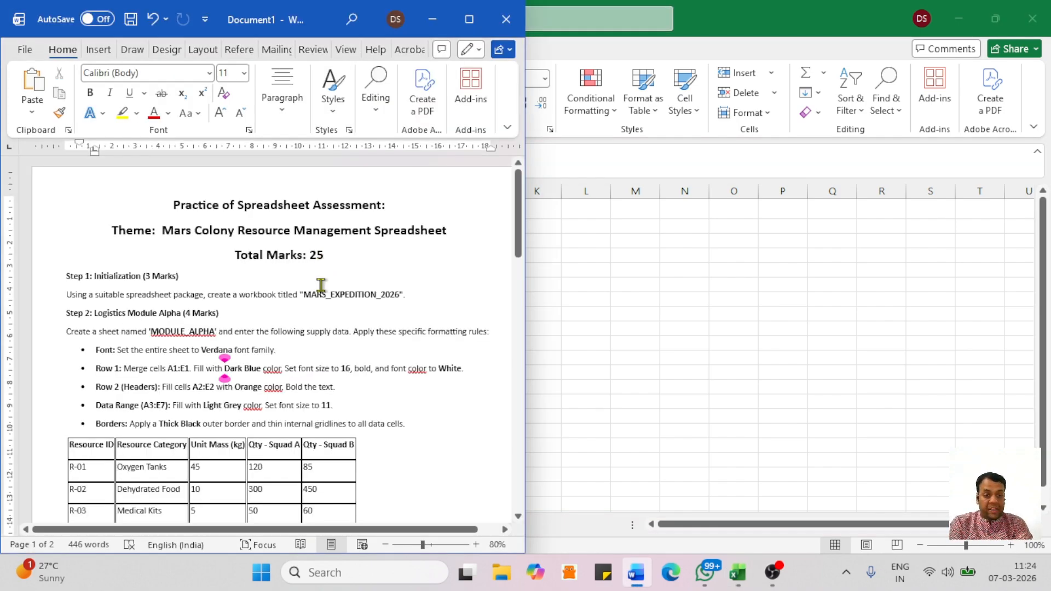
key(alt+Tab)
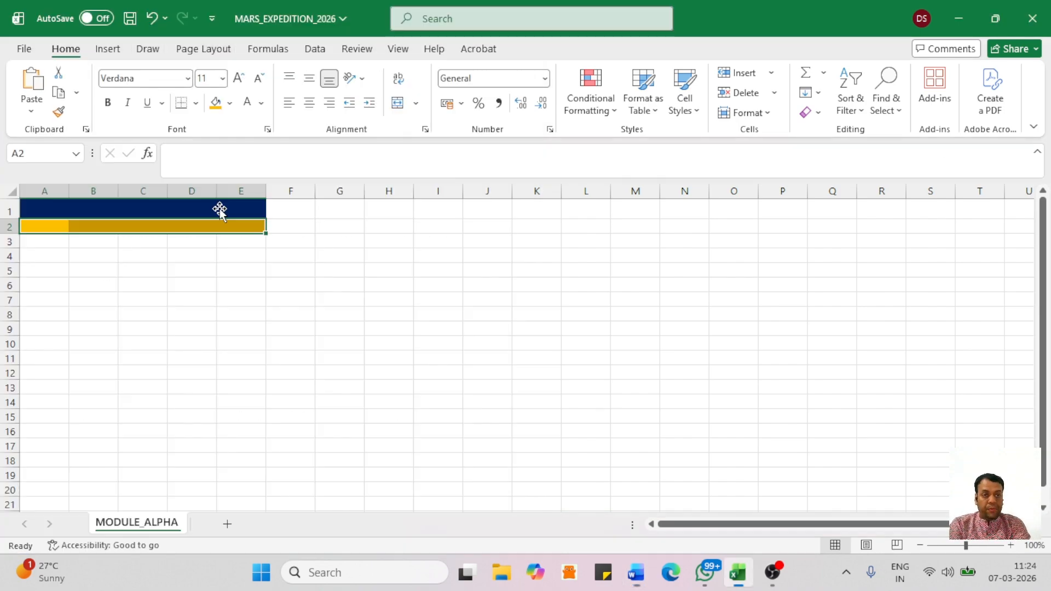
click(109, 103)
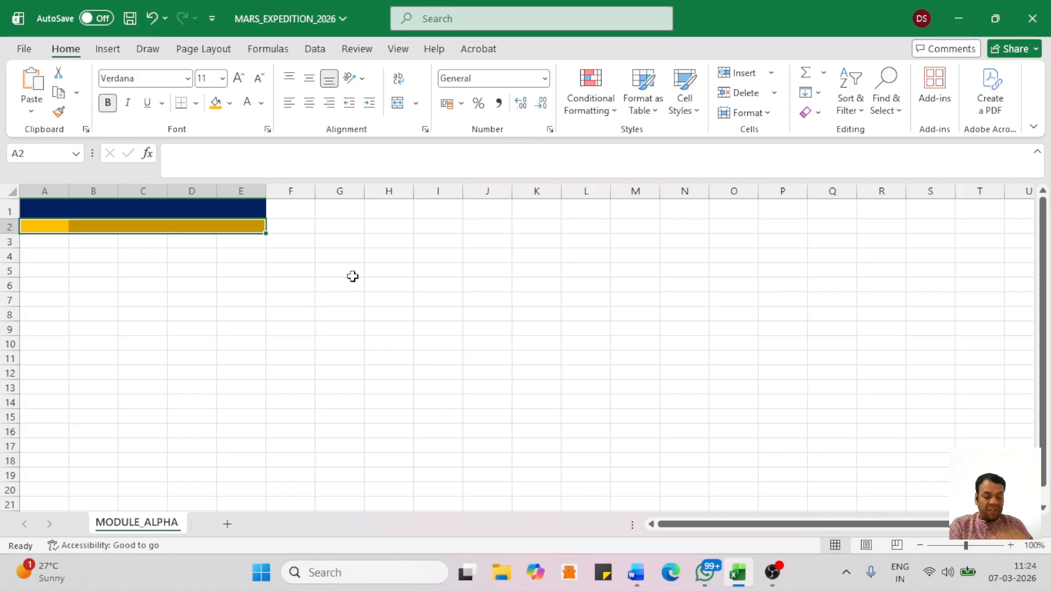
Check the Data Range rule in Word, and fill cells A3:E7 in Excel with light grey (White, Background 1, Darker 15%).
key(alt+Tab)
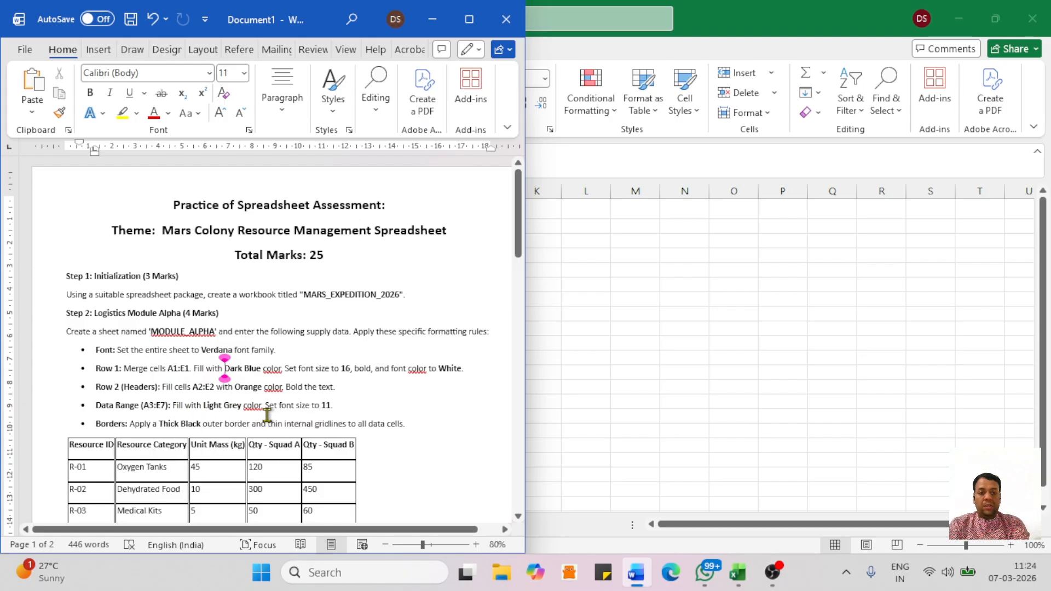
key(alt+Tab)
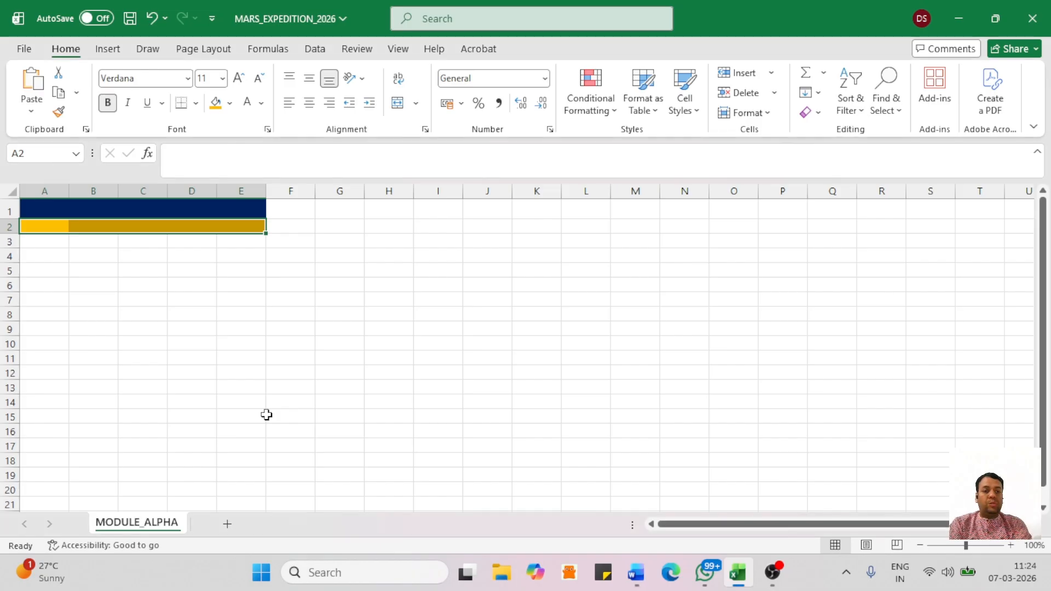
click(44, 244)
drag(44, 244, 250, 294)
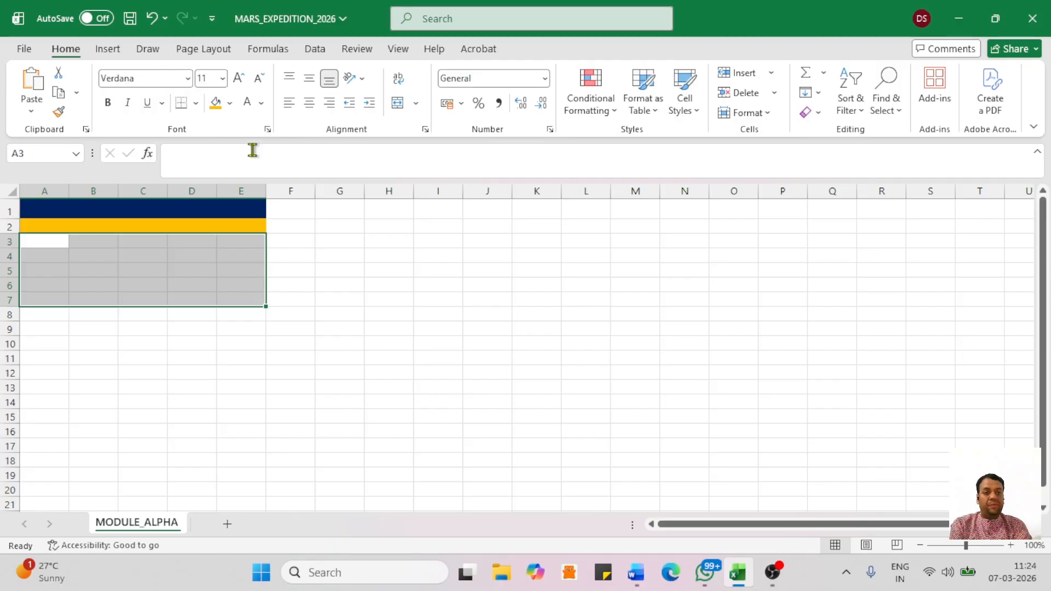
click(230, 103)
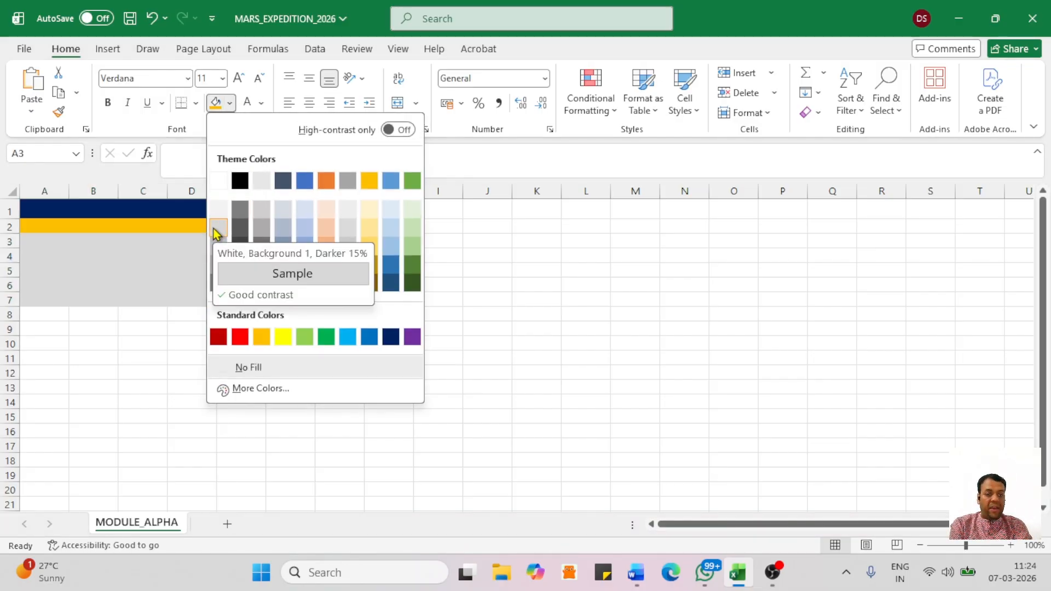
click(217, 233)
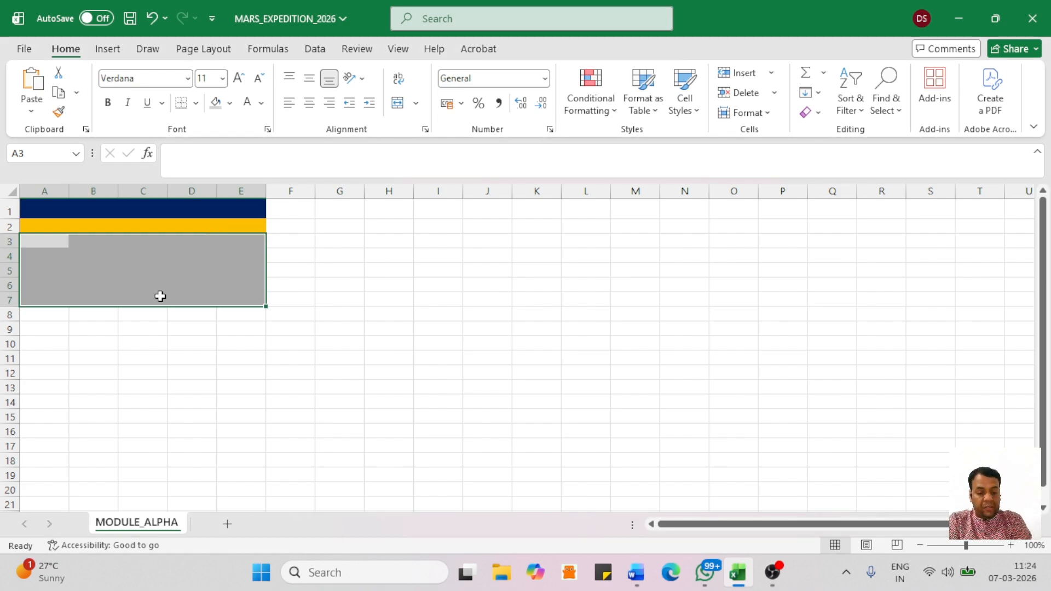
Check the Data Range font size requirement in Word against the font size of A3:E7 in Excel.
key(alt+Tab)
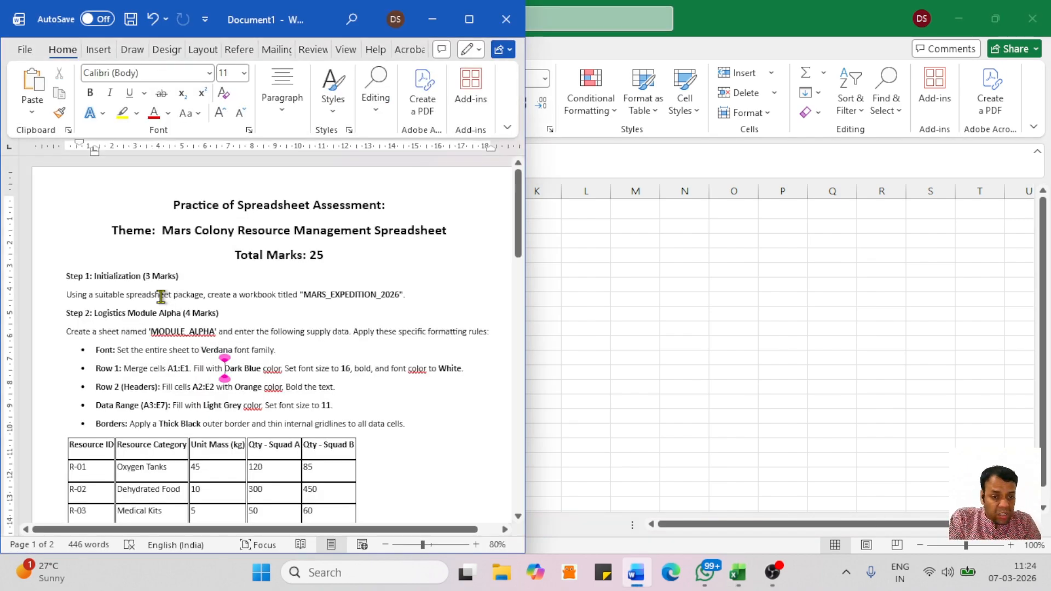
click(329, 413)
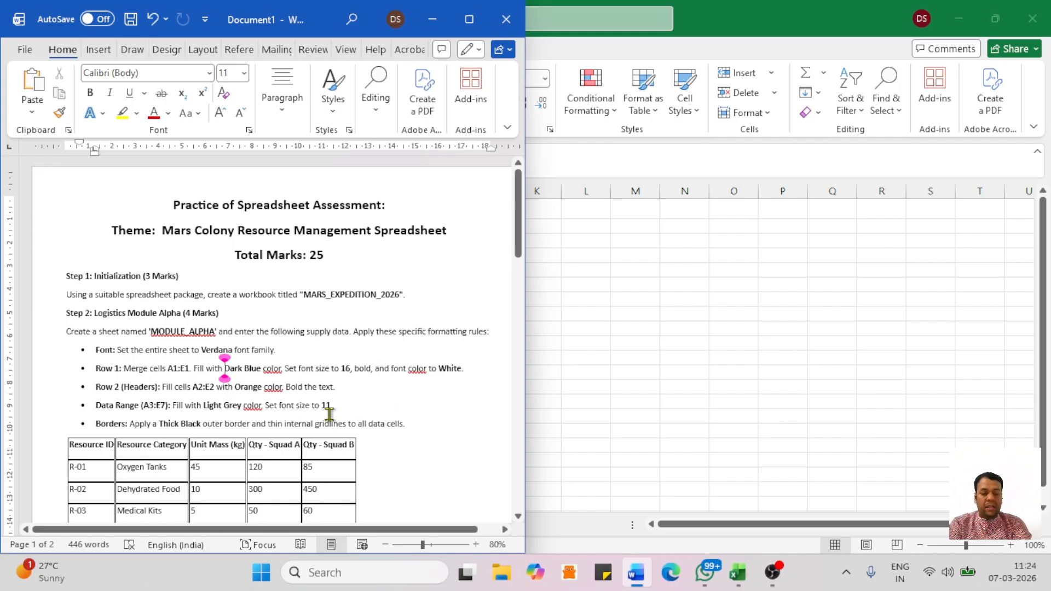
key(alt+Tab)
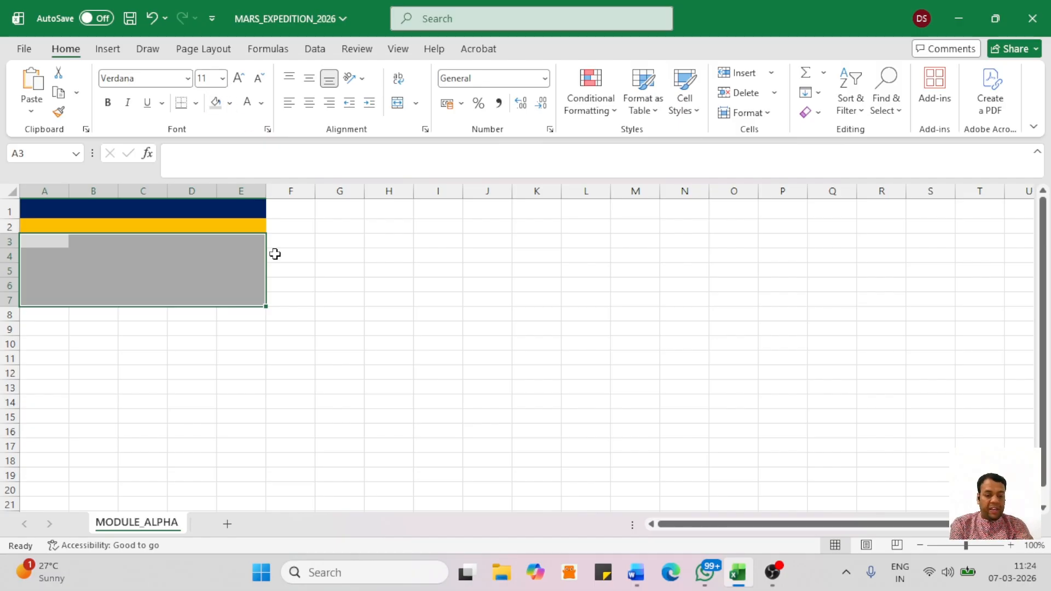
Review the Borders rule of Step 2 in Word for the outer border and internal gridline requirements, and return to Excel.
key(alt+Tab)
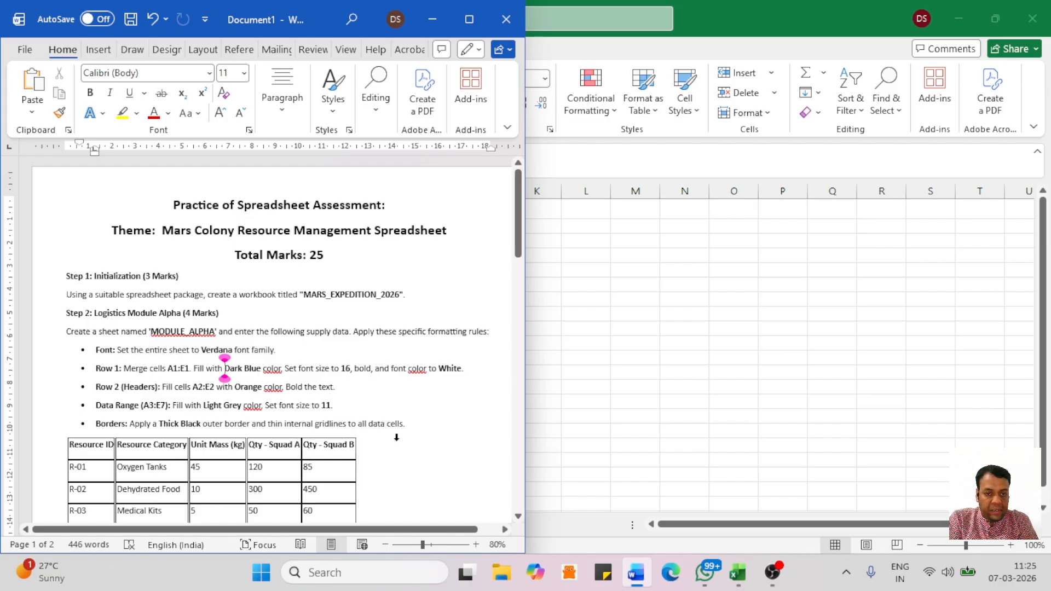
key(ctrl)
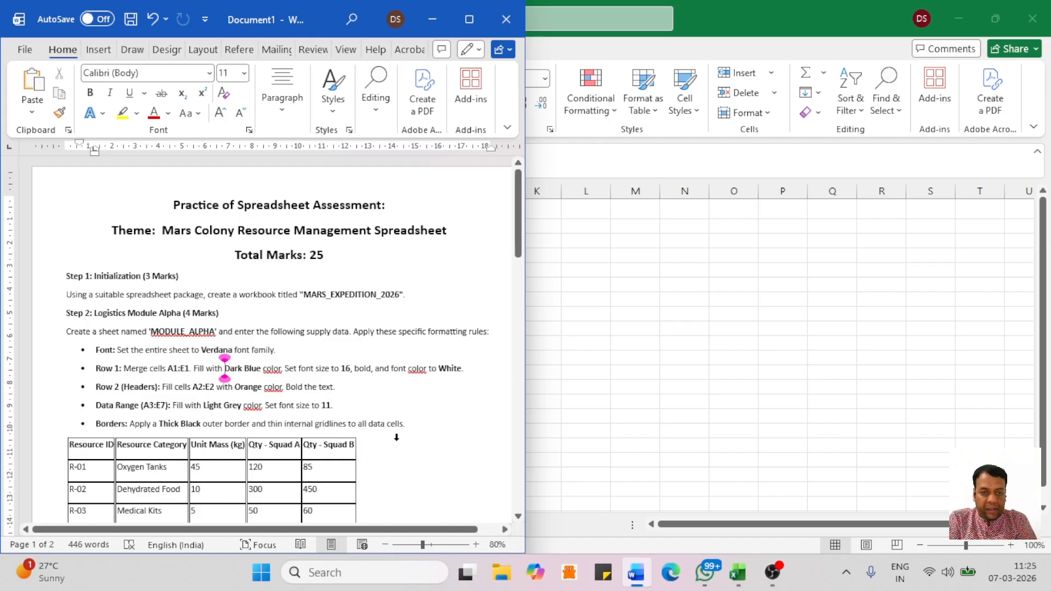
key(ctrl)
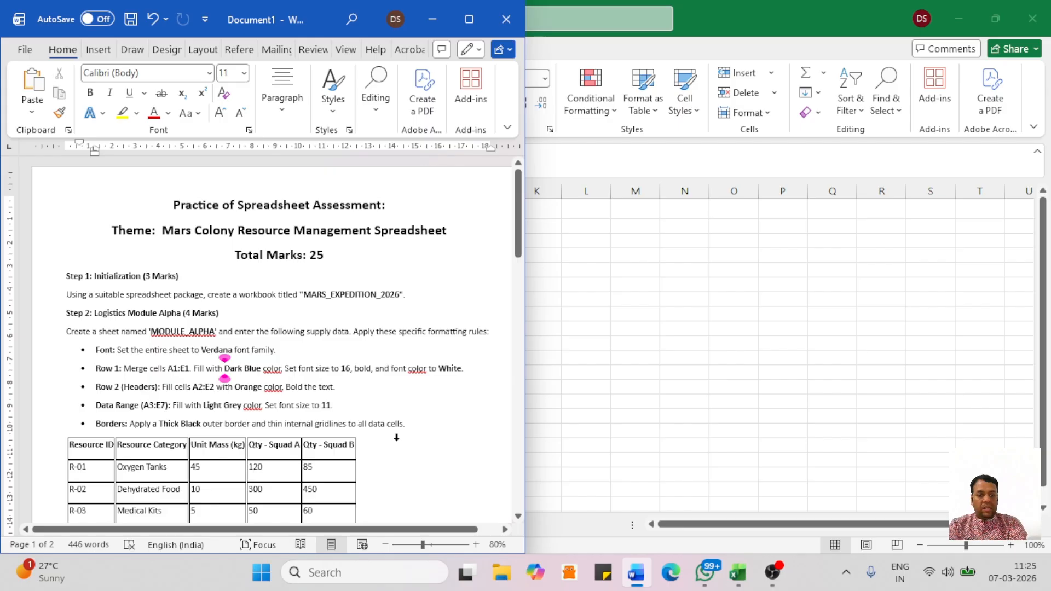
key(alt+Tab)
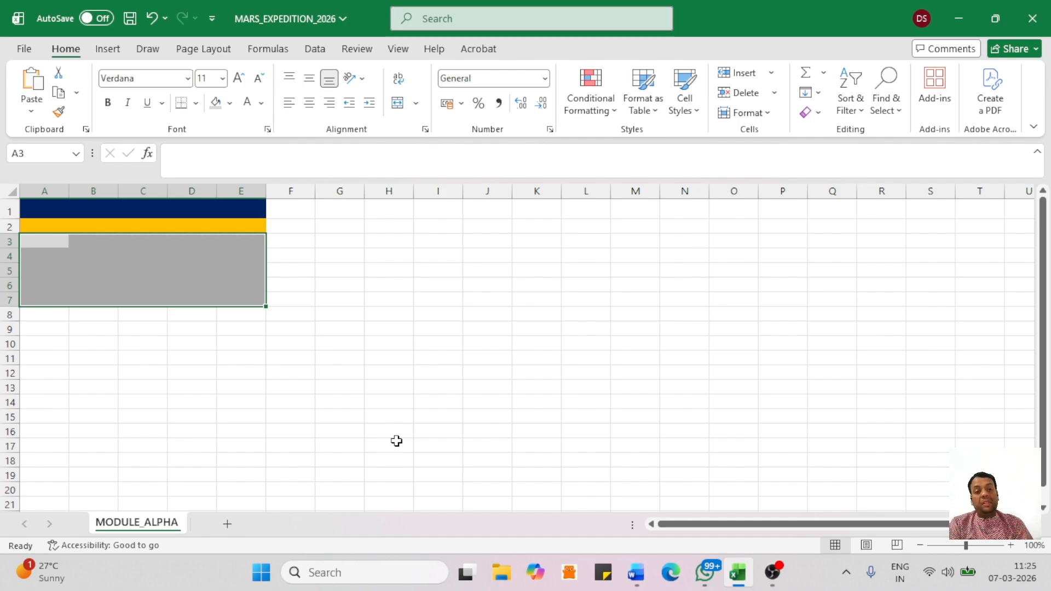
key(alt+Tab)
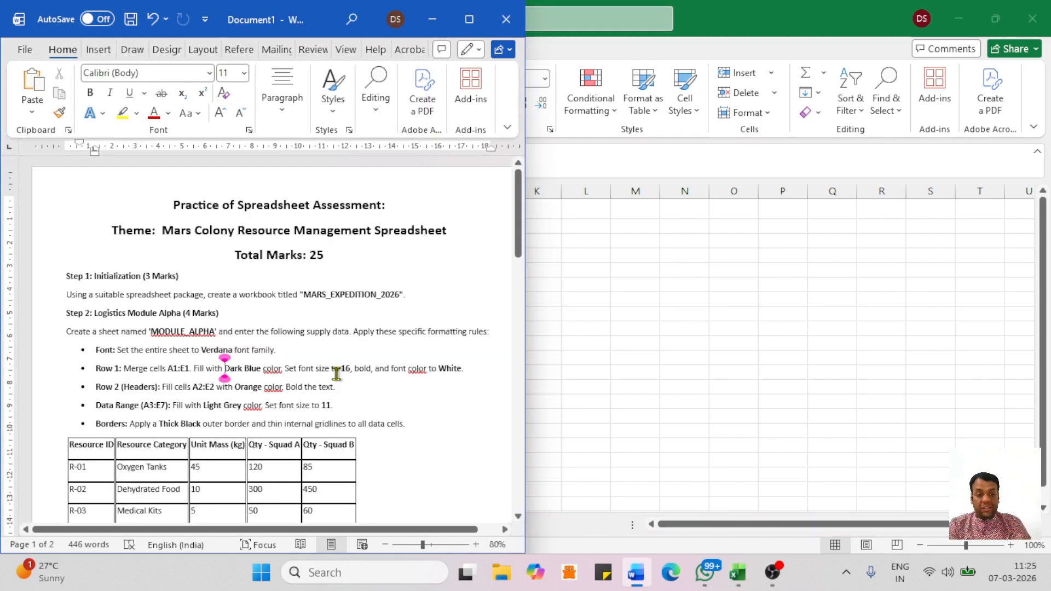
click(209, 430)
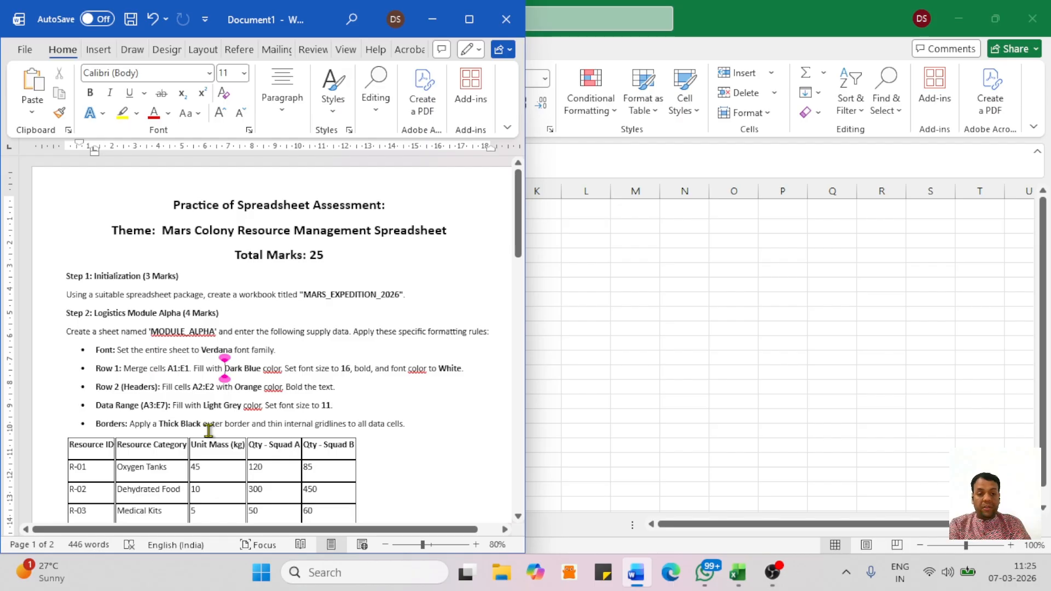
click(340, 430)
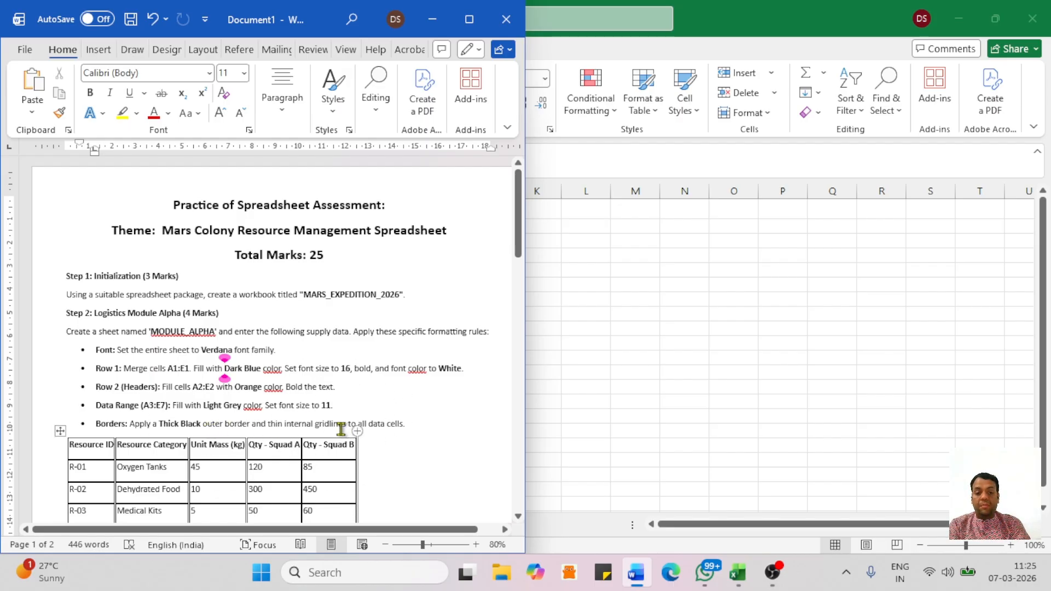
key(alt+Tab)
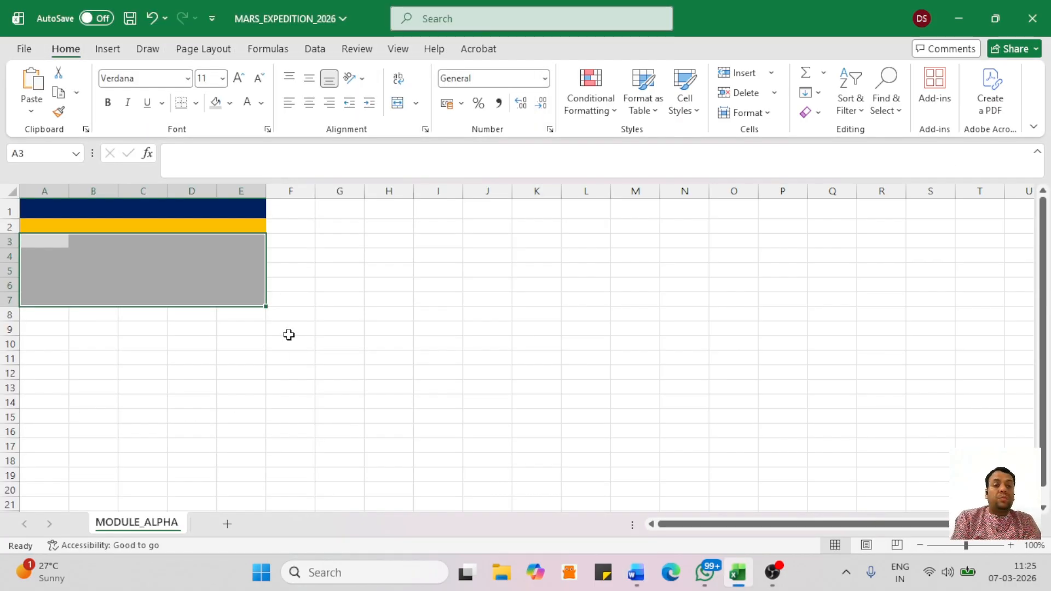
Apply Thick Outside Borders to the data range A3:E7.
click(197, 104)
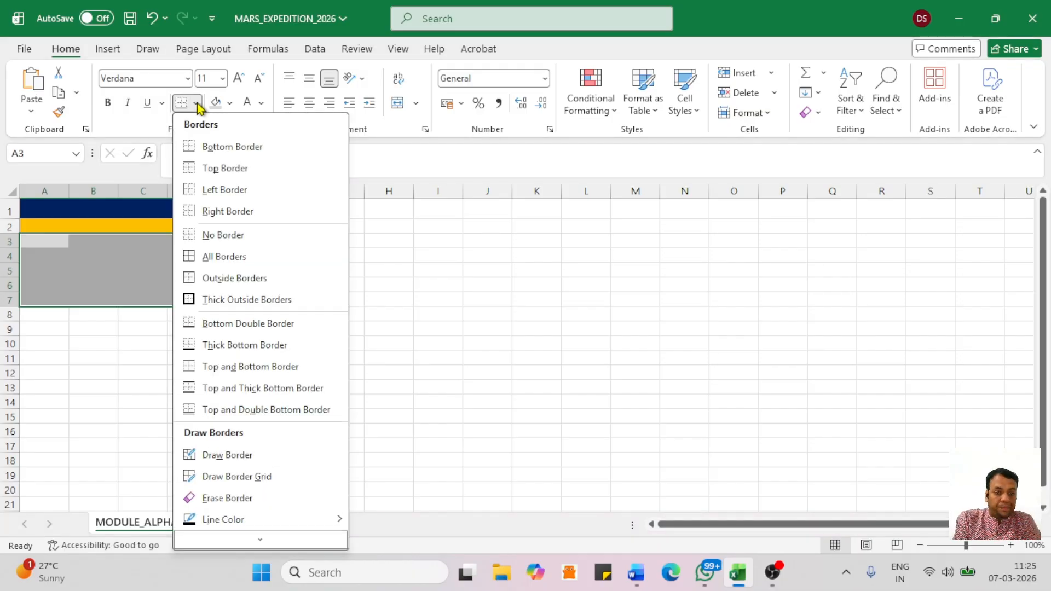
click(254, 301)
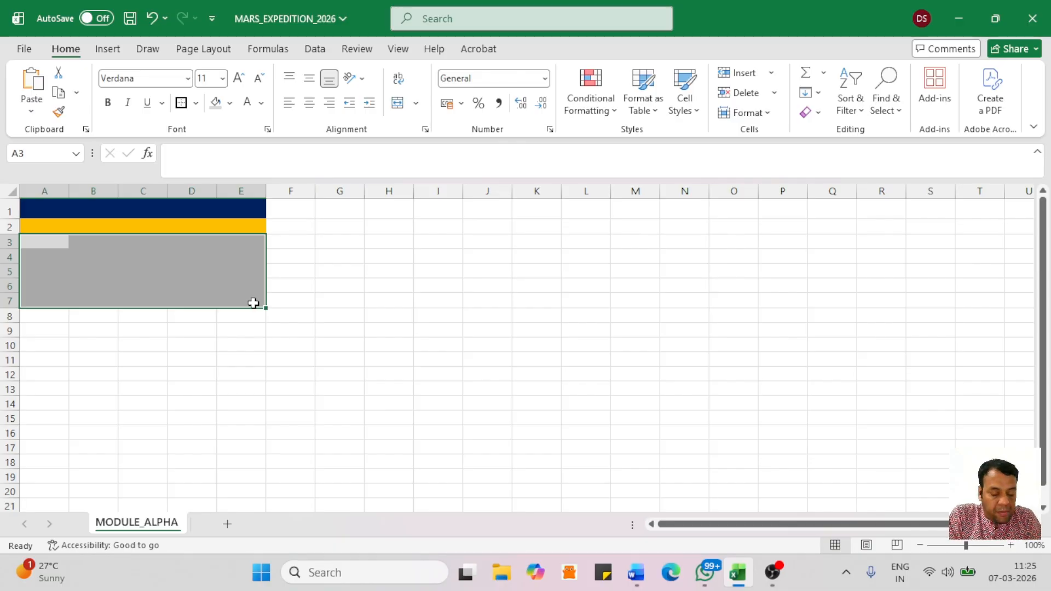
Apply All Borders to the data range A3:E7, and restore Thick Outside Borders around it.
click(197, 105)
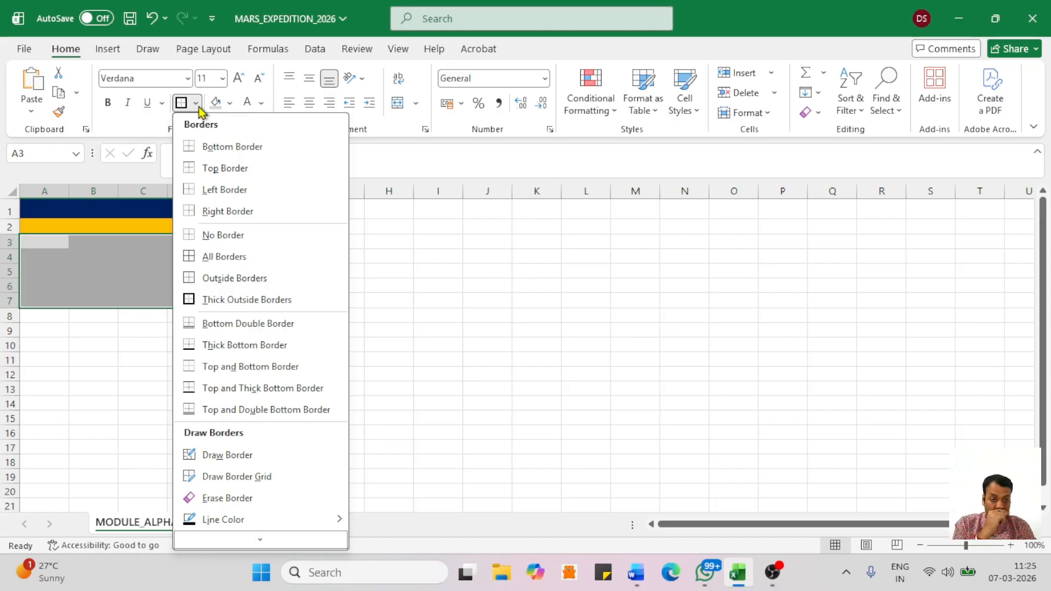
click(222, 257)
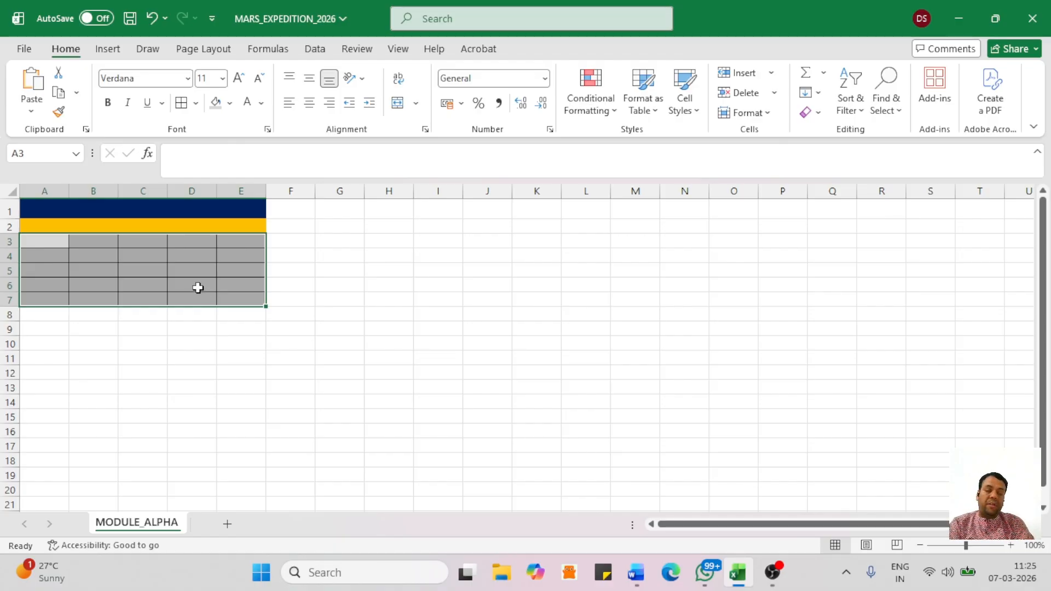
click(197, 103)
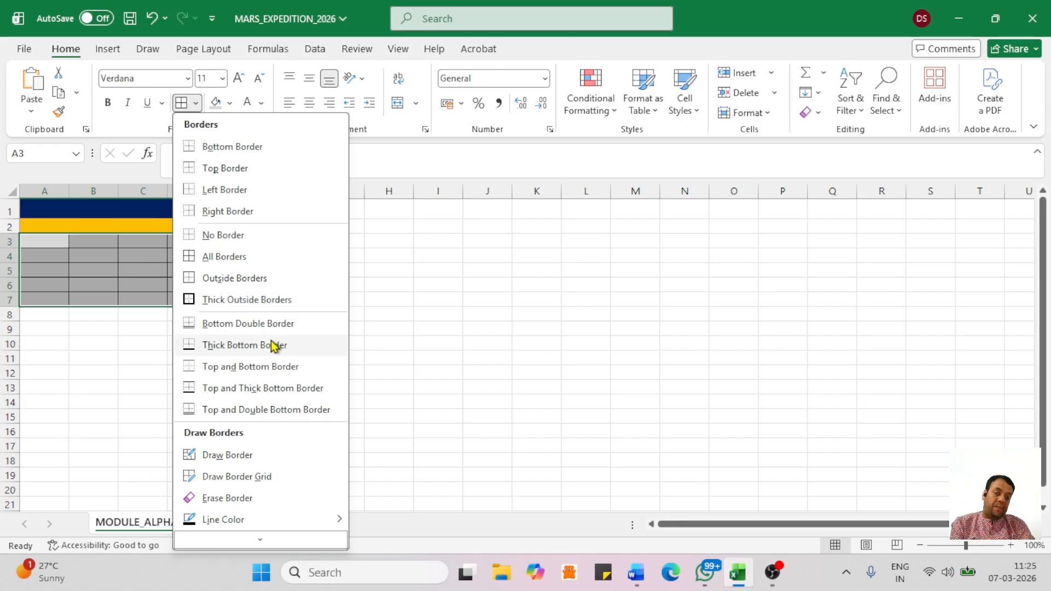
click(262, 308)
click(467, 402)
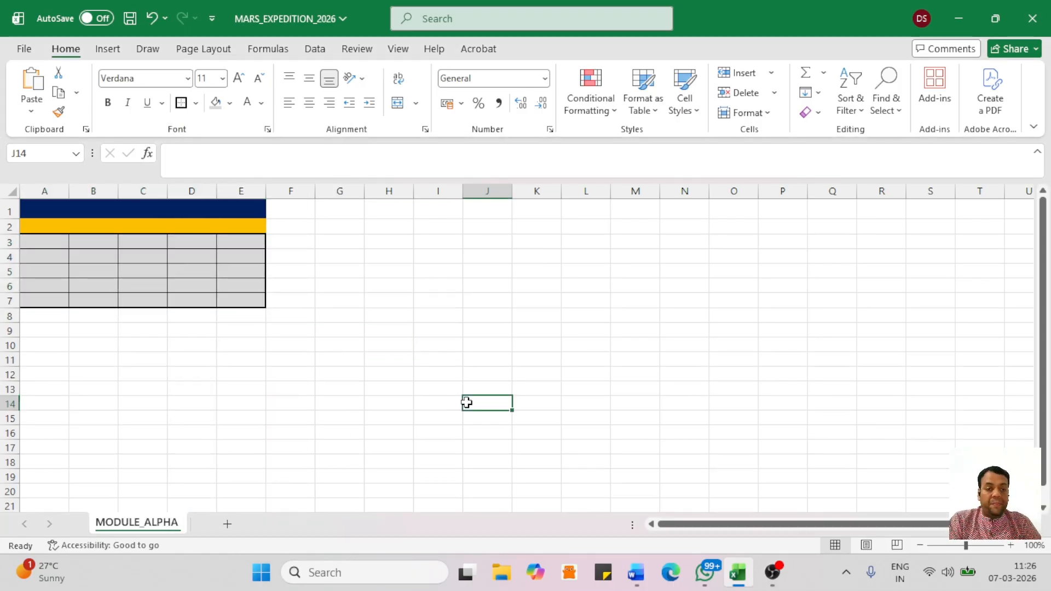
Recheck the Borders rule in Word, and copy the whole supply data table from its header row to R-05.
key(alt+Tab)
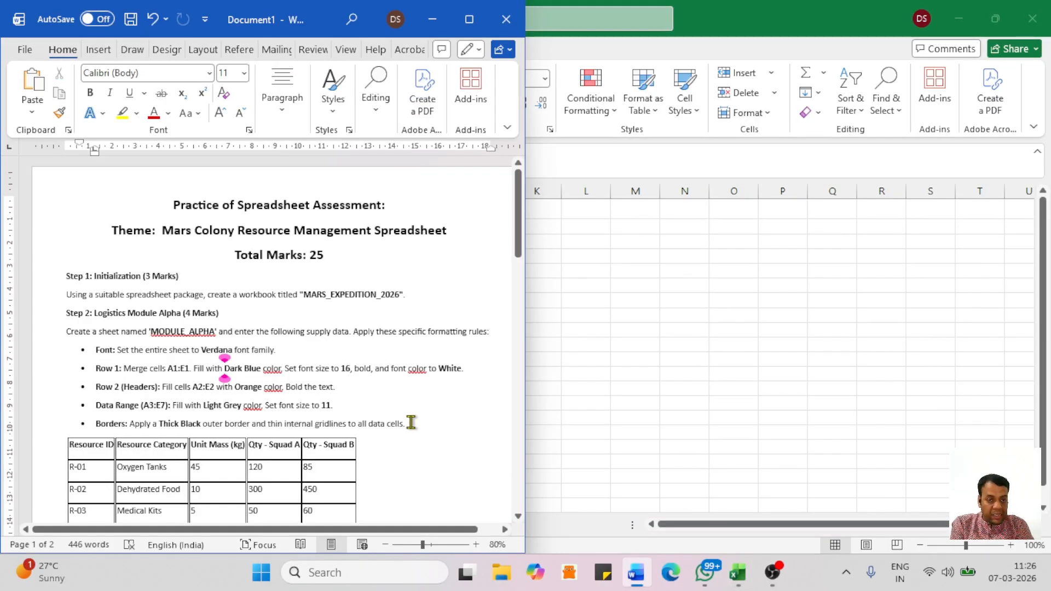
drag(411, 422, 203, 425)
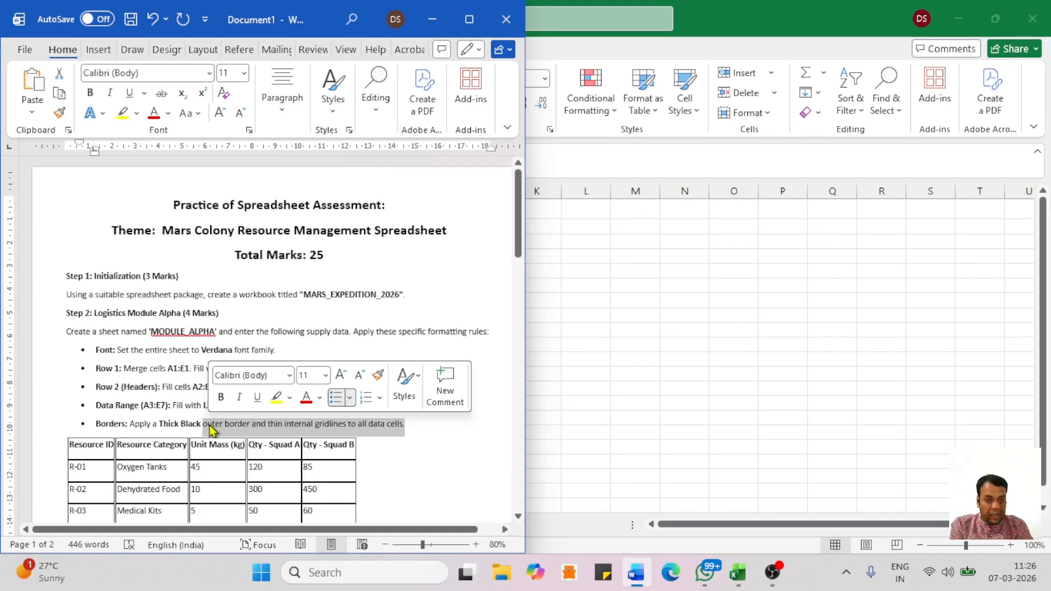
click(485, 497)
click(518, 516)
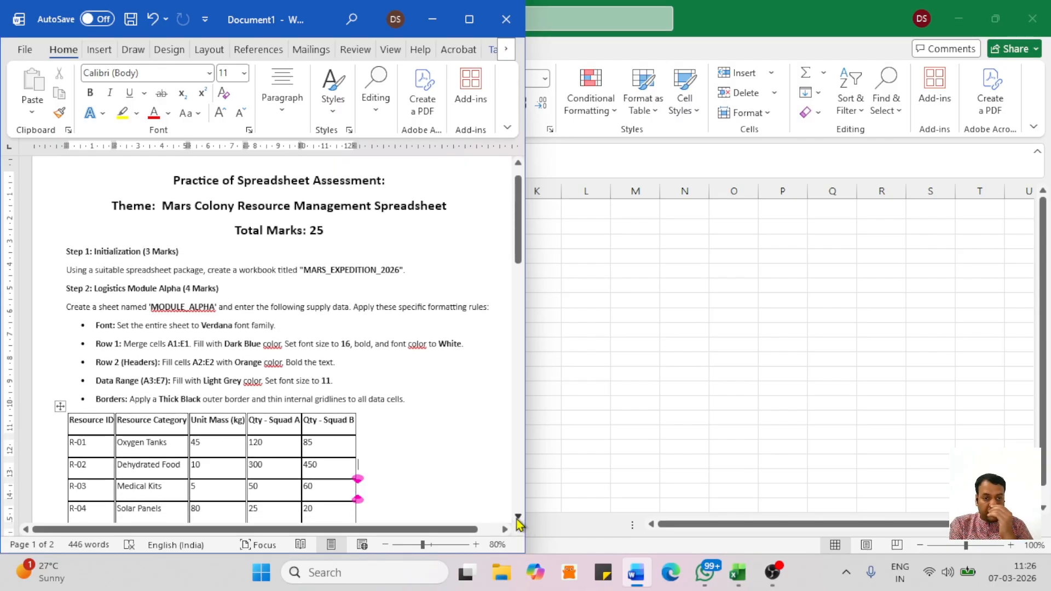
drag(517, 519, 518, 520)
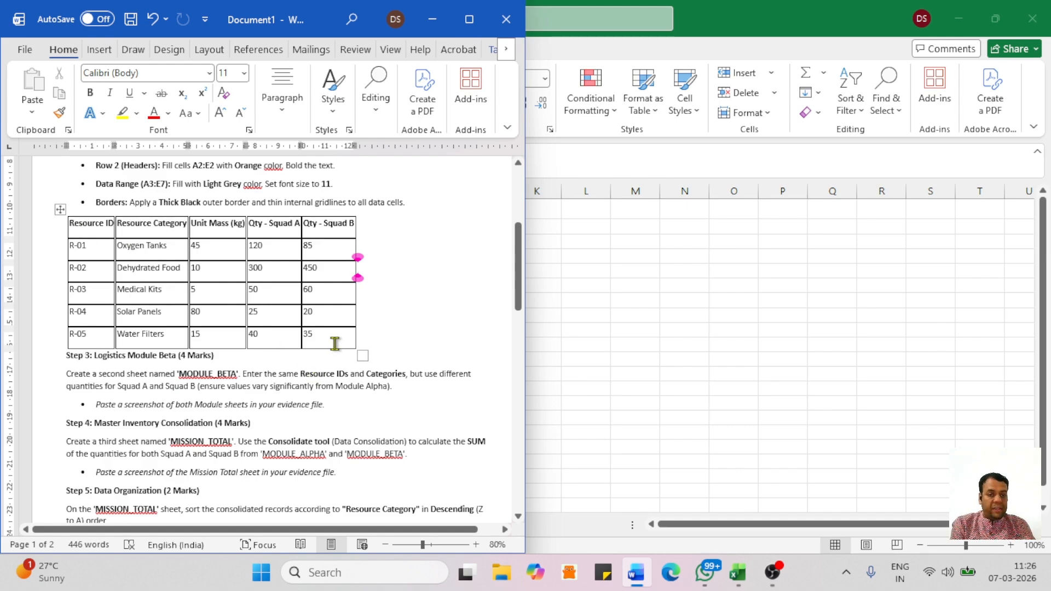
drag(335, 343, 81, 239)
key(ctrl+c)
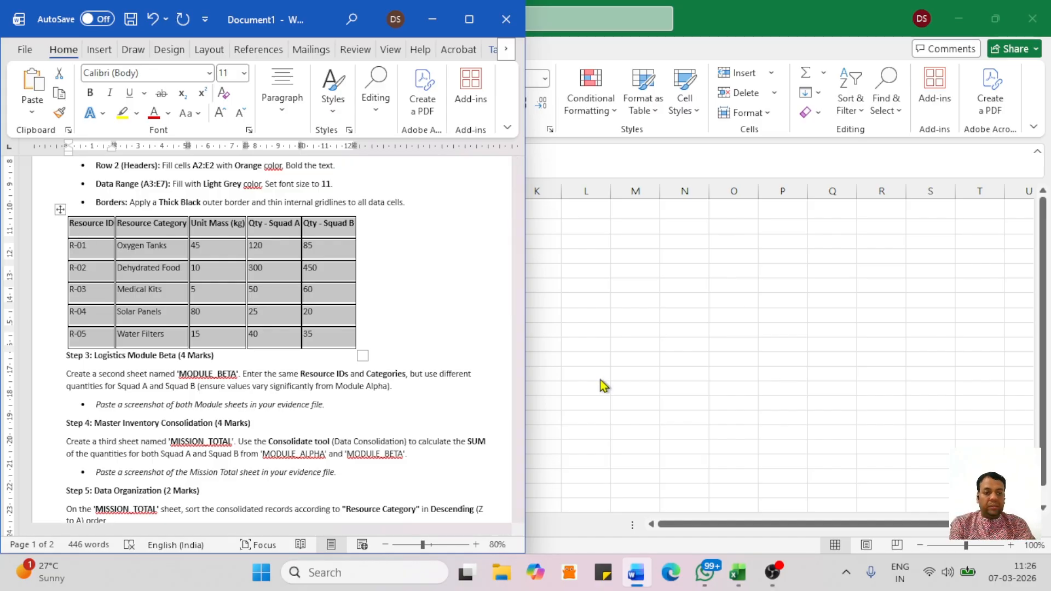
Try a regular paste of the copied table at cell A2 of MODULE_ALPHA in Excel, and undo it.
key(alt+Tab)
click(35, 239)
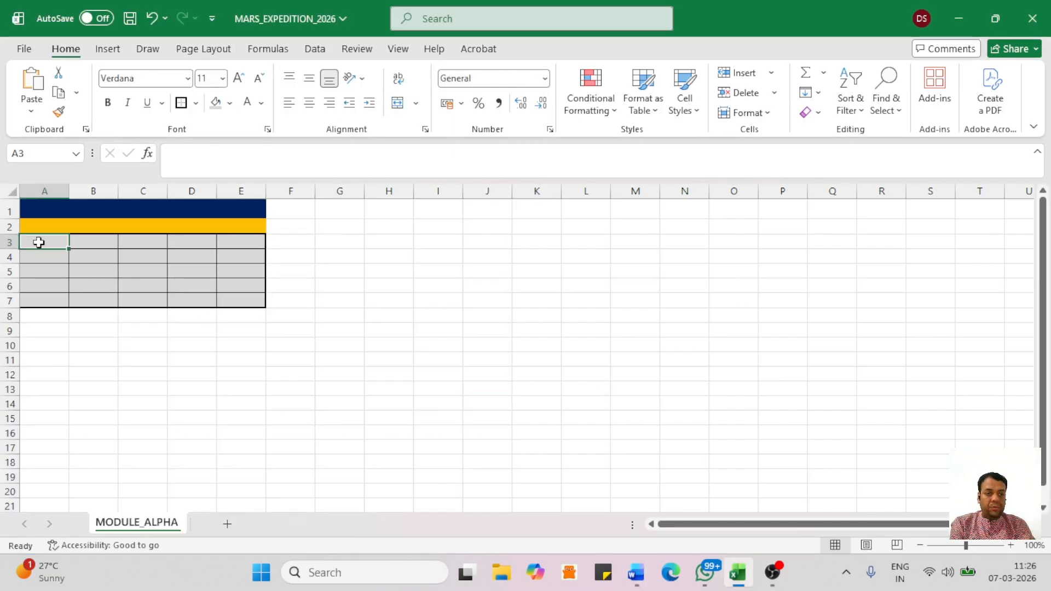
click(32, 227)
key(ctrl+v)
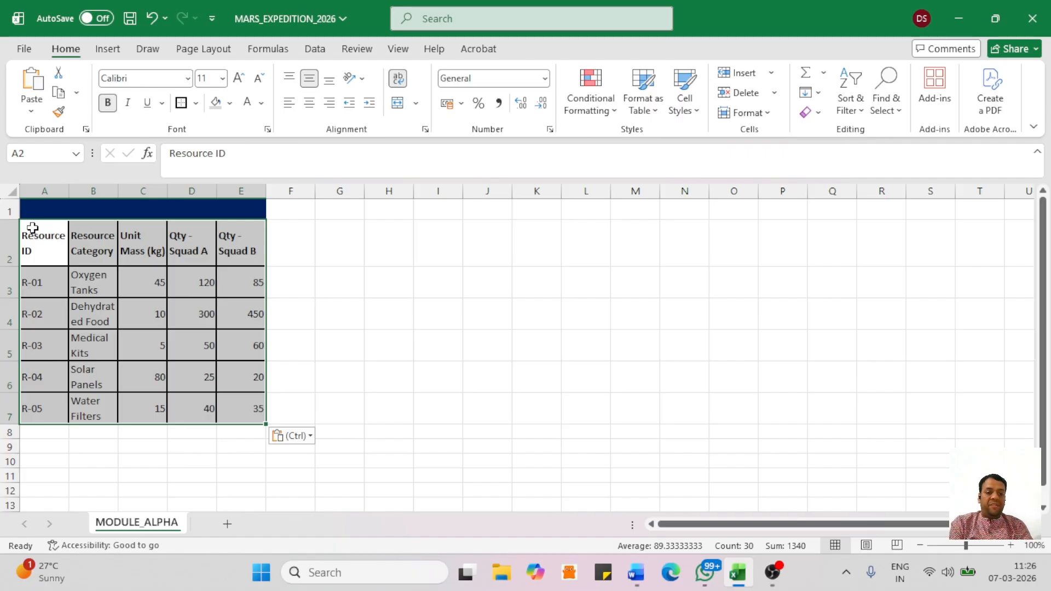
click(500, 403)
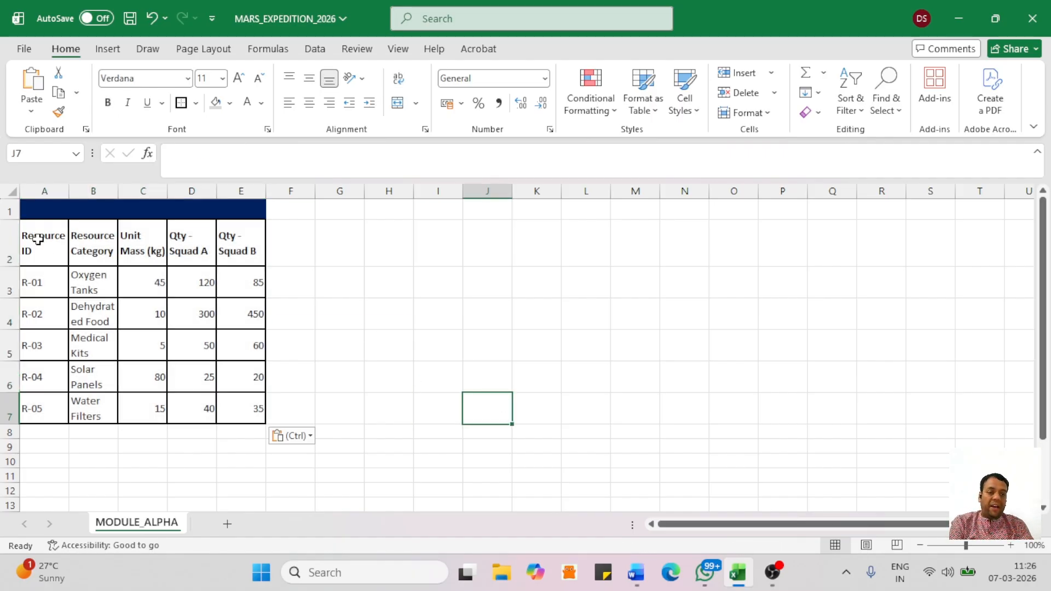
key(ctrl+z)
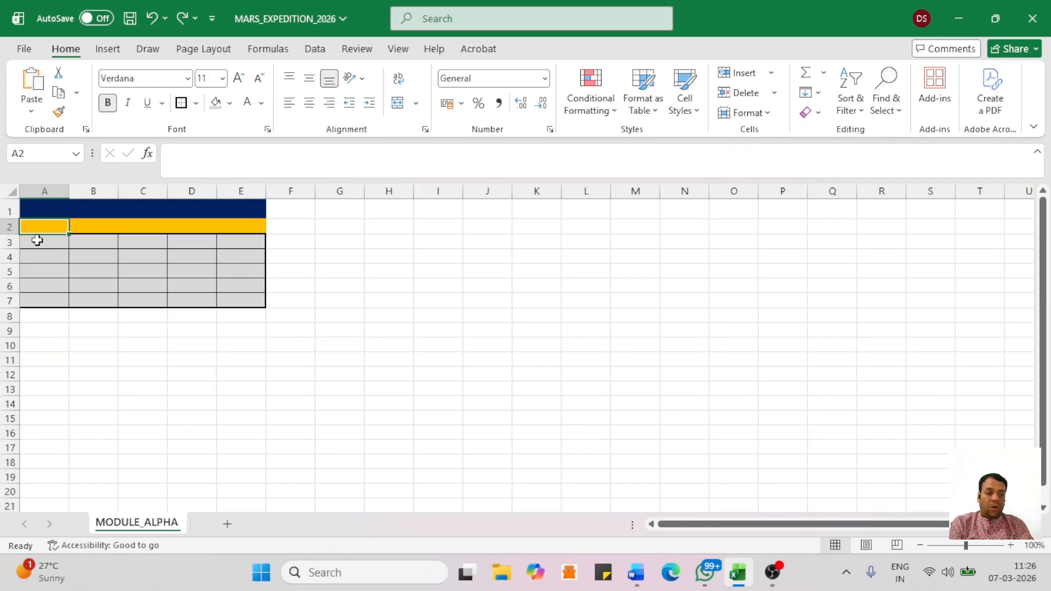
Paste the copied supply table at cell A2 with the Match Destination Formatting option.
click(31, 113)
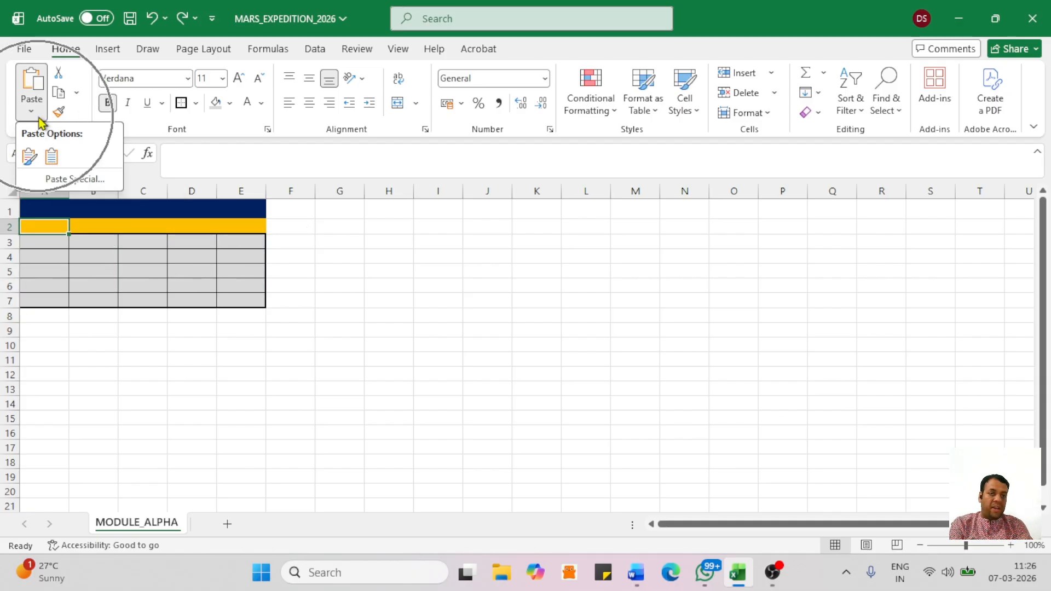
click(53, 158)
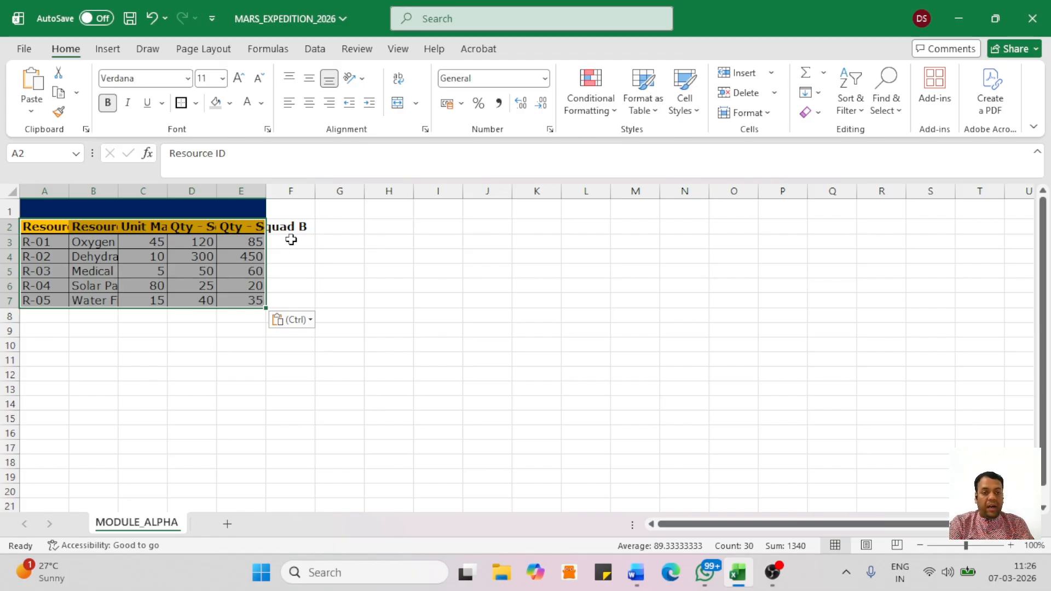
key(ctrl)
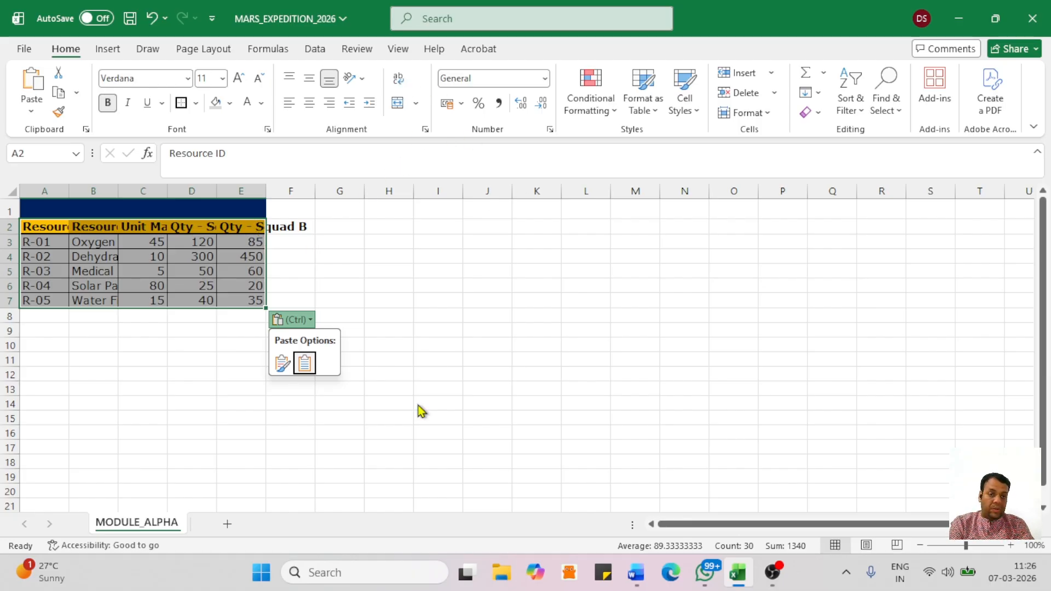
click(84, 322)
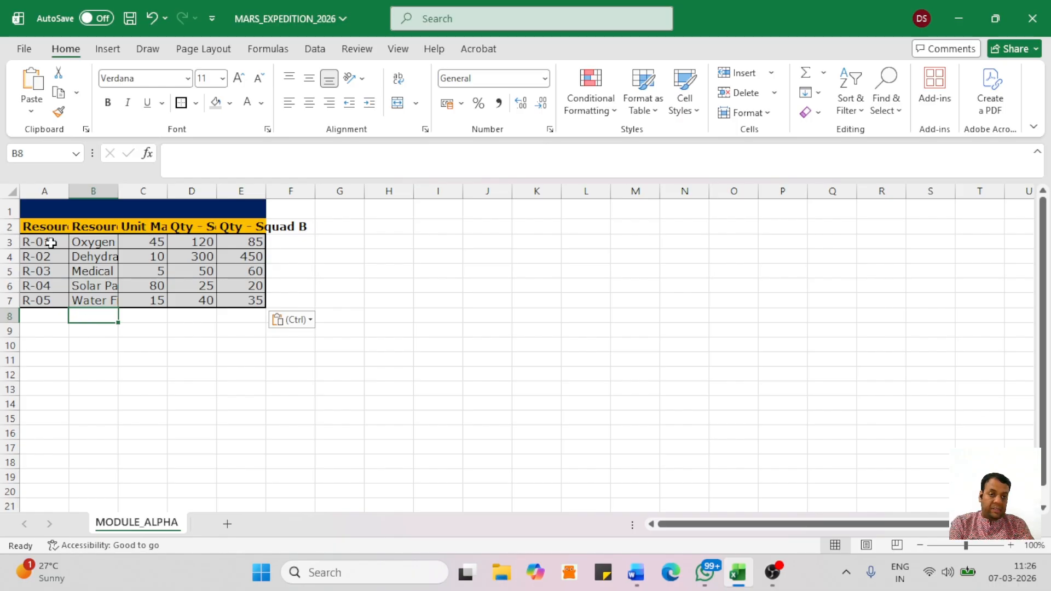
key(ctrl)
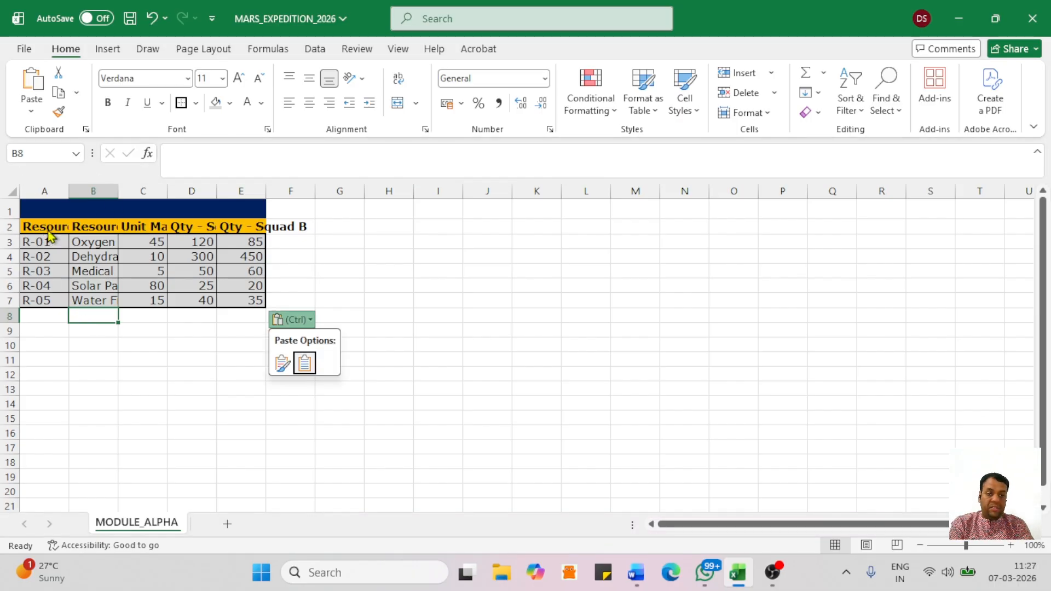
key(Escape)
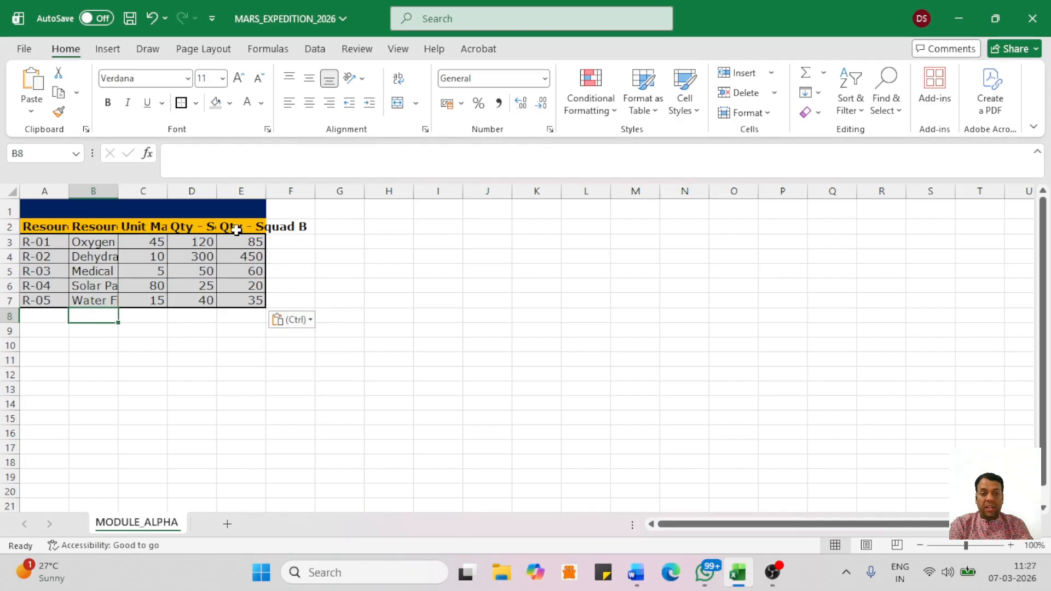
Apply Wrap Text to the header cells A2:E2.
drag(43, 227, 245, 227)
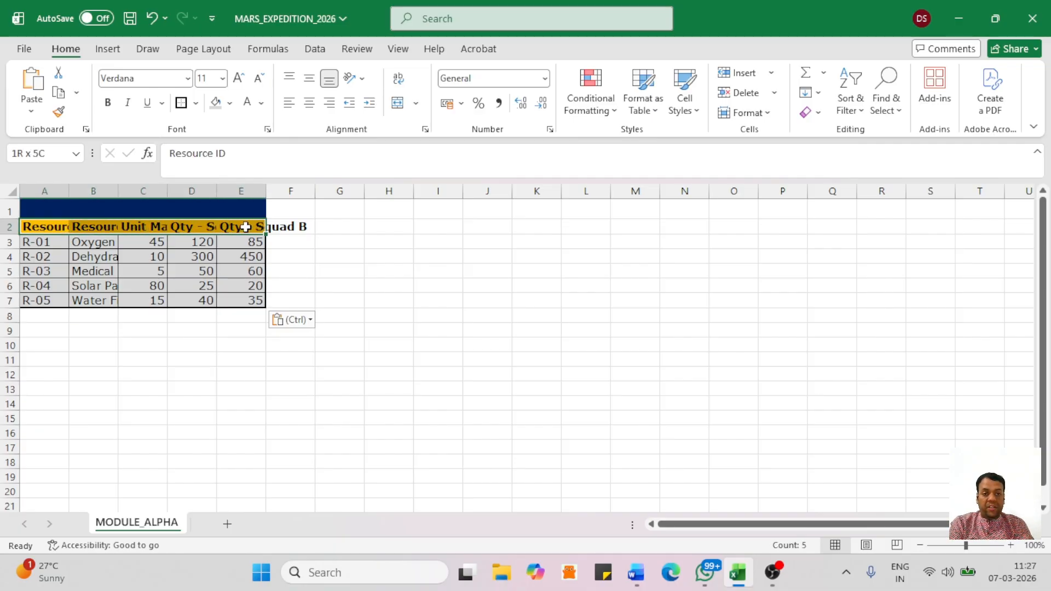
key(ctrl+q)
click(399, 81)
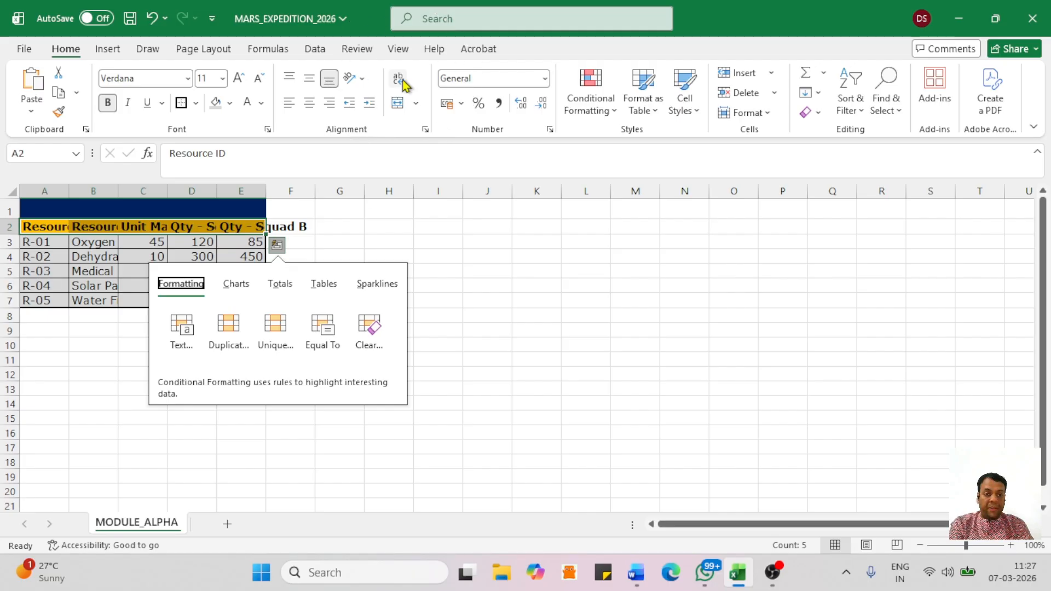
click(422, 332)
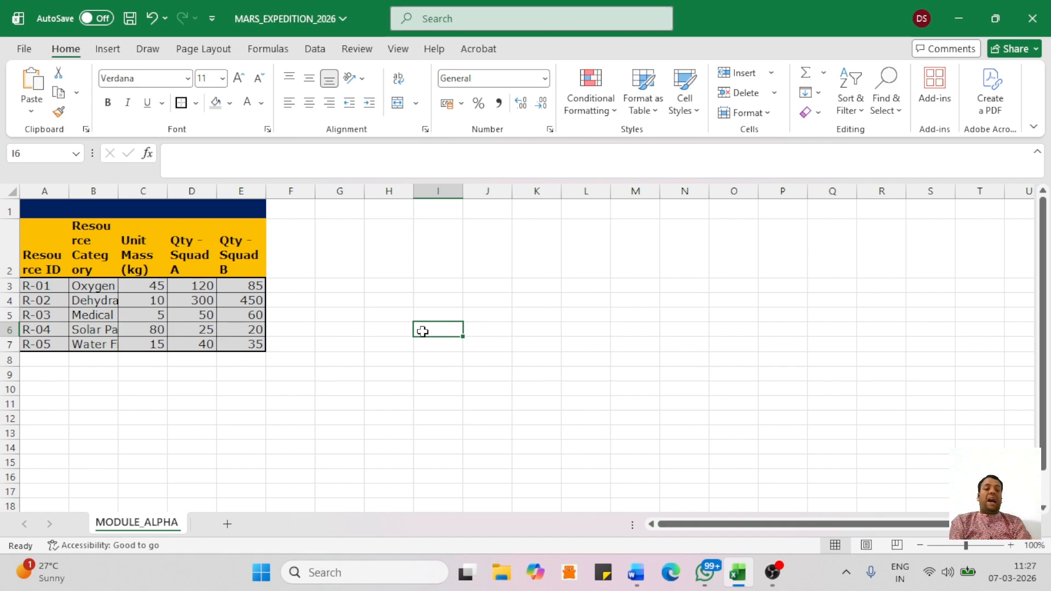
Glance at the Step 3 instructions in Word, and widen columns A to E of the supply table in Excel.
key(alt+Tab)
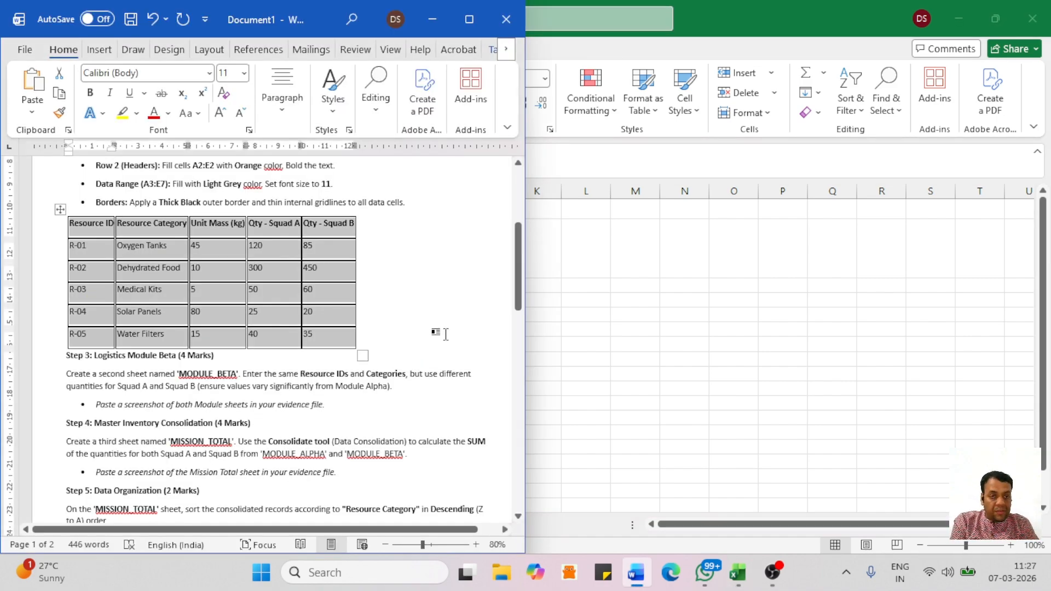
drag(519, 268, 519, 285)
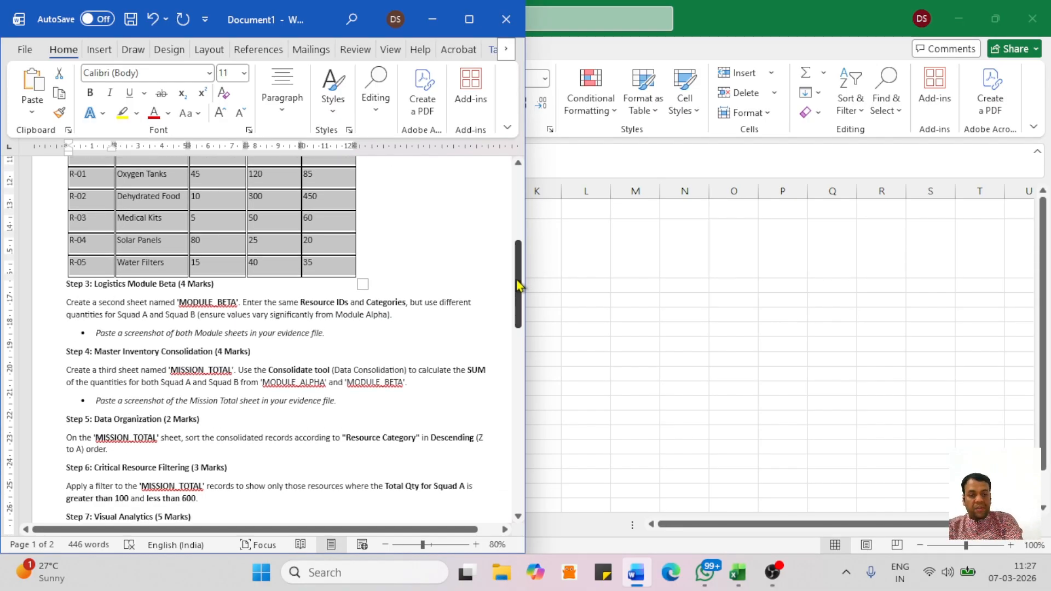
key(alt+Tab)
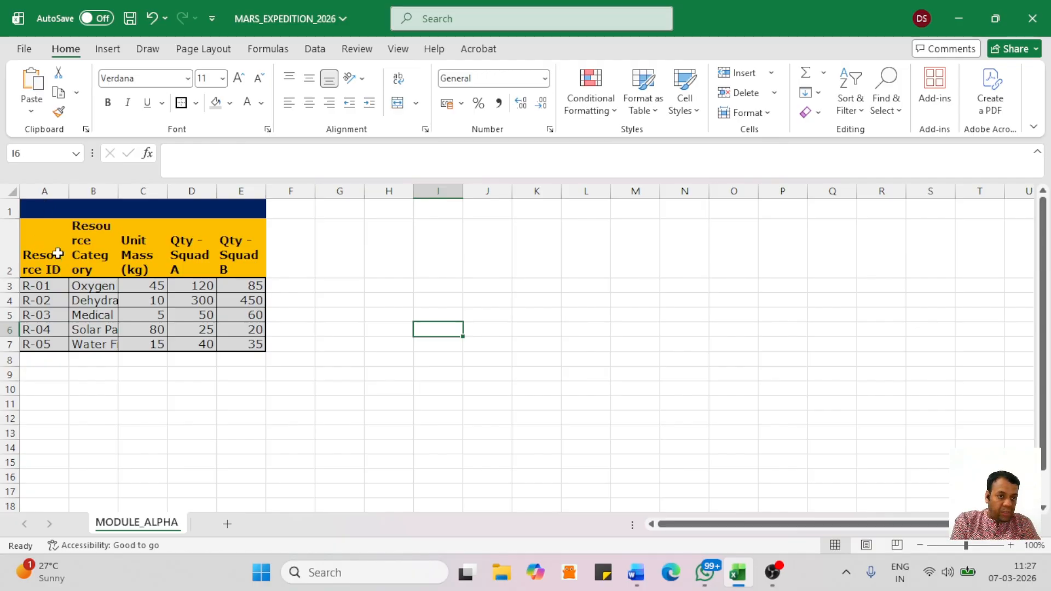
double_click(71, 193)
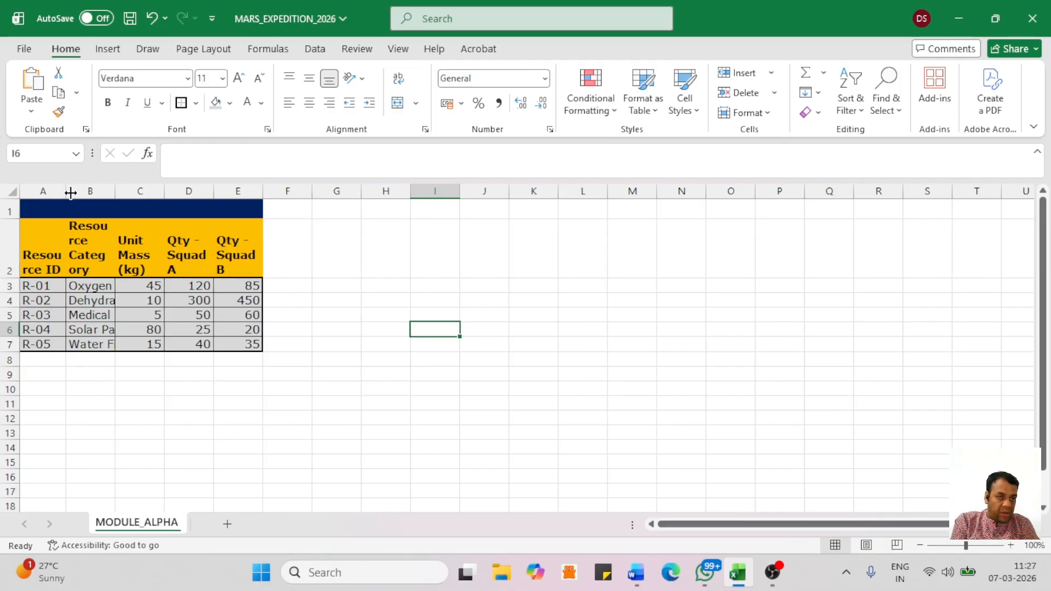
drag(71, 192, 160, 195)
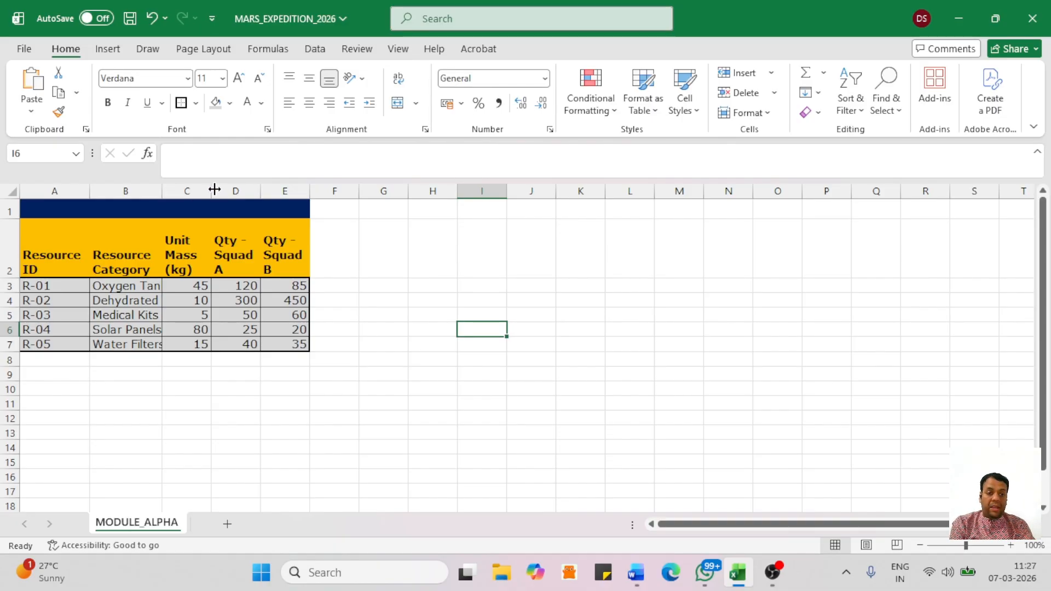
drag(214, 189, 348, 194)
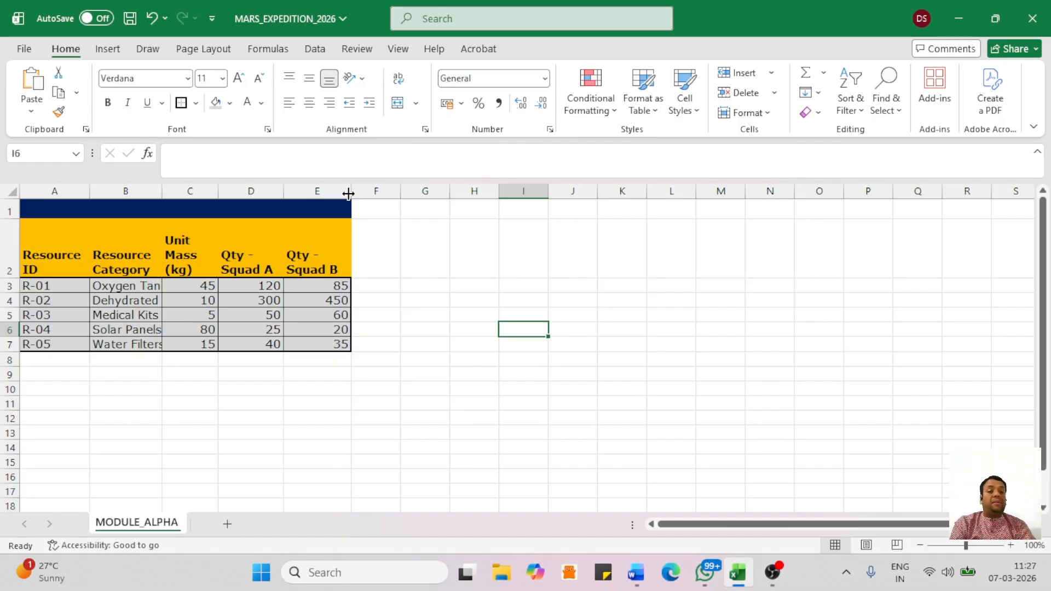
Read the Step 3 Logistics Module Beta requirements in Word, and return to Excel.
key(alt+Tab)
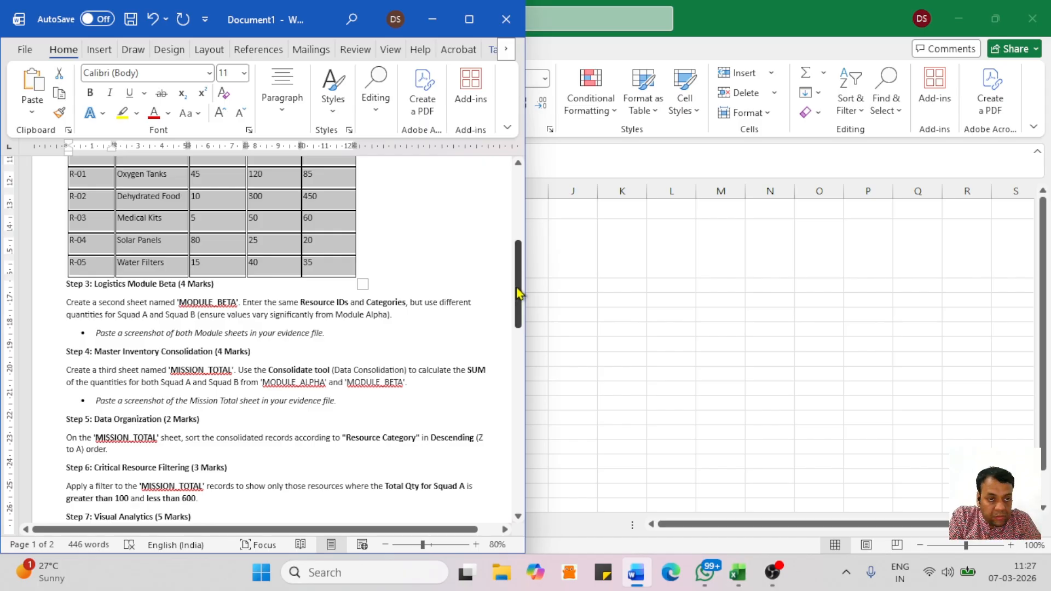
drag(518, 294, 520, 312)
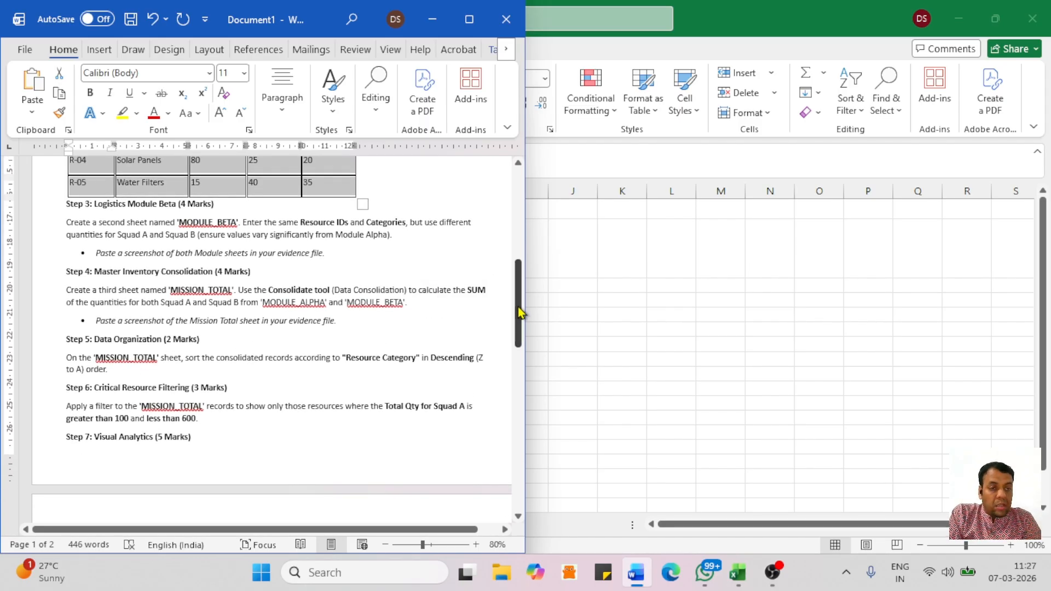
click(65, 225)
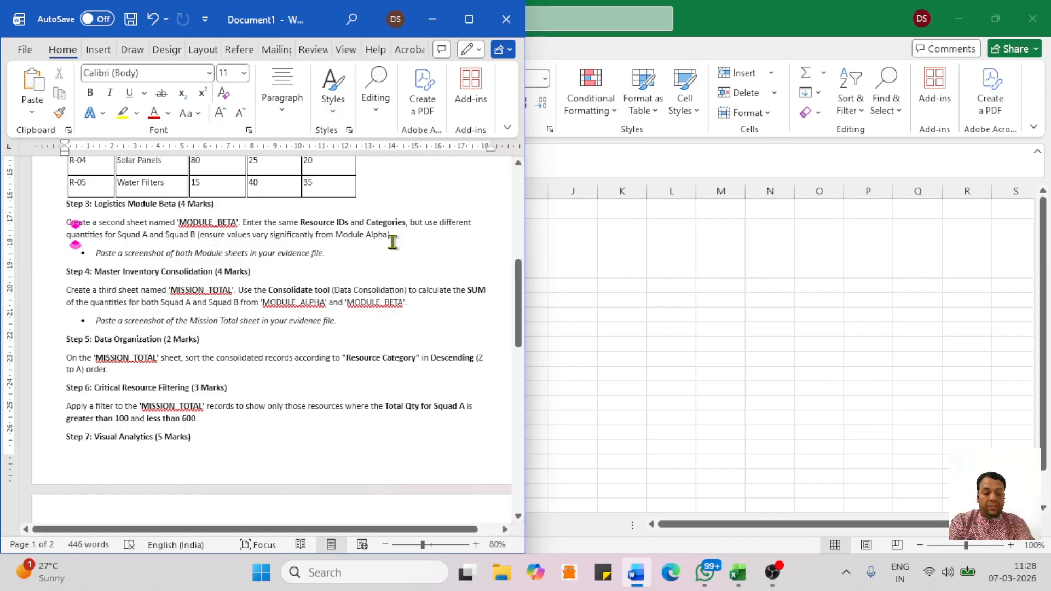
key(alt+Tab)
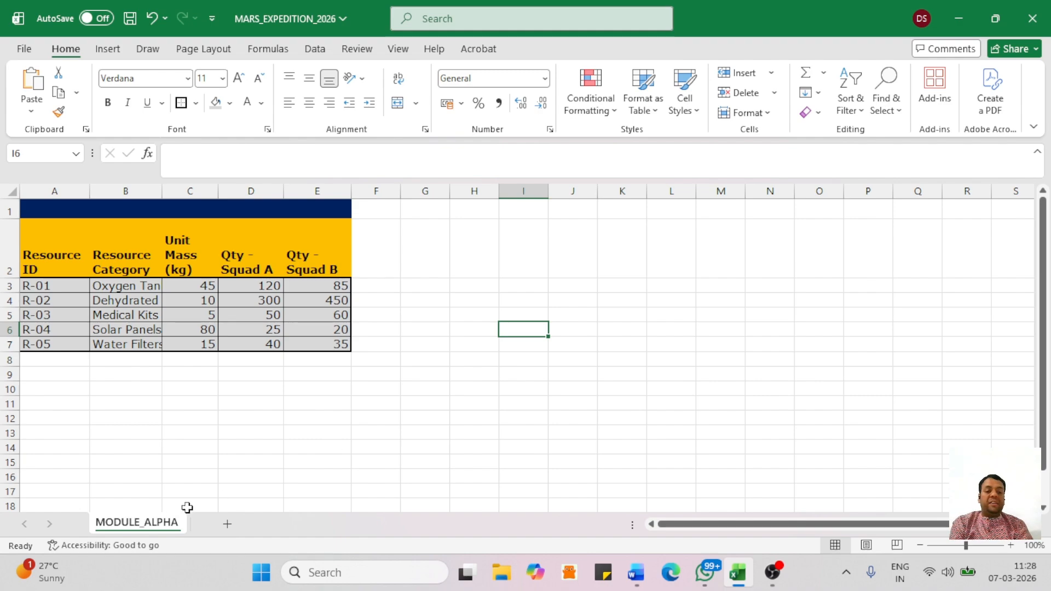
Create a copy of the MODULE_ALPHA sheet in the same workbook, placed before MODULE_ALPHA.
right_click(154, 531)
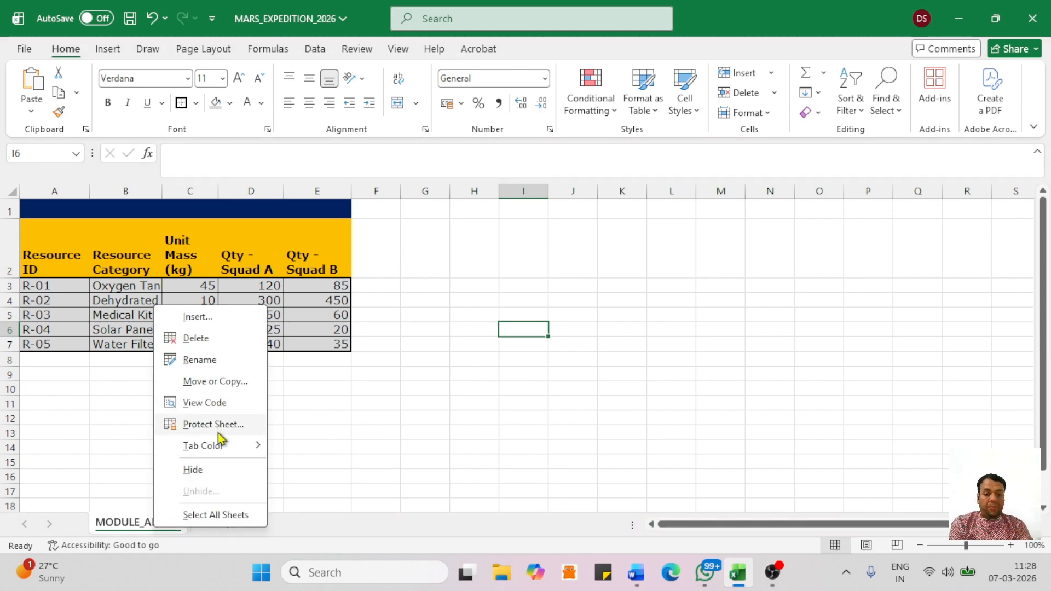
click(207, 381)
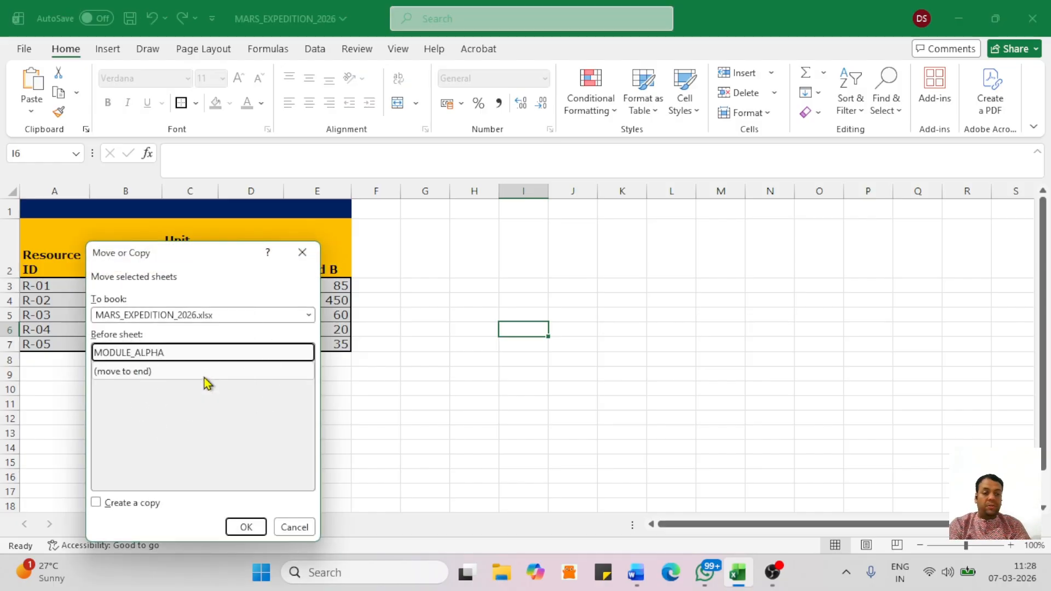
click(115, 502)
click(244, 527)
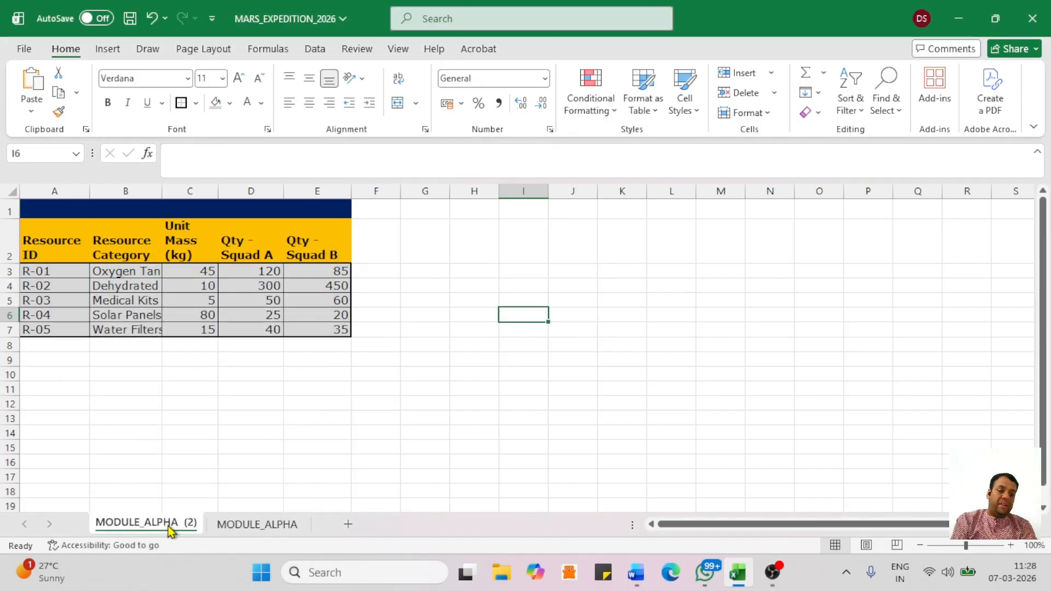
Rename the copied sheet MODULE_ALPHA (2) as MODULE_BETA.
double_click(169, 525)
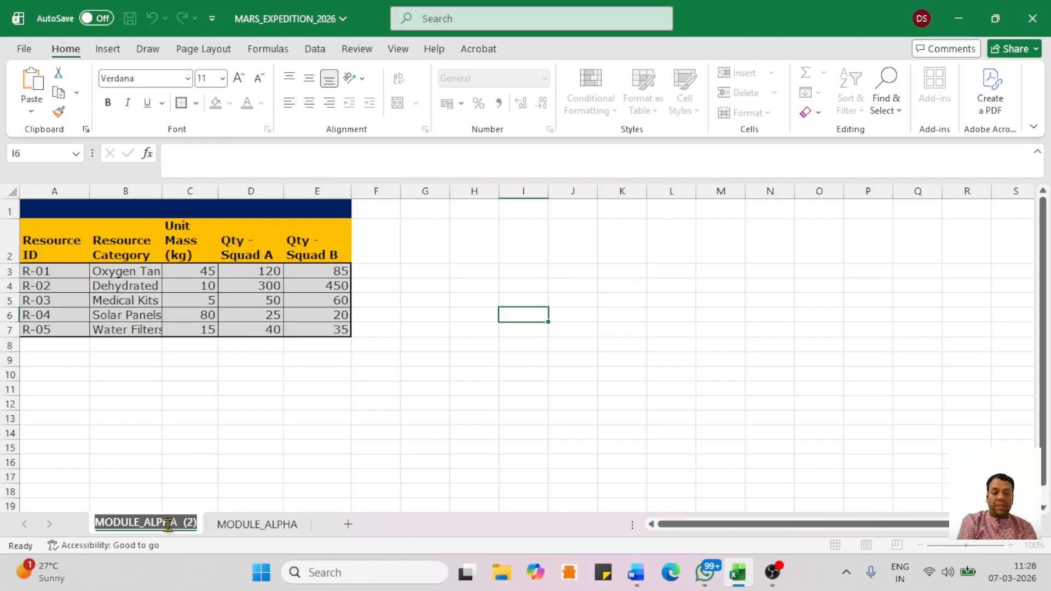
click(168, 524)
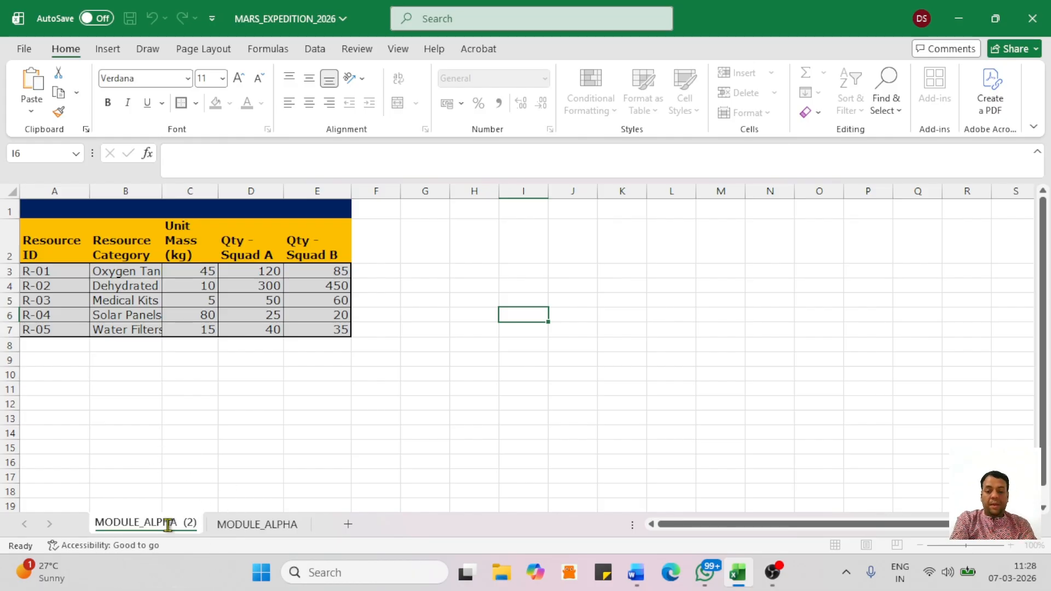
key(BackSpace)
key(BackSpace)
key(BackSpace)
key(BackSpace)
key(BackSpace)
key(BackSpace)
key(BackSpace)
key(BackSpace)
key(BackSpace)
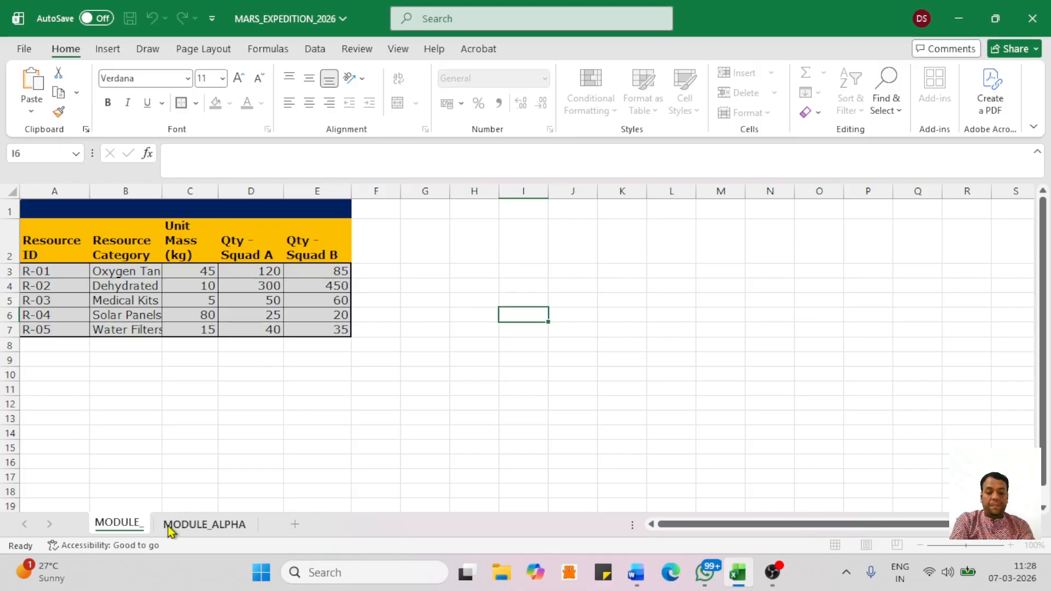
text(beta)
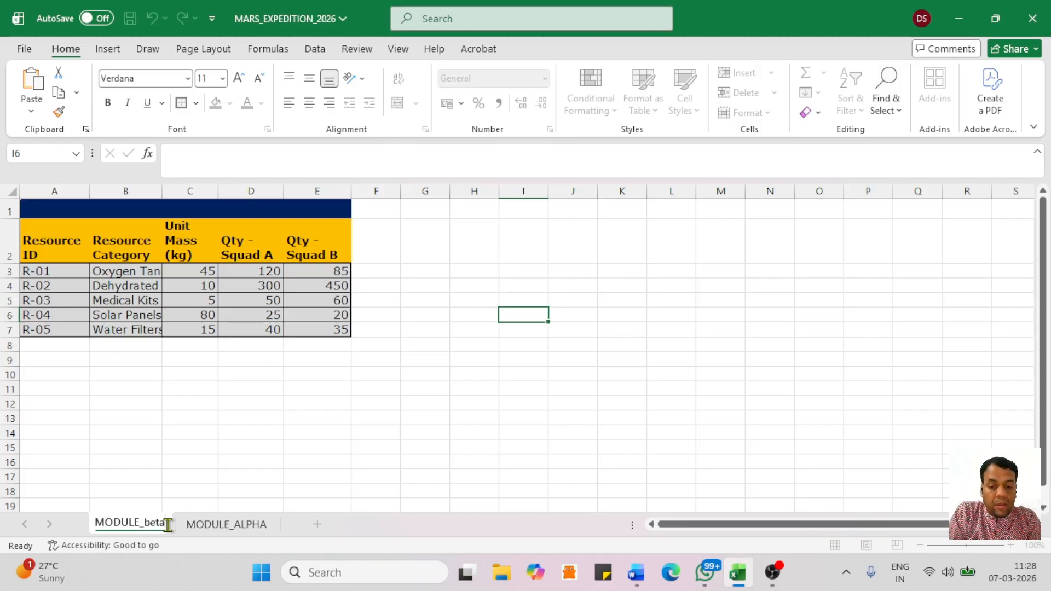
key(BackSpace)
key(BackSpace)
key(BackSpace)
key(BackSpace)
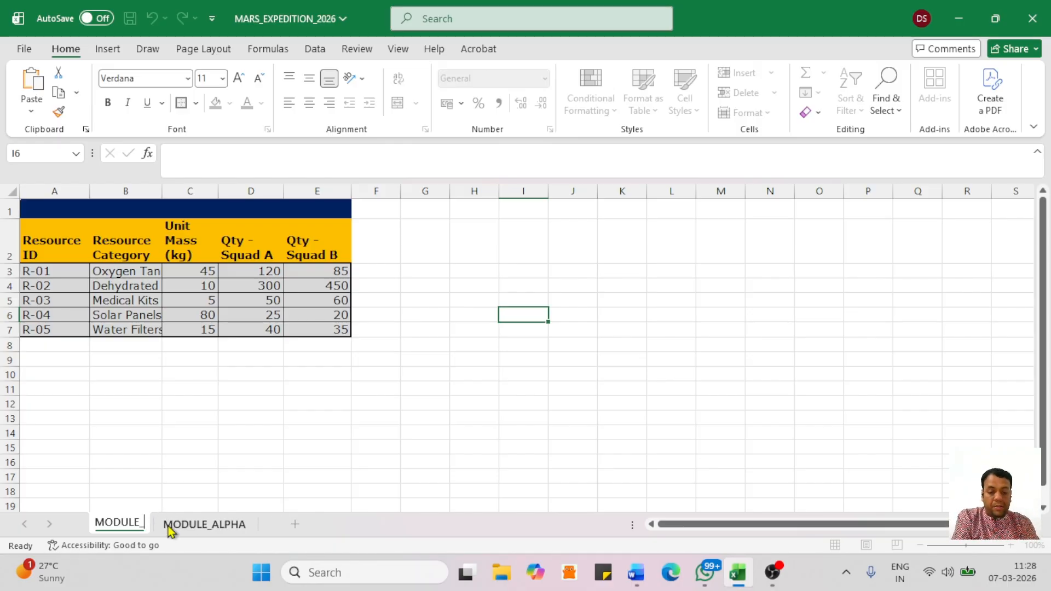
text(BETA)
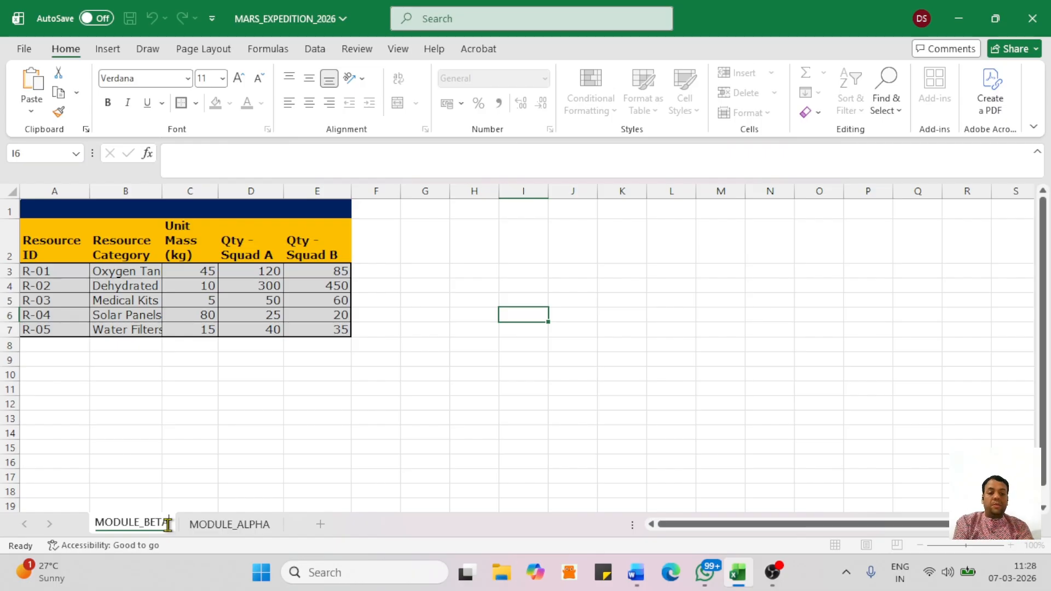
click(365, 433)
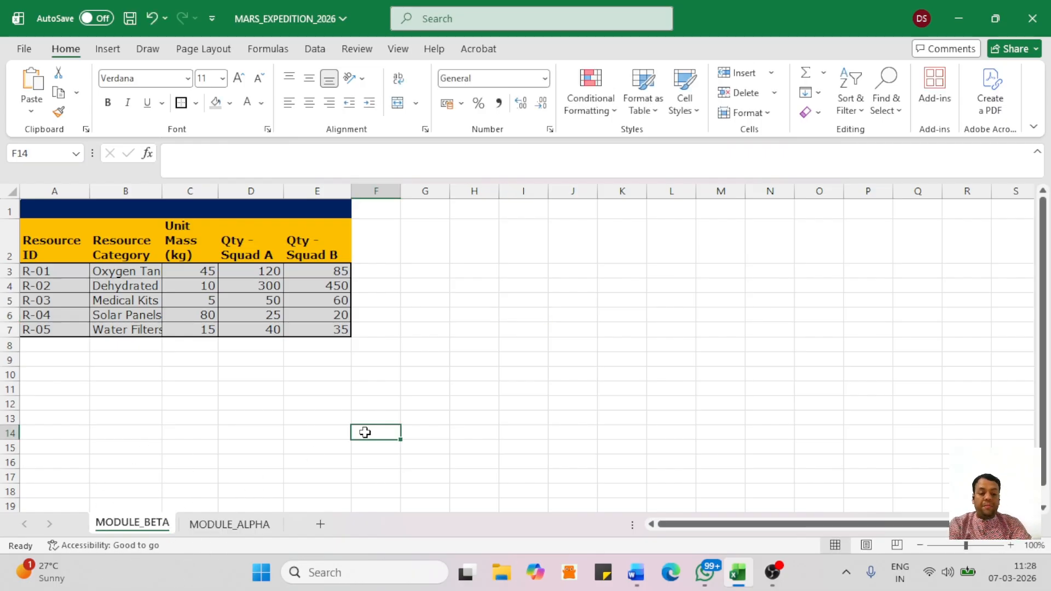
Switch to Word and append the sentence "Each quantity is increased by 10." to the Step 3 instruction paragraph.
key(alt+Tab)
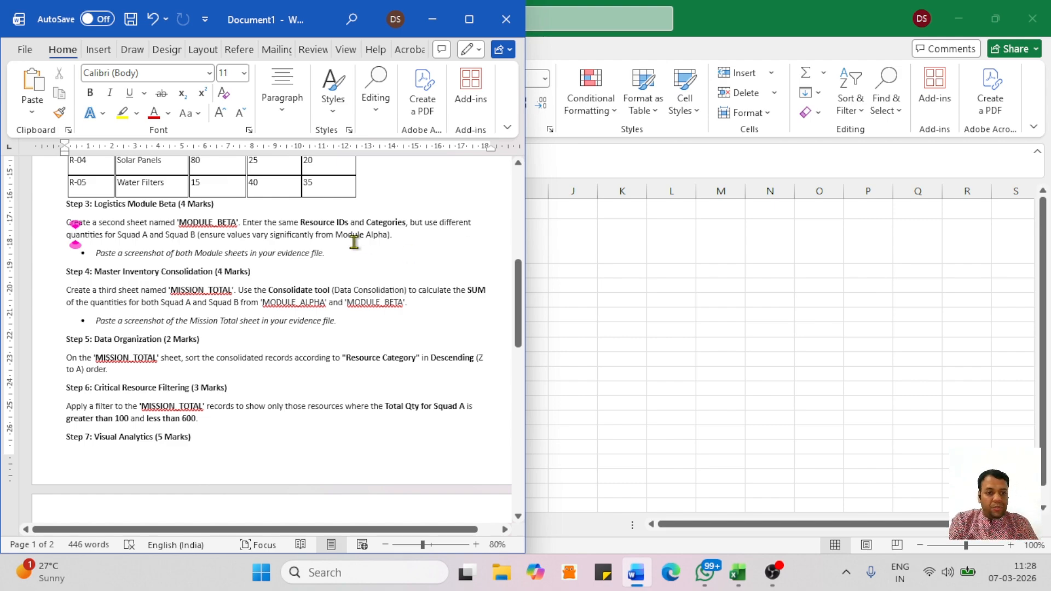
key(ctrl)
key(ctrl)
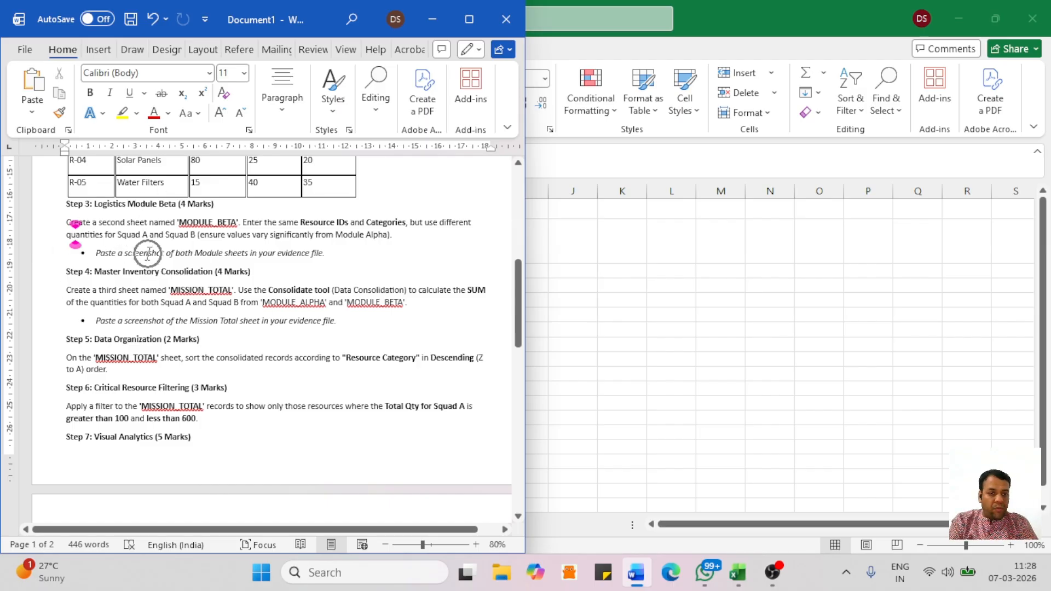
key(ctrl)
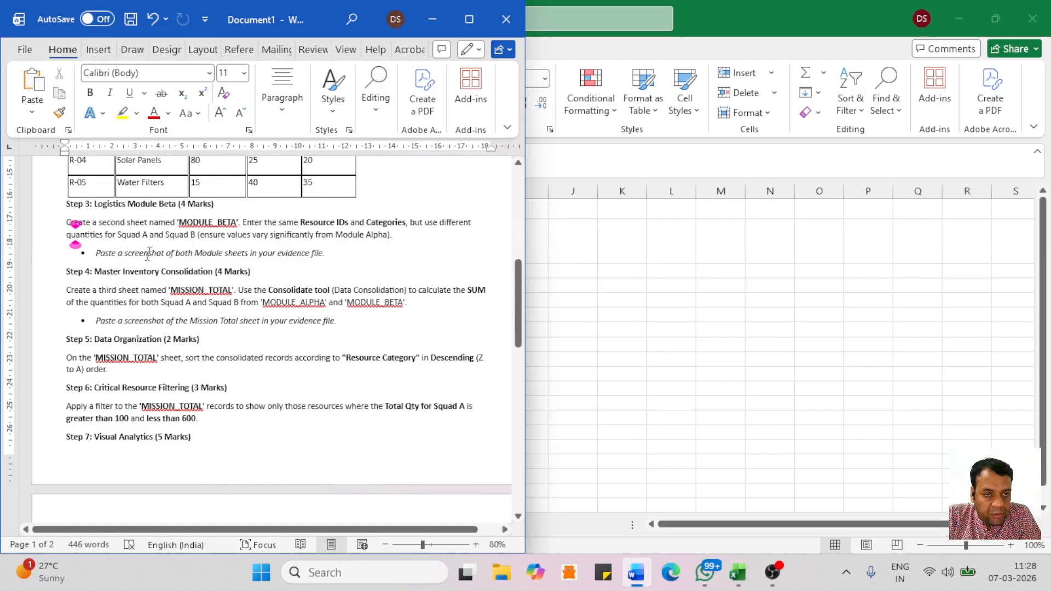
key(ctrl)
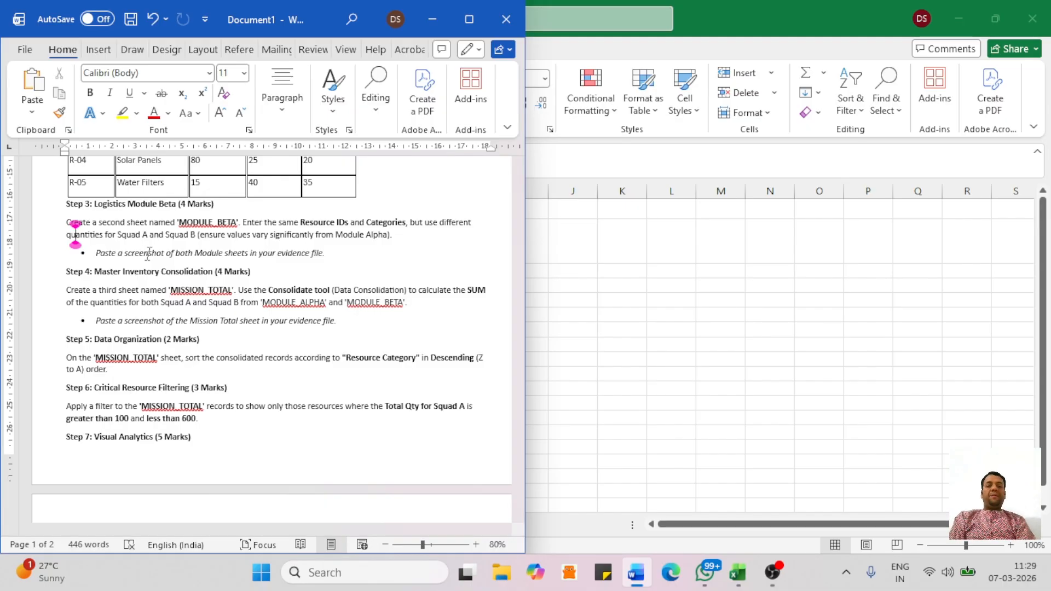
click(407, 230)
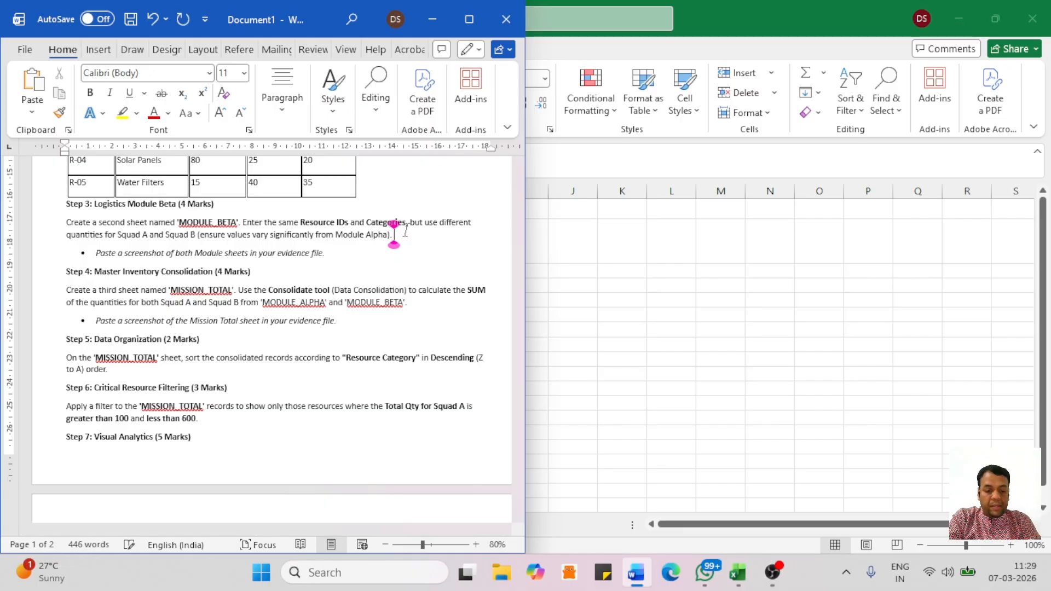
text(Each q)
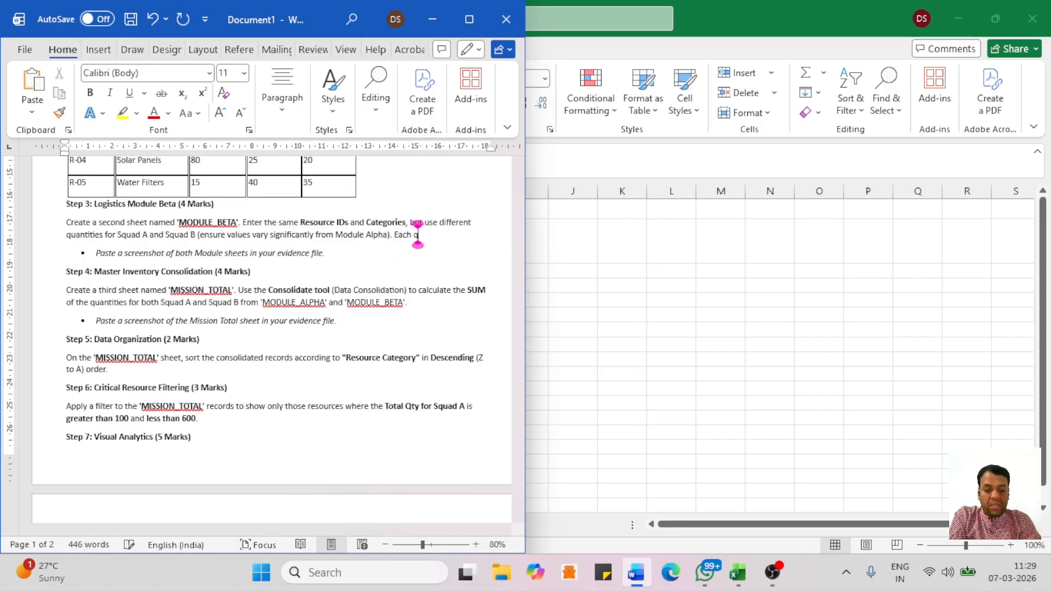
text(uantity is)
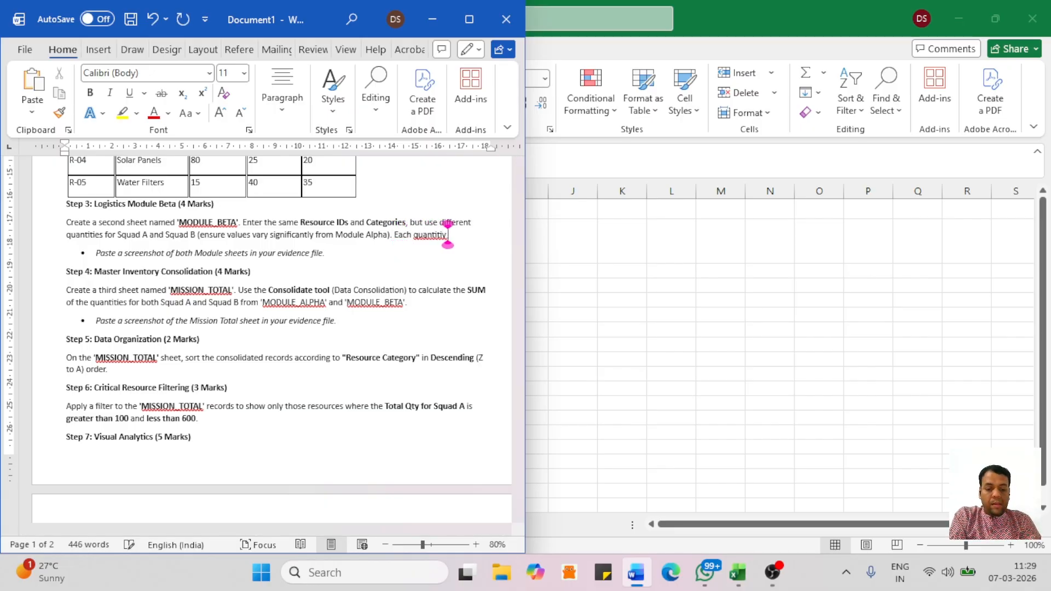
text( increase)
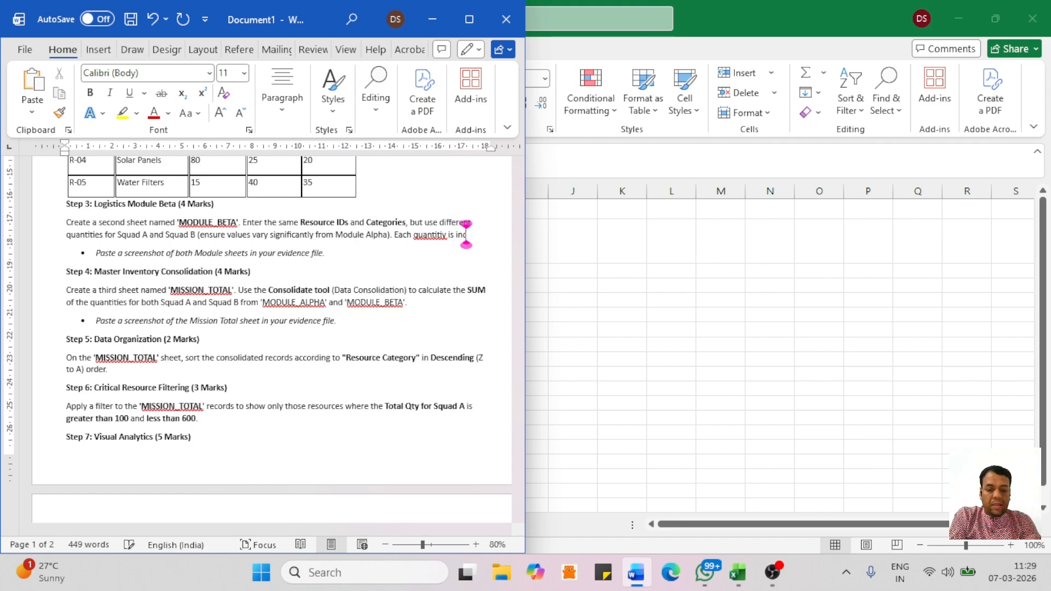
text(d by)
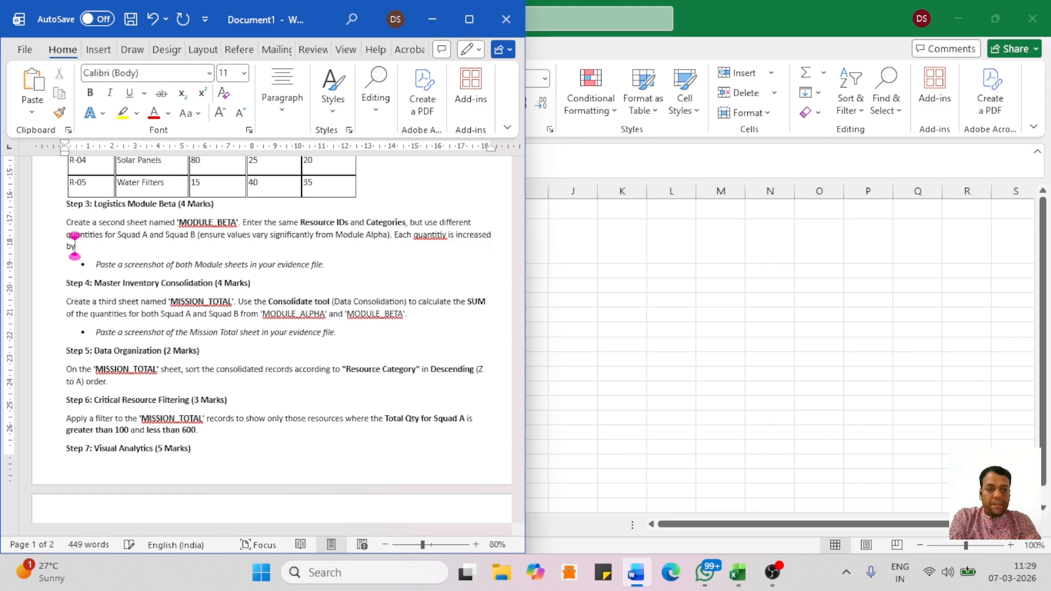
text( 10)
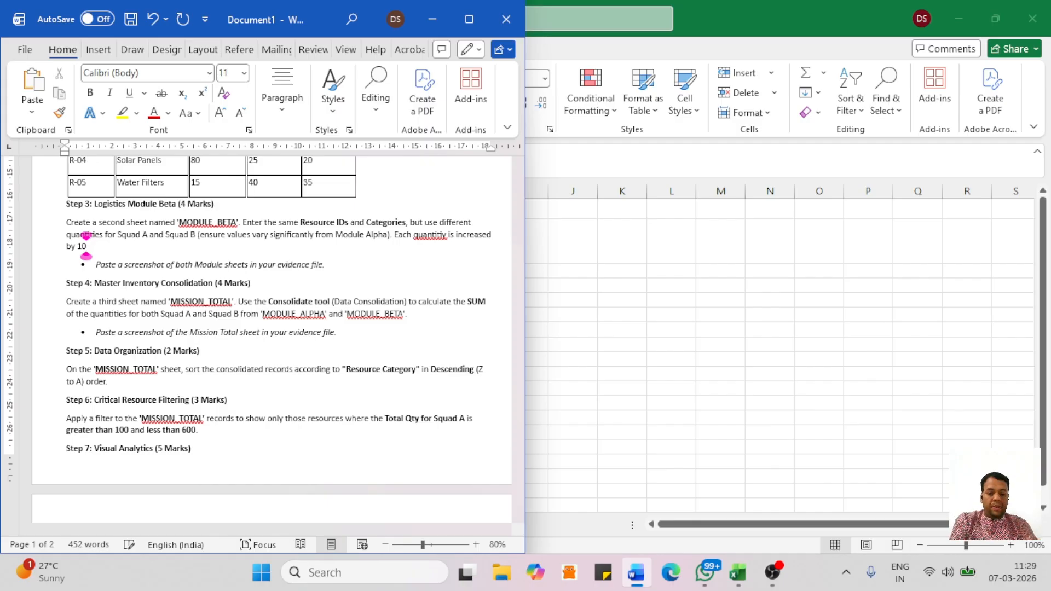
text(.)
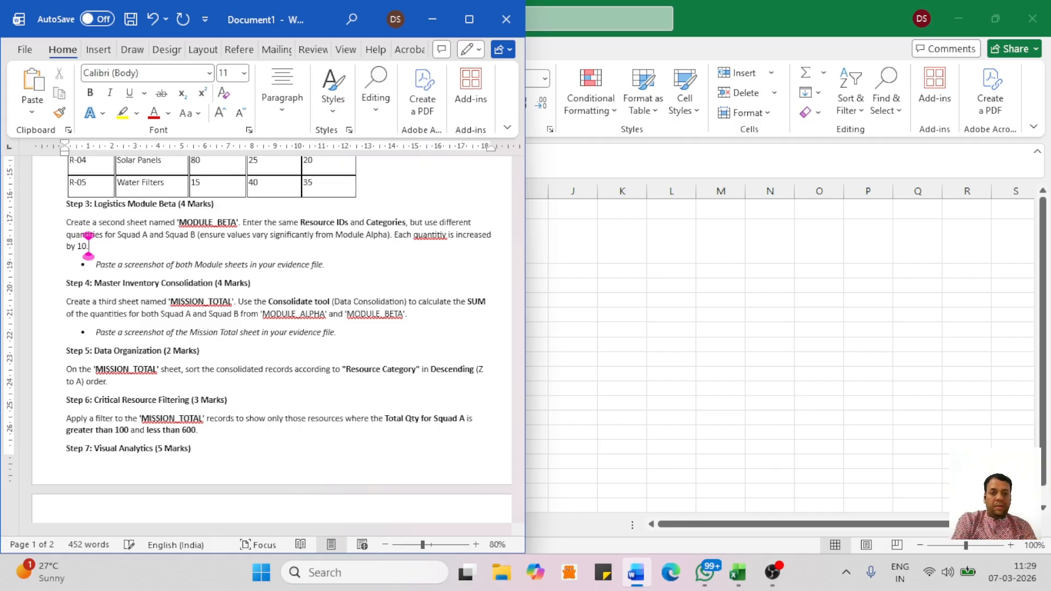
Correct the misspelled word to "quantity" in the sentence at the end of the Step 3 paragraph.
click(428, 233)
right_click(428, 233)
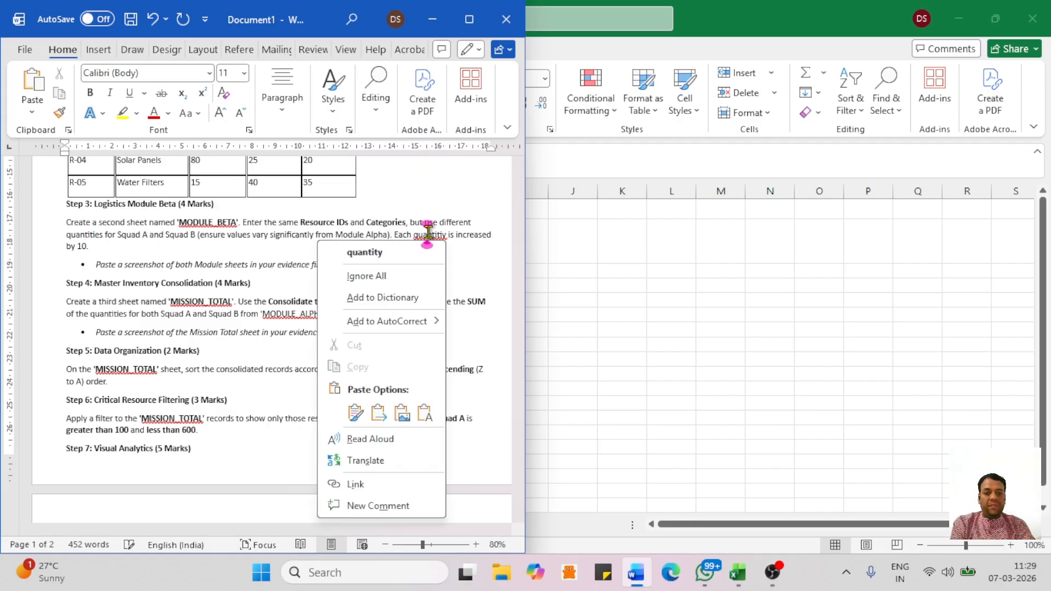
click(392, 251)
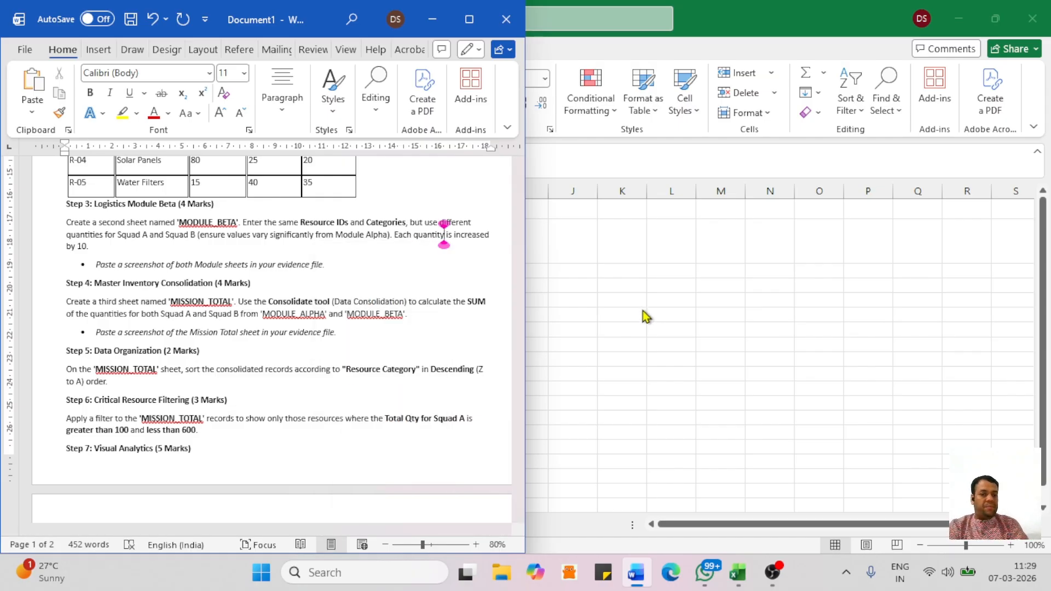
Switch to Excel and set the Unit Mass values in C3:C7 of MODULE_BETA to 55, 20, 10, 90 and 25.
click(642, 311)
click(641, 309)
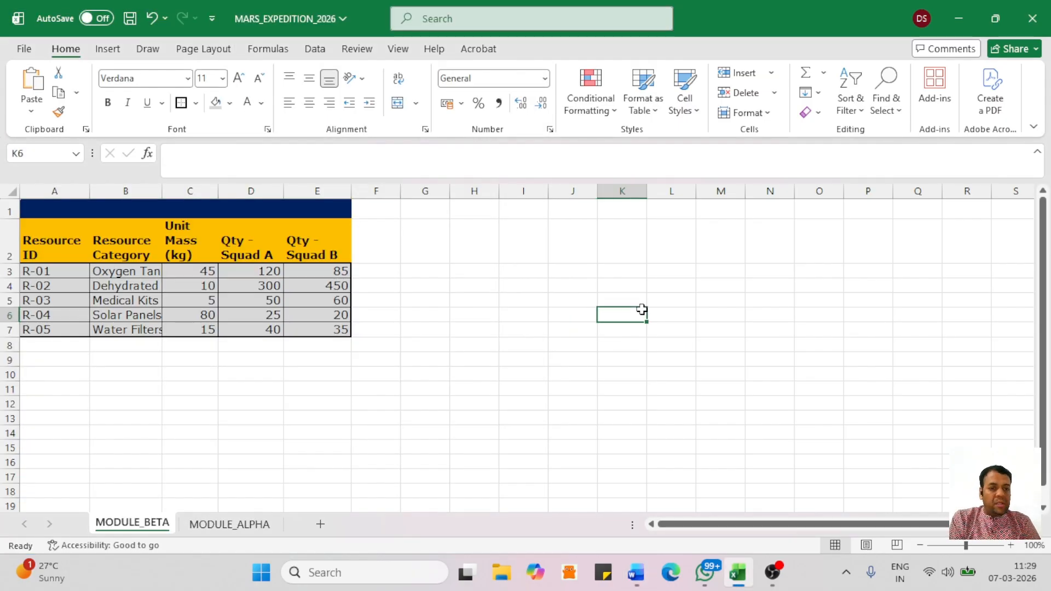
click(92, 416)
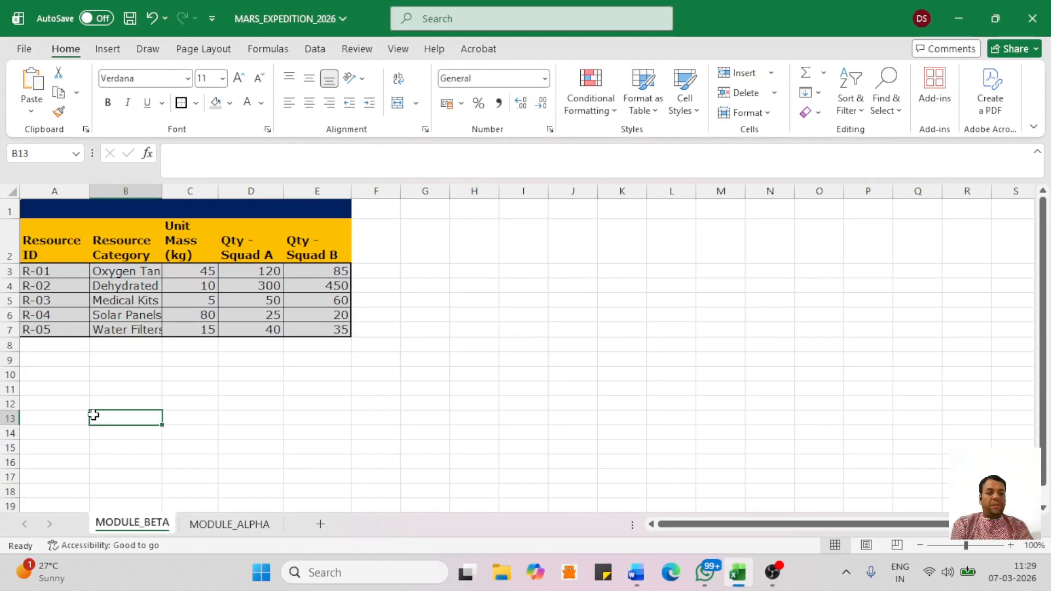
click(197, 273)
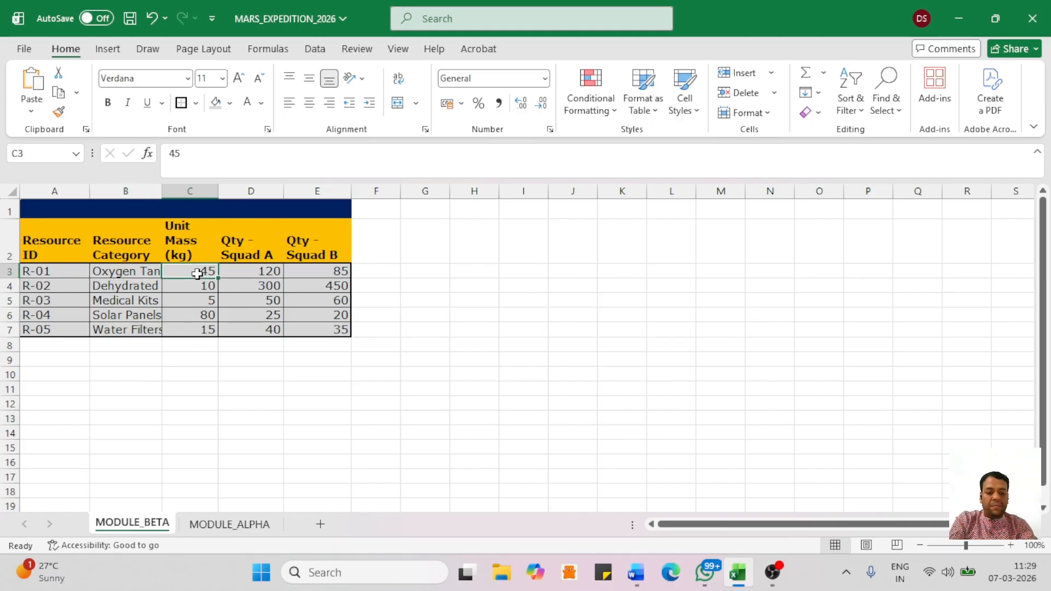
text(55)
key(Return)
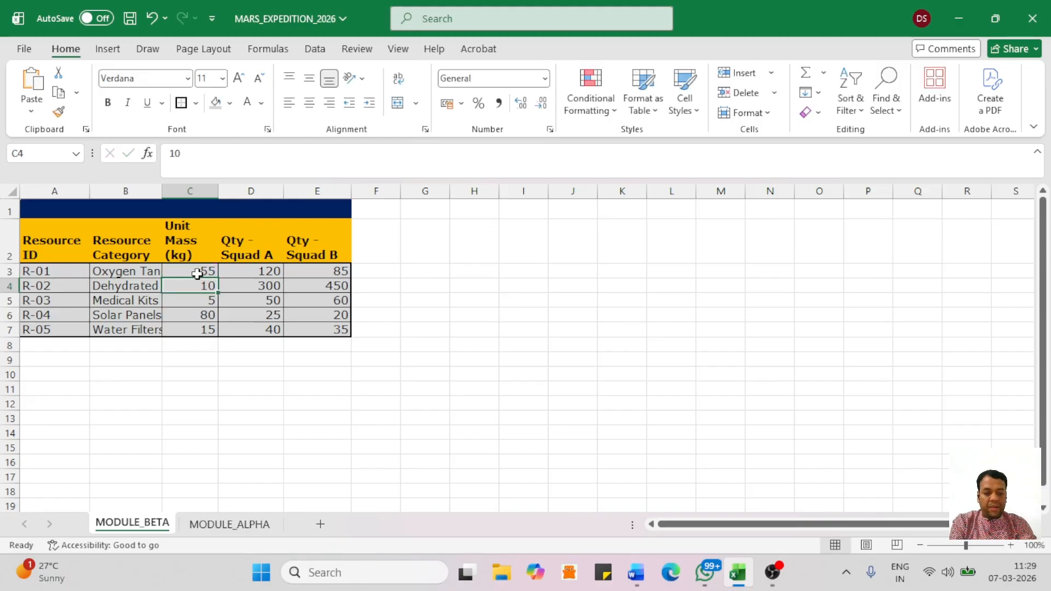
text(20)
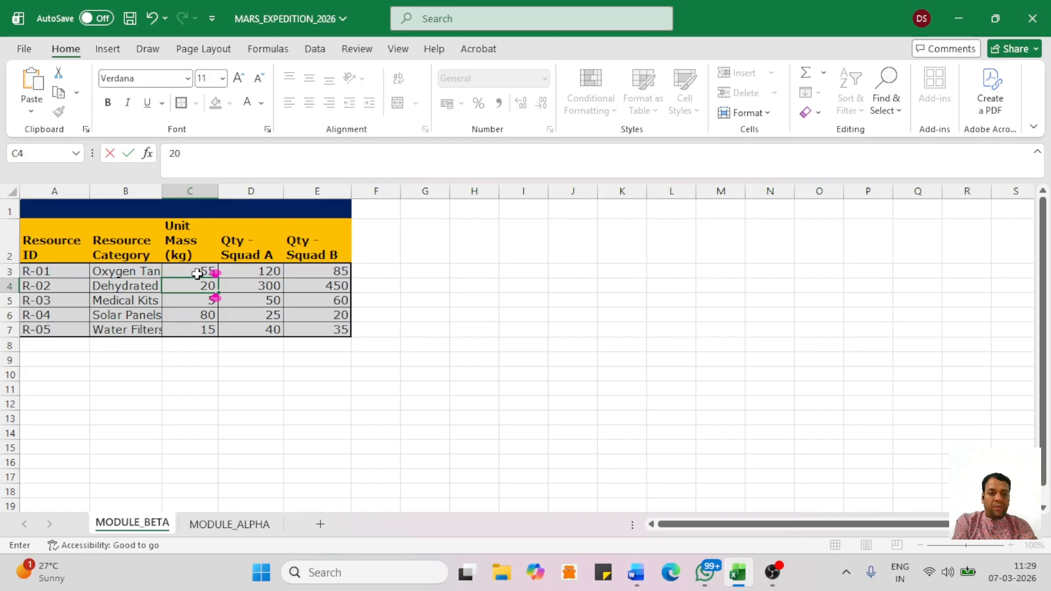
key(Return)
text(10)
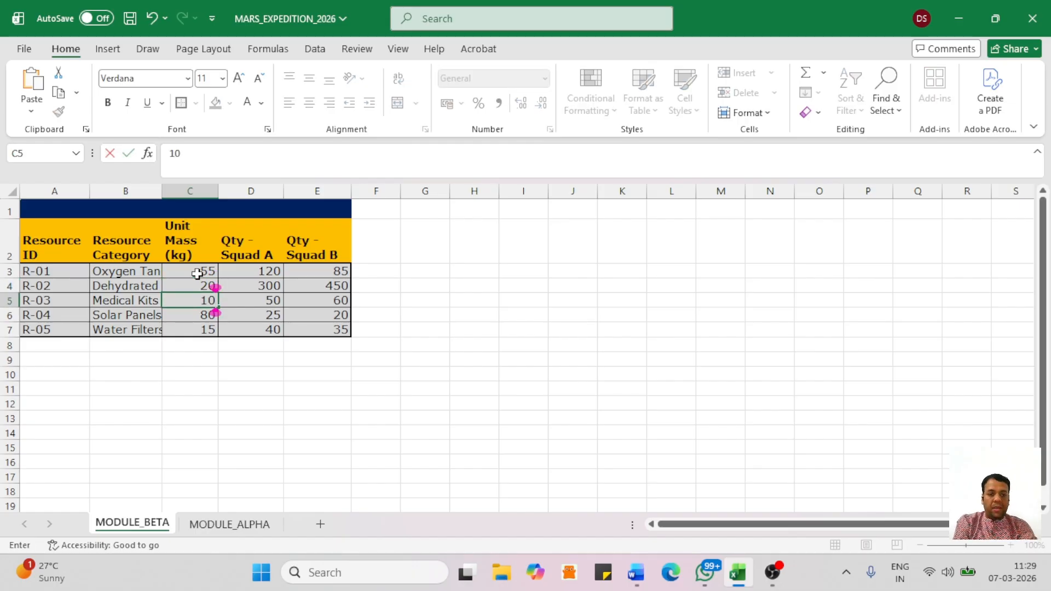
key(Return)
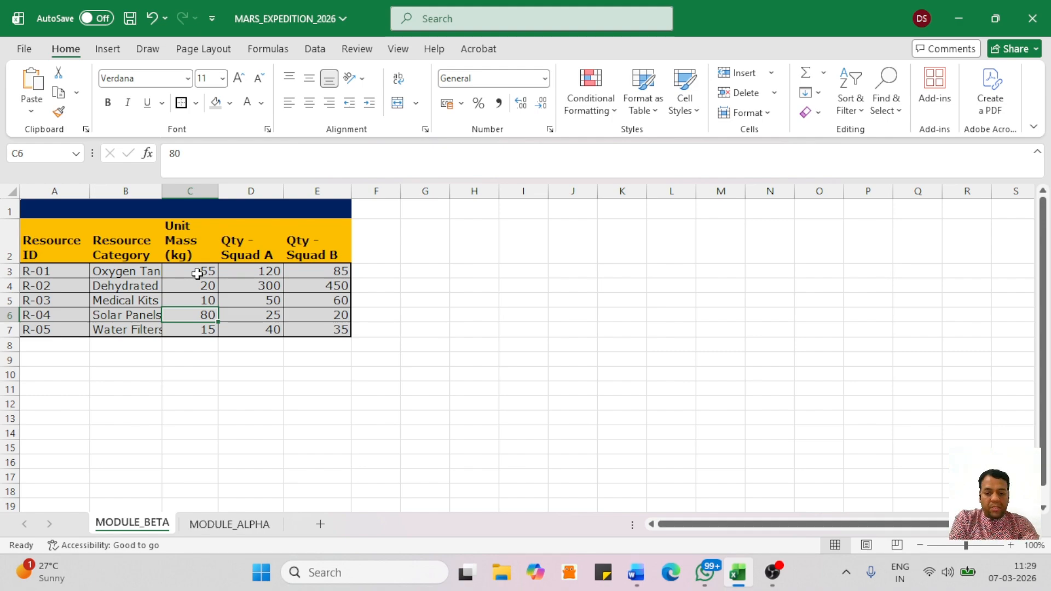
text(90)
key(Return)
text(25)
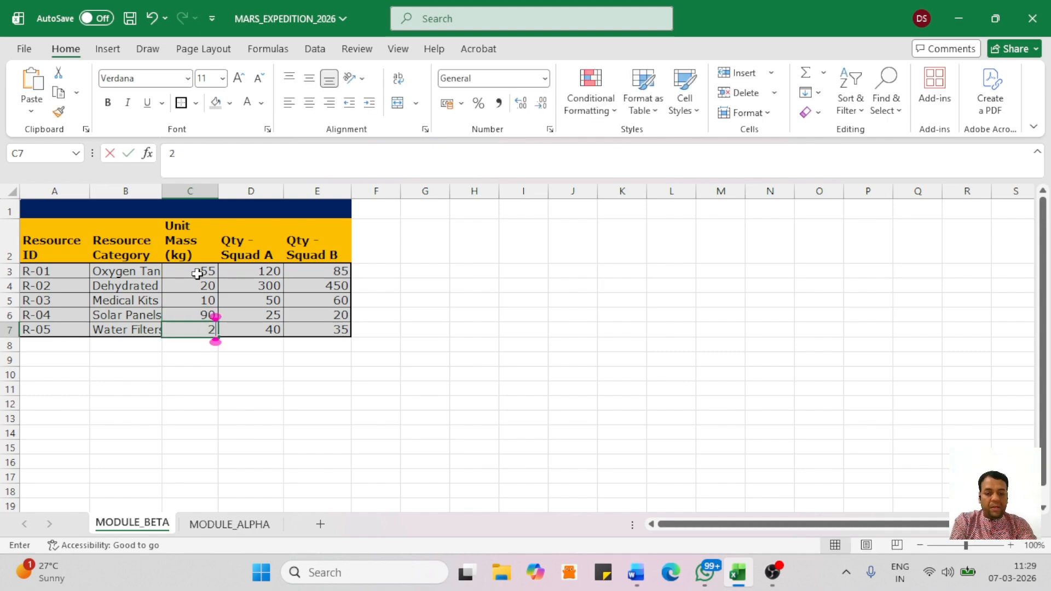
key(Up)
Set the Squad A quantities in D3:D7 of MODULE_BETA to 130, 310, 60, 35 and 50.
key(Up)
key(Up)
key(Up)
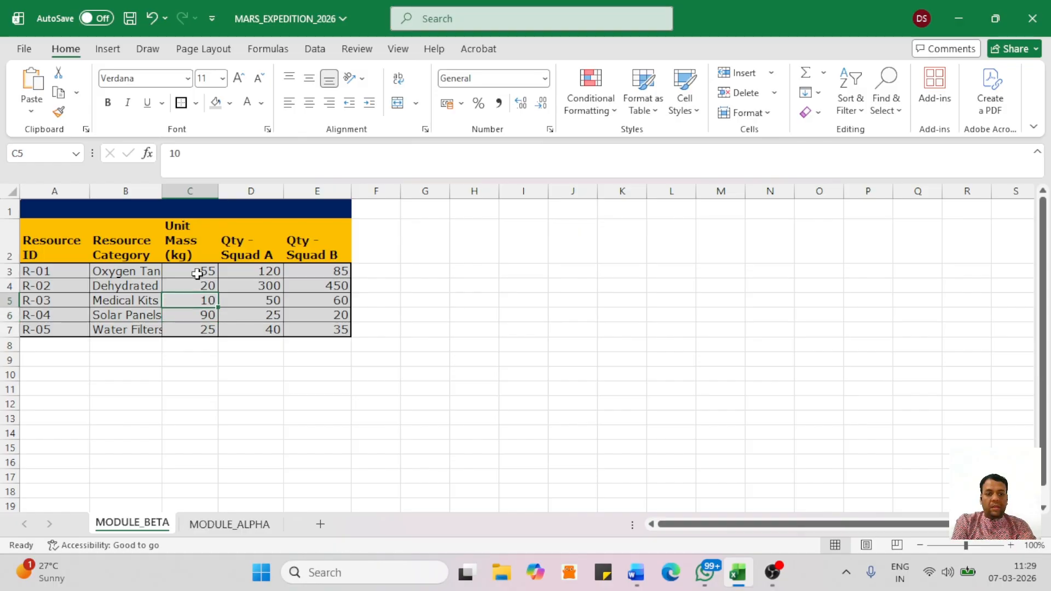
key(Right)
text(130)
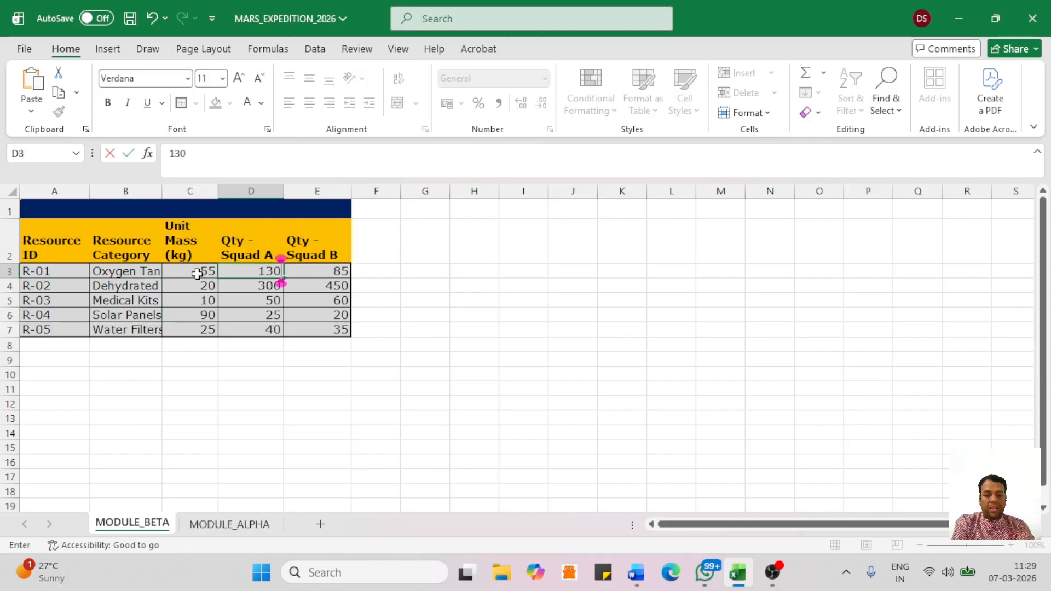
key(Return)
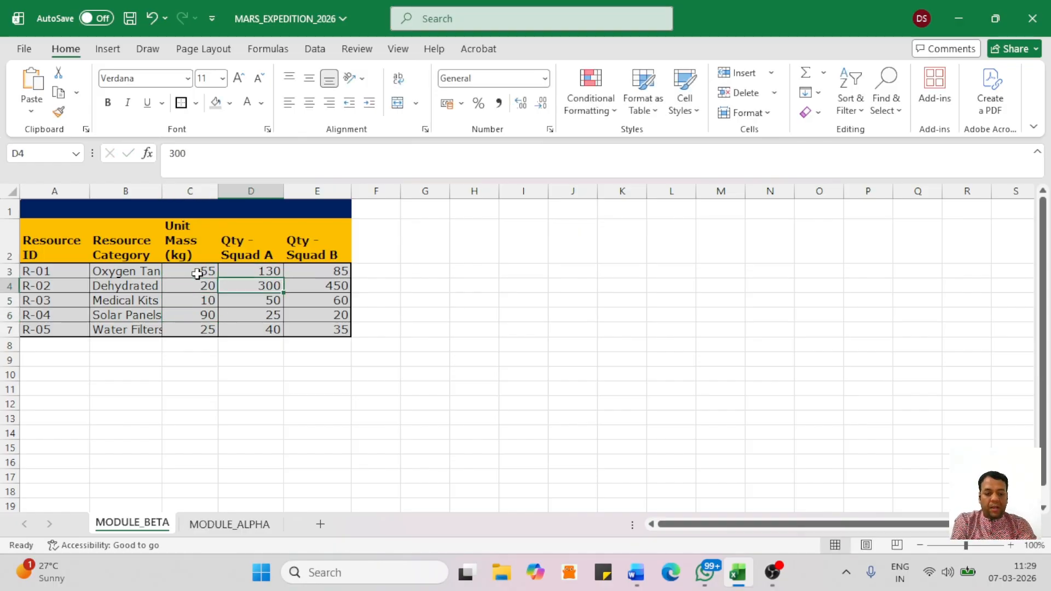
text(310)
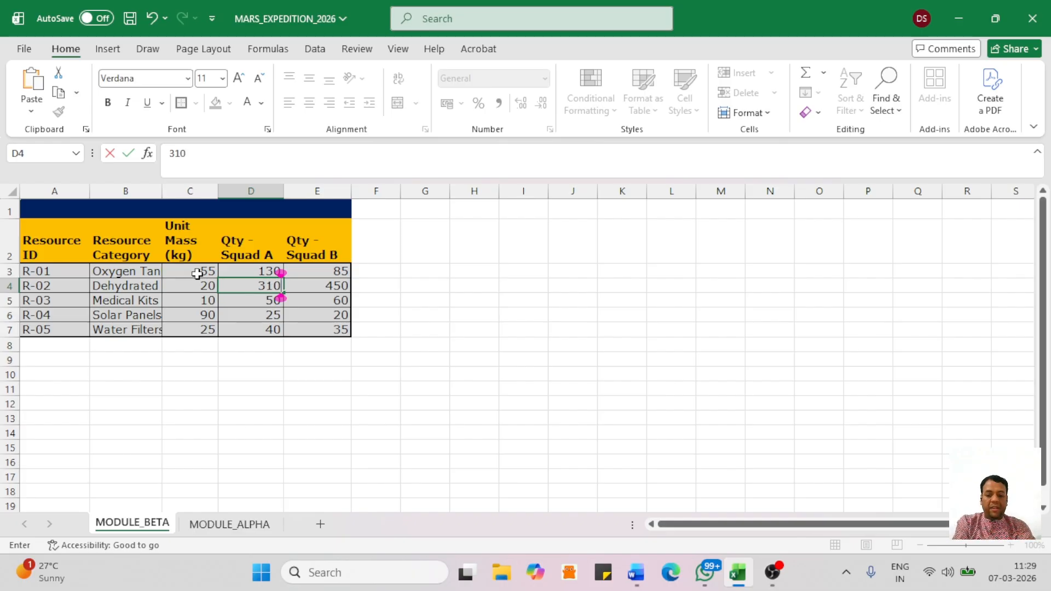
key(Return)
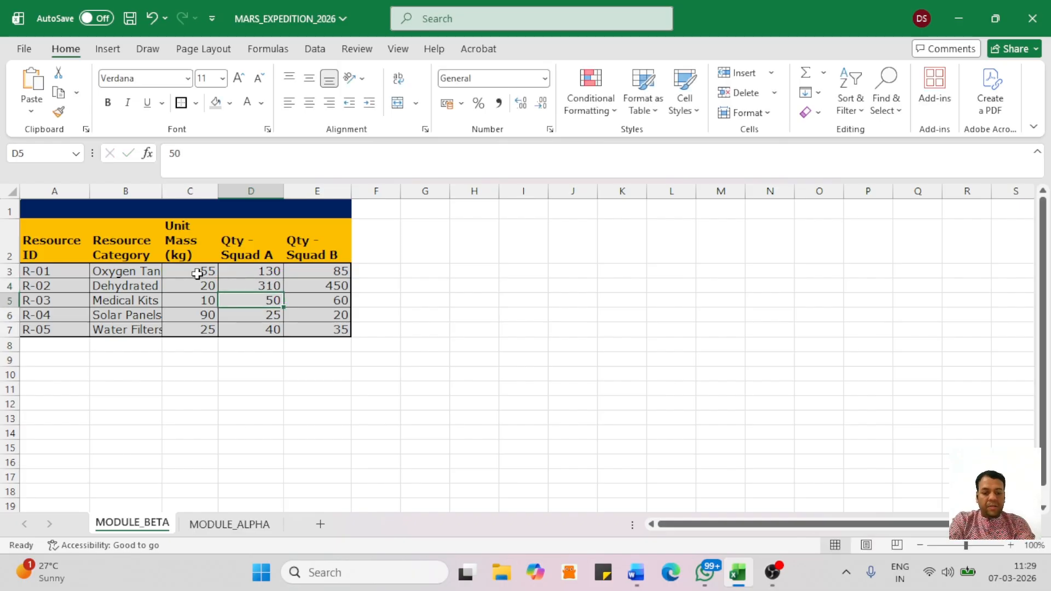
text(60)
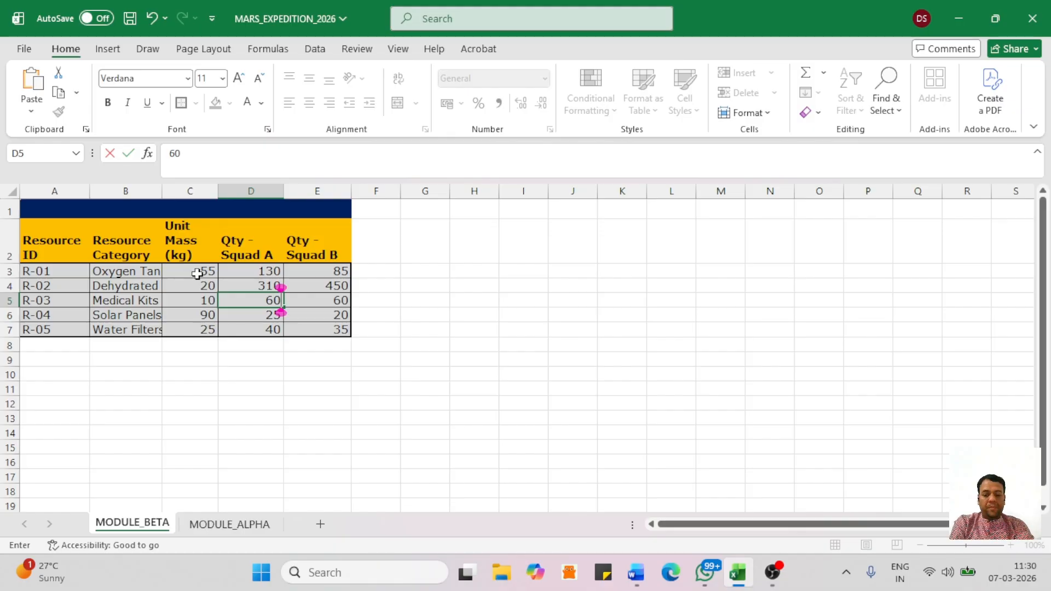
key(Return)
text(35)
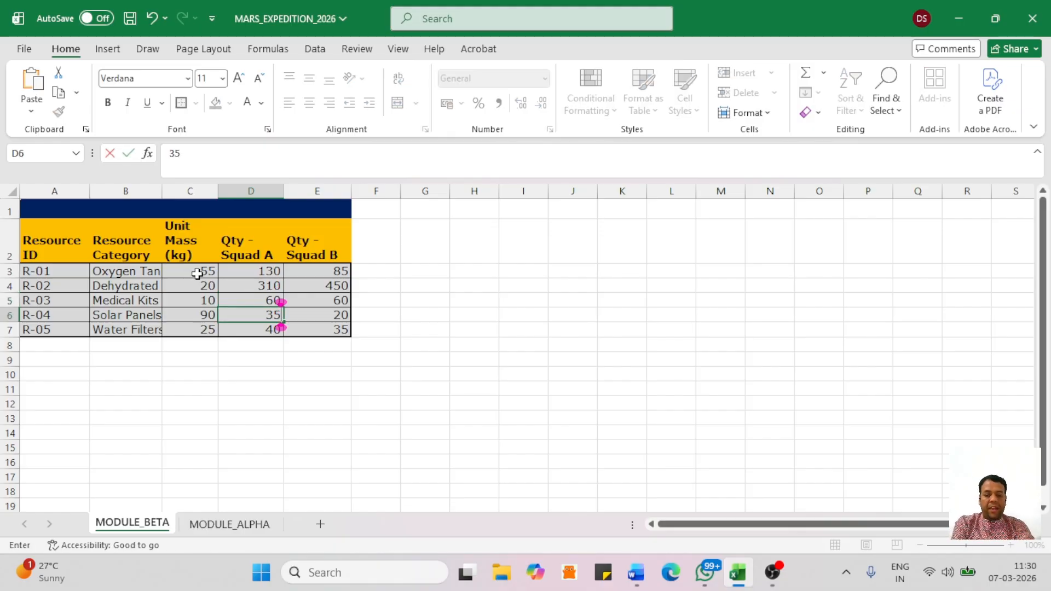
key(ctrl+Return)
key(ctrl)
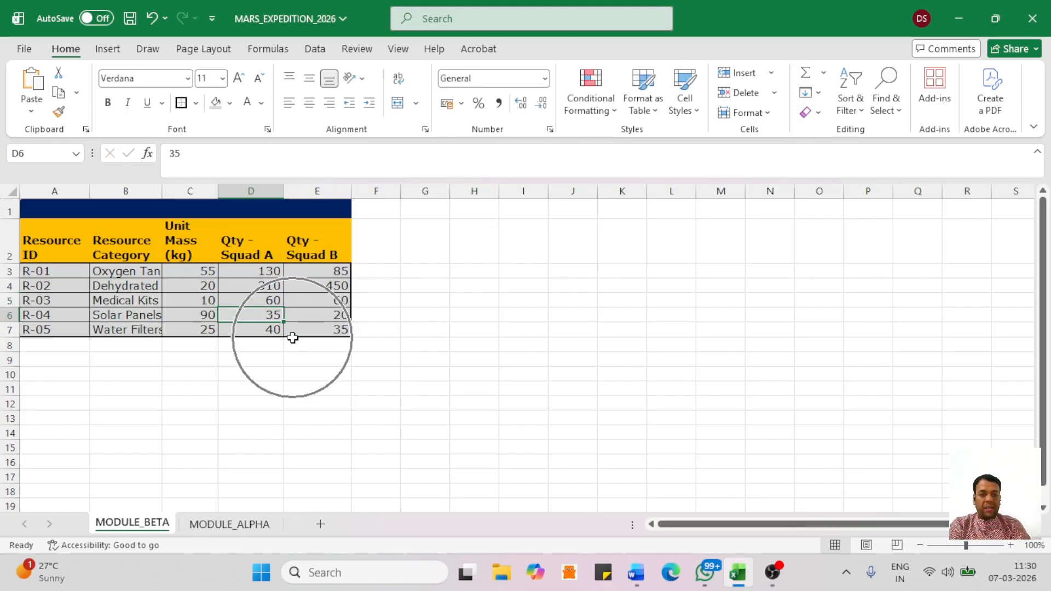
click(263, 329)
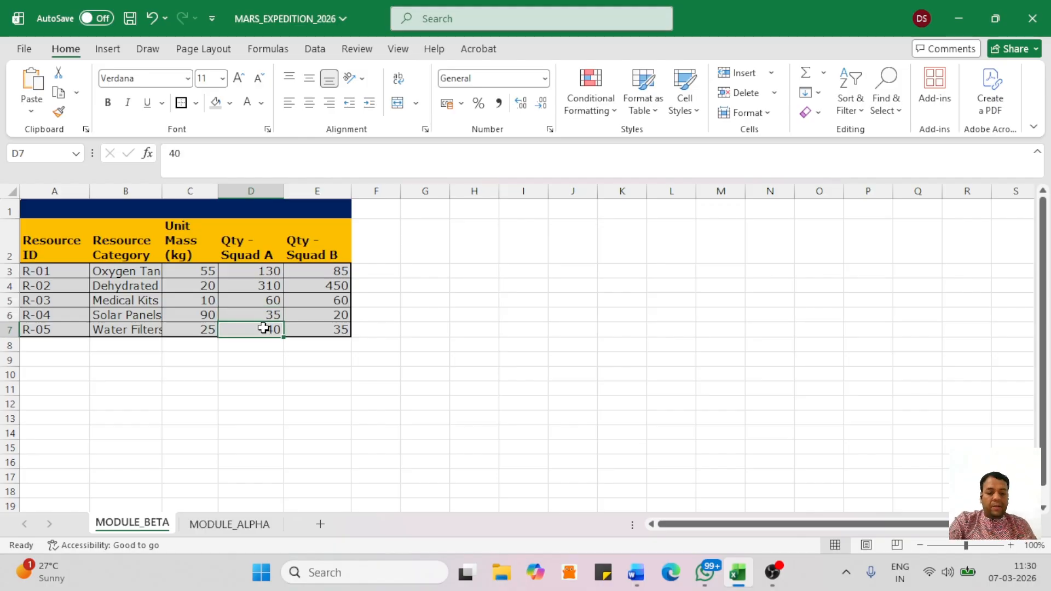
text(50)
key(Tab)
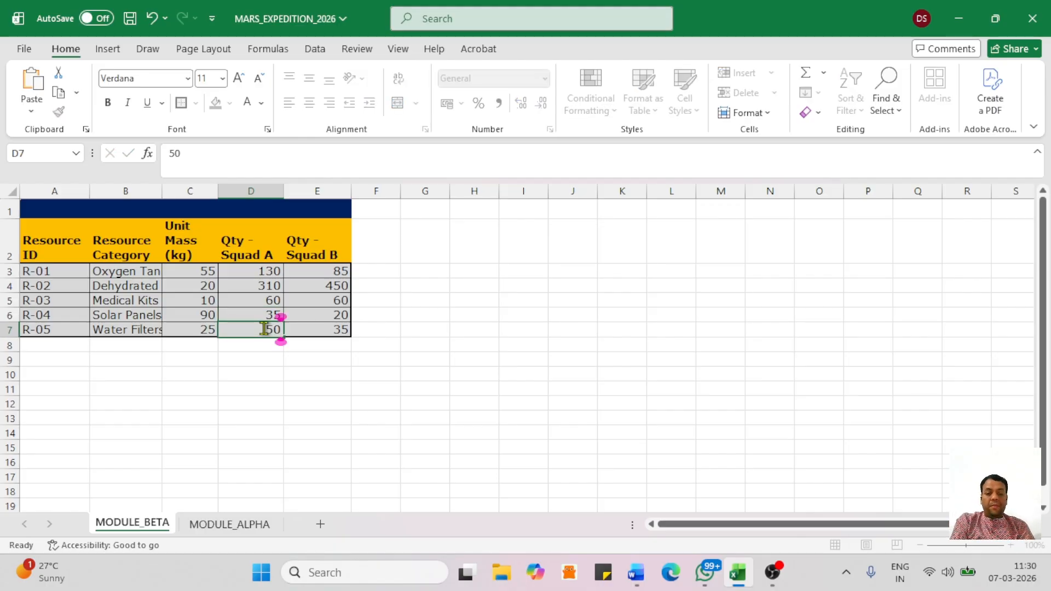
Set the Squad B quantities in E3:E7 of MODULE_BETA to 95, 460, 70, 30 and 45.
key(Up)
key(Up)
key(Up)
key(Up)
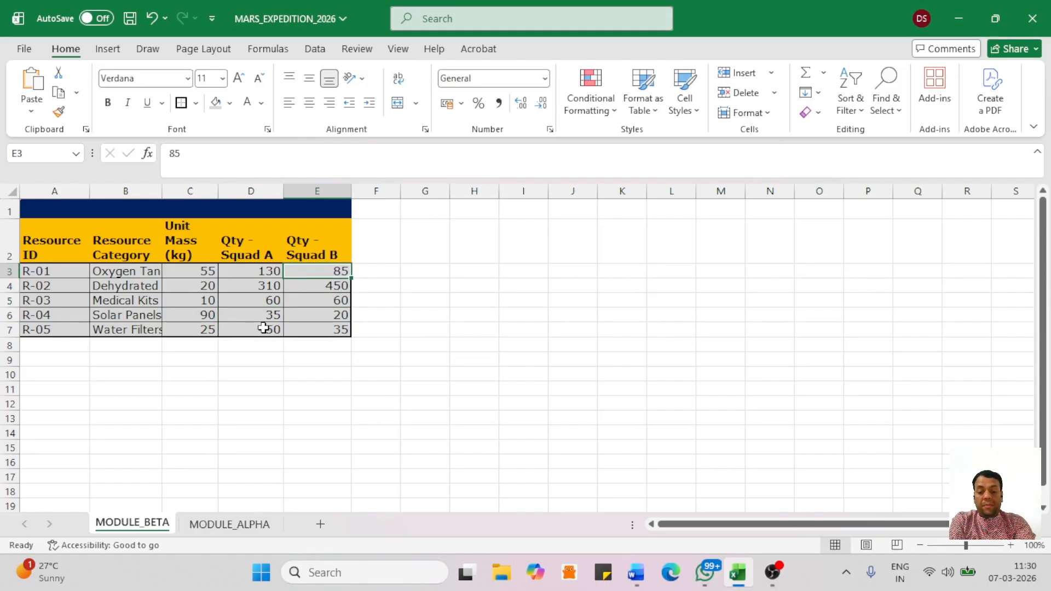
text(95)
key(Return)
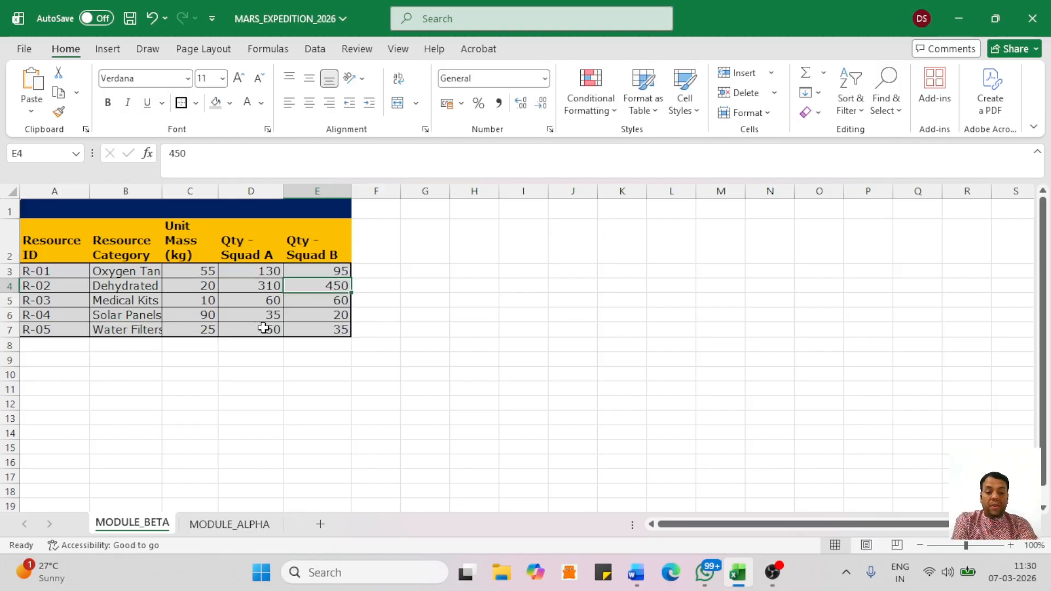
text(460)
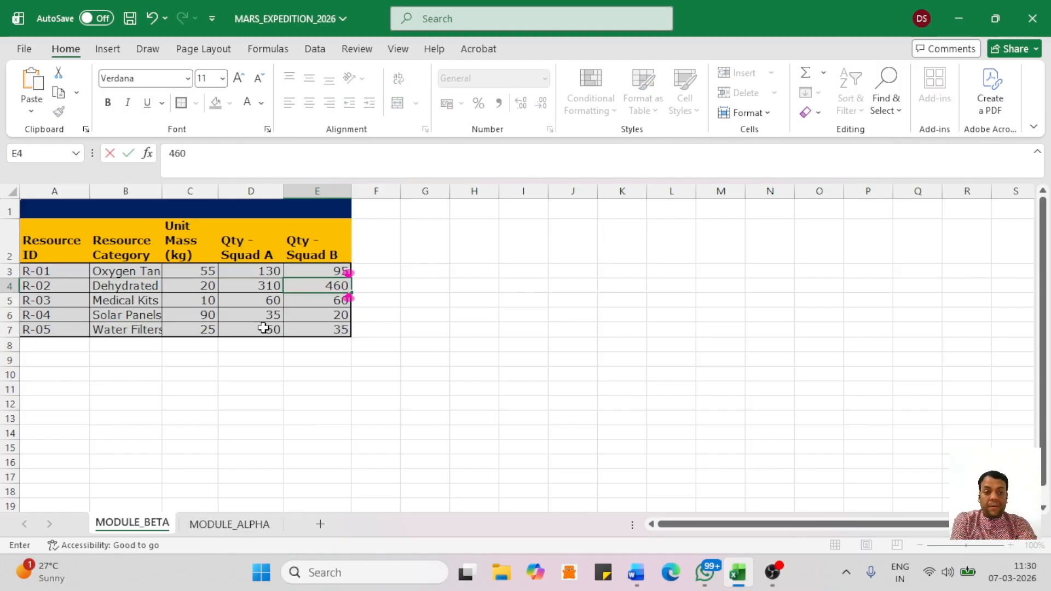
key(Return)
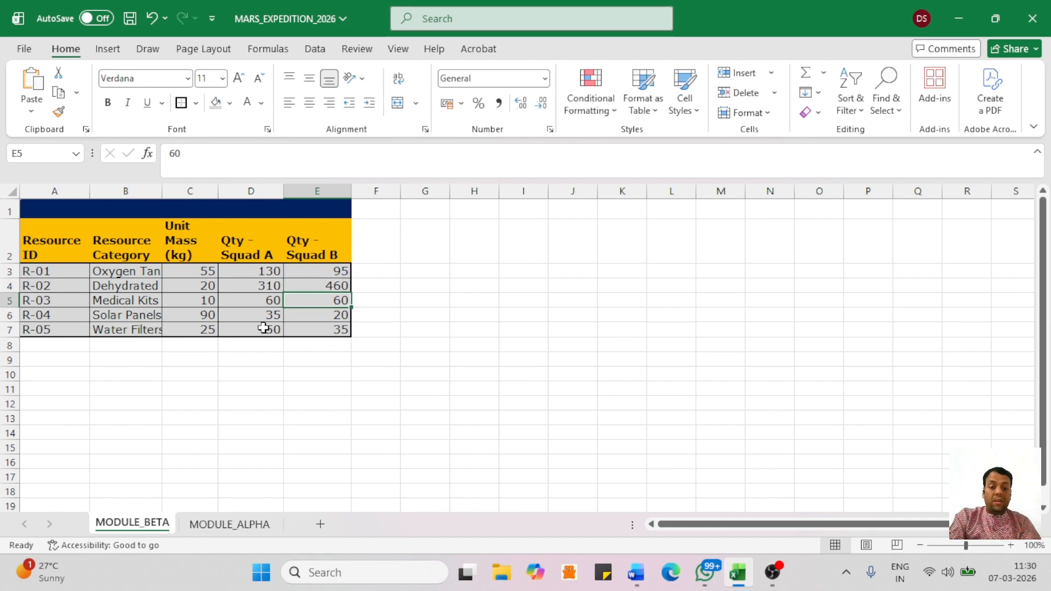
text(70)
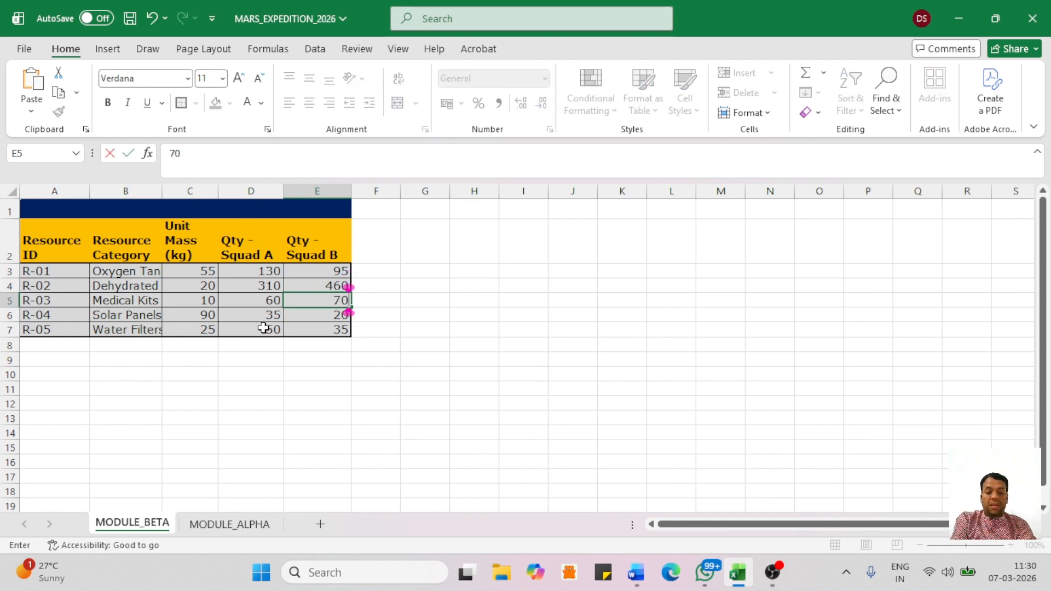
key(Return)
text(3)
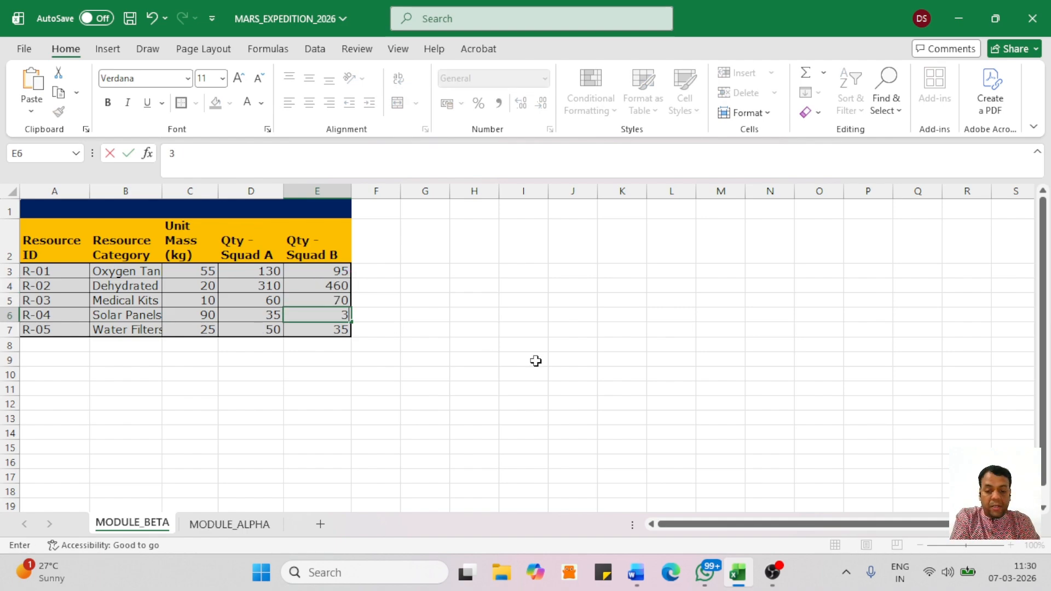
text(0)
key(Return)
text(45)
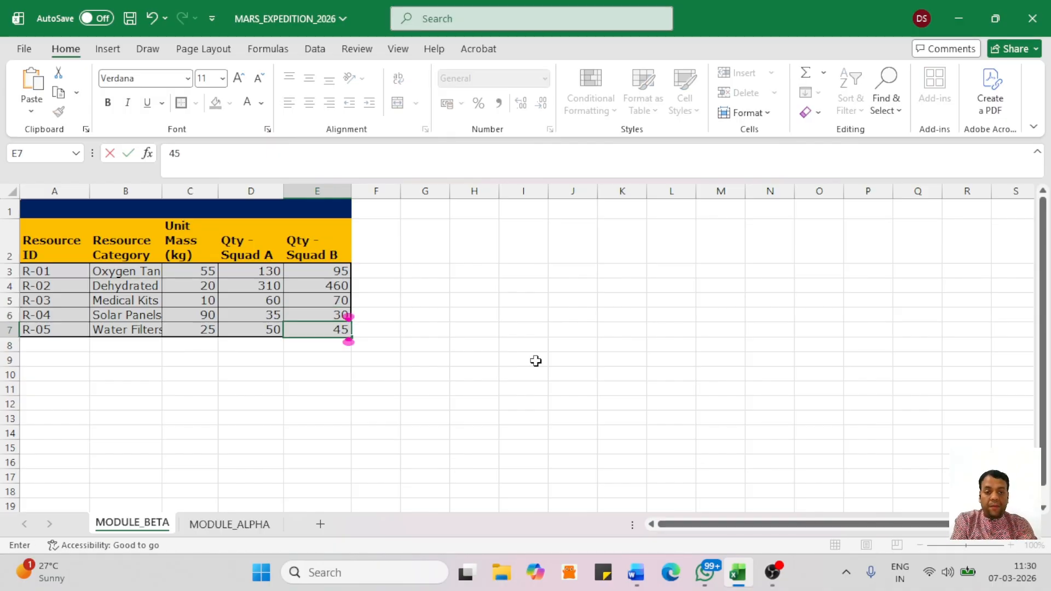
click(420, 469)
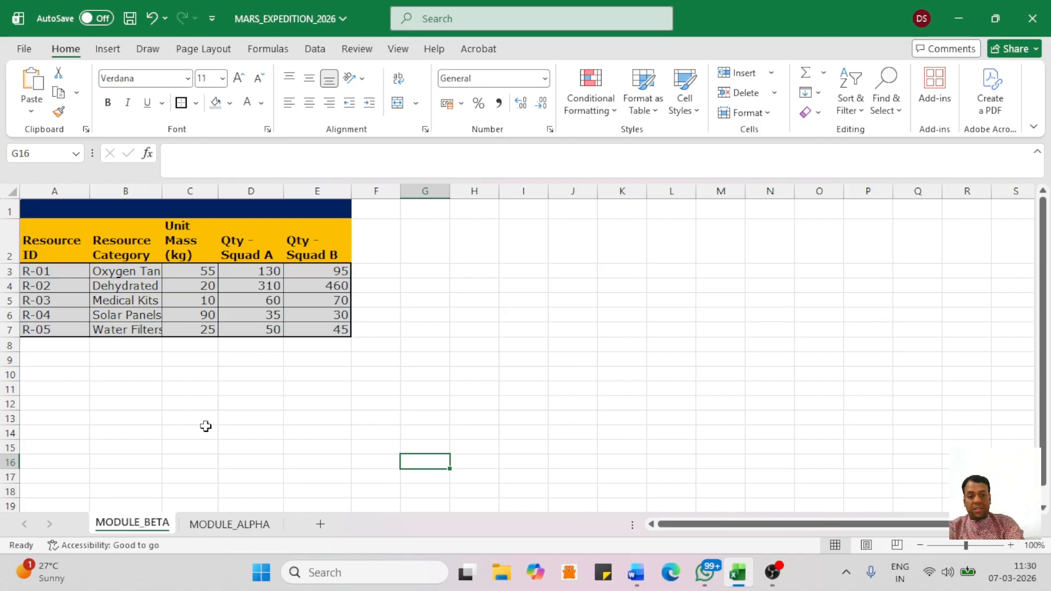
Switch to Word and create a new blank evidence document with narrow page margins.
key(alt+Tab)
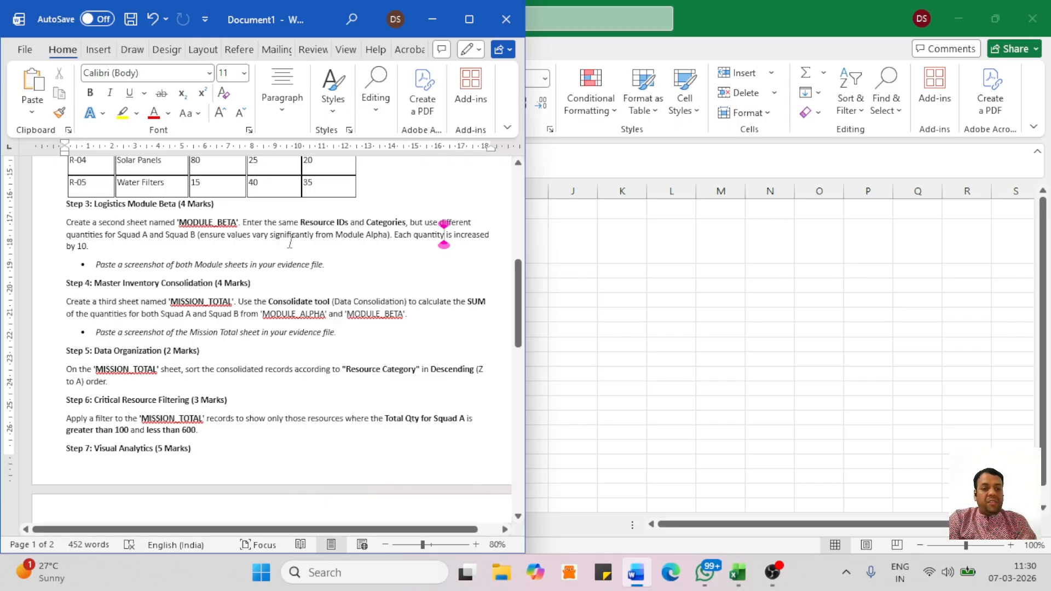
click(332, 265)
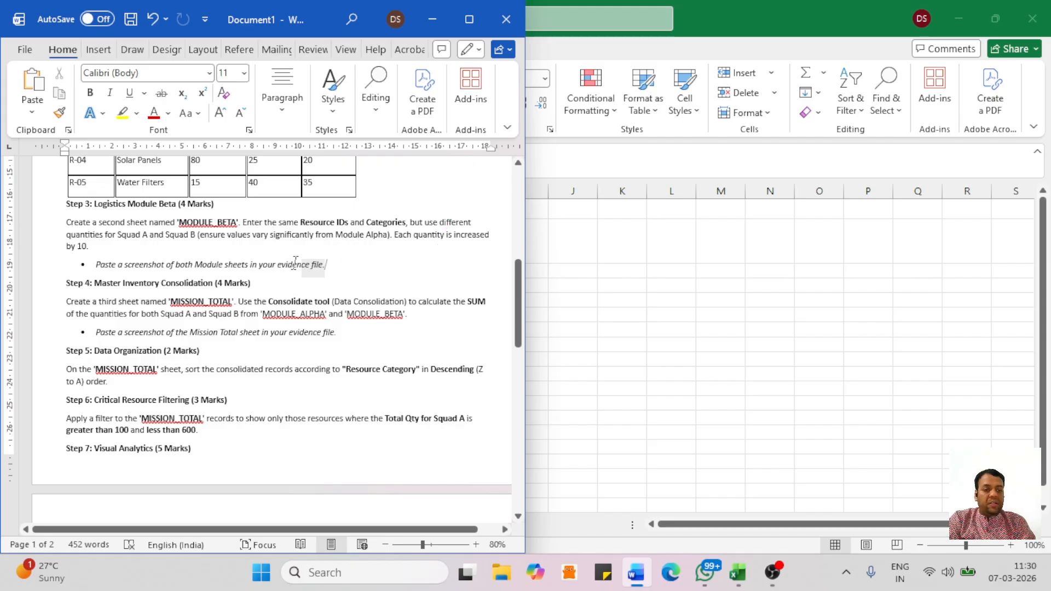
drag(296, 263, 104, 266)
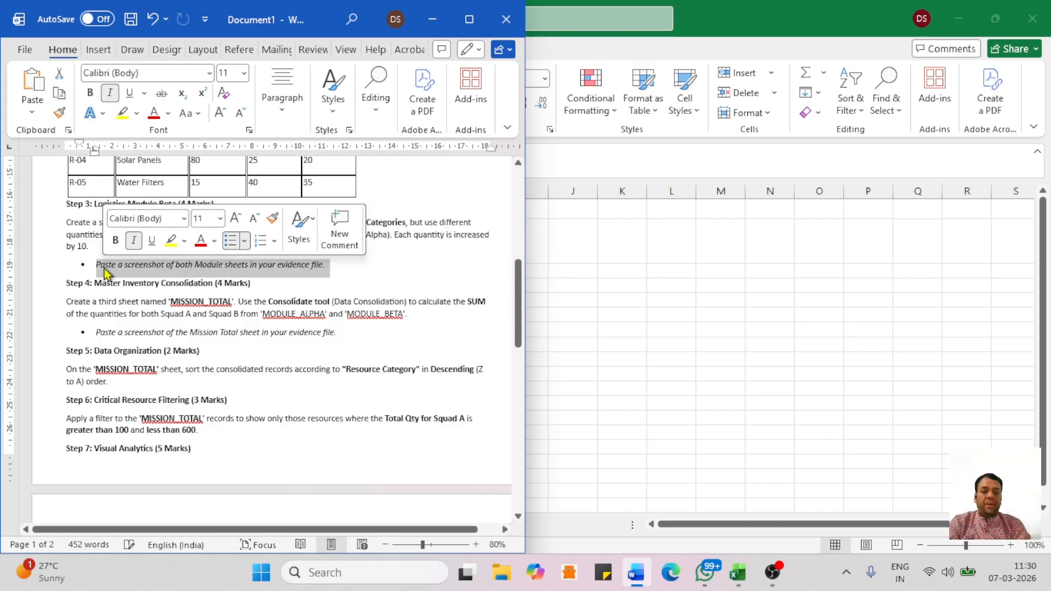
key(End)
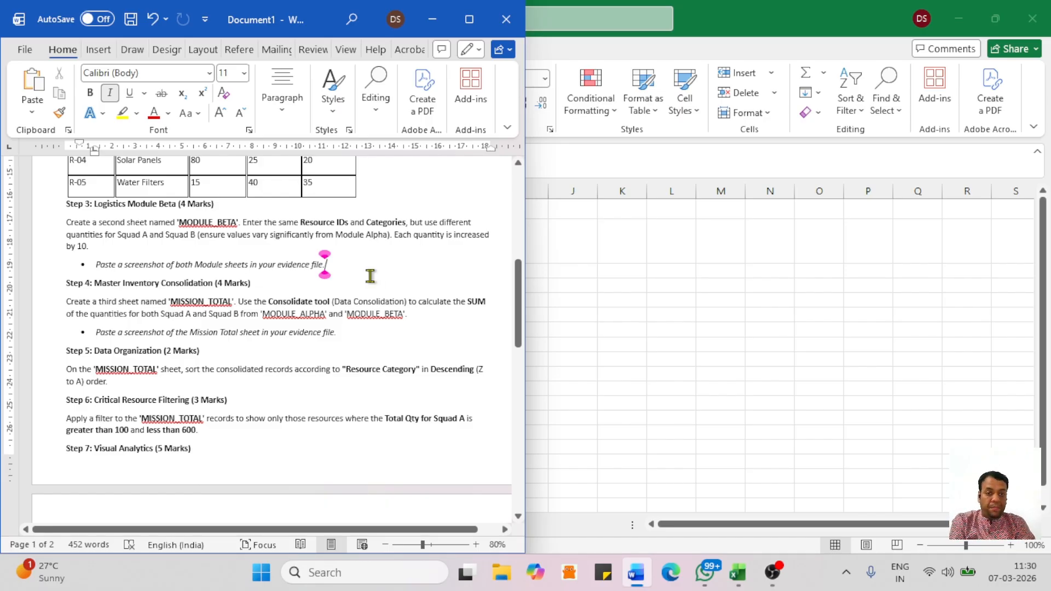
key(ctrl+n)
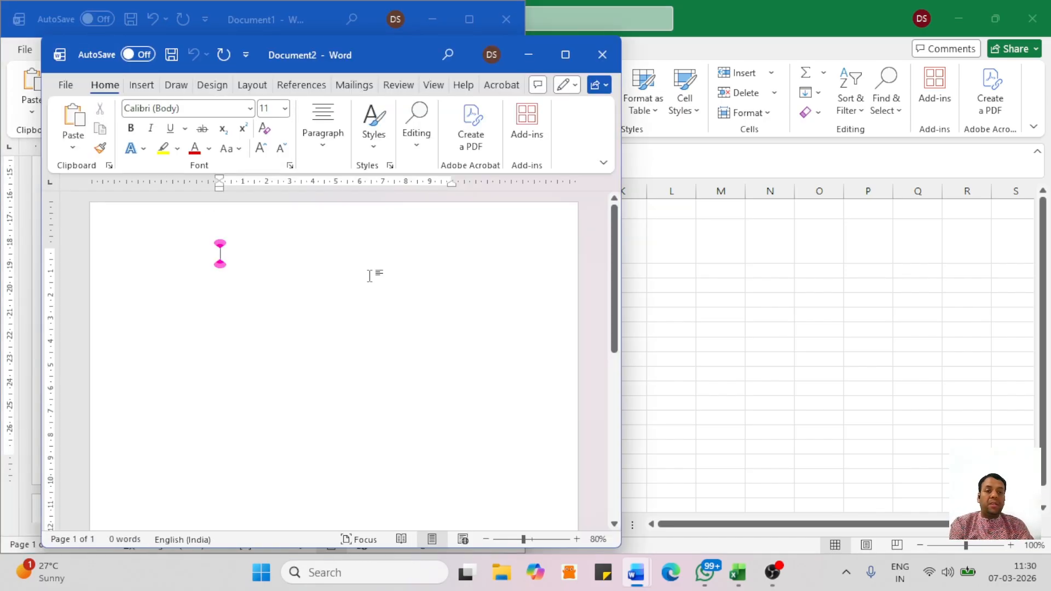
click(255, 84)
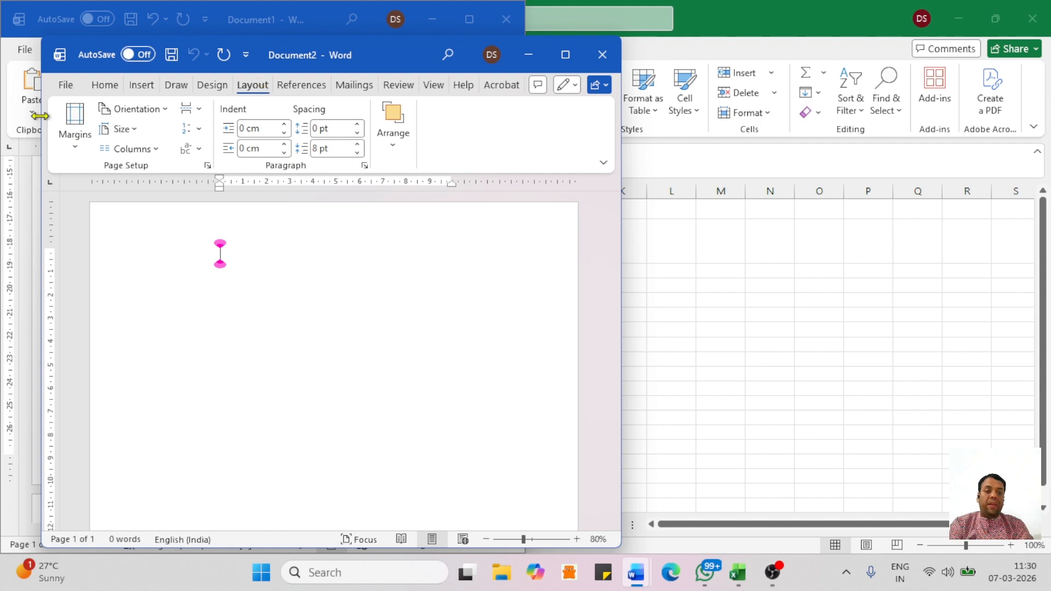
click(75, 134)
click(141, 186)
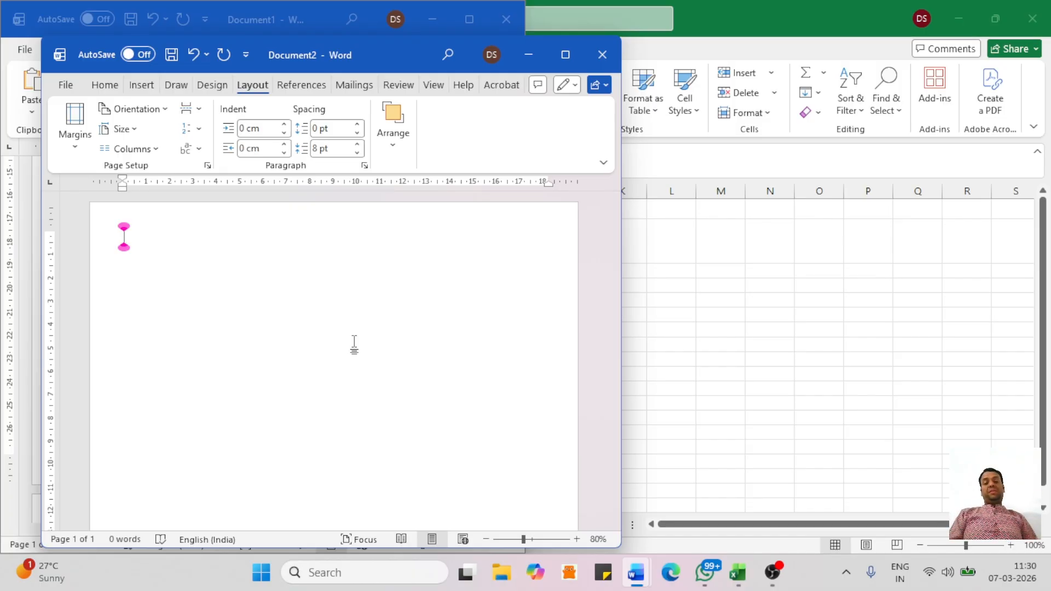
Switch to Excel and capture a screenshot of the resource table on the MODULE_ALPHA sheet, including its row and column headings.
key(alt+Tab)
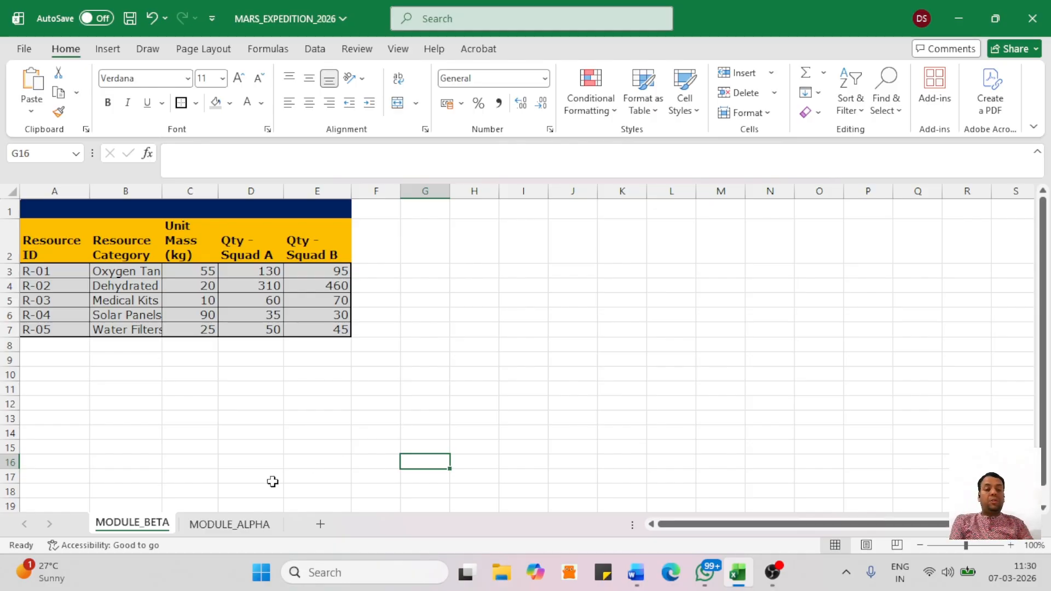
click(249, 526)
click(645, 474)
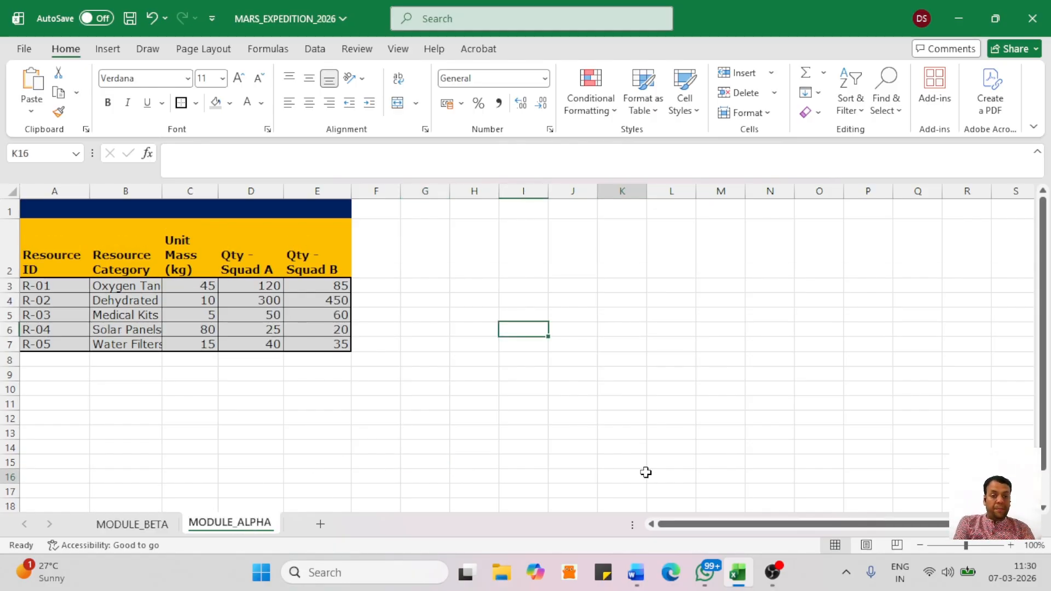
key(super+shift+s)
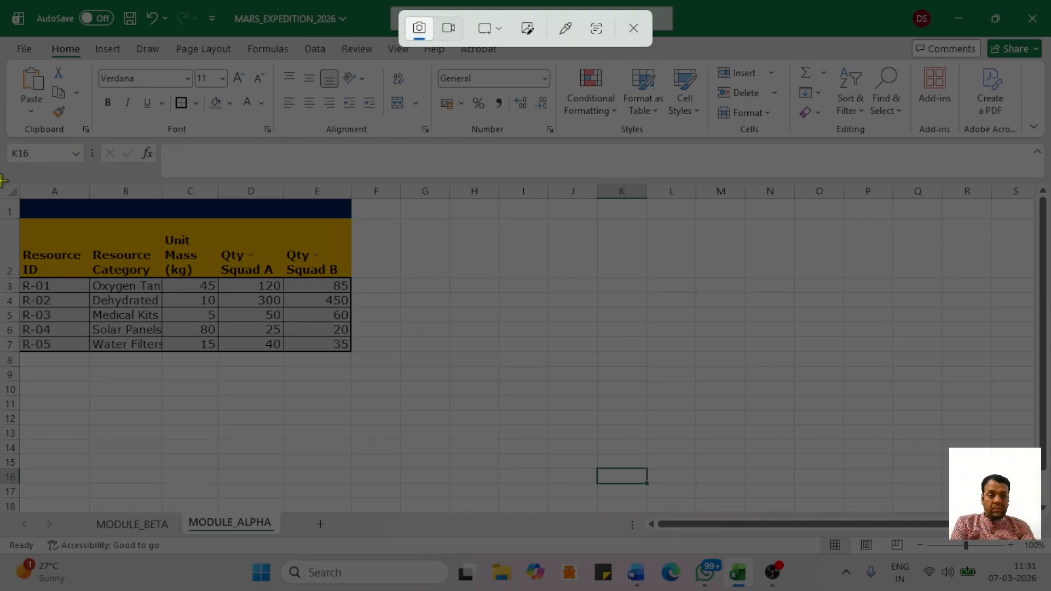
drag(2, 180, 406, 380)
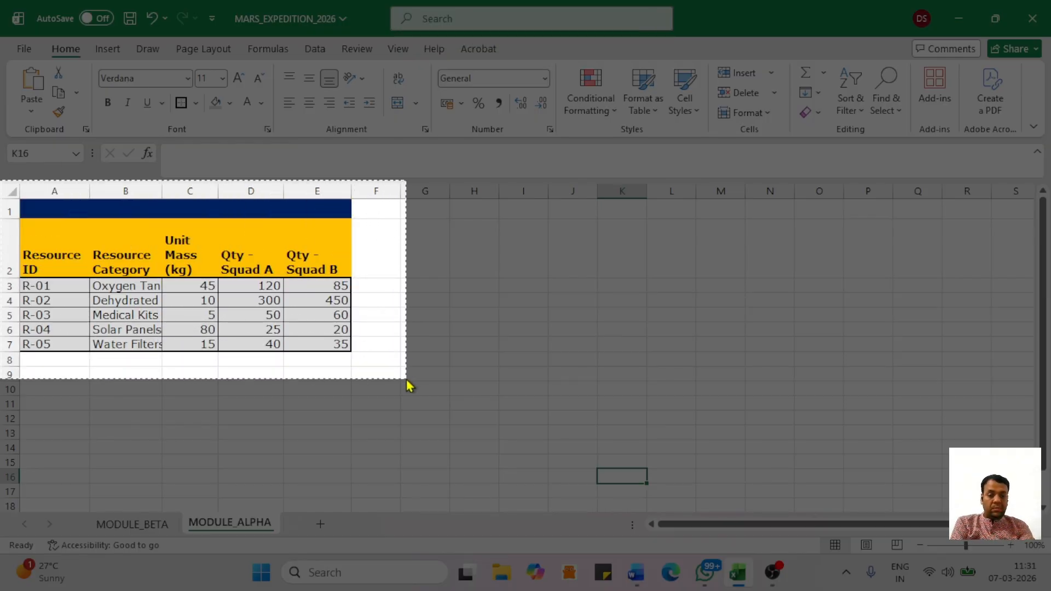
Switch to the new Word document, paste the table screenshot and add the caption "Module Alpha" below it.
key(alt+Tab)
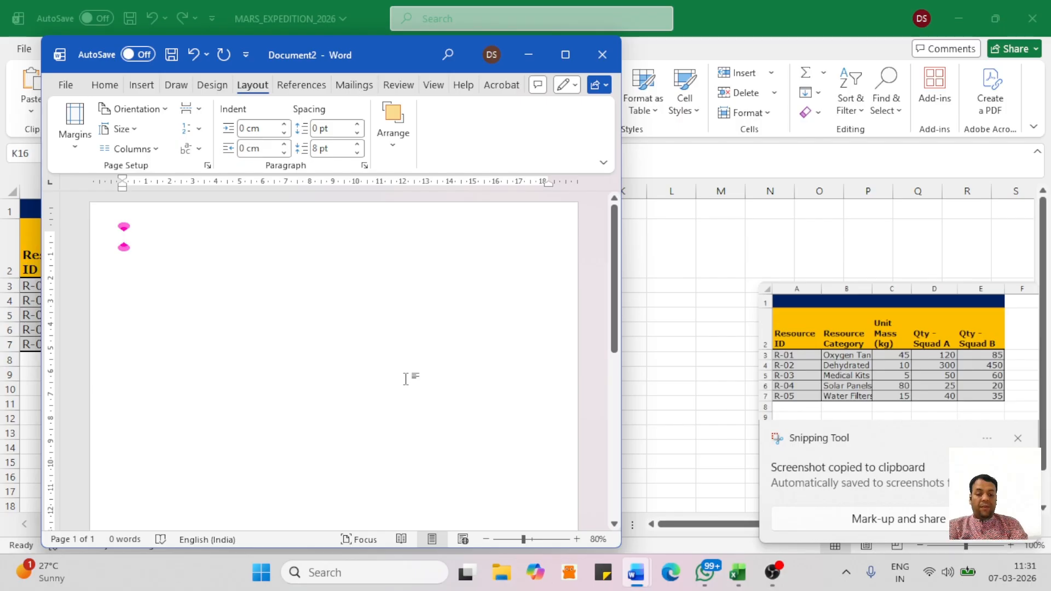
key(ctrl+v)
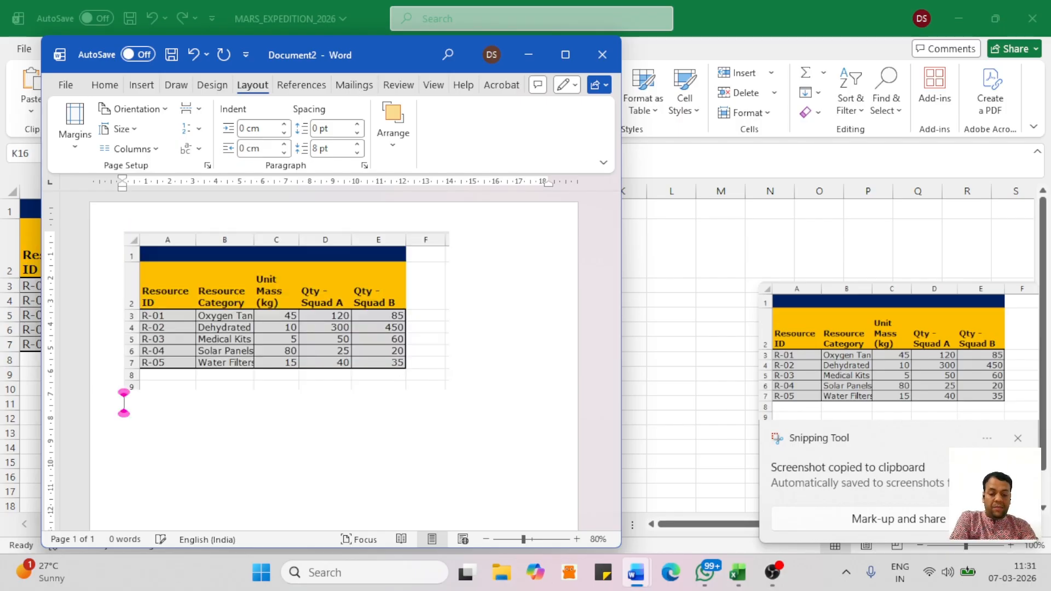
text(Modul)
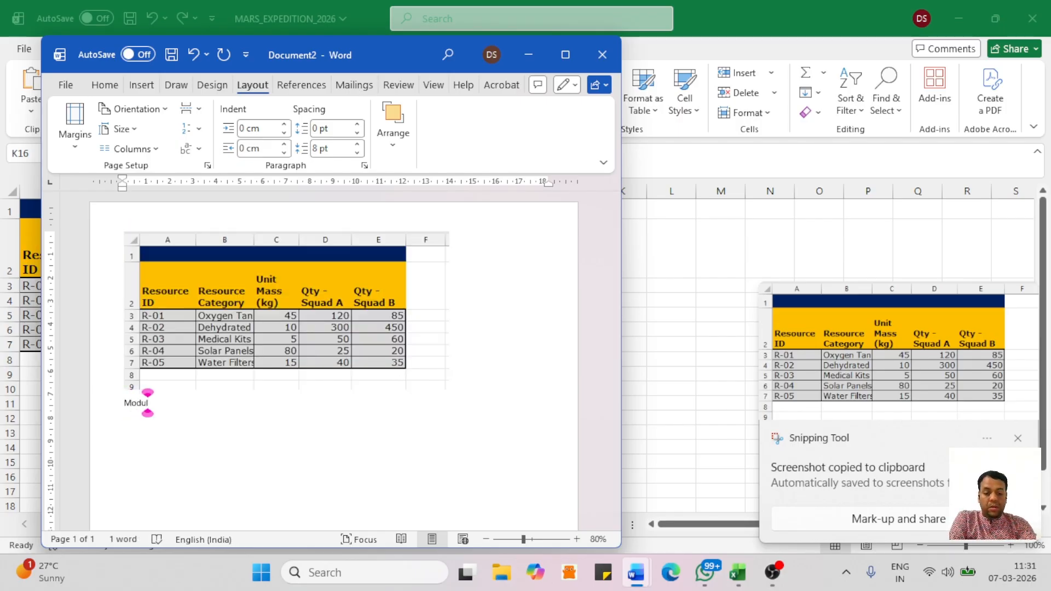
text(e Alpha)
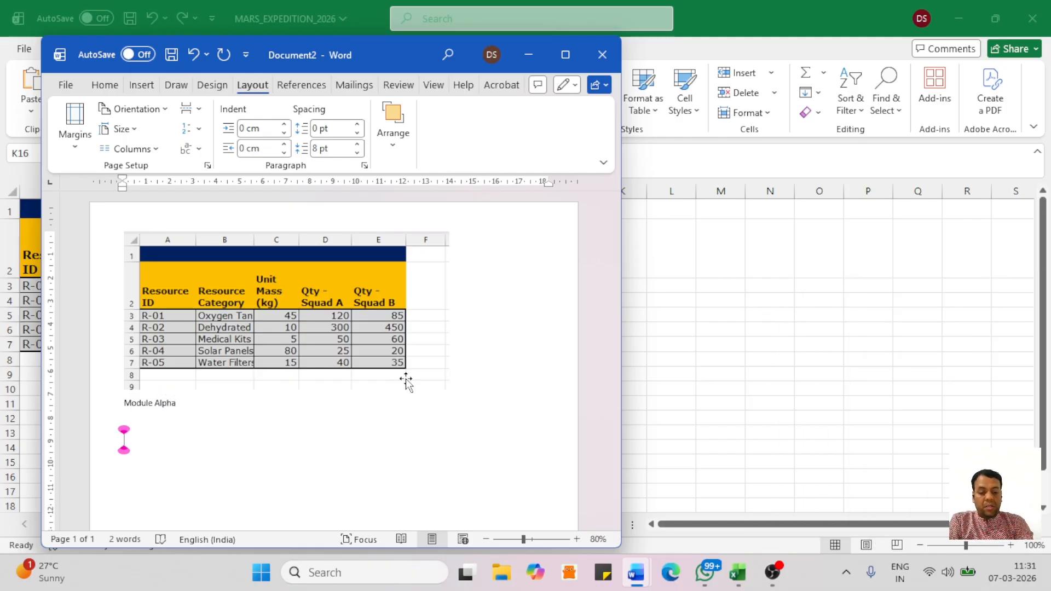
Switch to Excel and capture a screenshot of the resource table on the MODULE_BETA sheet, including its row and column headings.
key(alt+Tab)
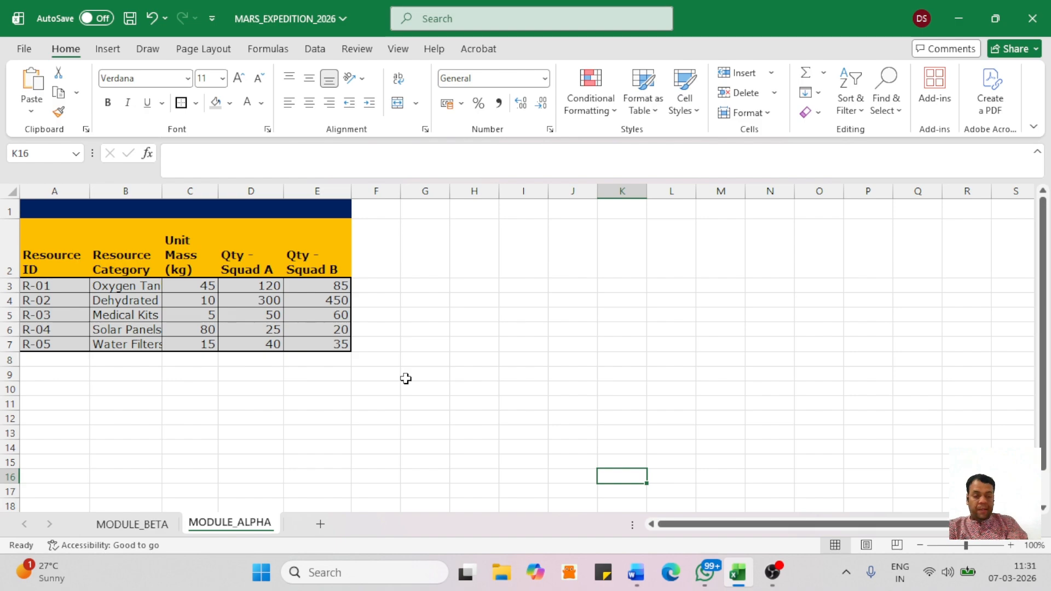
click(119, 527)
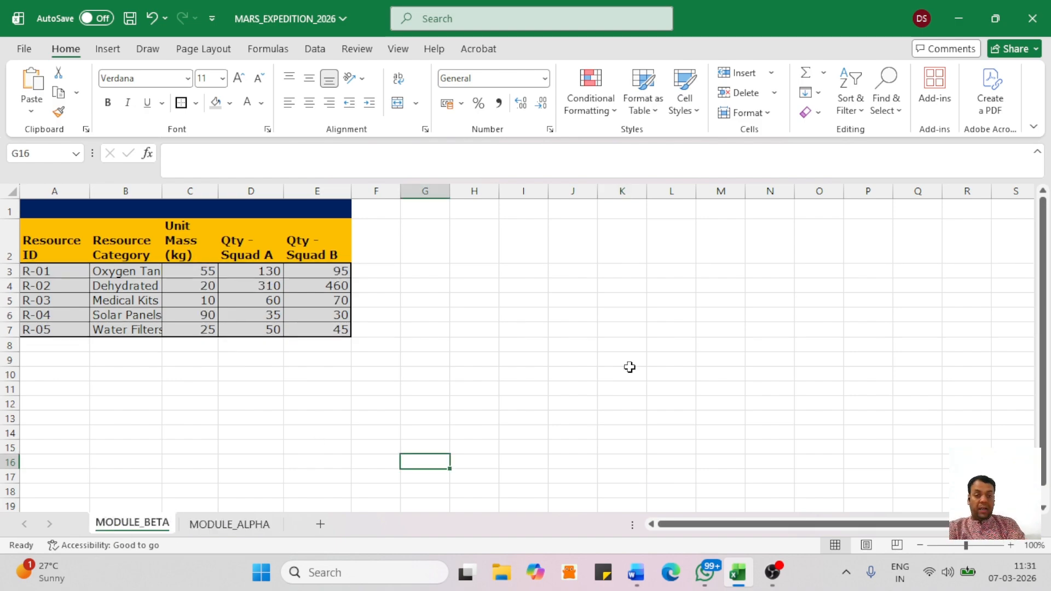
key(super+shift+s)
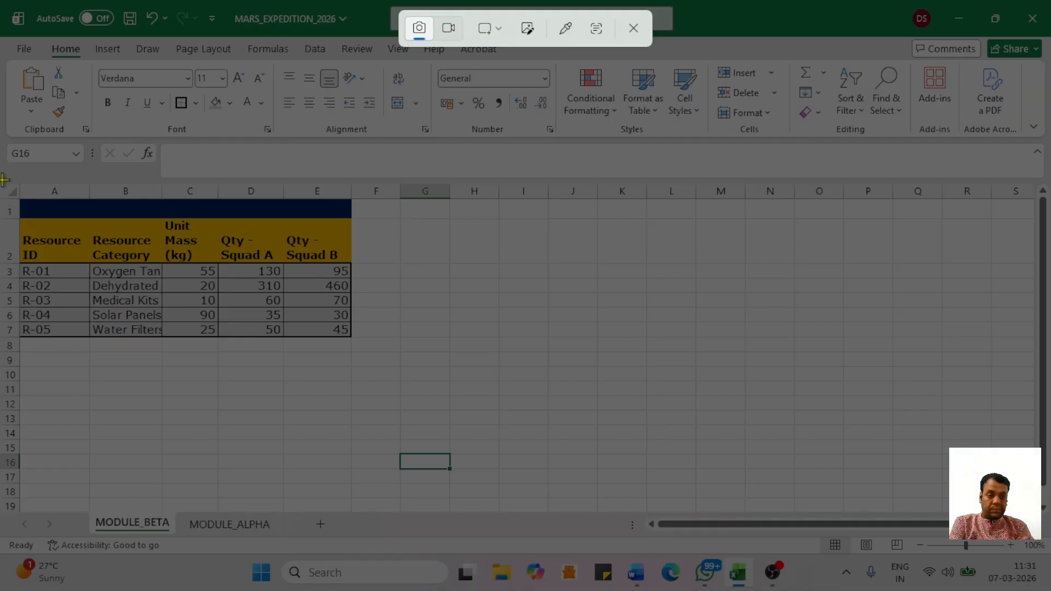
drag(5, 181, 393, 378)
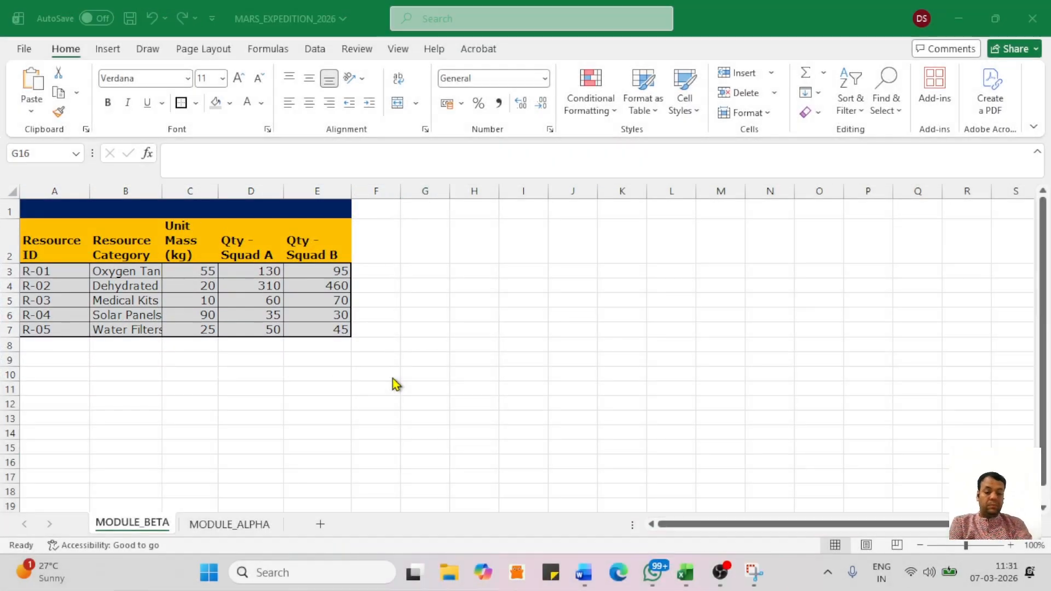
Switch to the Word evidence document, paste the table screenshot under the Module Alpha caption and add the caption "Module beta" below it.
key(alt+Tab)
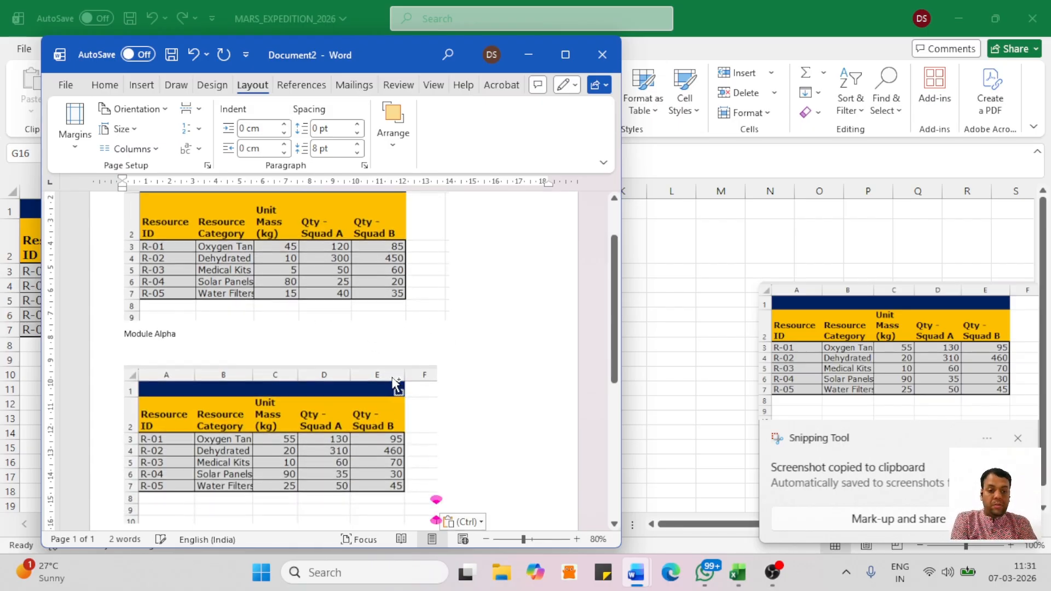
key(ctrl+v)
key(Return)
text(M)
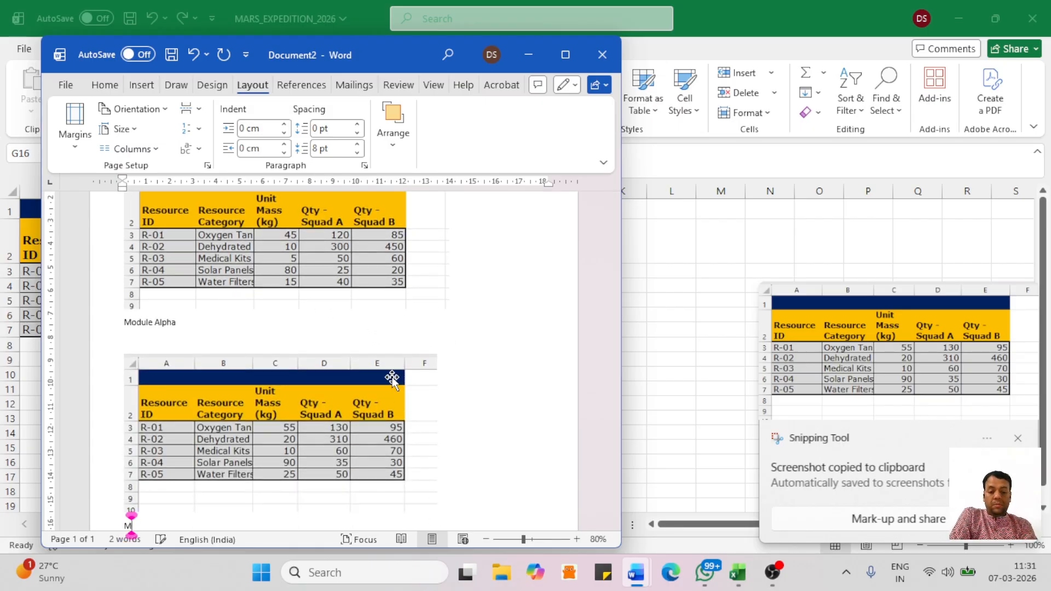
text(odule beta)
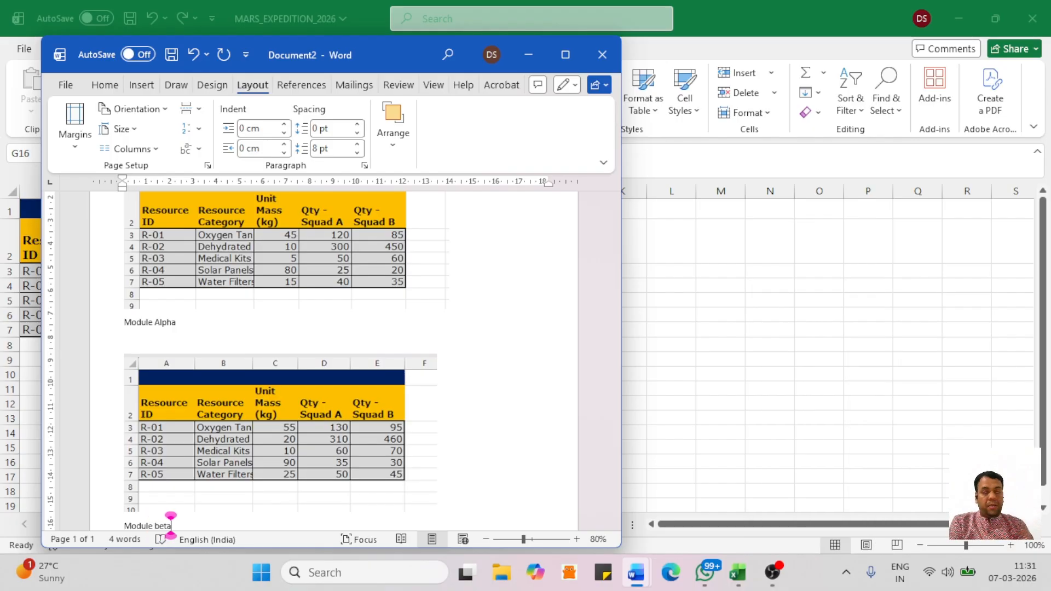
Switch to the assessment instructions in Word and read the Step 4 requirements for the master inventory consolidation.
key(alt+Tab)
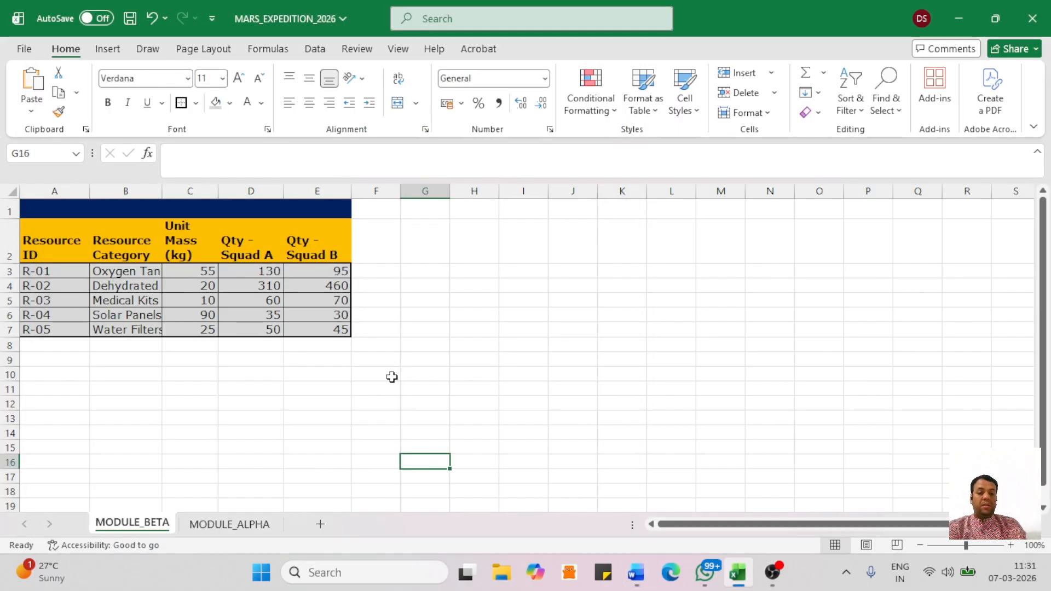
key(alt+Tab)
key(alt+Tab)
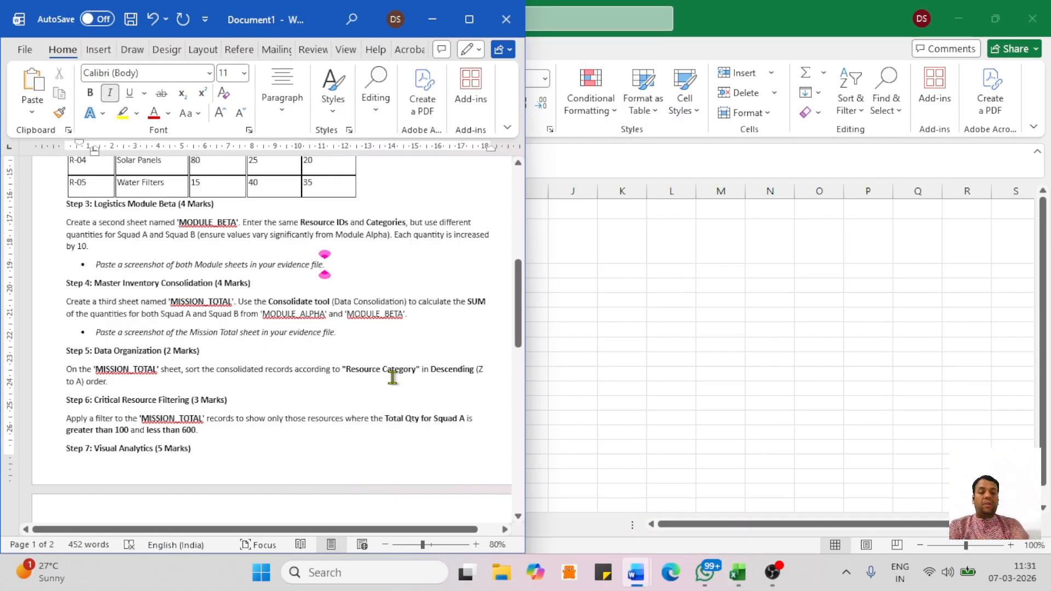
click(518, 306)
drag(519, 305, 518, 342)
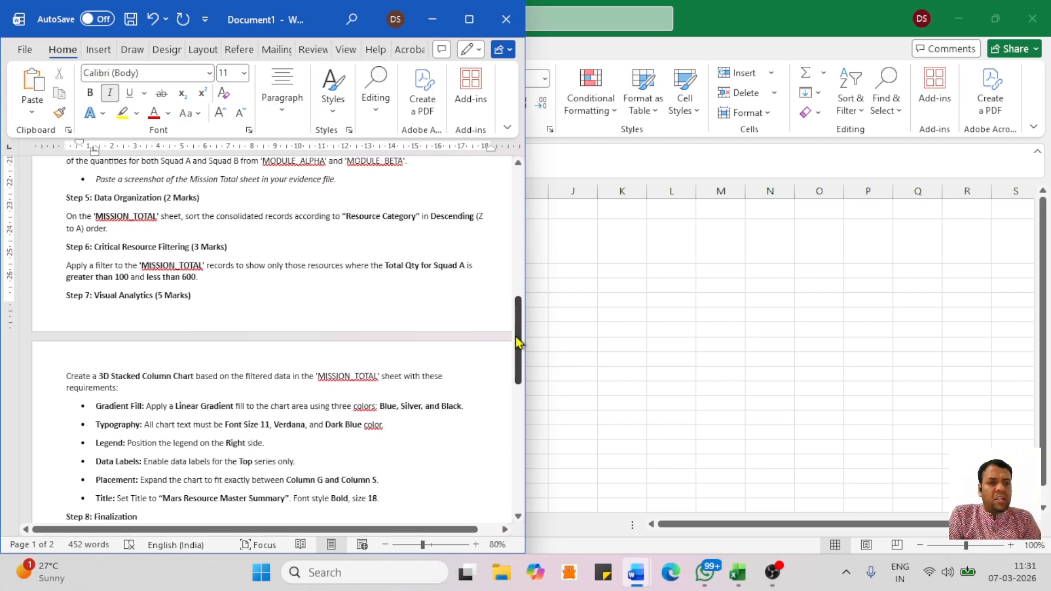
drag(518, 342, 518, 308)
click(143, 280)
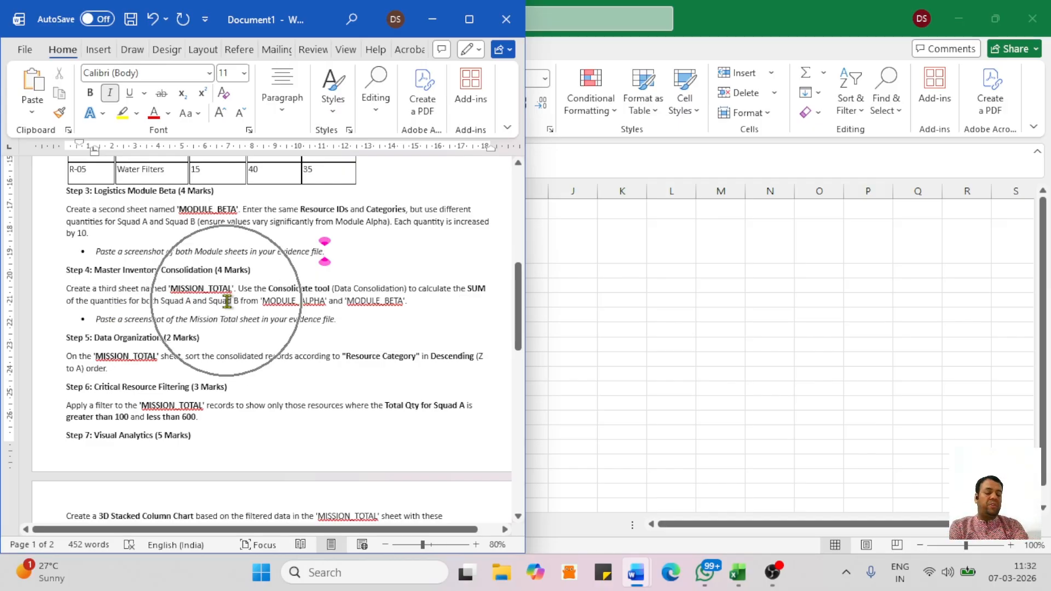
Switch to Excel, add a new sheet after MODULE_BETA and name it MISSION_TOTAL.
click(605, 384)
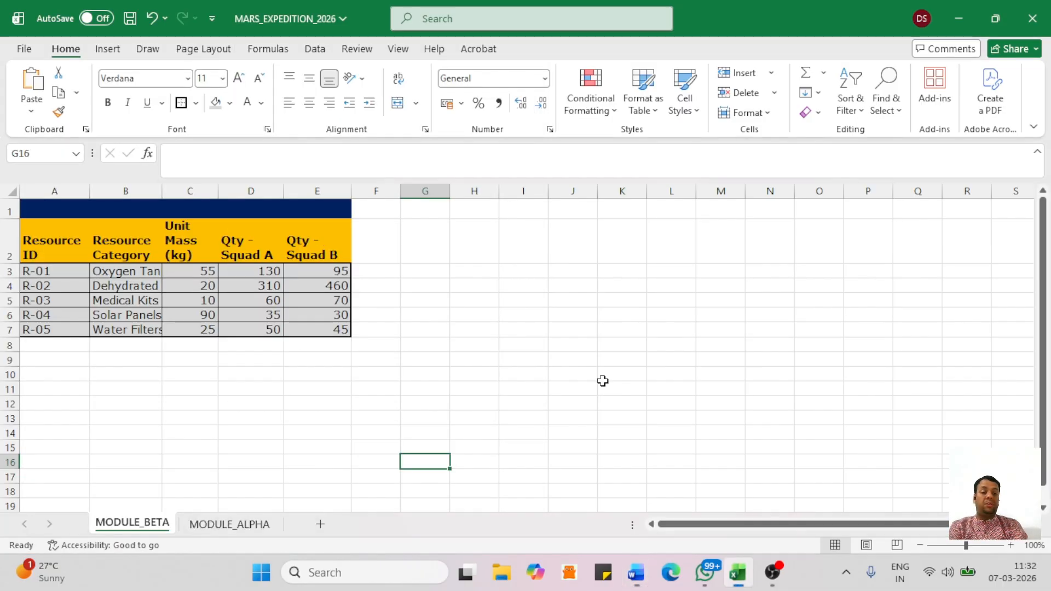
click(320, 525)
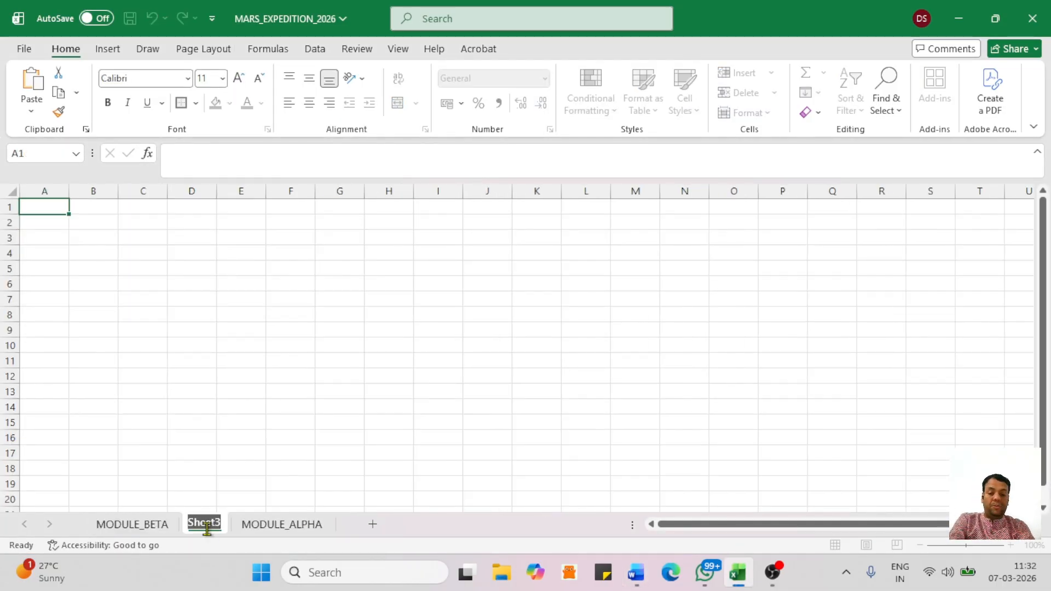
text(MISSIO)
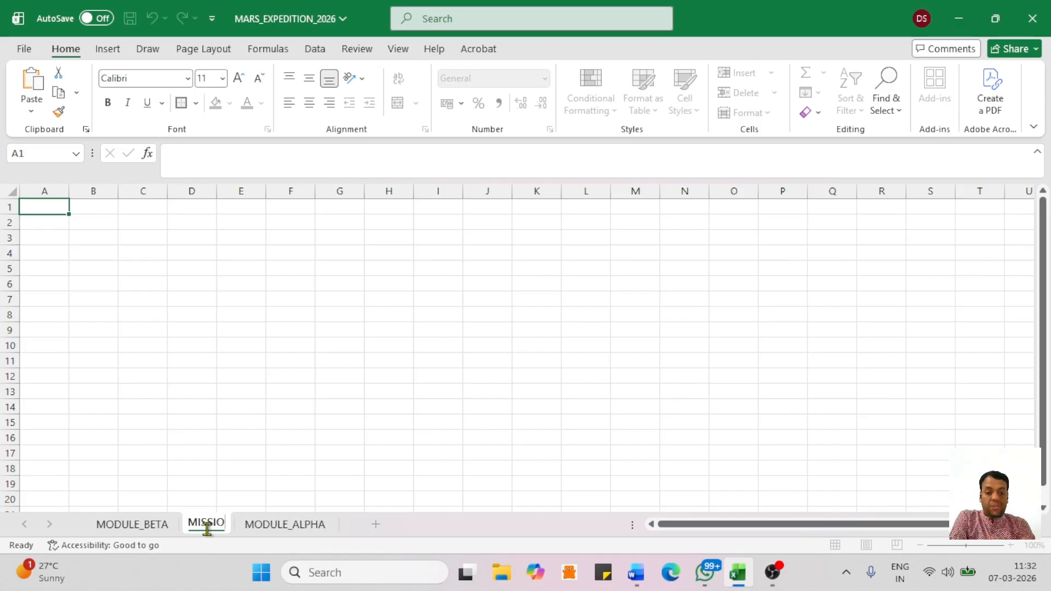
text(N_TOTAL)
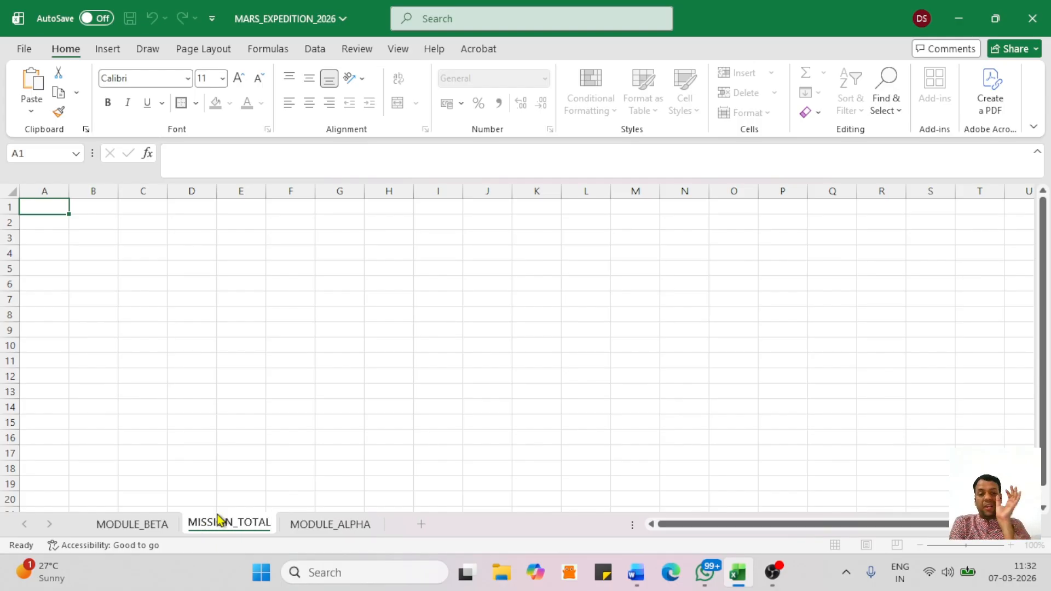
click(285, 425)
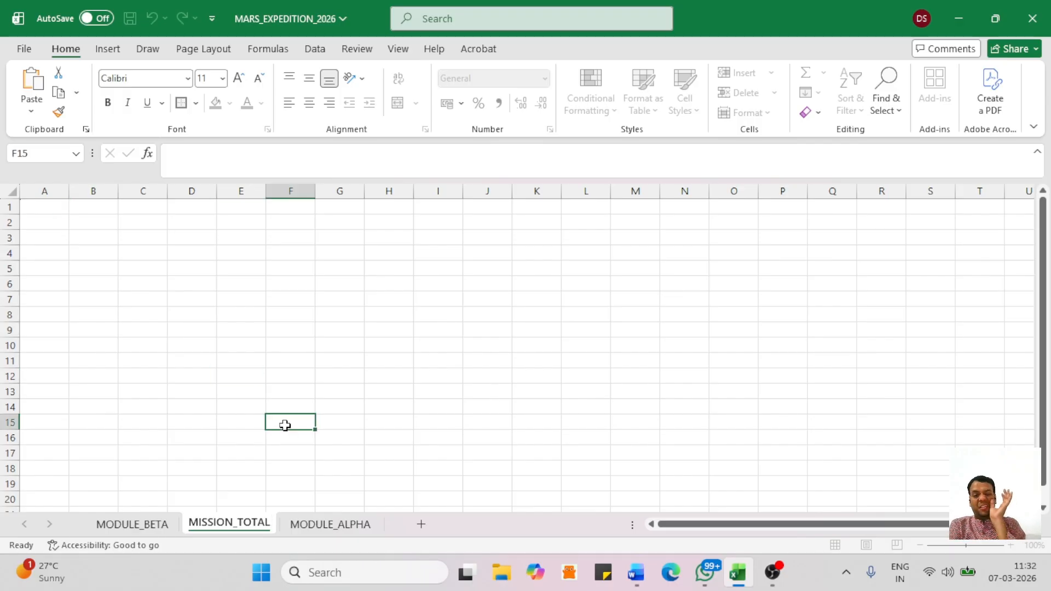
Recheck the Step 4 consolidation instructions in Word, then review the Squad A and Squad B quantities on MODULE_ALPHA and MODULE_BETA in Excel.
key(alt+Tab)
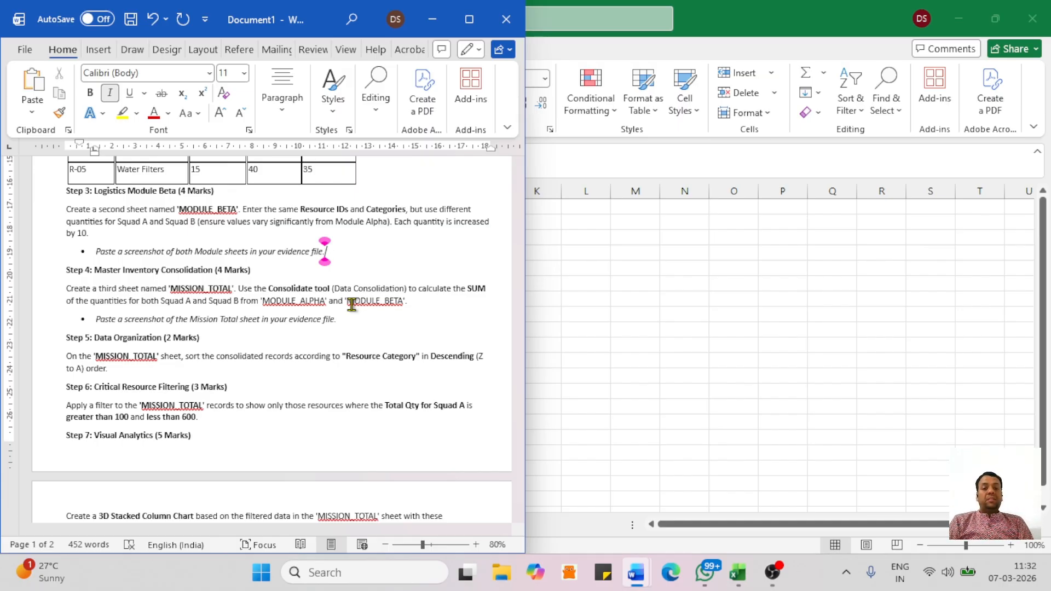
click(628, 355)
click(330, 525)
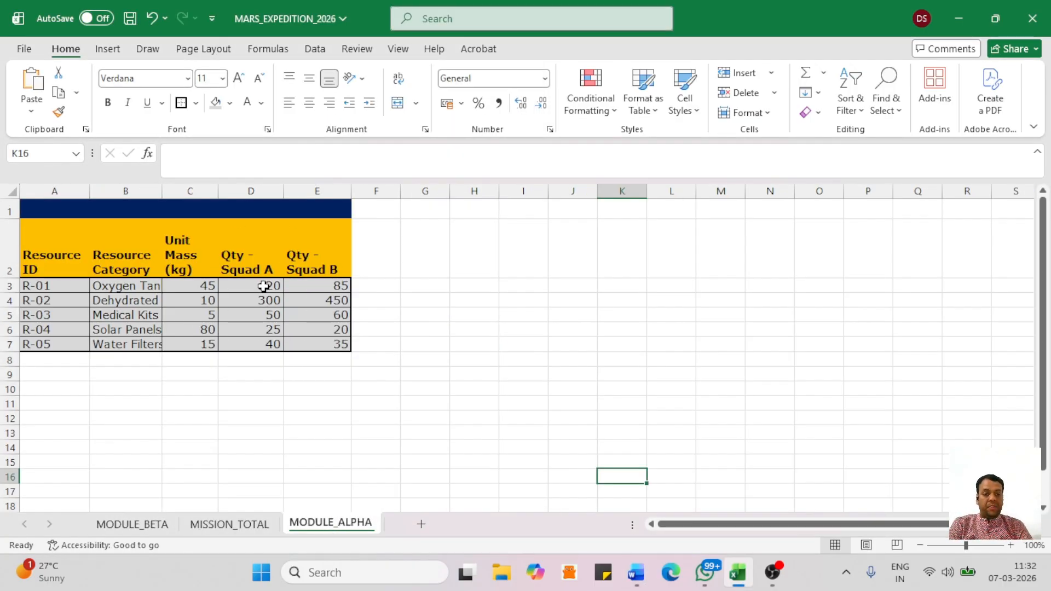
key(ctrl)
key(ctrl)
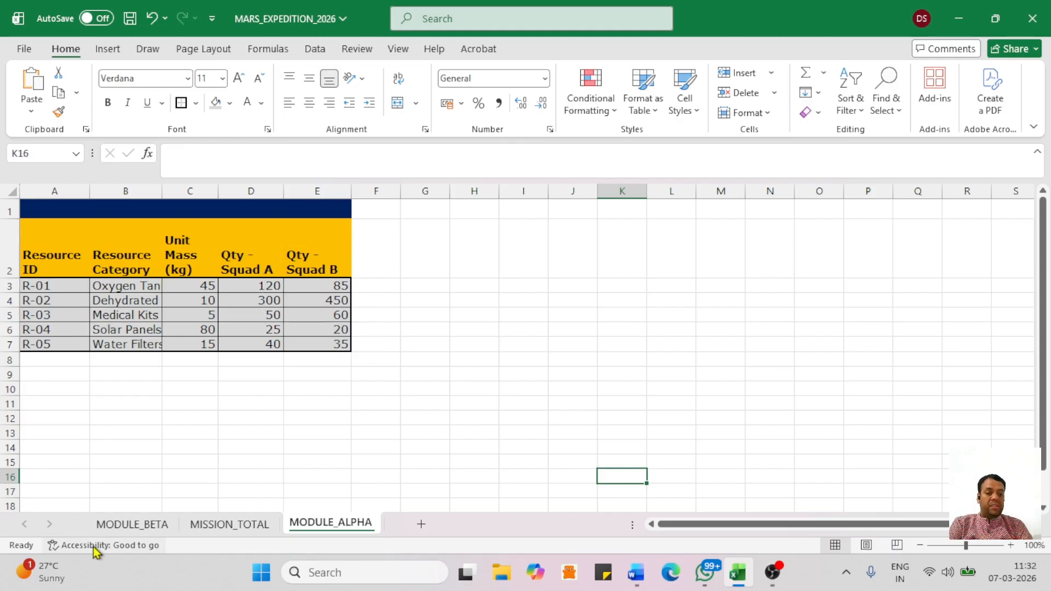
click(127, 527)
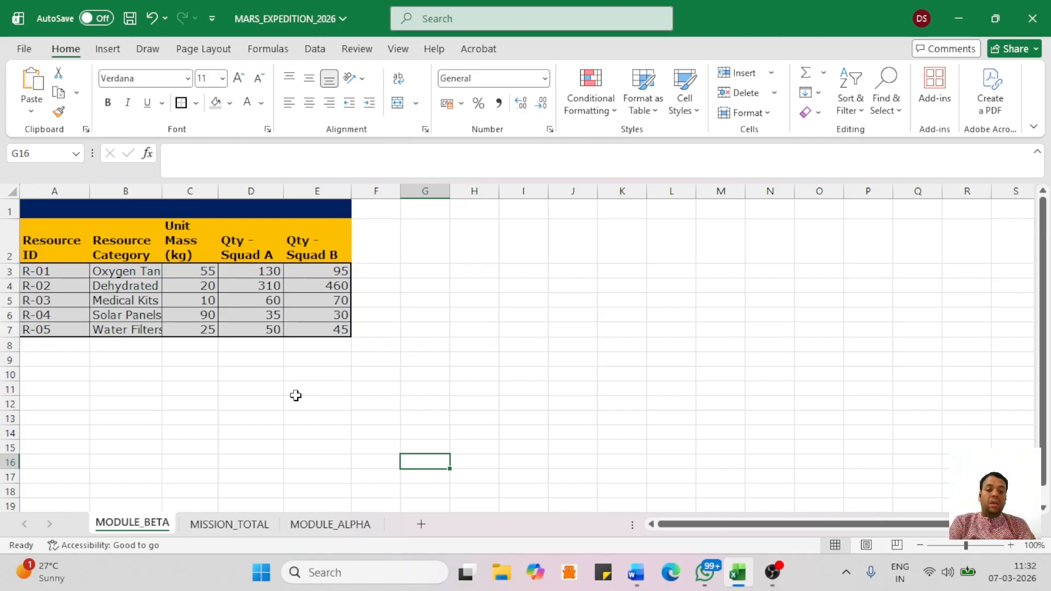
Copy the whole resource table A1:E7 from the MODULE_BETA sheet into cell A1 of the MISSION_TOTAL sheet.
key(alt+Tab)
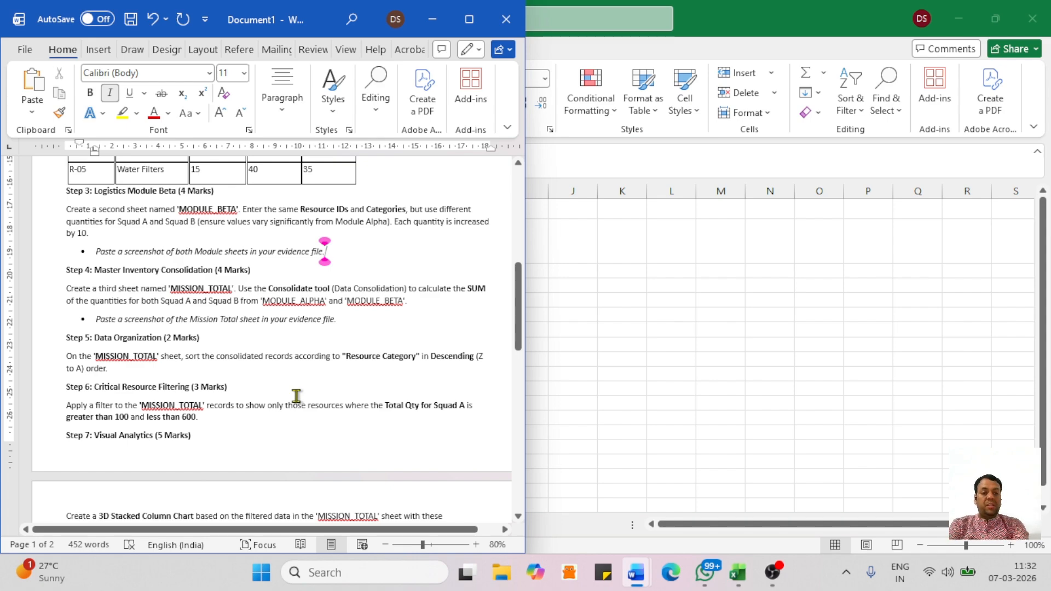
key(alt+Tab)
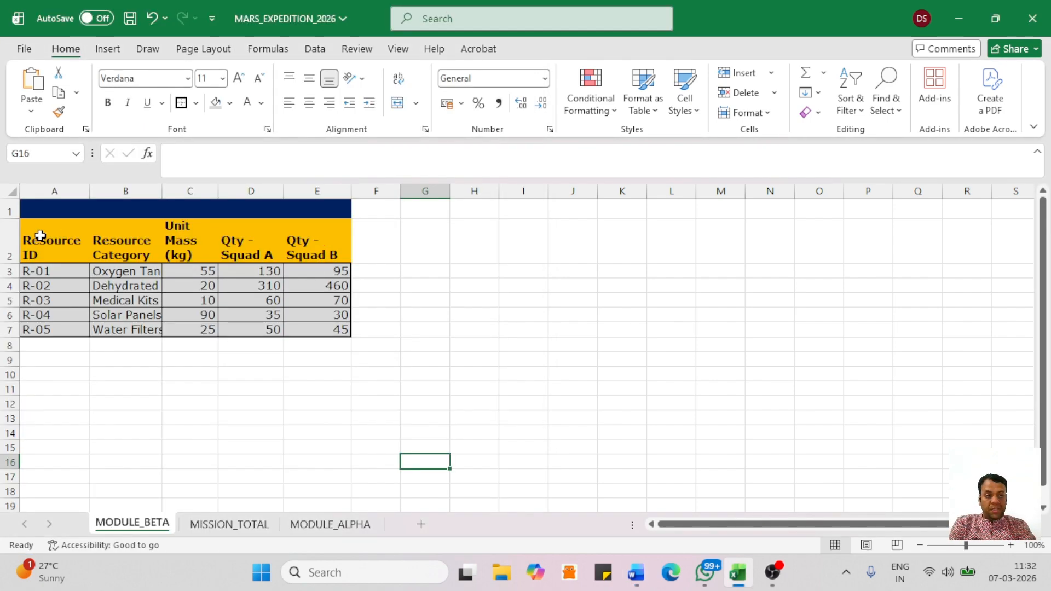
drag(35, 206, 263, 327)
key(ctrl+c)
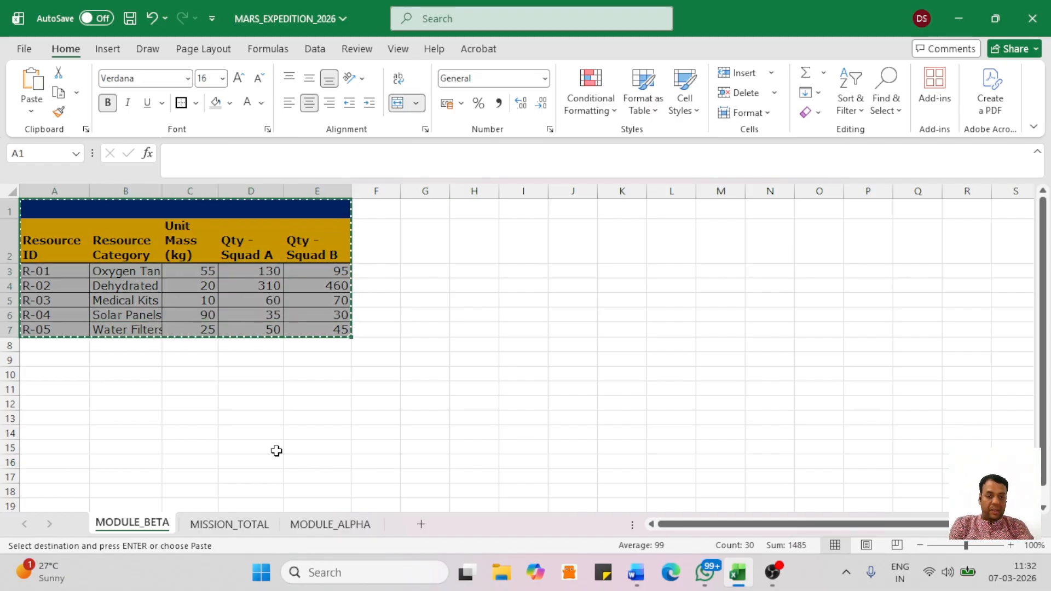
click(240, 523)
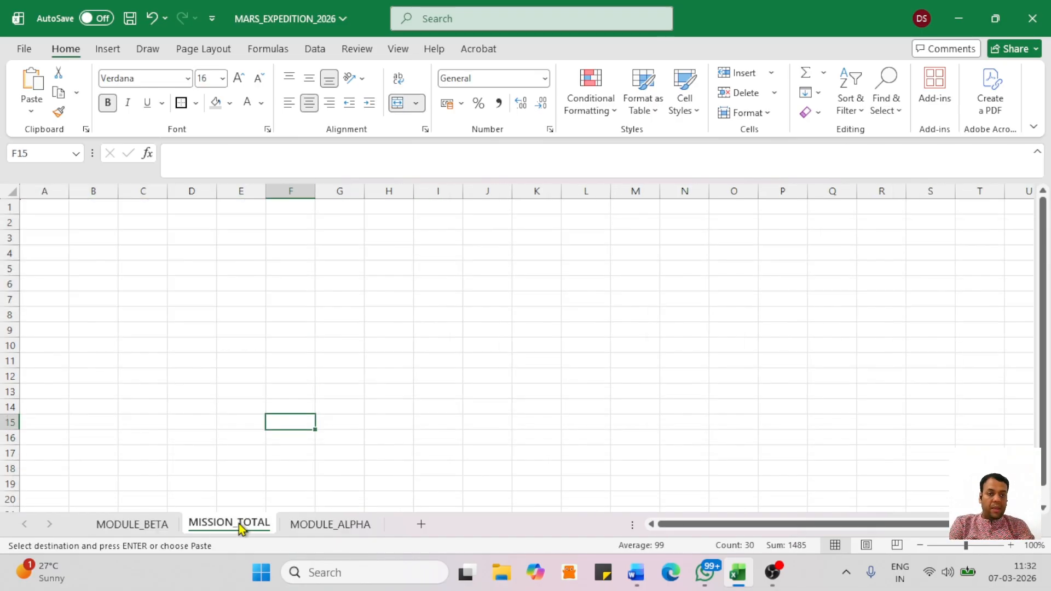
click(36, 203)
key(ctrl+v)
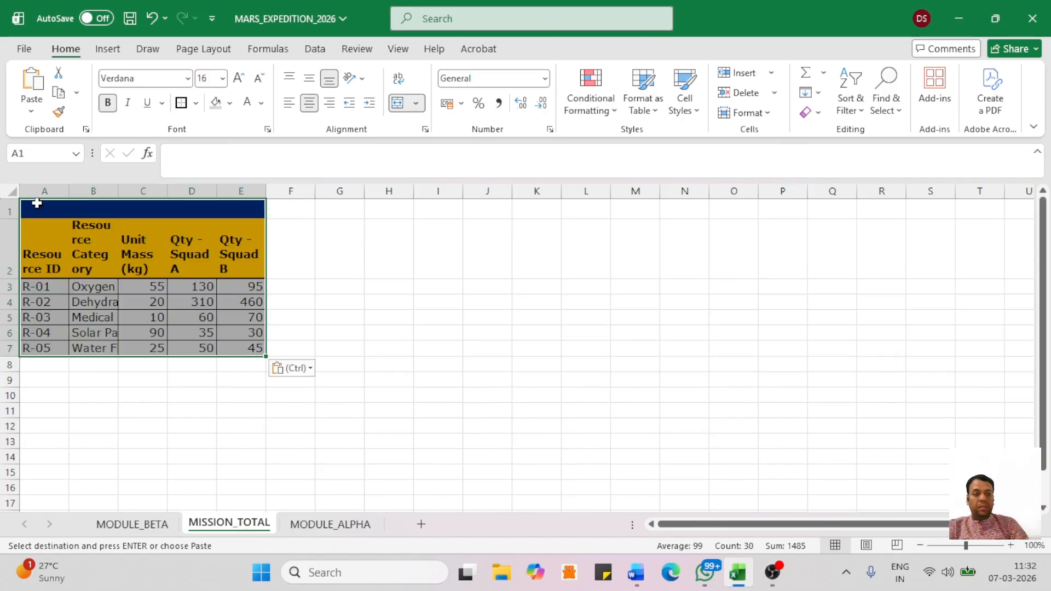
click(359, 362)
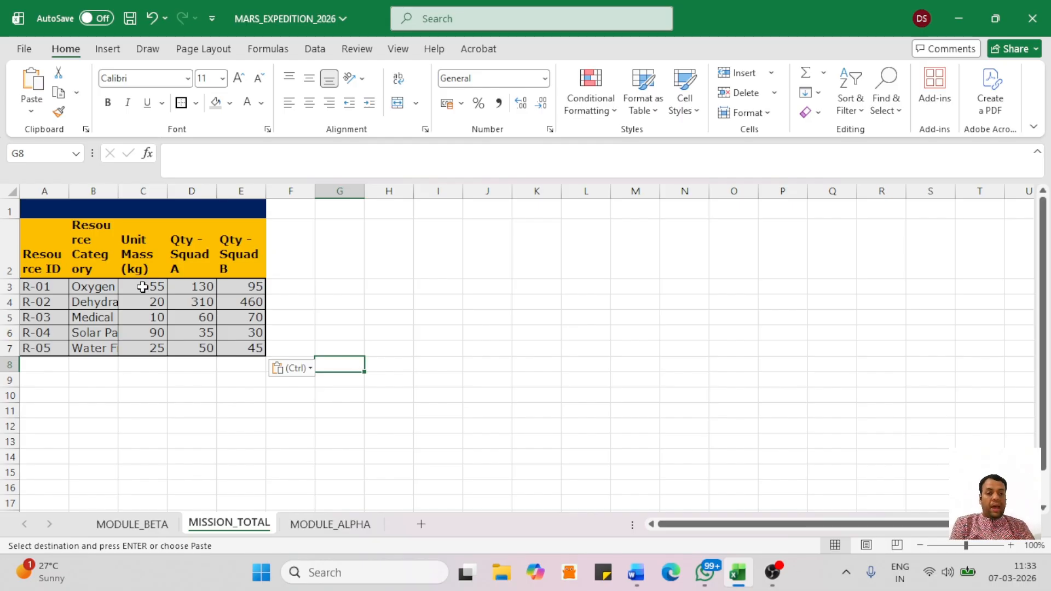
Clear the mass and quantity values in C3:E7 of MISSION_TOTAL and autofit the Resource Category column's width.
drag(142, 287, 257, 348)
key(Delete)
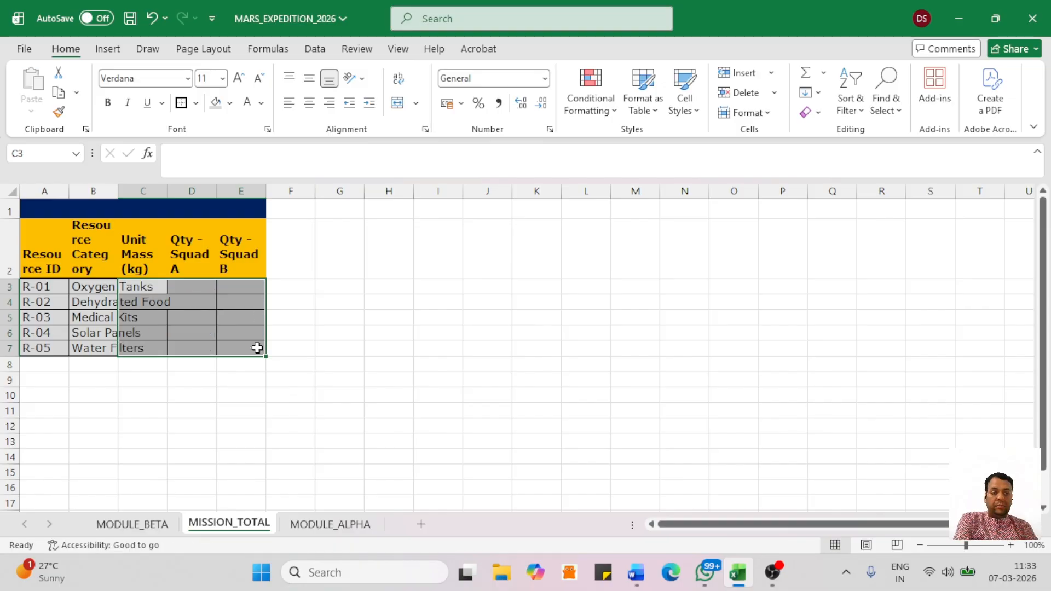
click(420, 350)
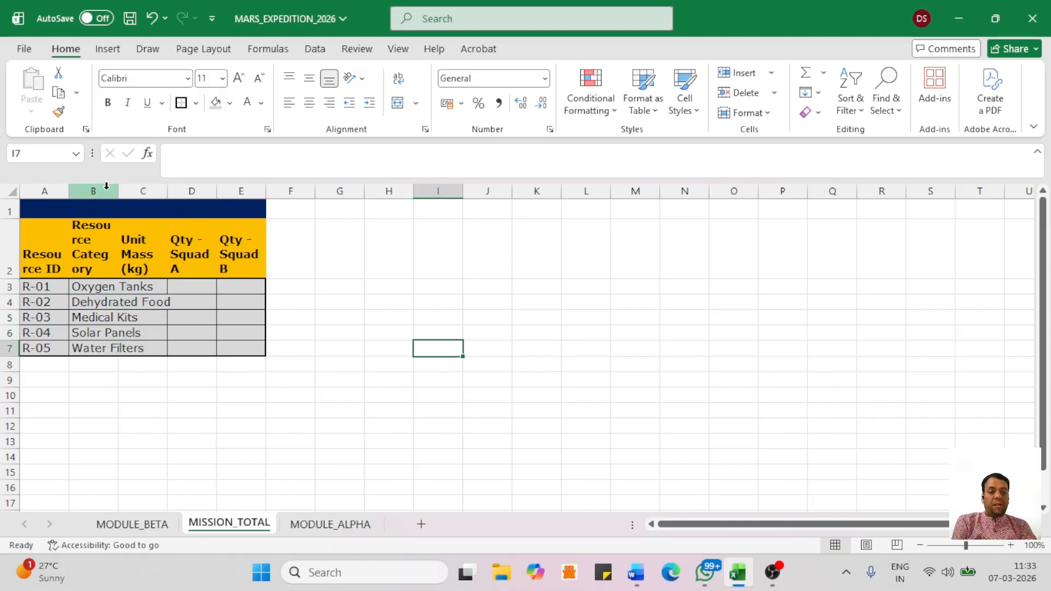
double_click(114, 196)
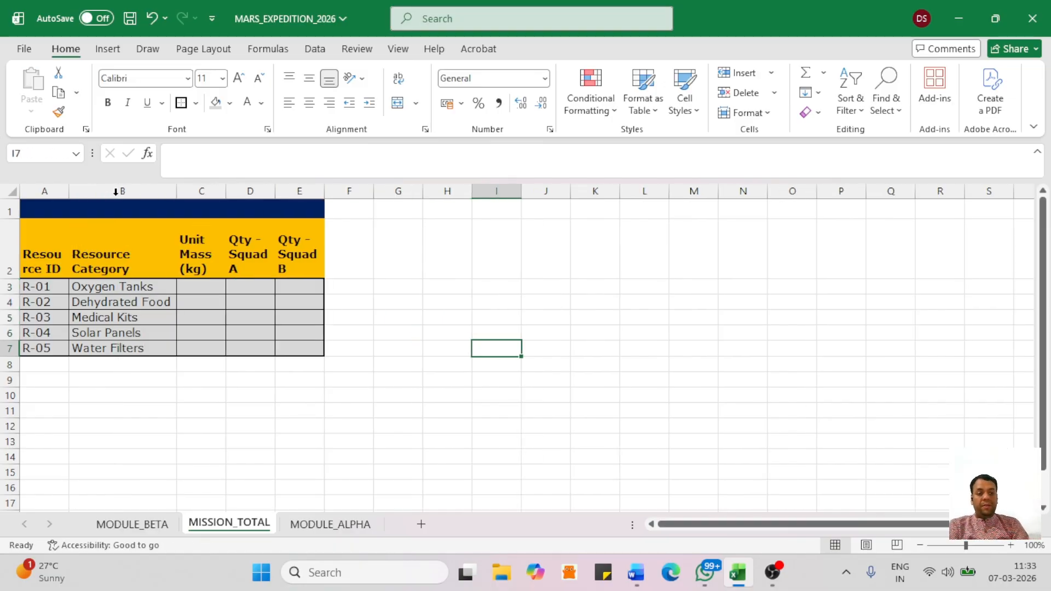
click(282, 425)
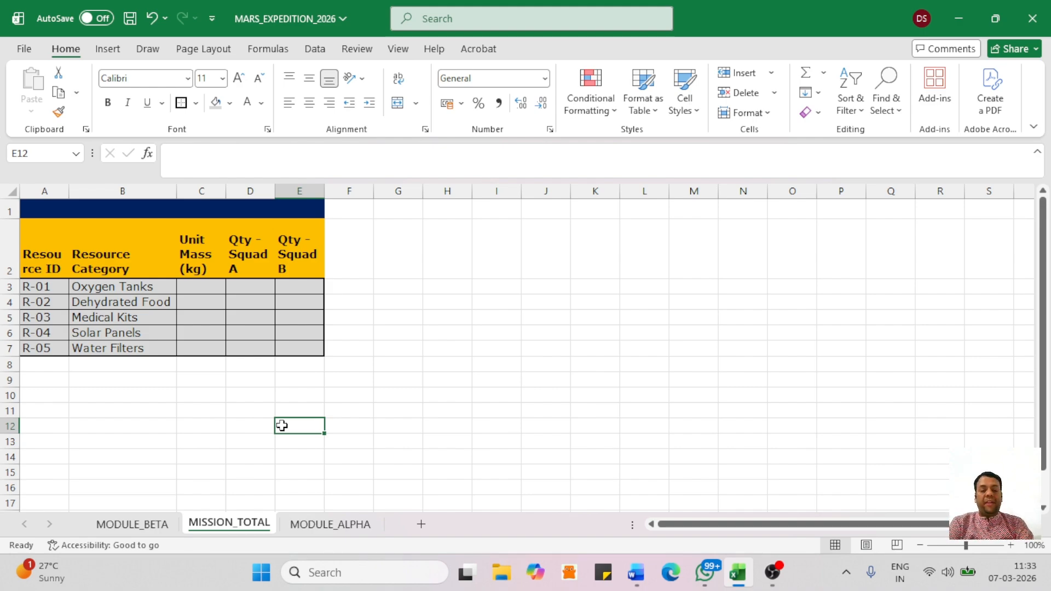
Change the header in D2 of MISSION_TOTAL to "SUM OF Qty - Squad A".
double_click(244, 261)
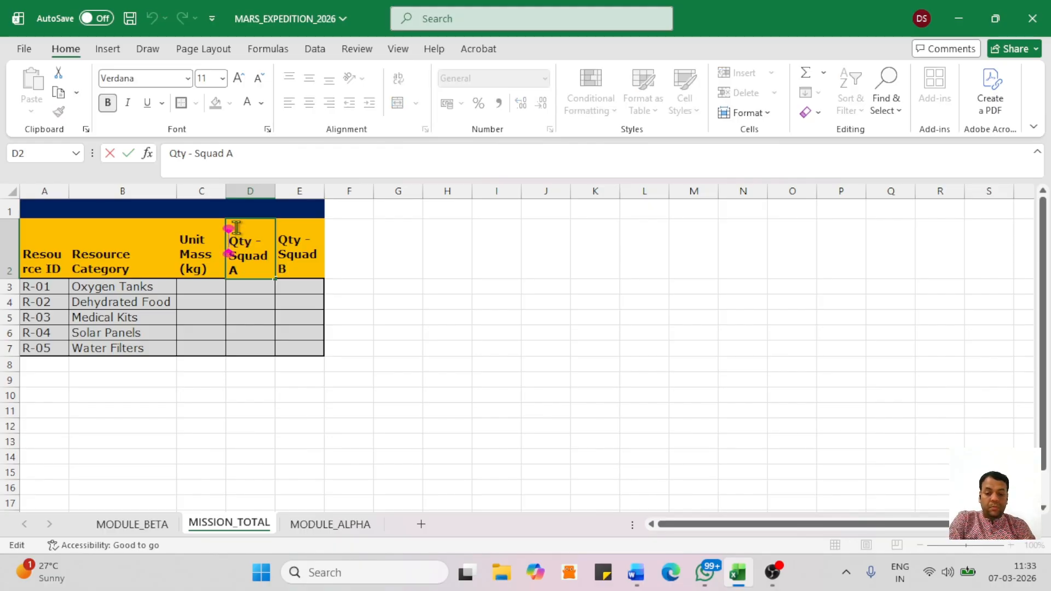
text(SUM )
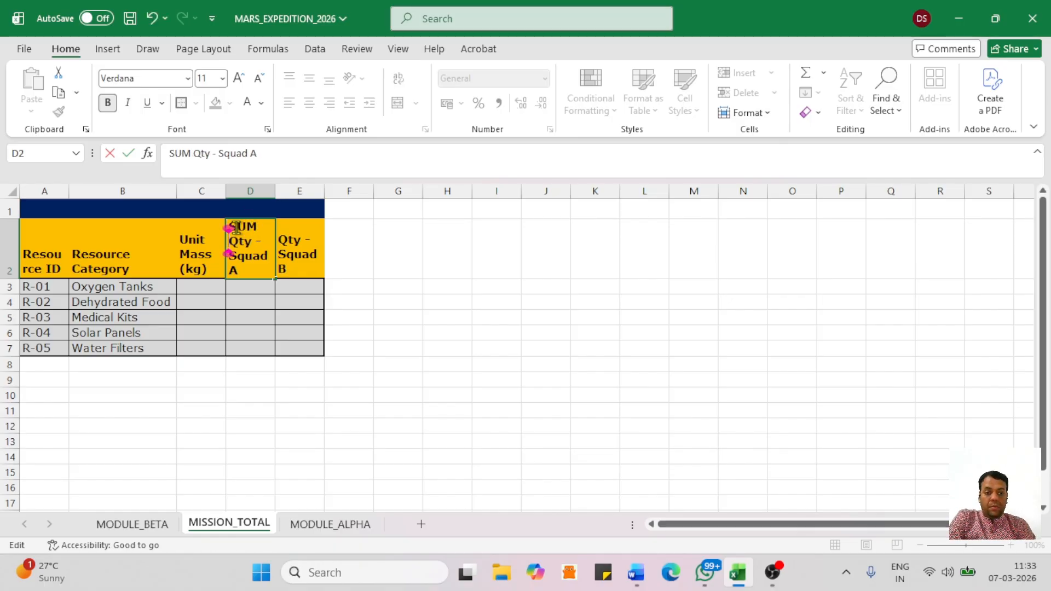
text(OF)
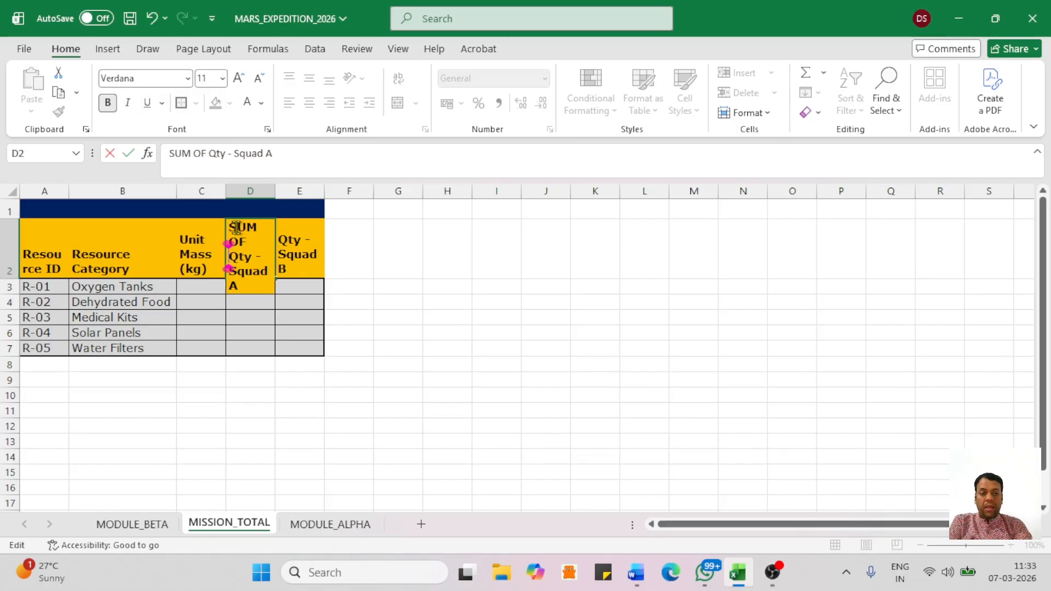
click(492, 344)
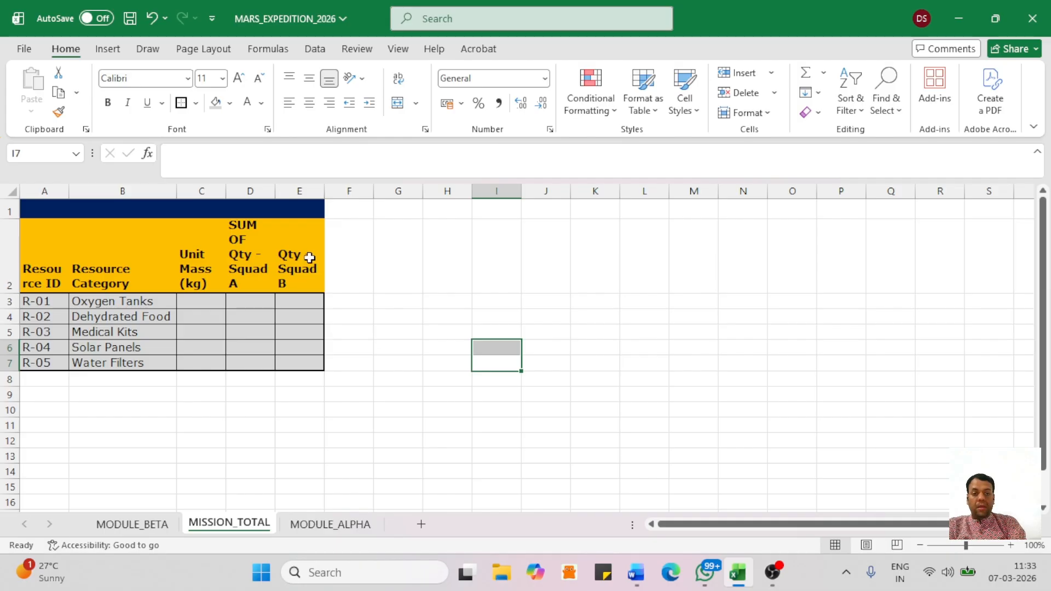
Change the header in E2 of MISSION_TOTAL to "SUM OF Qty - Squad B".
click(306, 255)
double_click(292, 245)
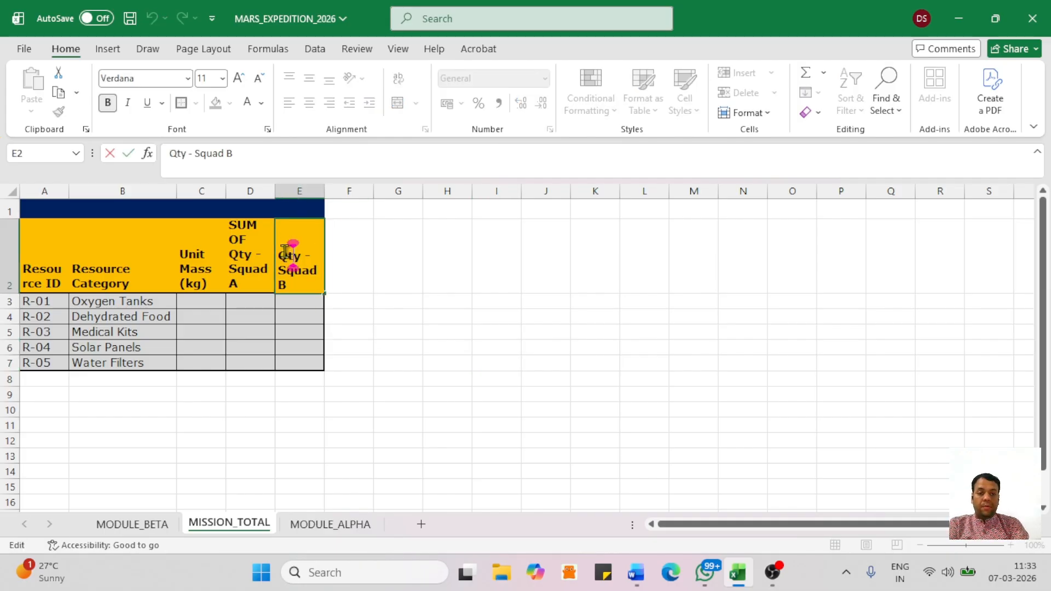
click(282, 253)
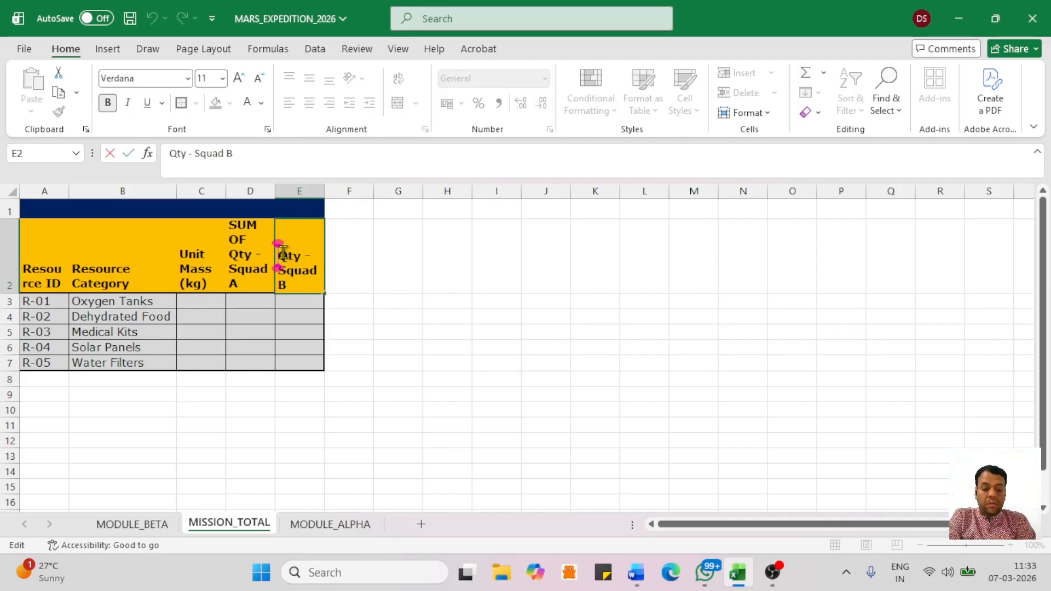
text(SUM OF)
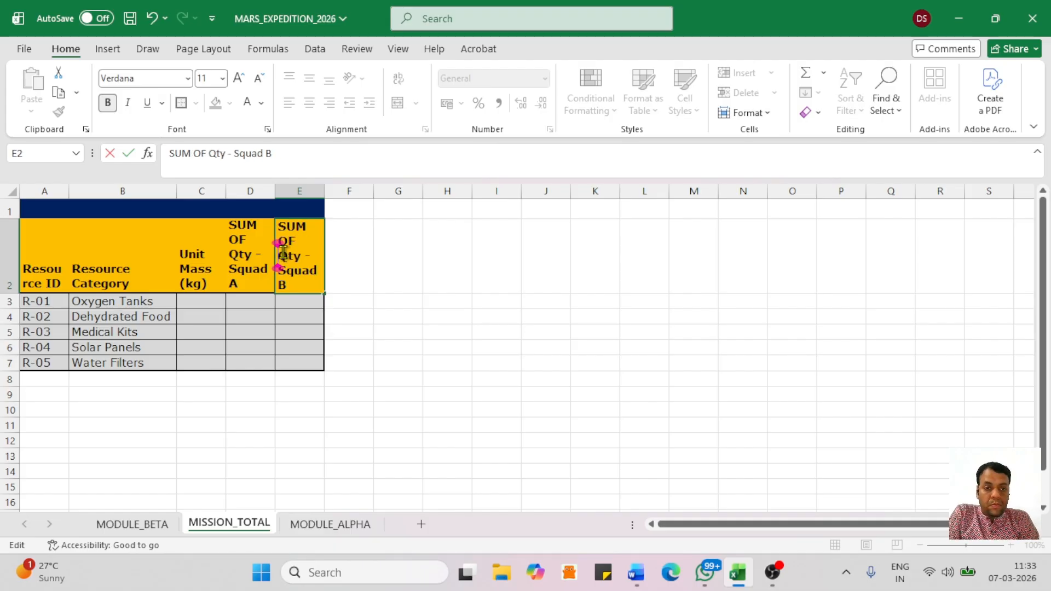
click(596, 410)
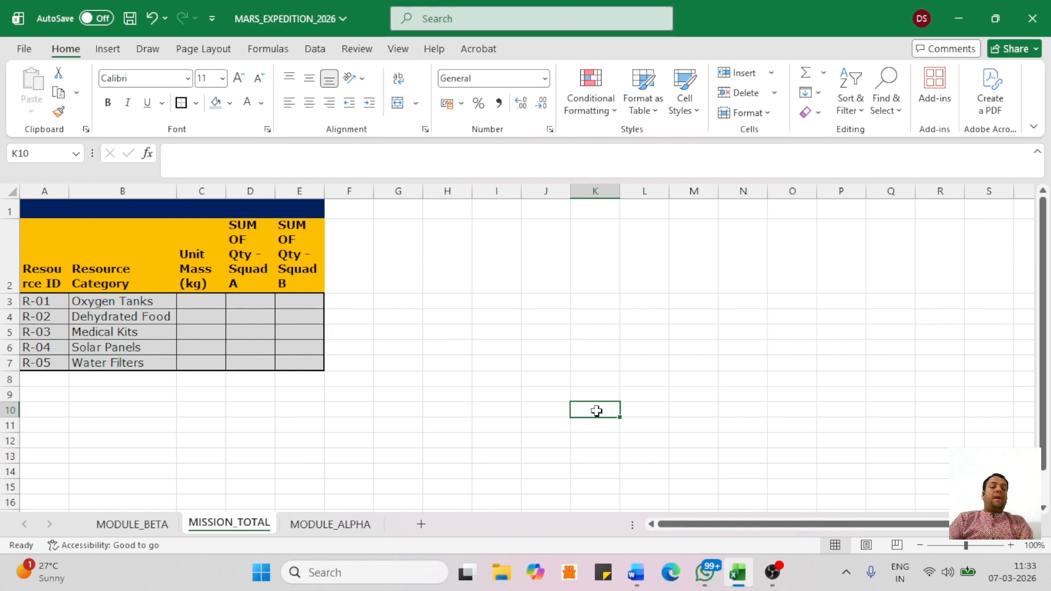
Move the MISSION_TOTAL sheet after MODULE_ALPHA and check the consolidation instructions in the Word document.
drag(219, 521, 398, 529)
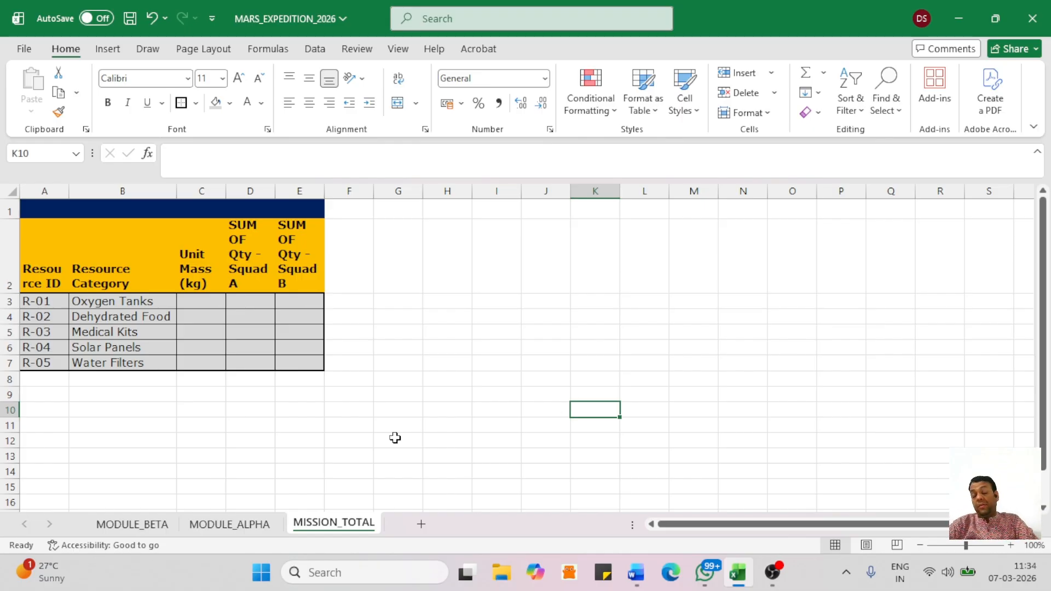
key(alt+Tab)
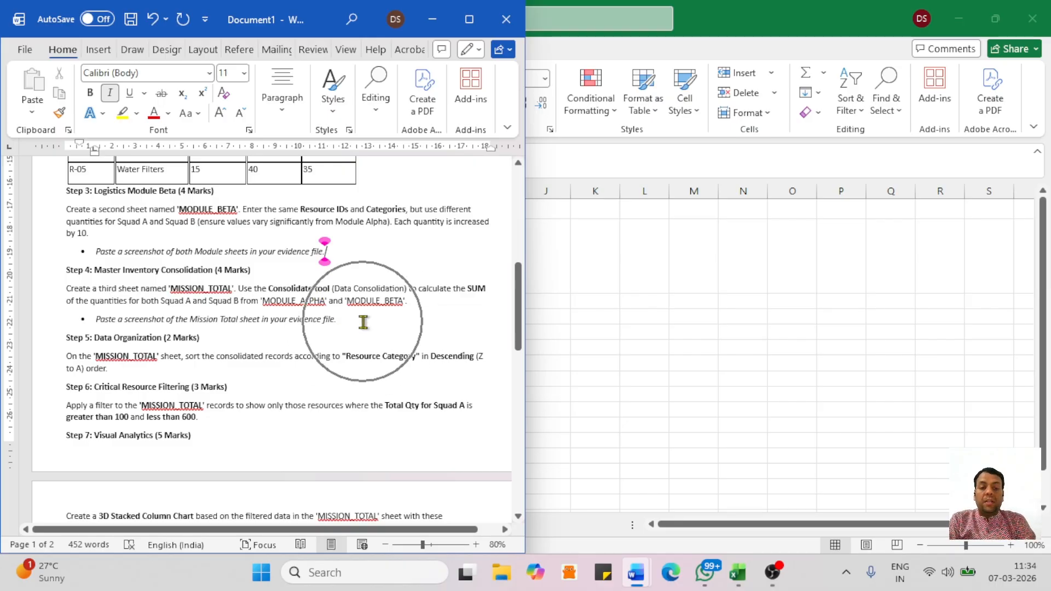
key(alt+Tab)
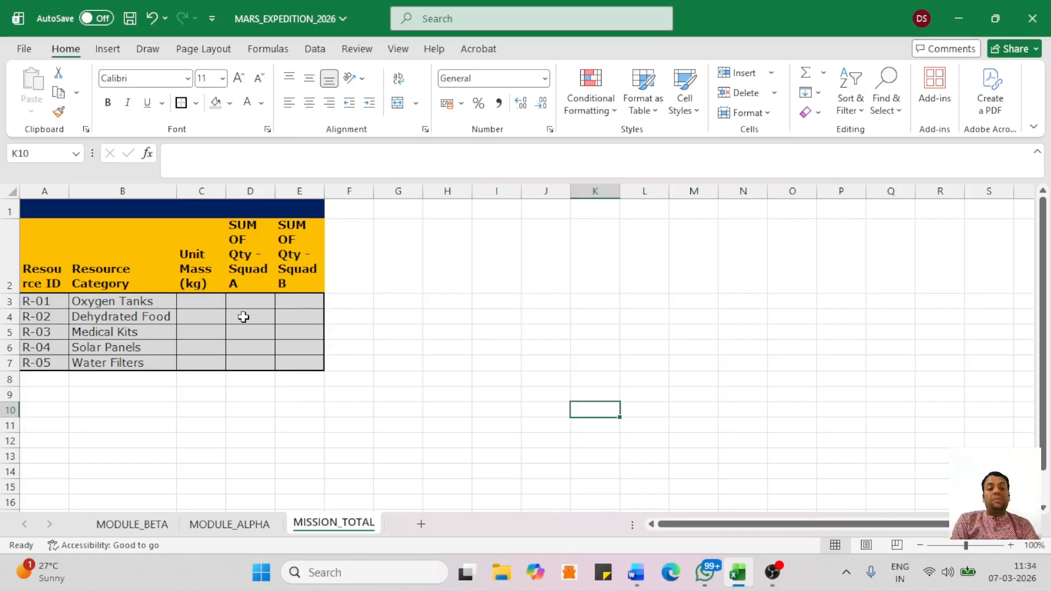
click(374, 406)
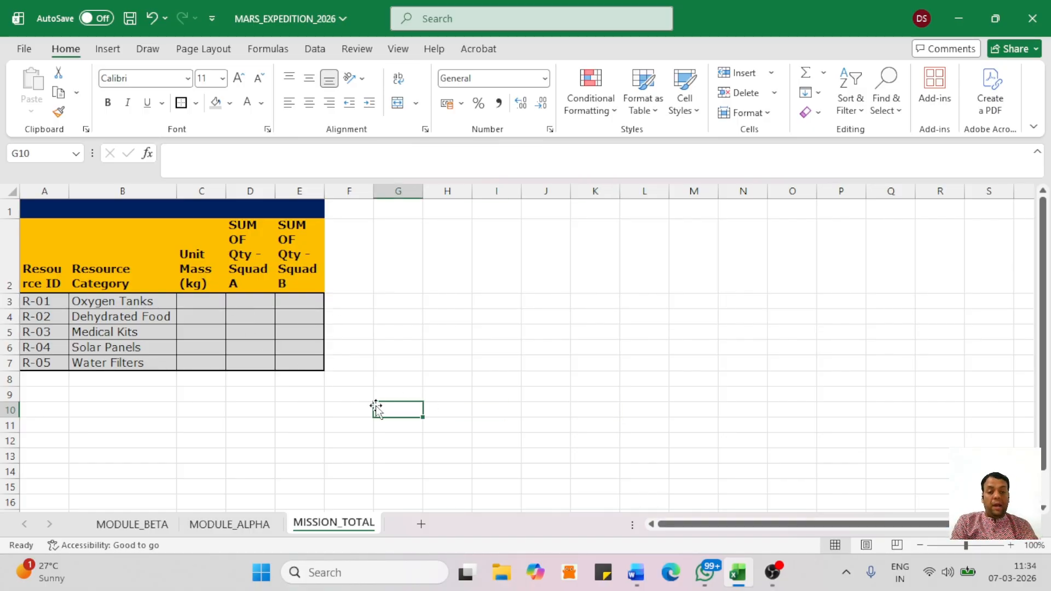
Select the empty Squad A and Squad B total cells D3:E7 on MISSION_TOTAL.
click(244, 299)
mouse_move(244, 299)
mouse_down()
mouse_move(279, 314)
mouse_move(289, 362)
mouse_up()
key(ctrl)
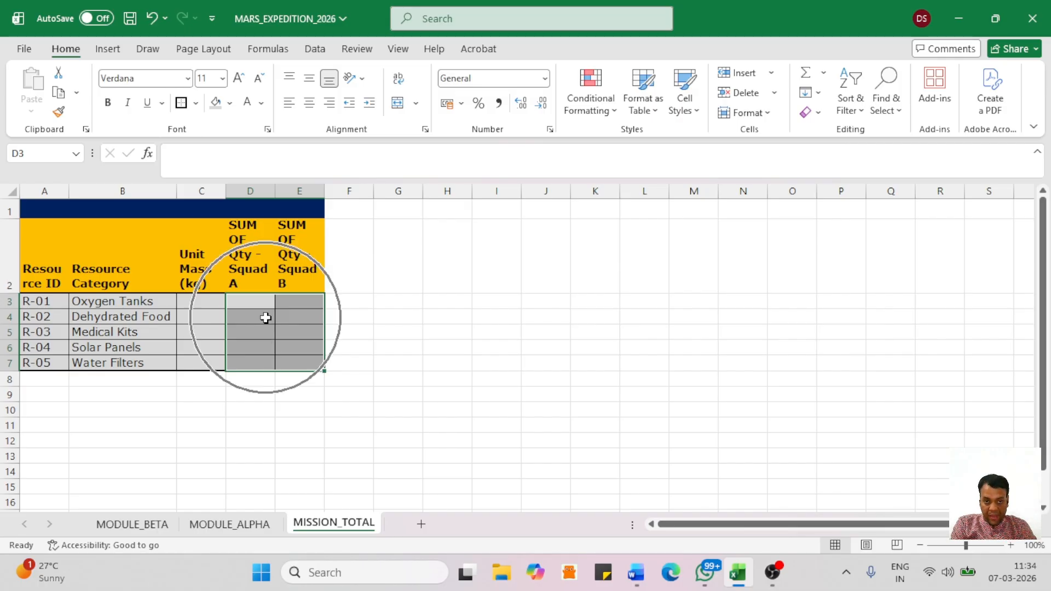
key(ctrl)
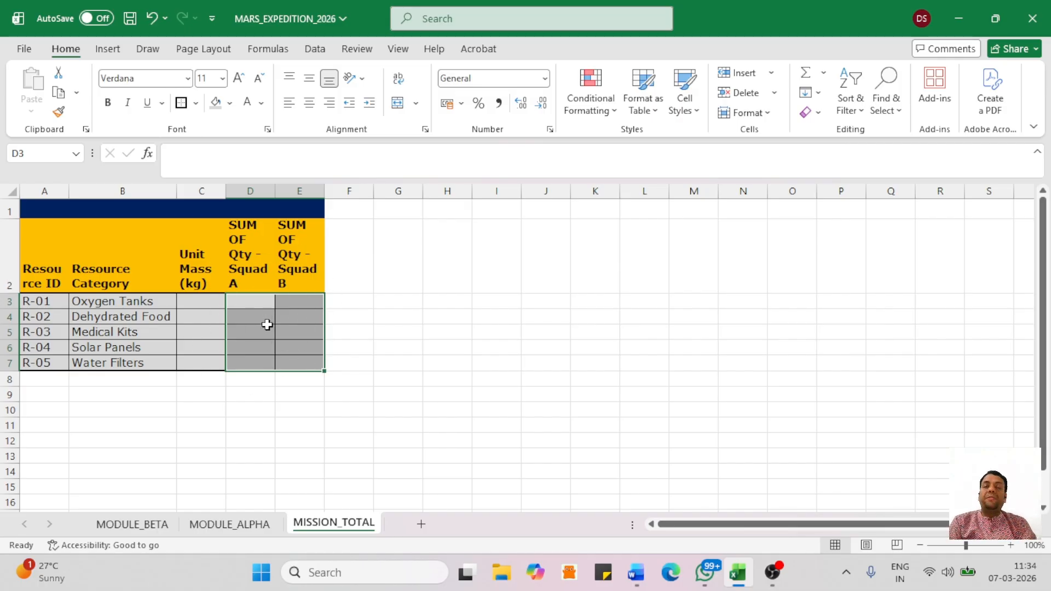
key(ctrl)
key(ctrl)
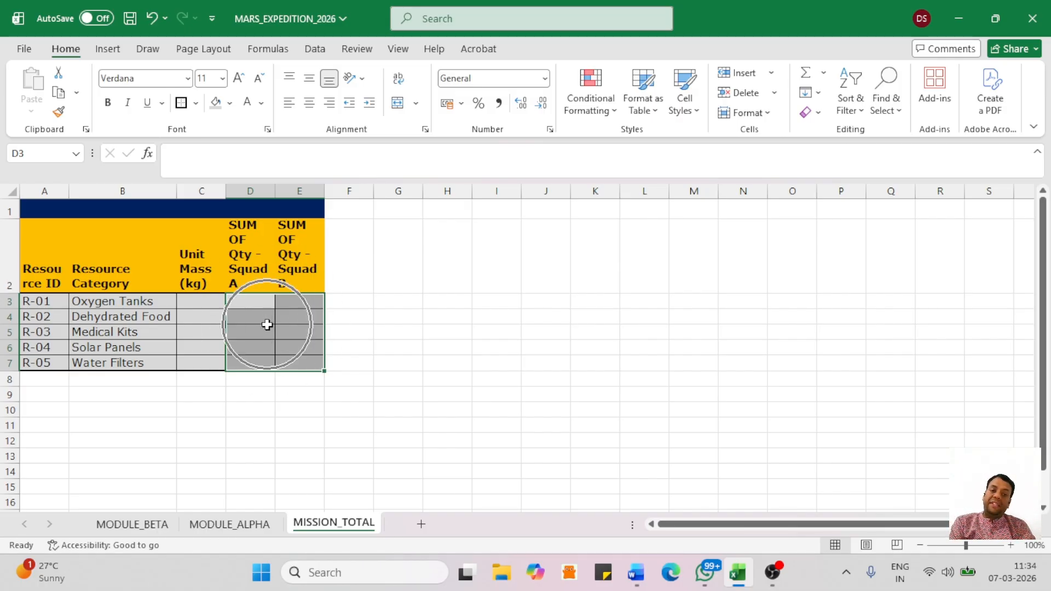
key(ctrl)
key(ctrl)
key(ctrl)
key(ctrl)
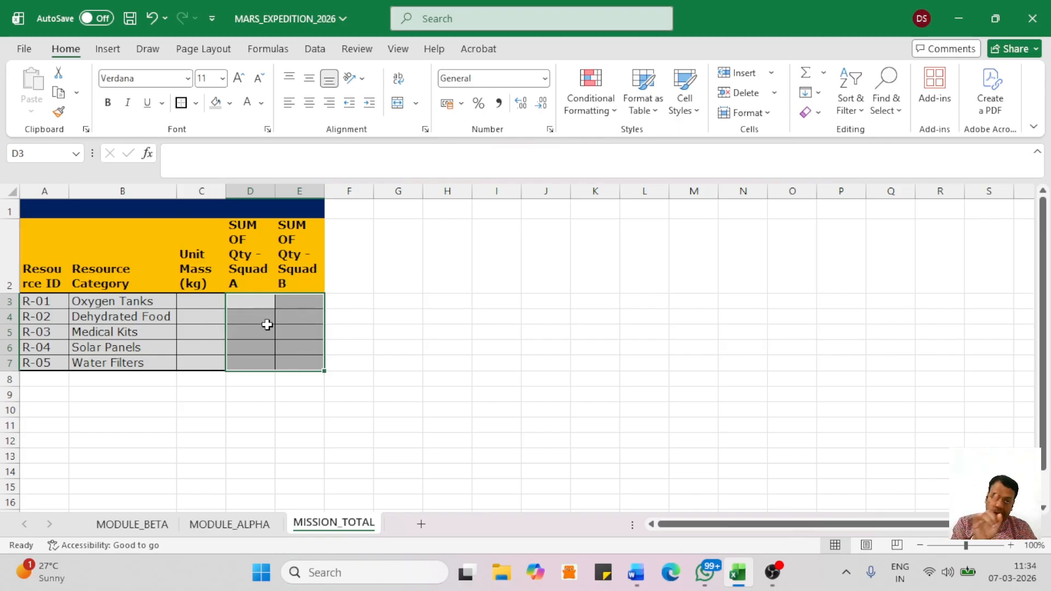
key(ctrl)
key(ctrl)
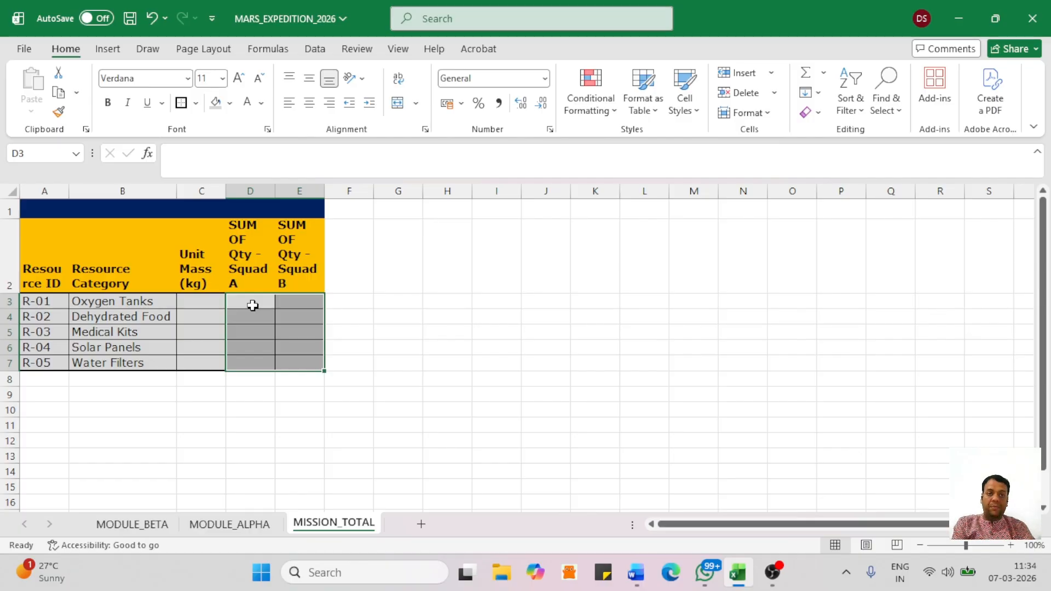
click(317, 54)
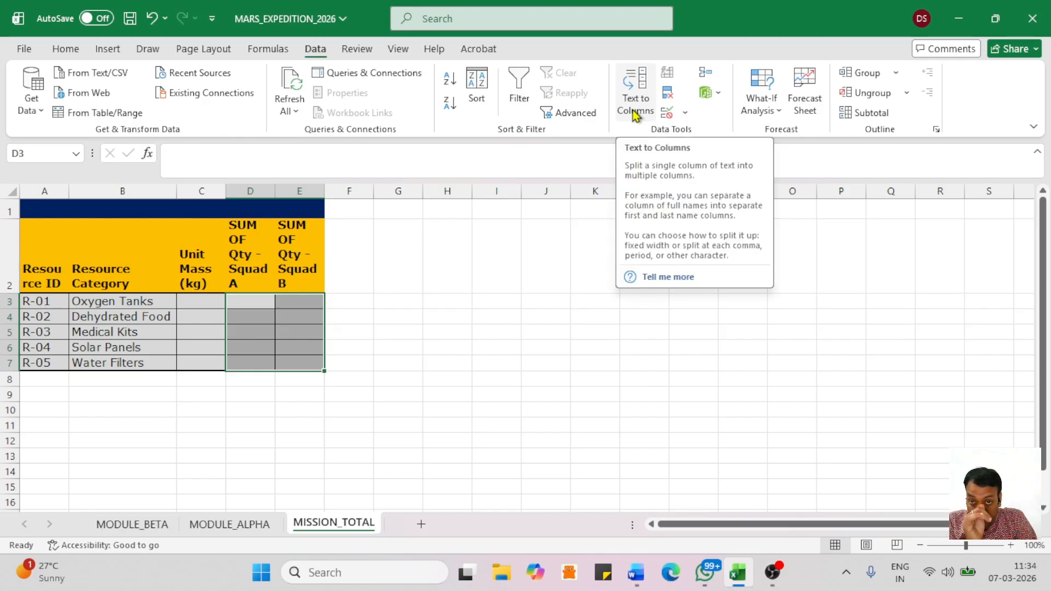
click(684, 114)
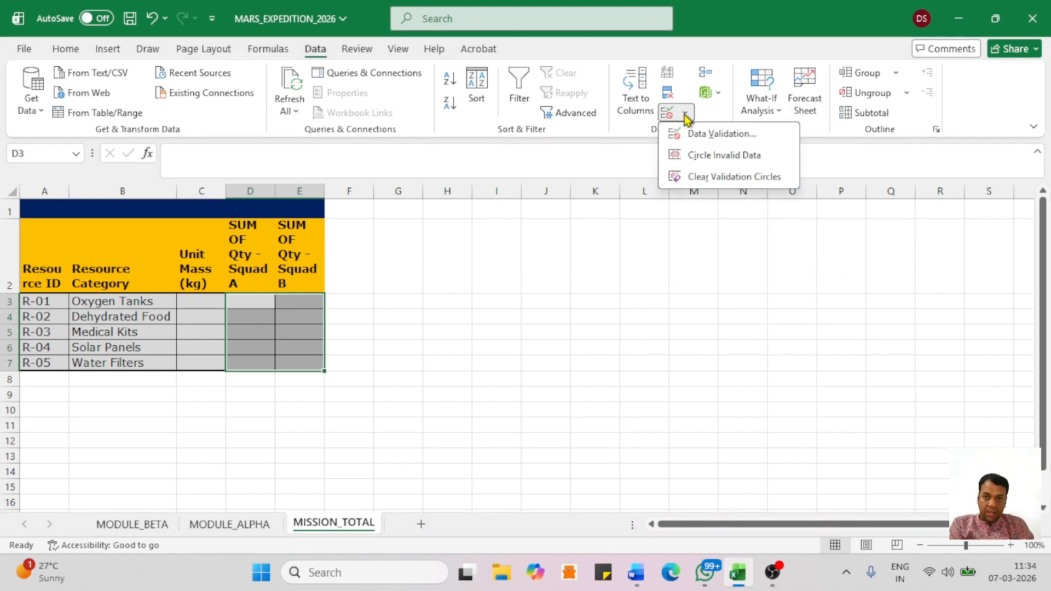
click(704, 79)
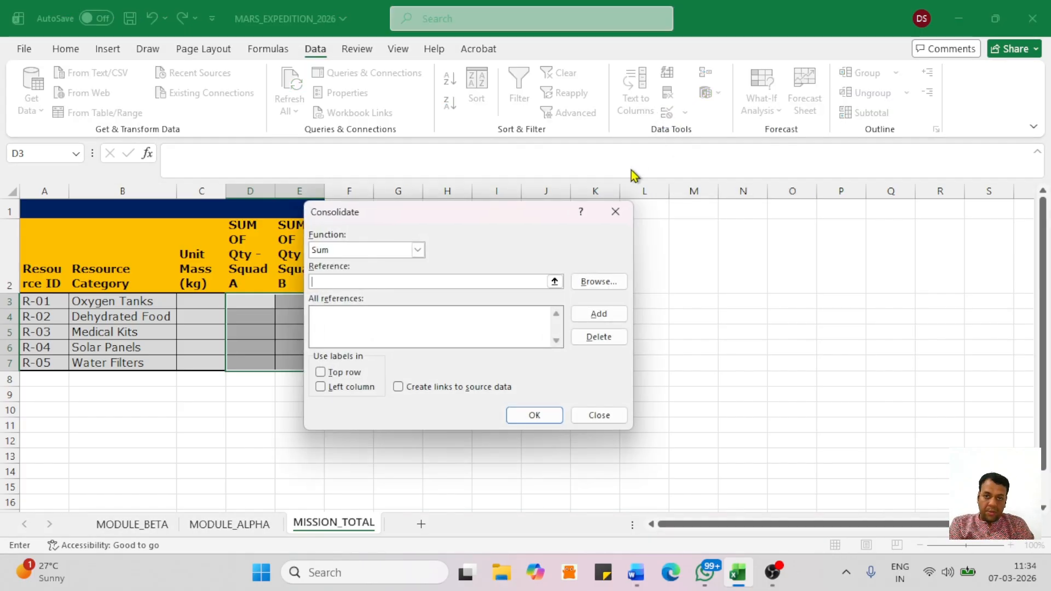
click(622, 212)
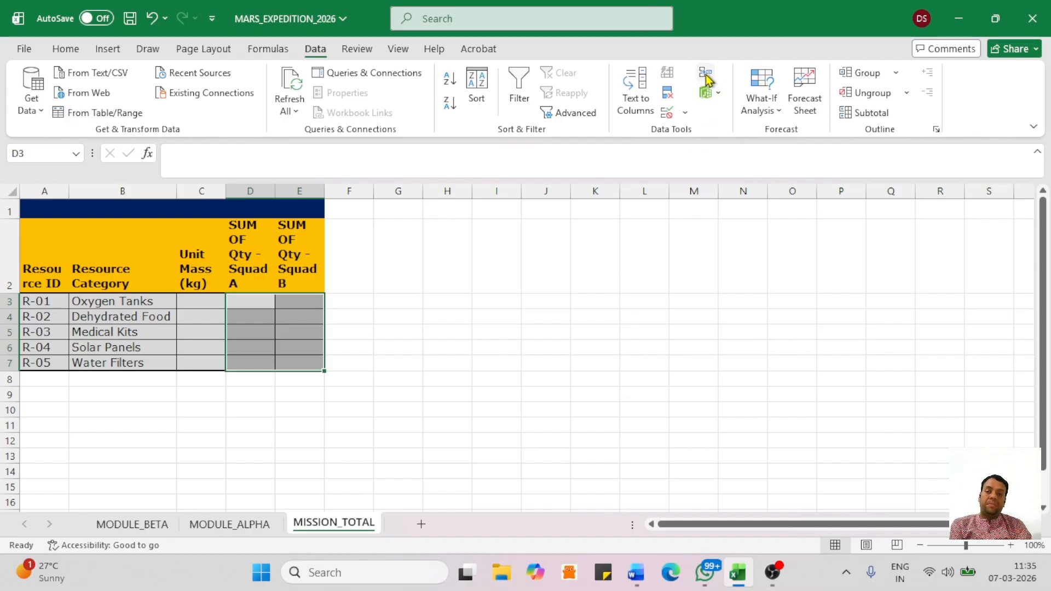
Start a data consolidation for the selected cells D3:E7 using the Sum function, keeping the table uncovered by the dialog.
click(706, 76)
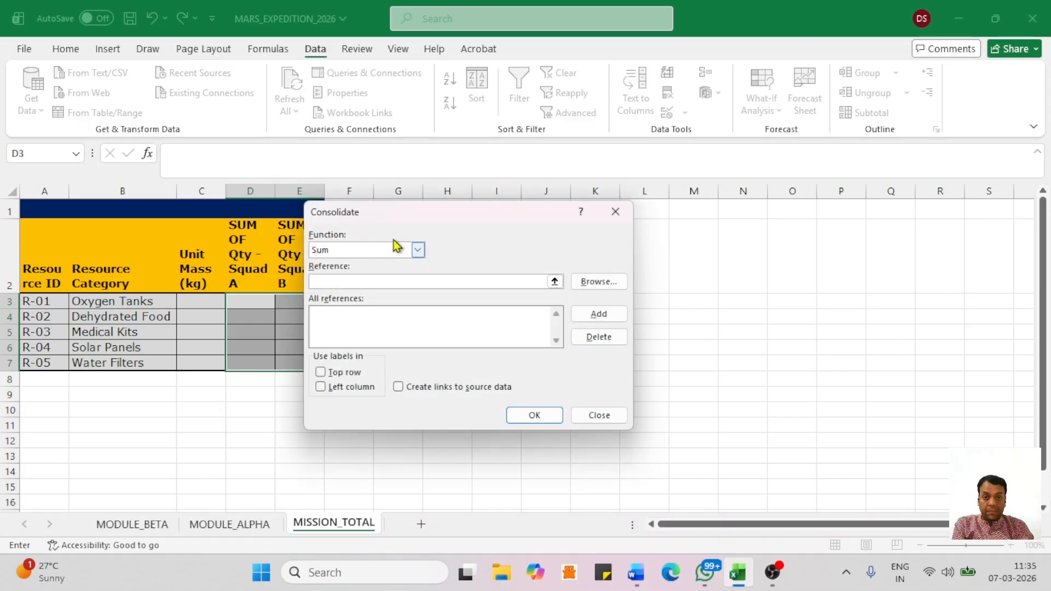
drag(453, 222, 634, 215)
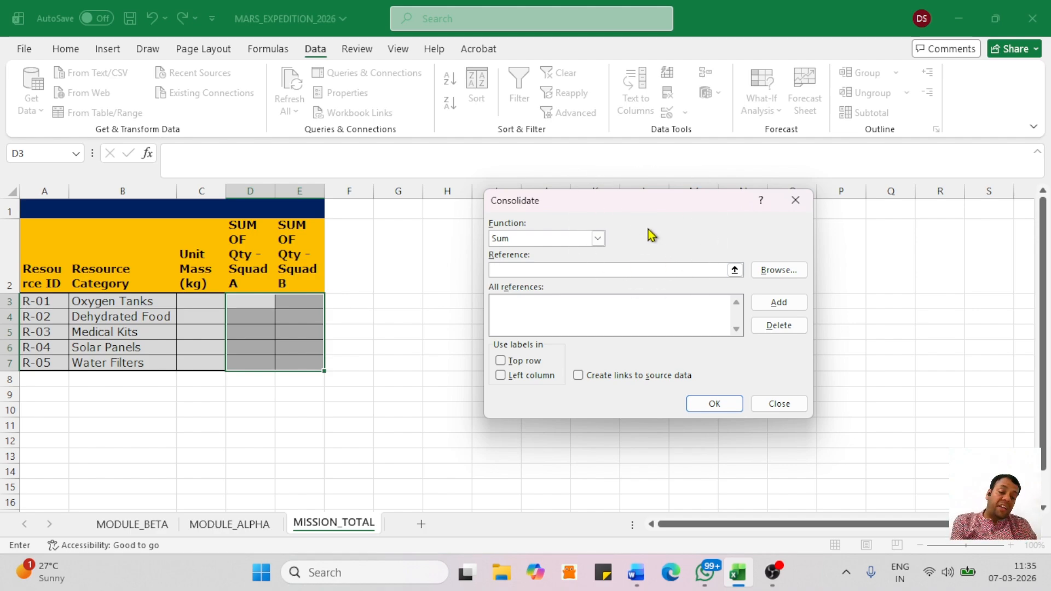
click(597, 243)
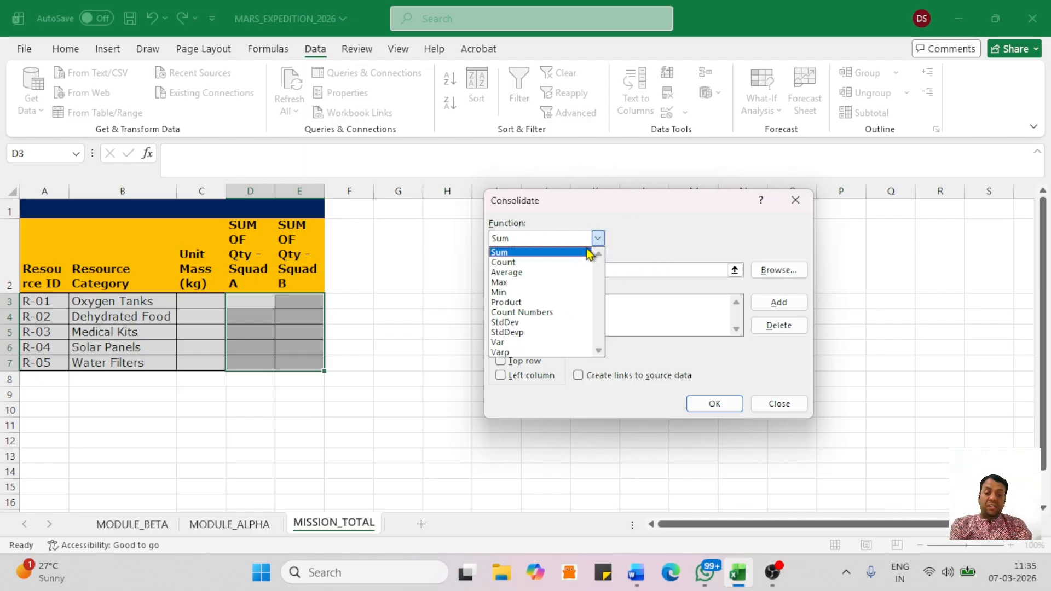
click(570, 252)
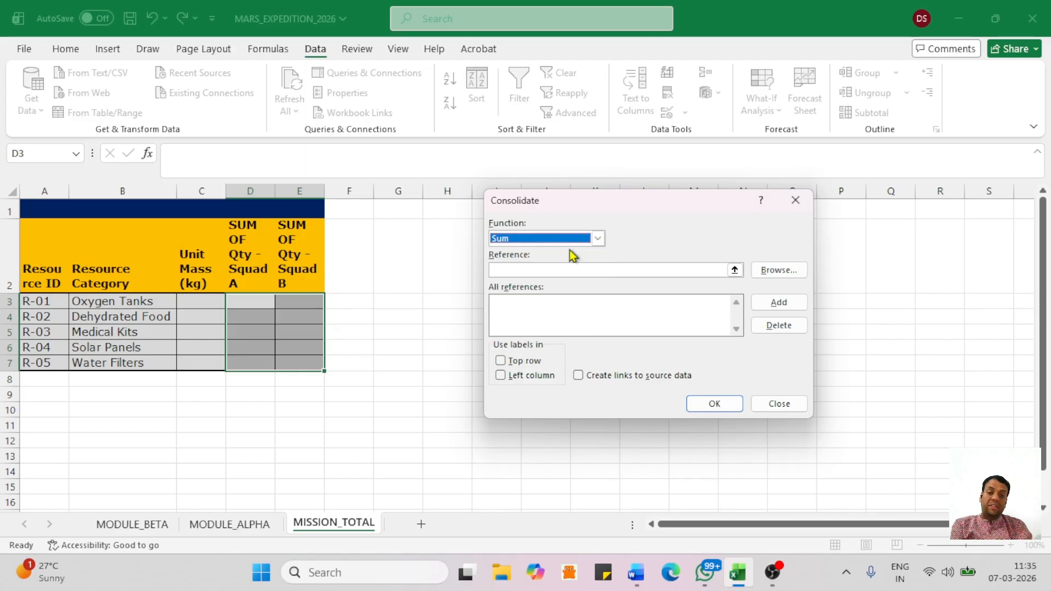
Keep Sum as the consolidation function and activate the reference entry for picking a source range.
click(599, 239)
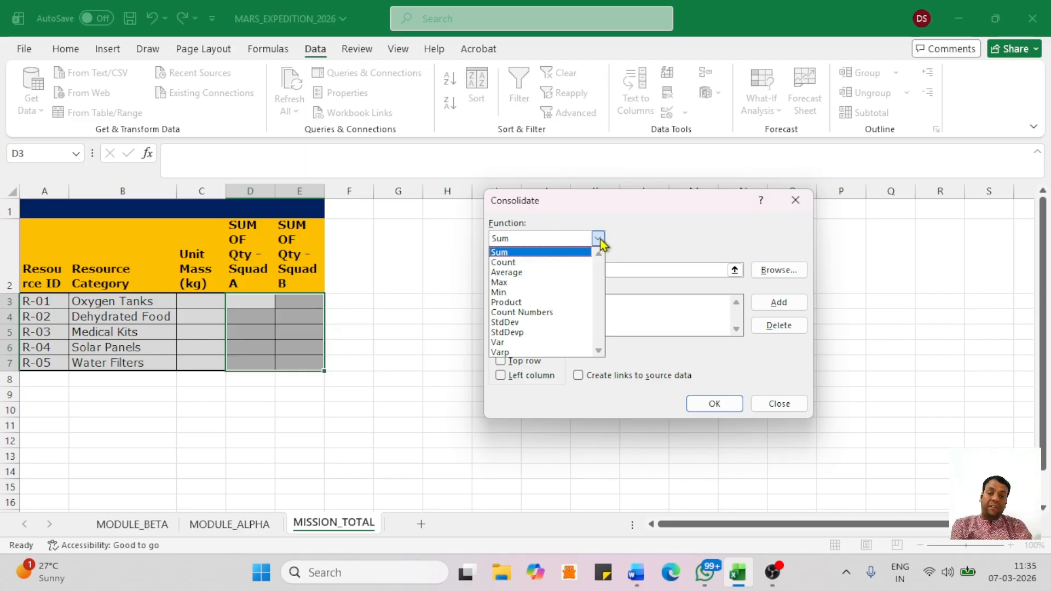
click(576, 255)
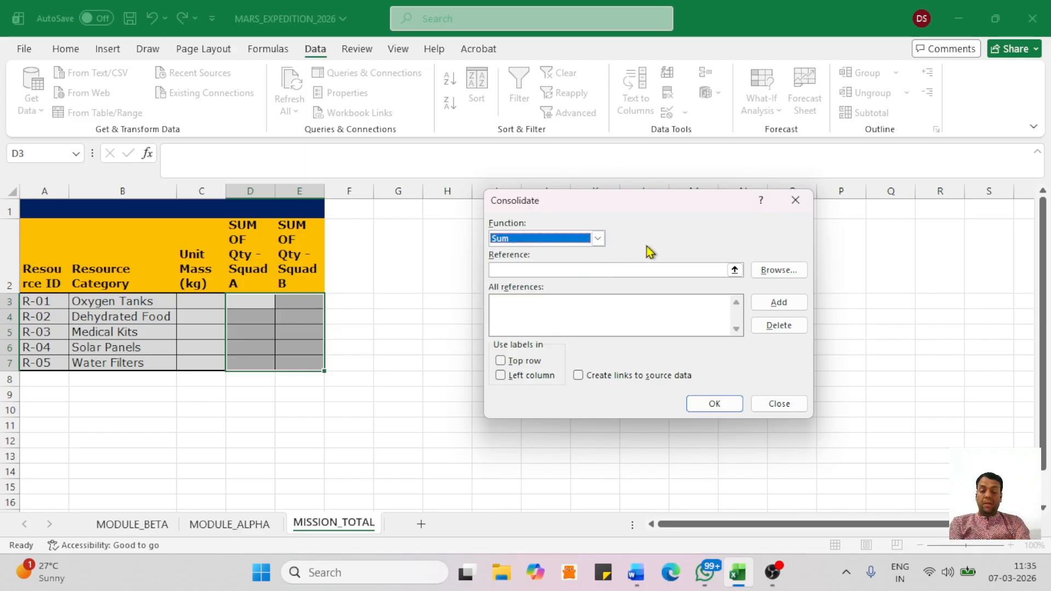
click(592, 270)
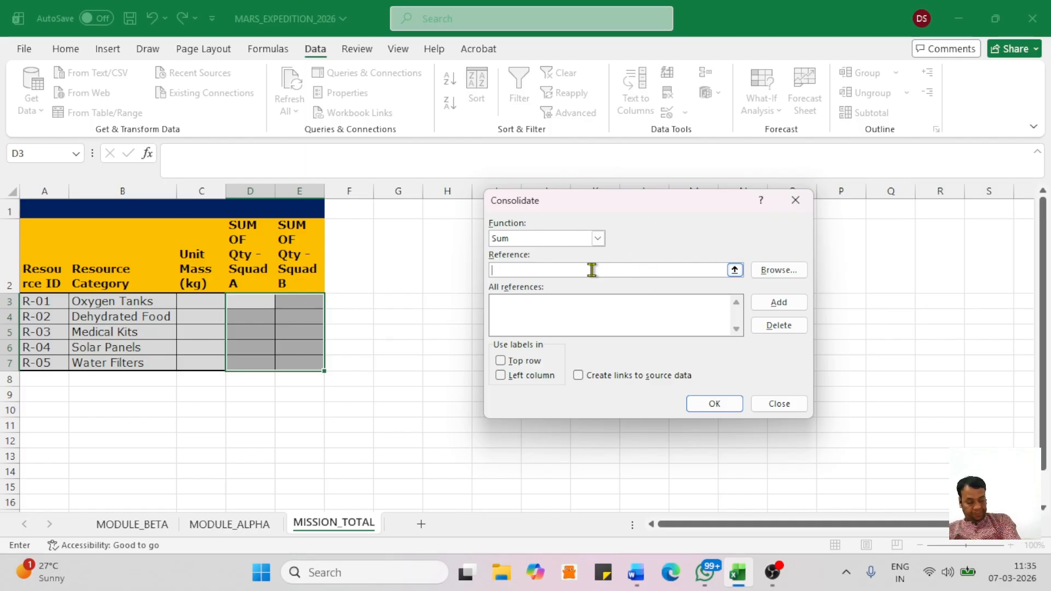
key(ctrl)
key(ctrl)
key(ctrl)
key(ctrl)
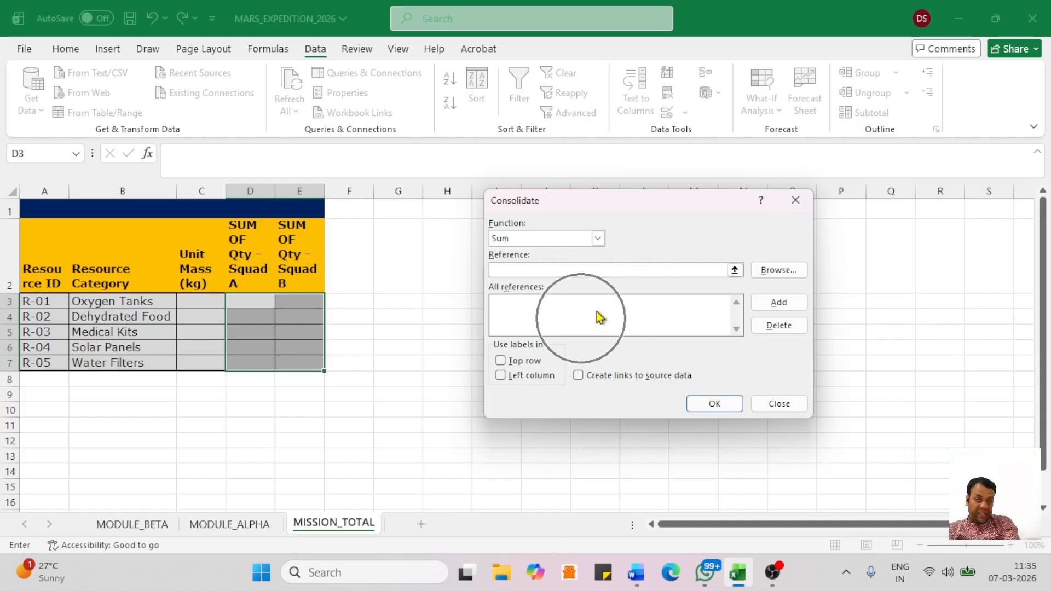
key(ctrl)
key(ctrl)
key(ctrl)
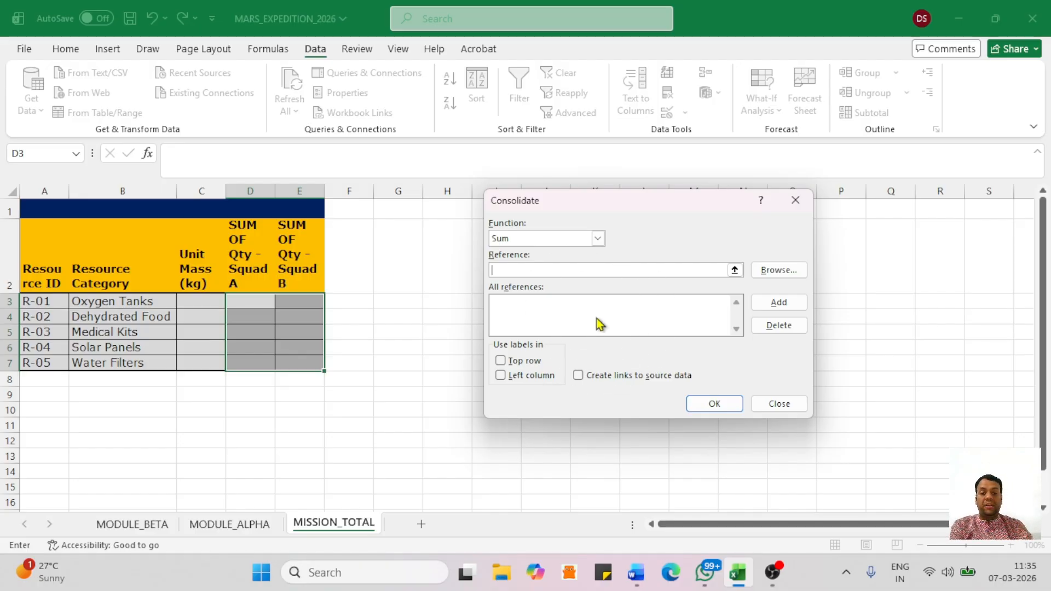
key(ctrl)
key(ctrl)
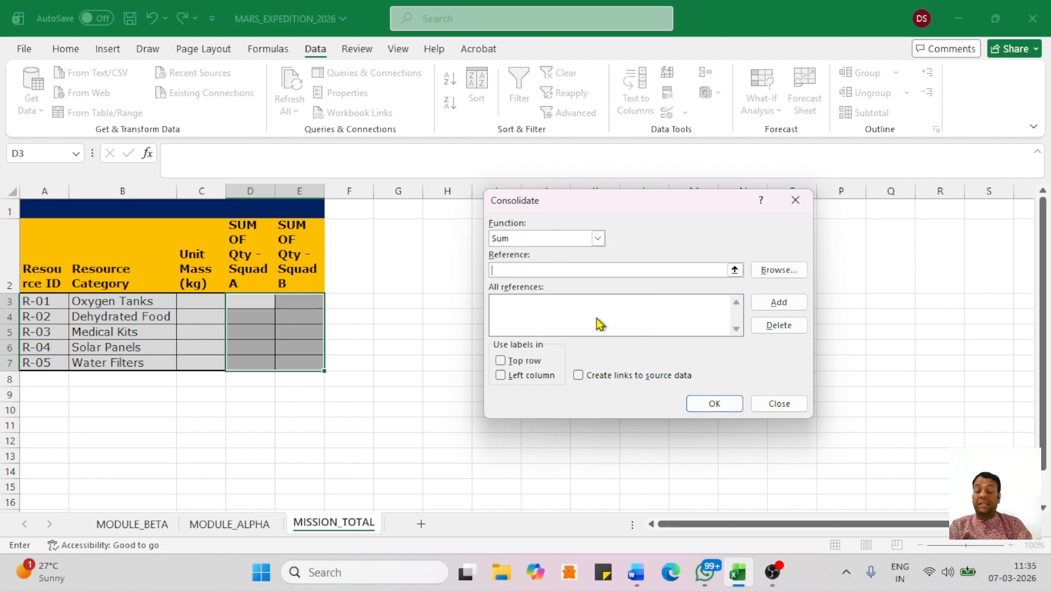
key(ctrl)
key(ctrl)
key(ctrl)
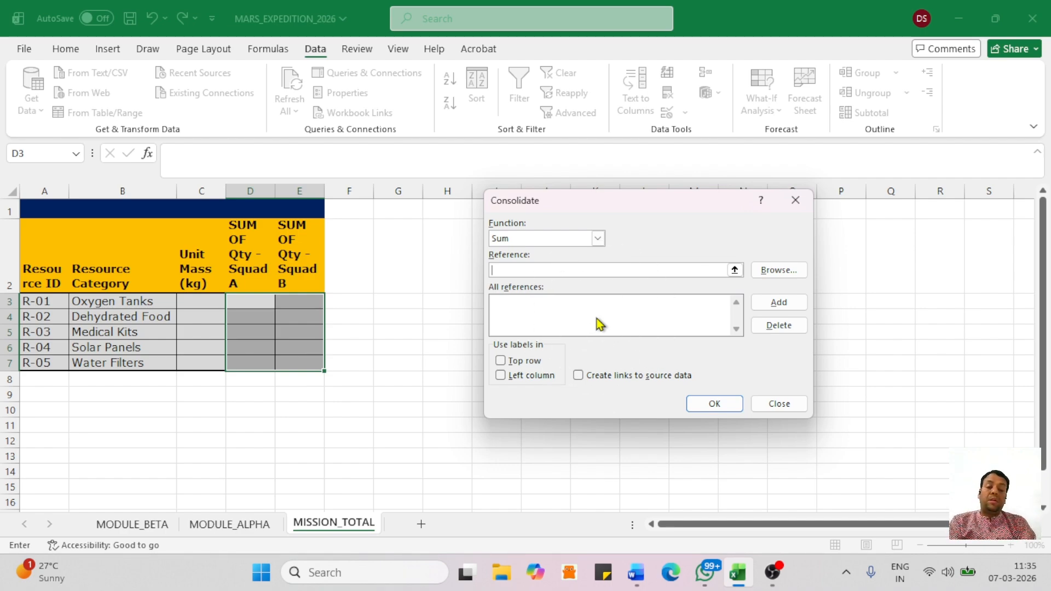
key(ctrl)
key(ctrl)
key(ctrl)
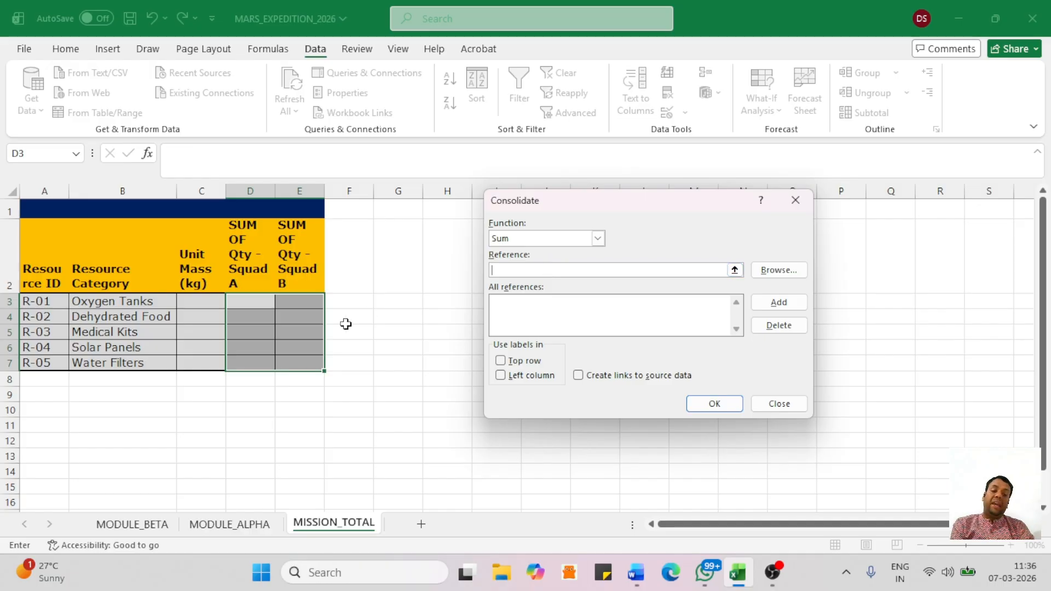
Add the Squad A and Squad B quantities D3:E7 of MODULE_ALPHA as a consolidation reference.
click(234, 526)
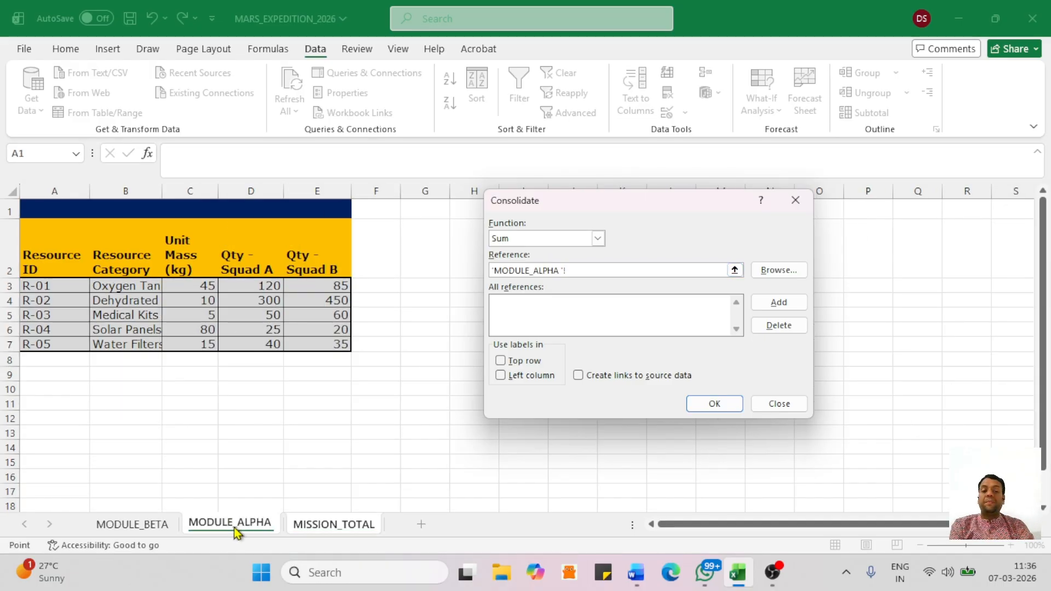
drag(245, 283, 312, 343)
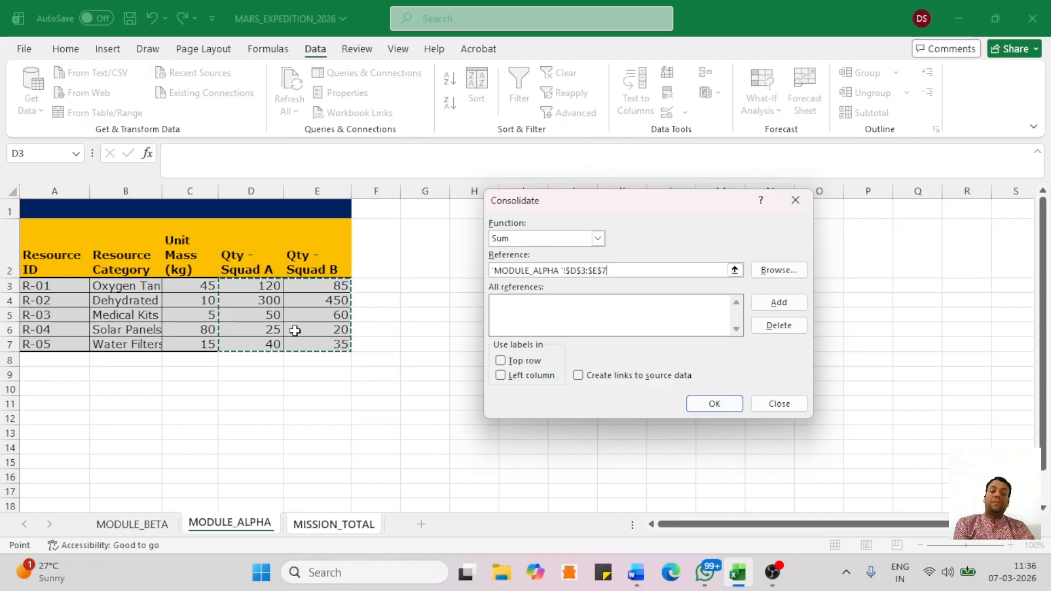
click(641, 275)
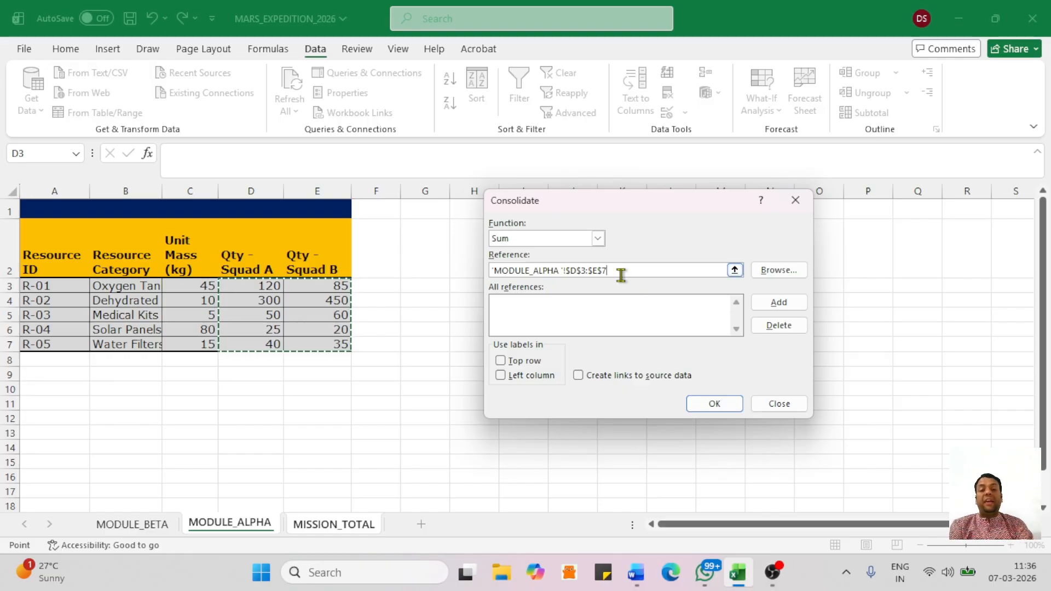
click(792, 304)
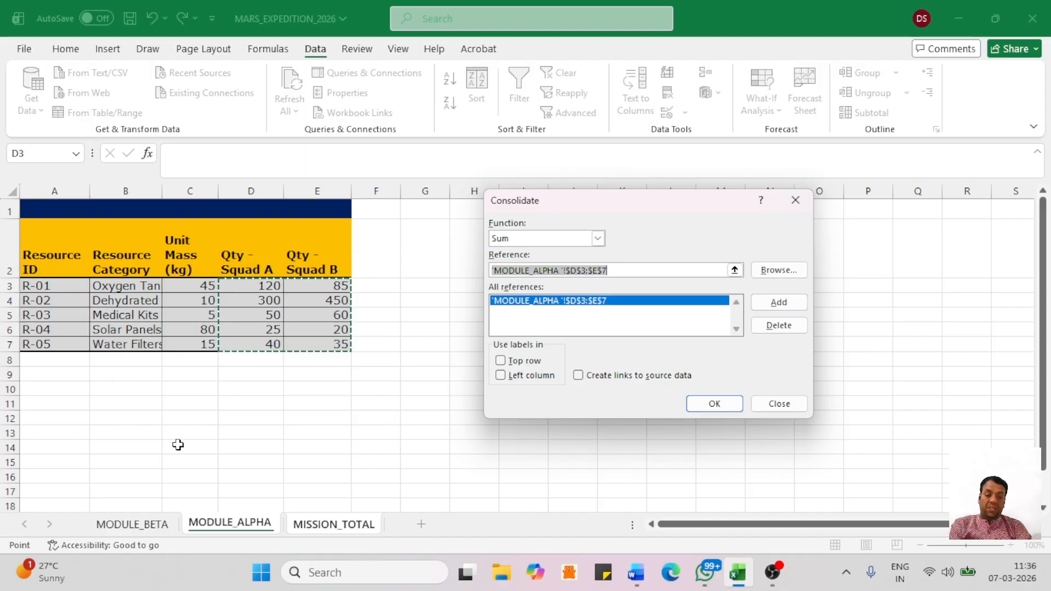
Add MODULE_BETA cells D3:E7 as the second reference and run the consolidation into MISSION_TOTAL.
click(148, 526)
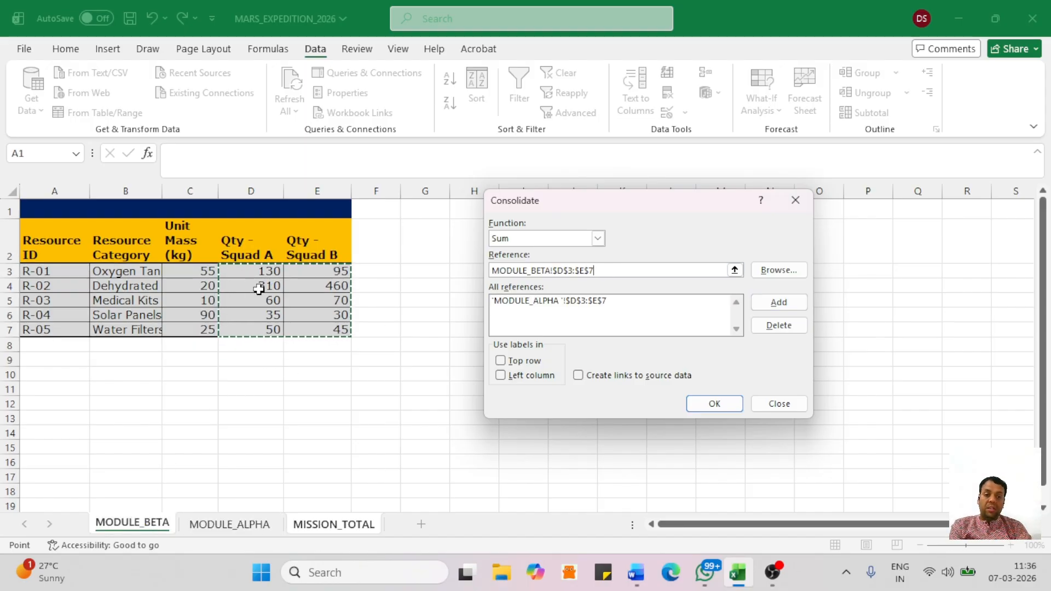
drag(240, 272, 325, 327)
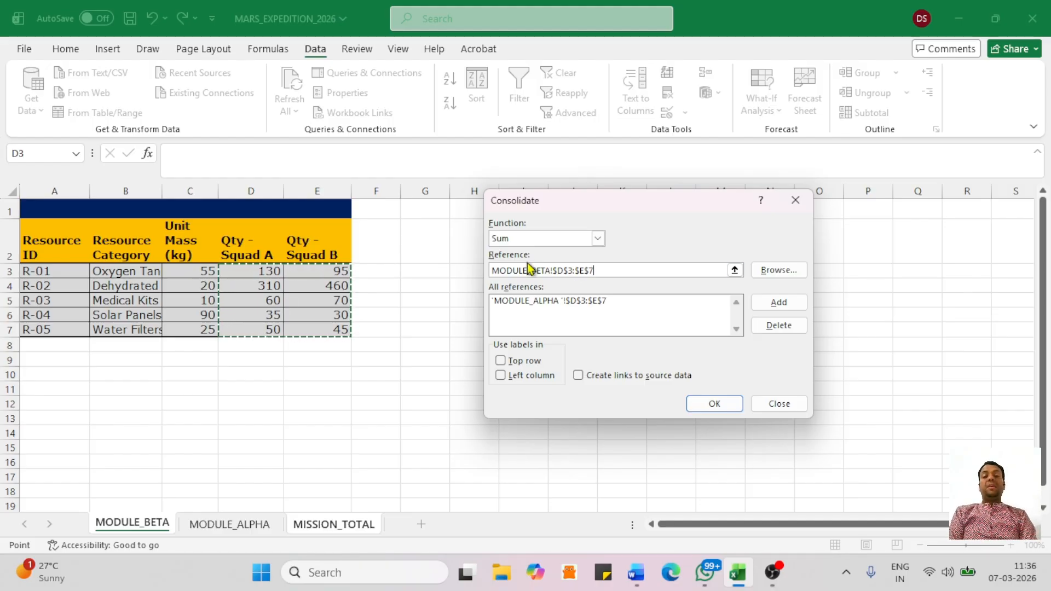
click(778, 305)
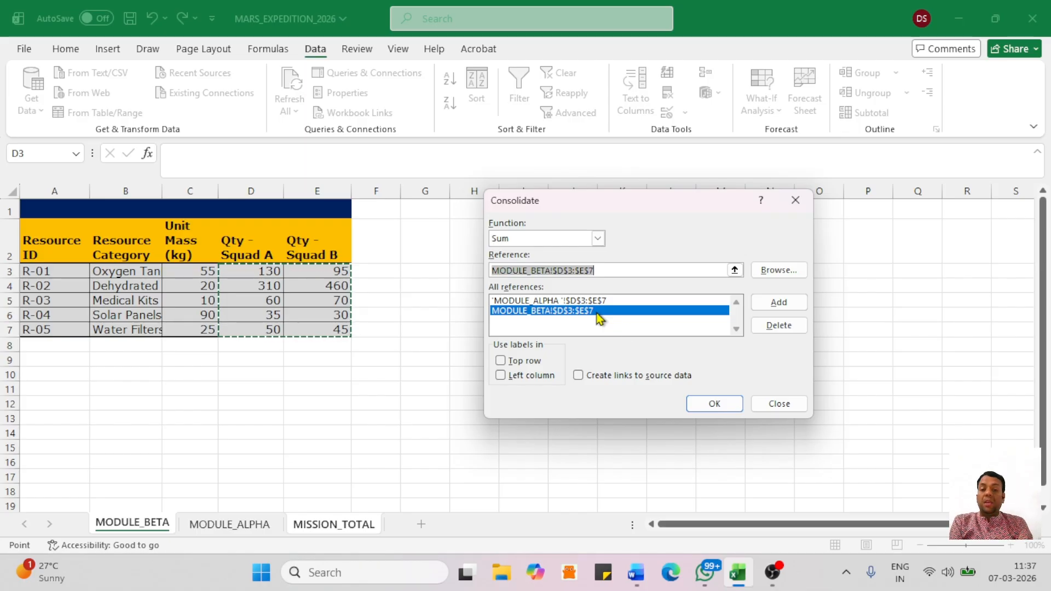
click(712, 404)
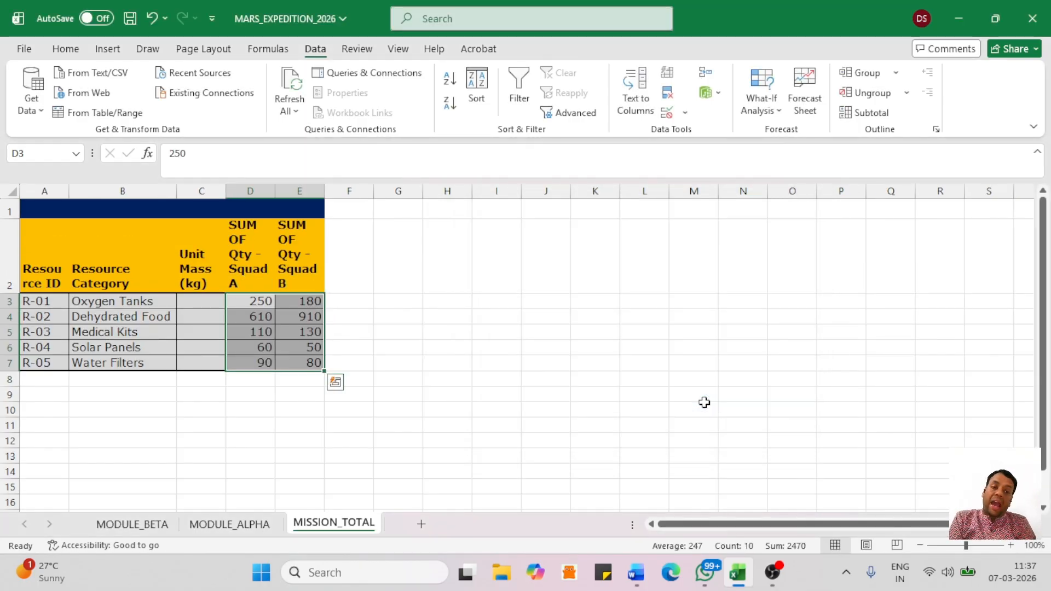
click(470, 424)
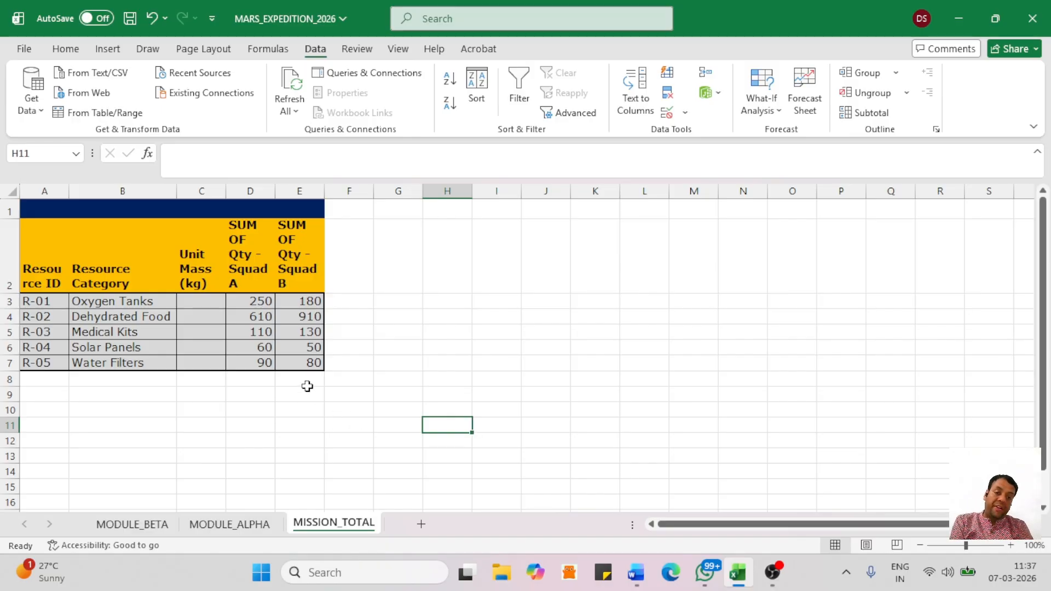
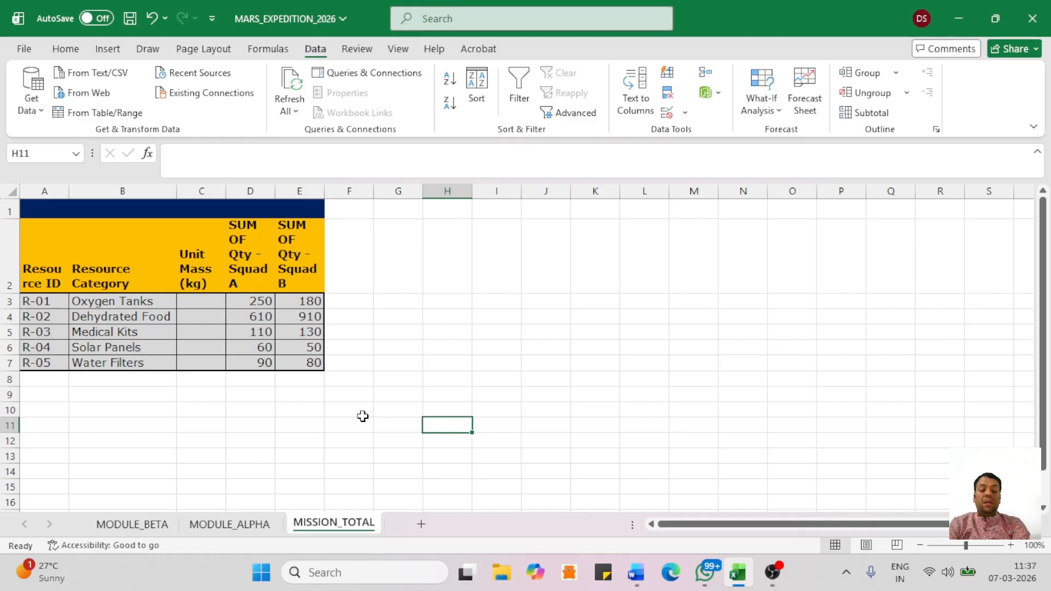
Check the Step 5 sorting instruction in the Word document and return to the Excel workbook.
key(alt+Tab)
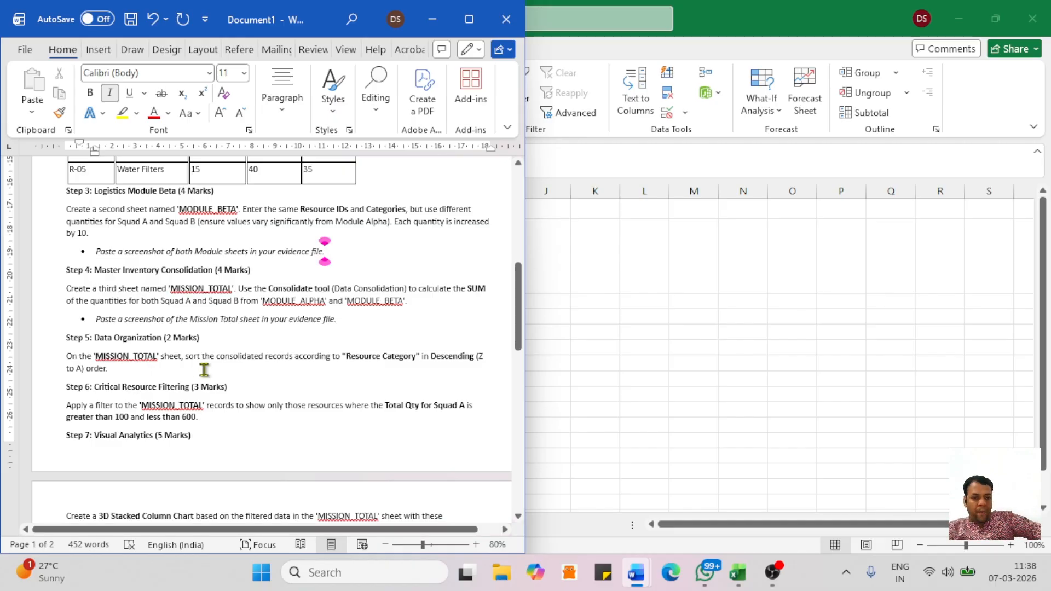
drag(186, 356, 403, 366)
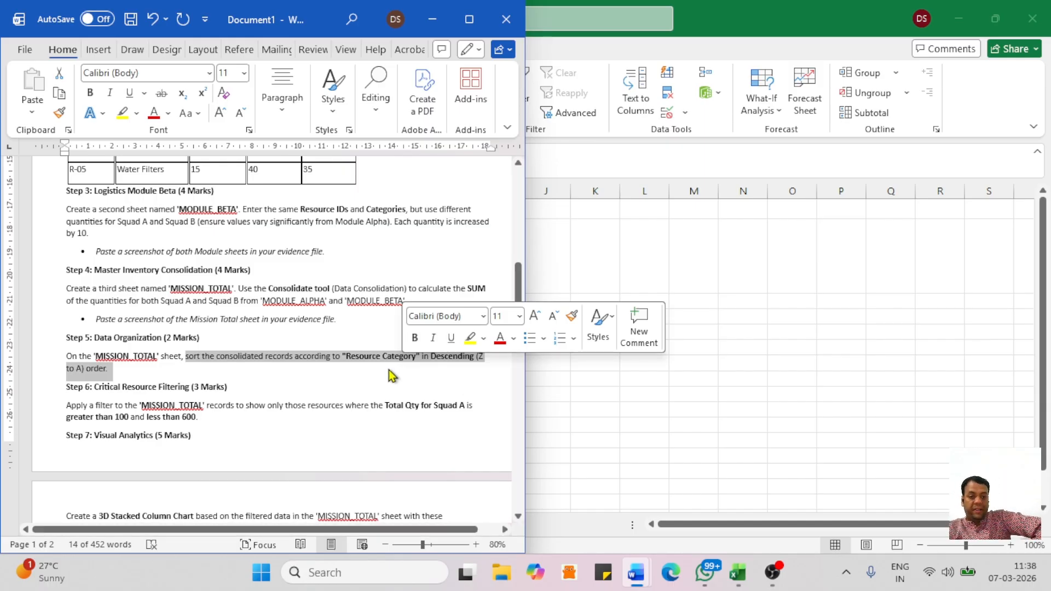
click(740, 362)
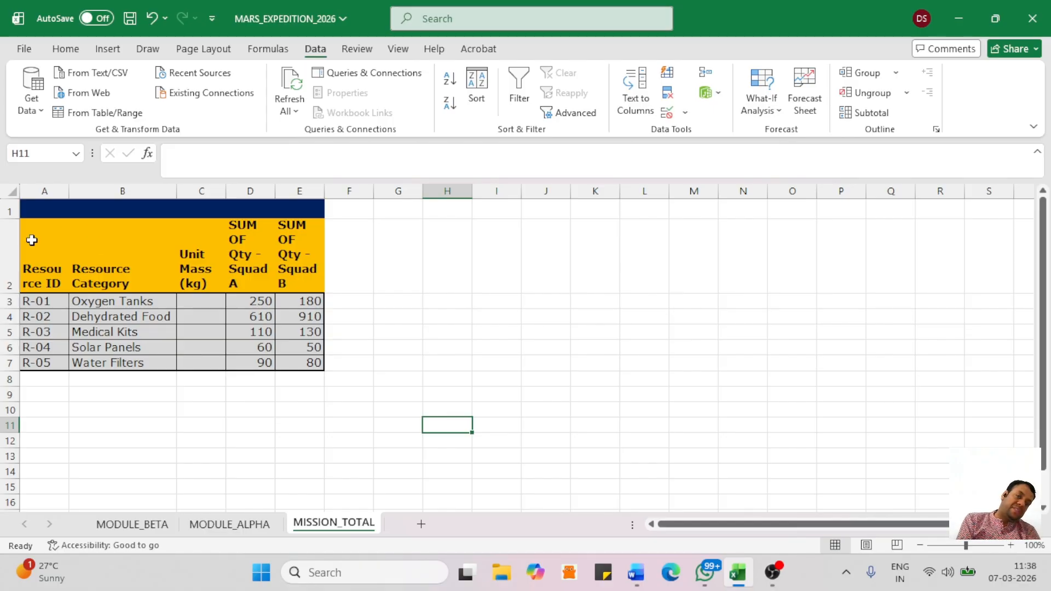
Sort the MISSION_TOTAL range A2:E6, including its headers, by Resource Category cell values in Z to A order.
drag(31, 240, 299, 355)
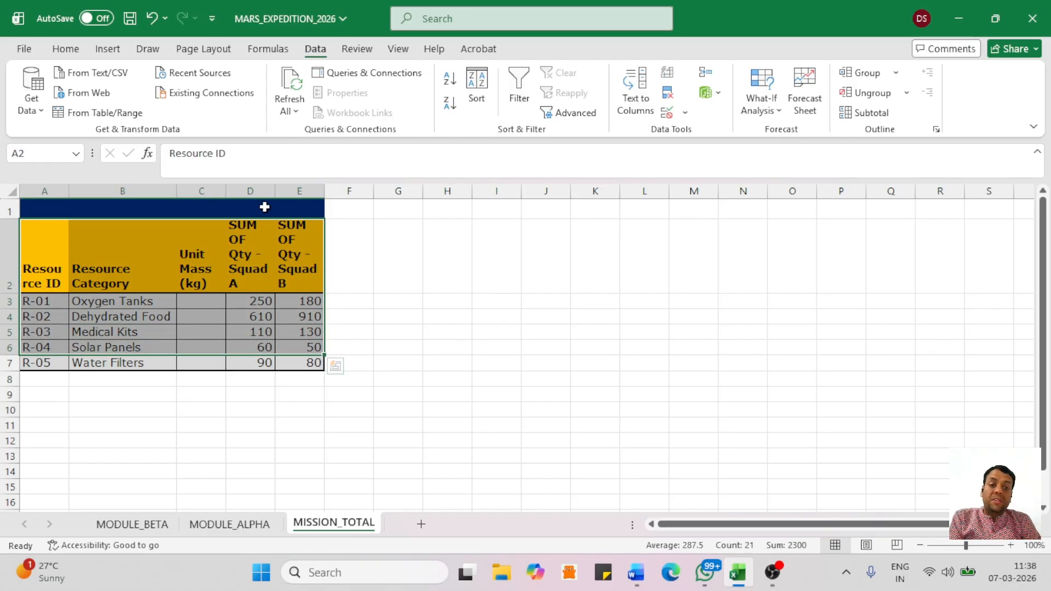
key(ctrl+q)
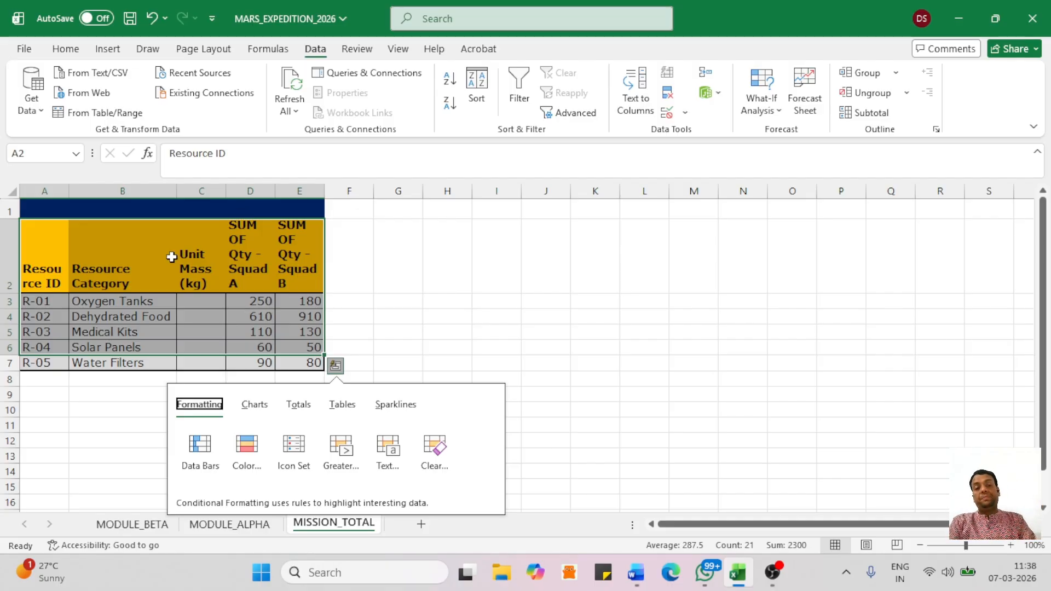
click(316, 48)
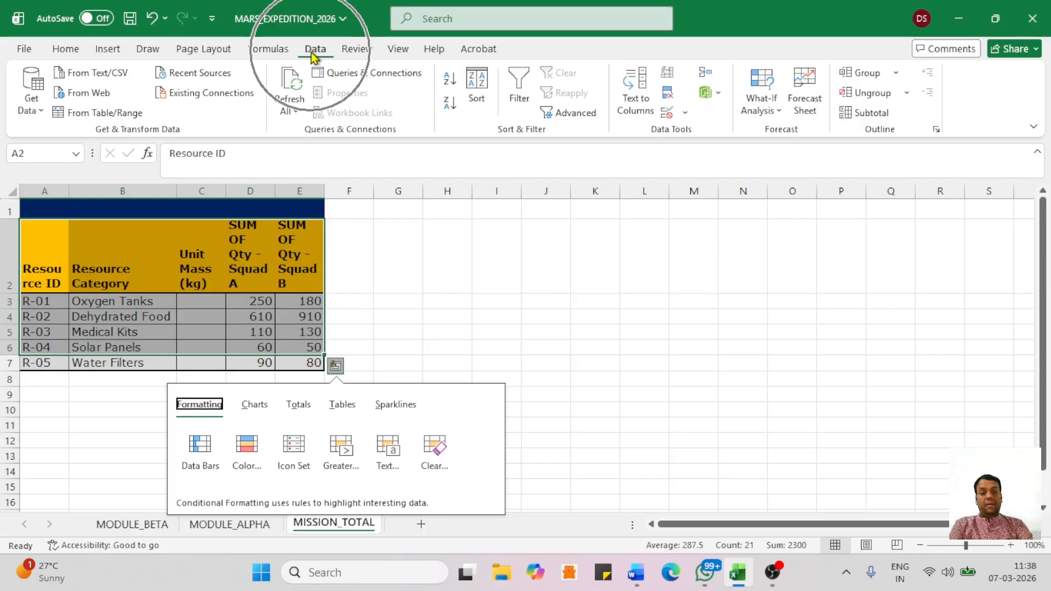
click(475, 112)
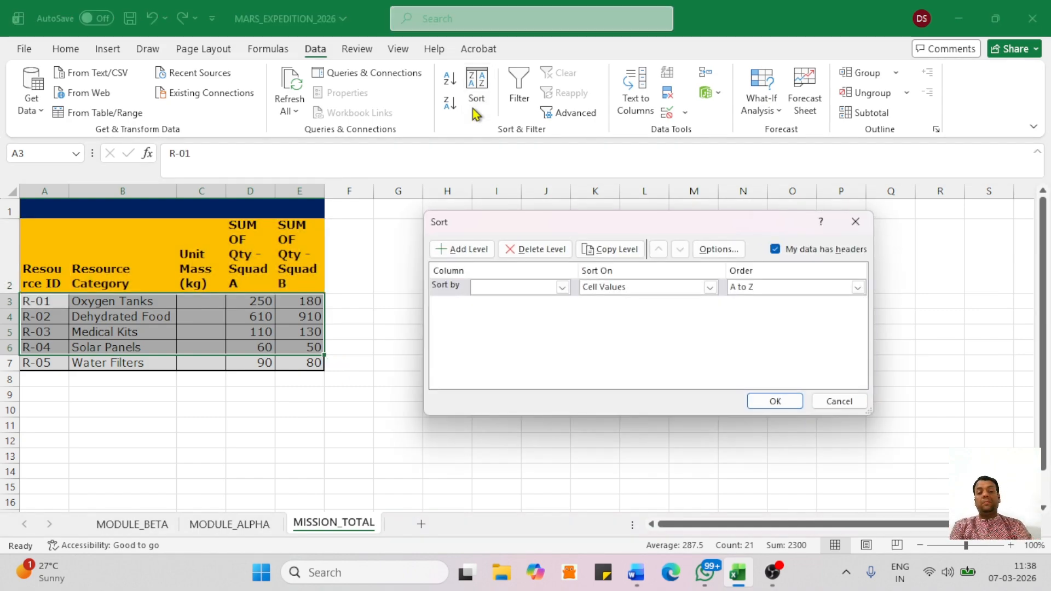
click(563, 288)
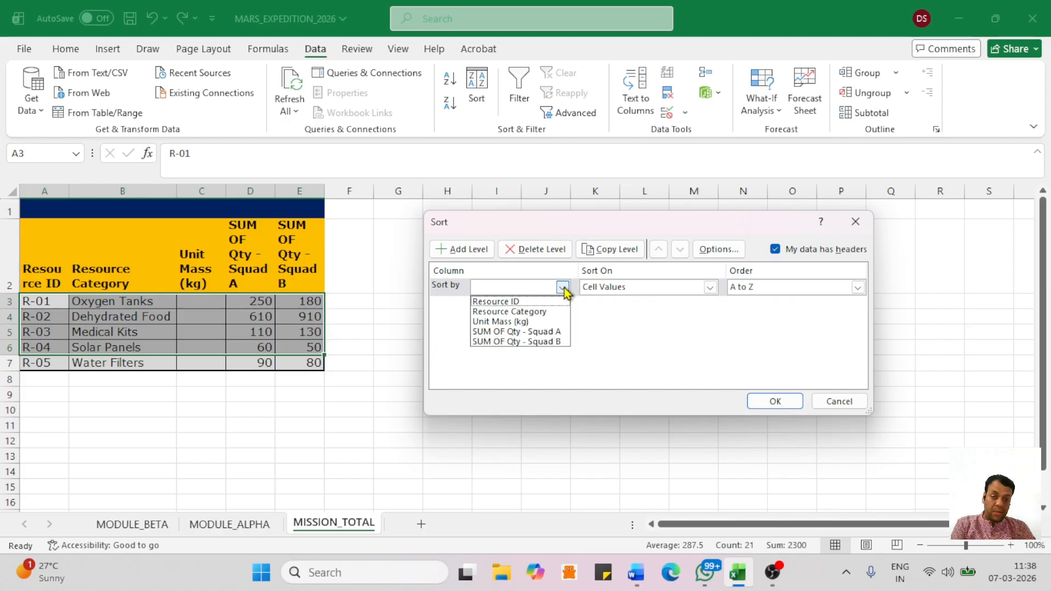
click(545, 313)
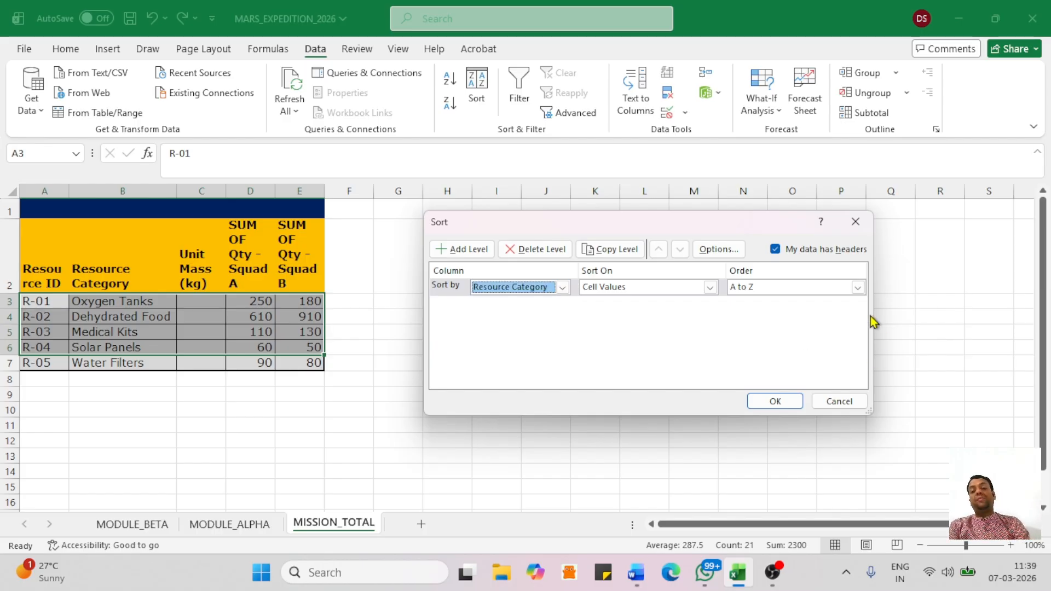
click(857, 287)
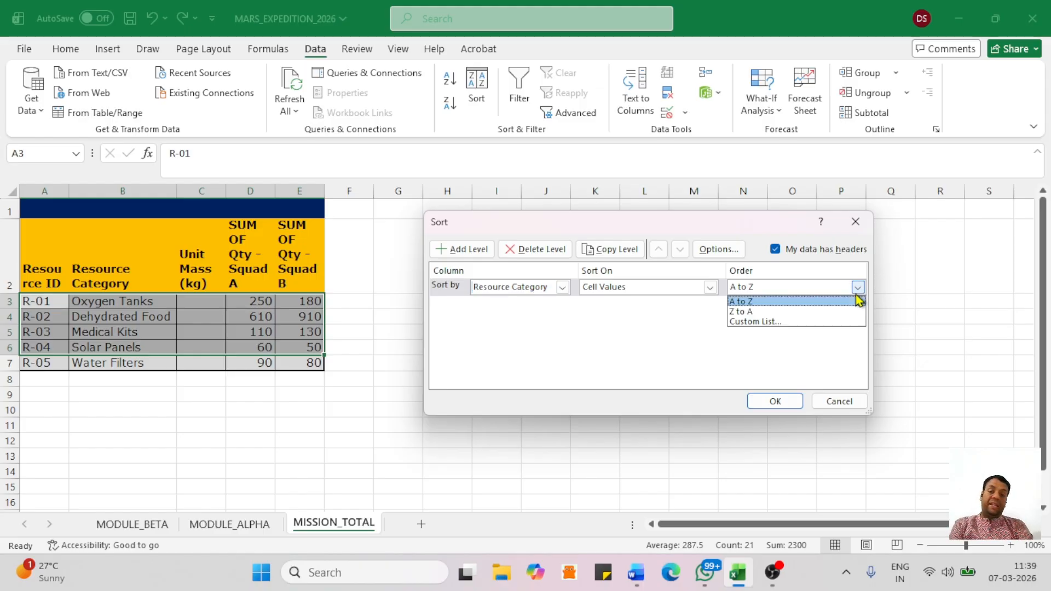
click(743, 313)
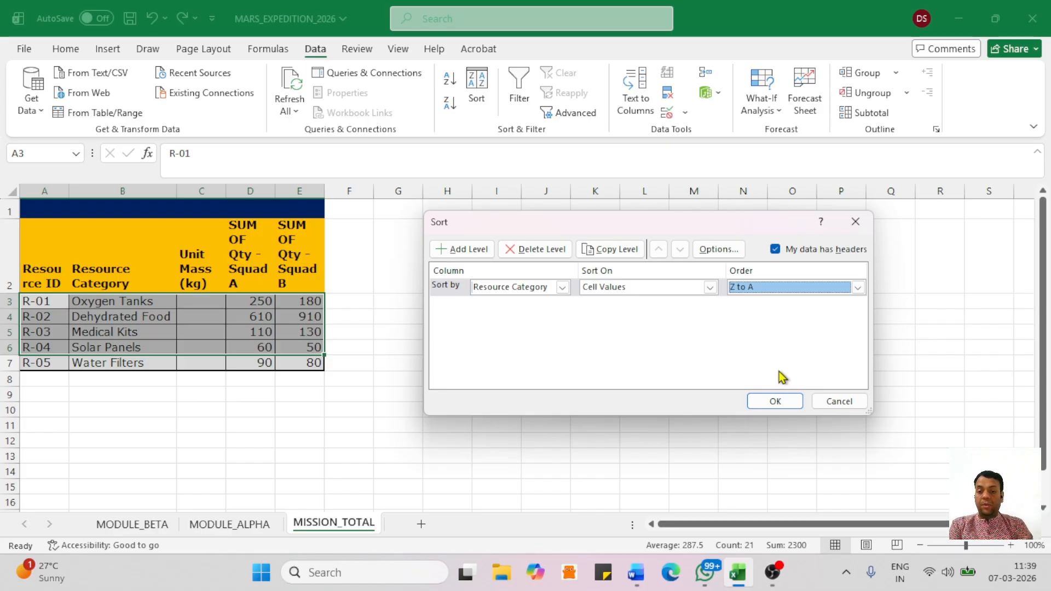
click(777, 402)
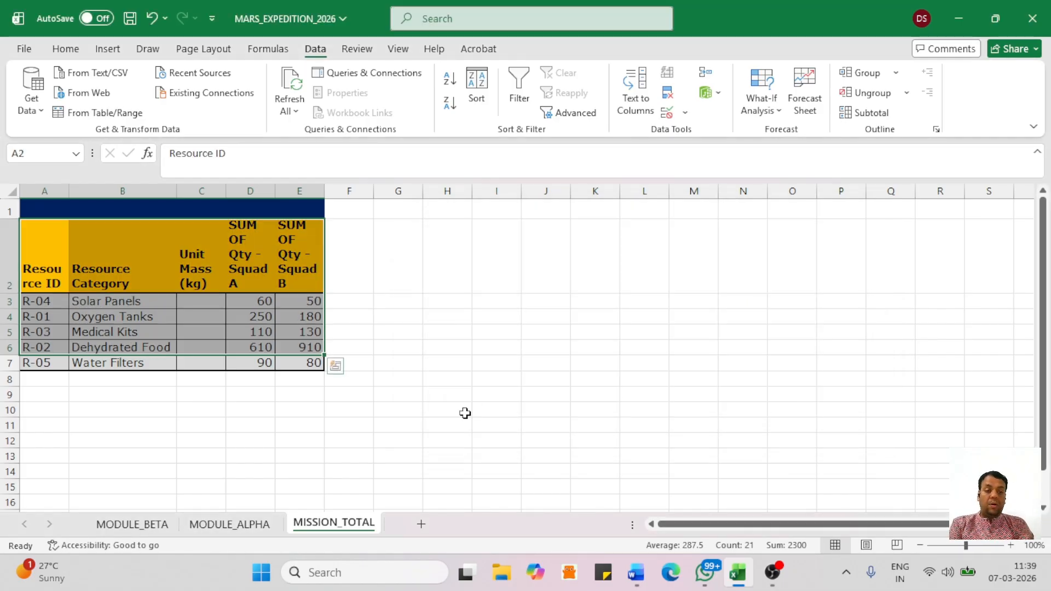
click(465, 413)
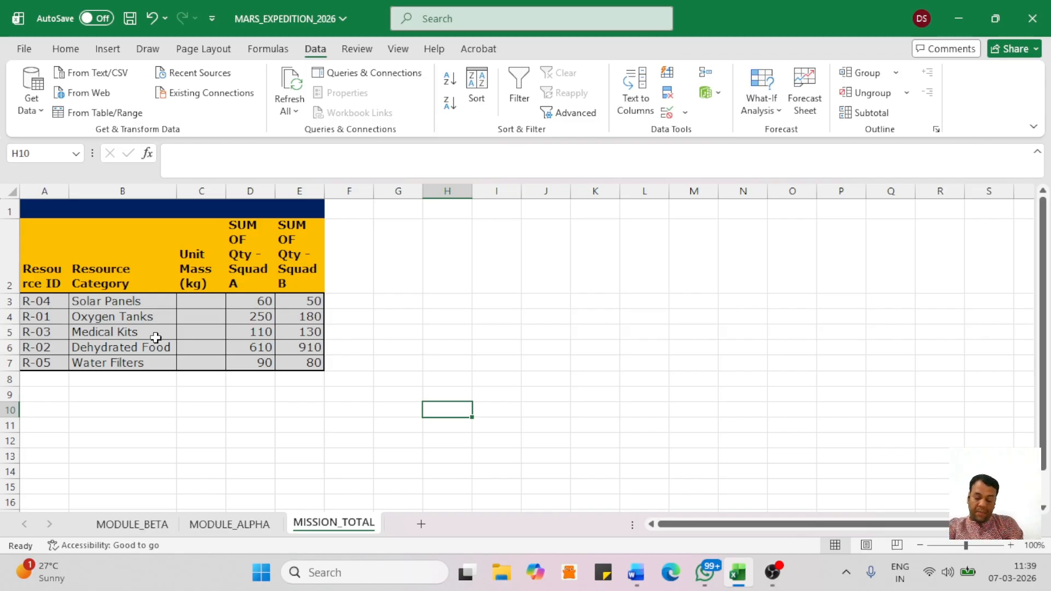
Switch to the Word document and read the Step 6 filtering instruction for the MISSION_TOTAL records.
mouse_move(459, 583)
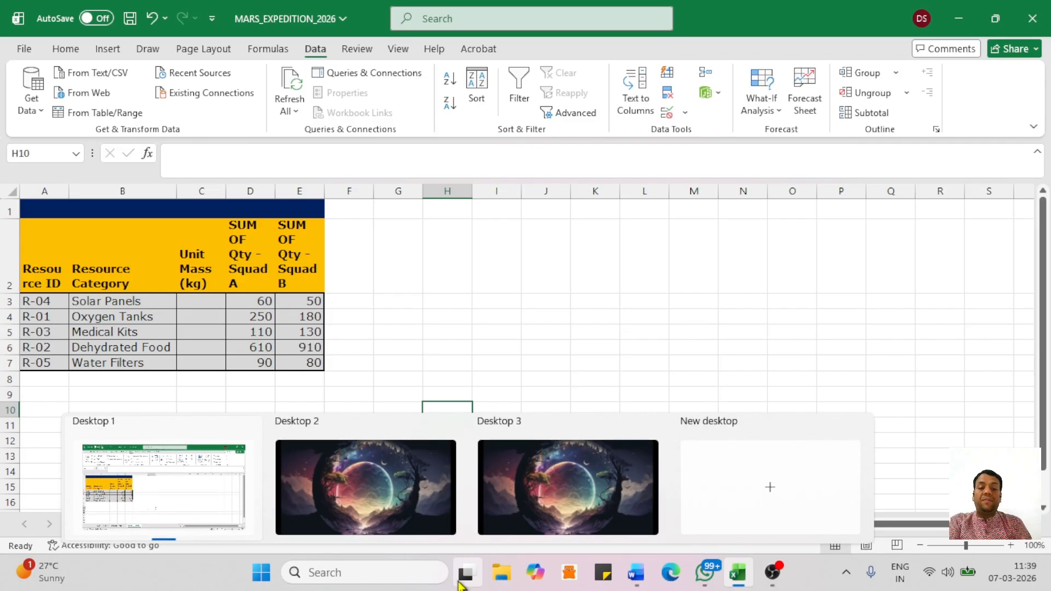
click(519, 363)
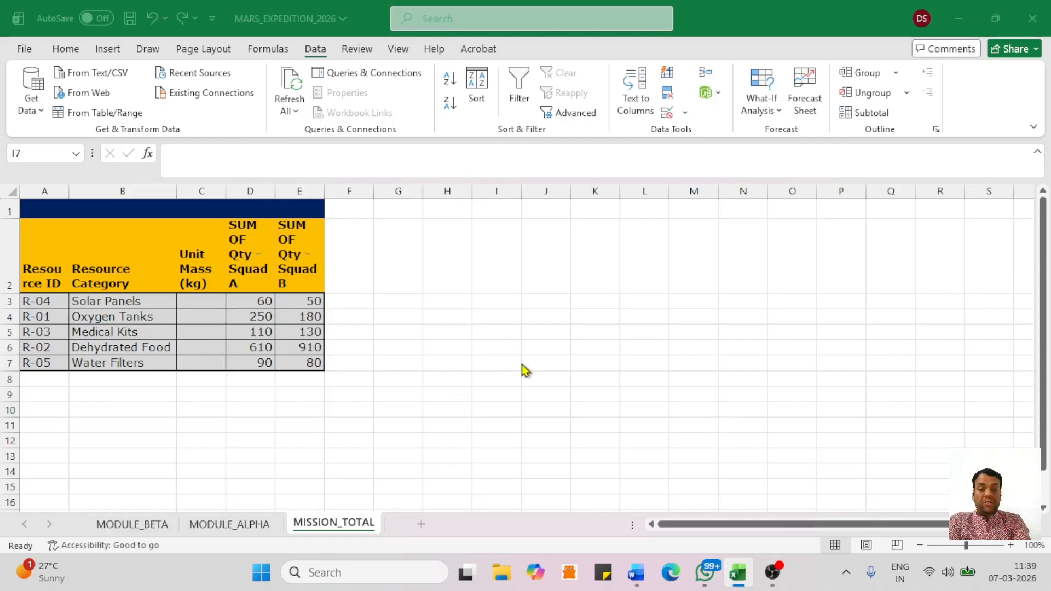
key(alt+Tab)
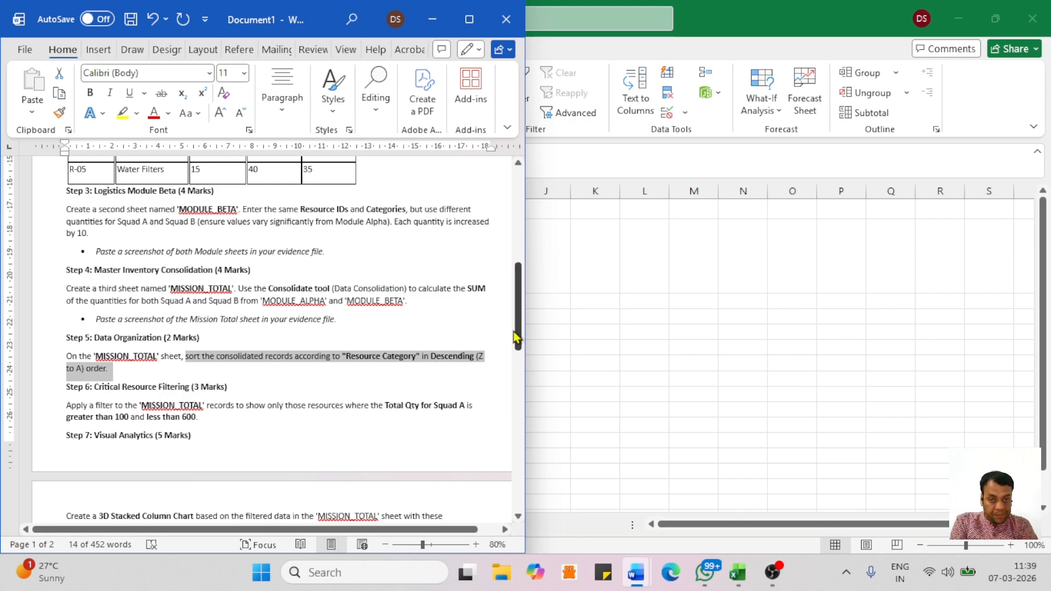
drag(516, 315, 516, 313)
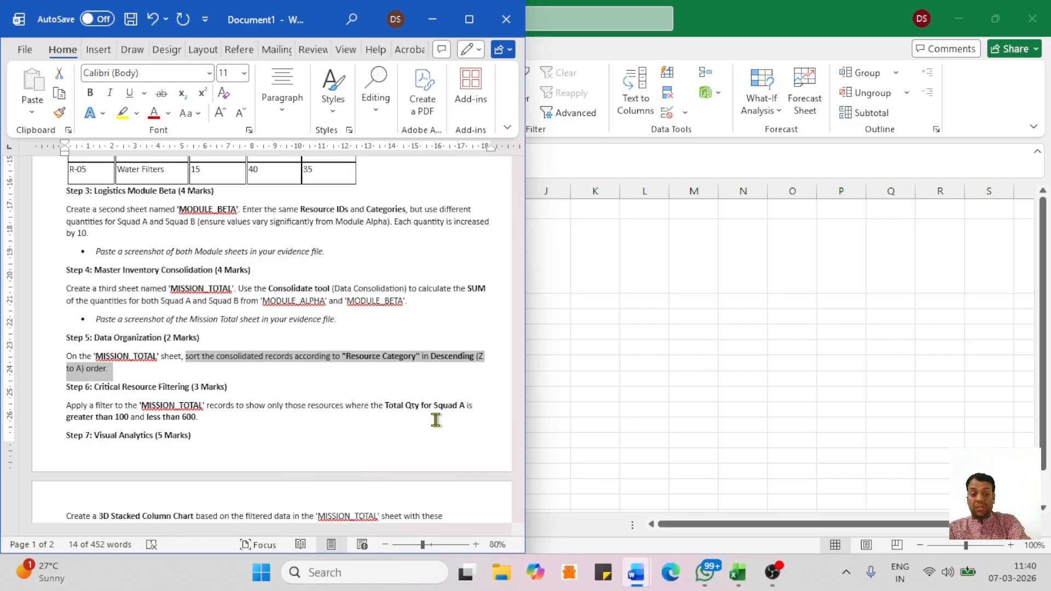
Switch to the Excel workbook and turn on a filter for the Squad A quantities in MISSION_TOTAL cells D3:D7.
key(alt)
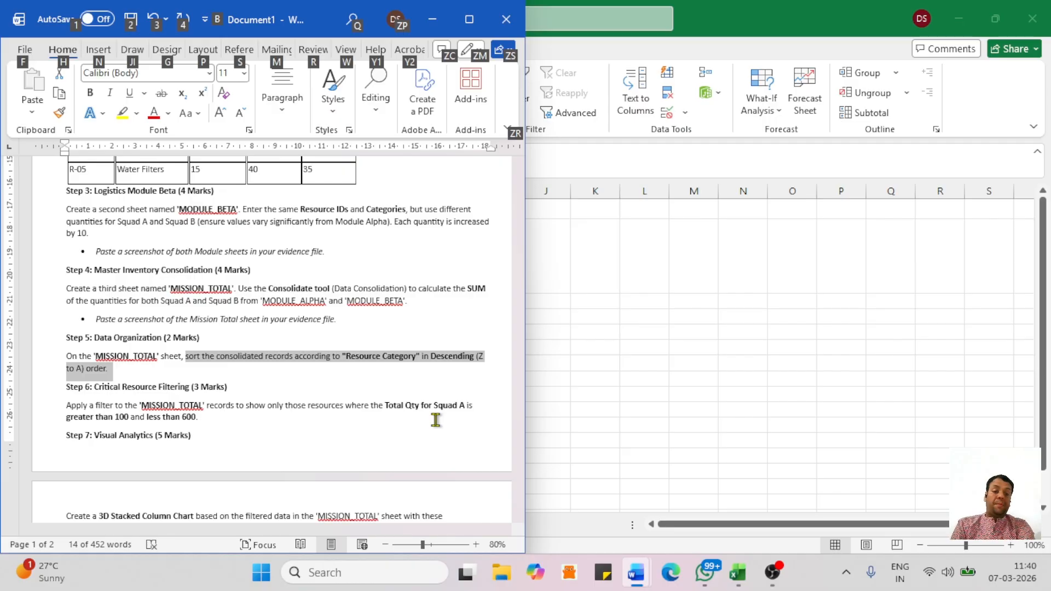
key(alt+Tab)
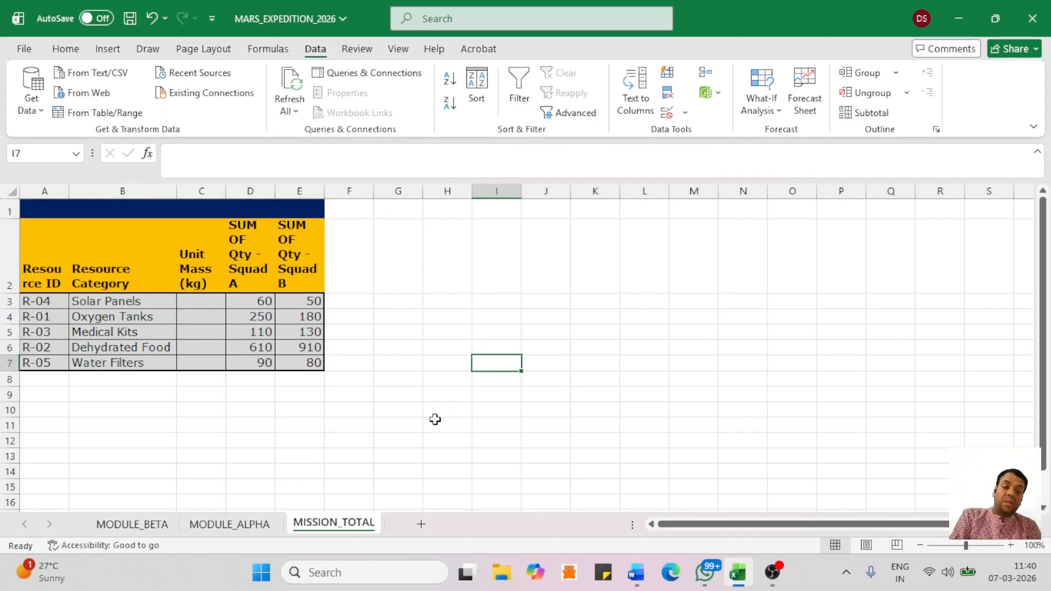
click(242, 304)
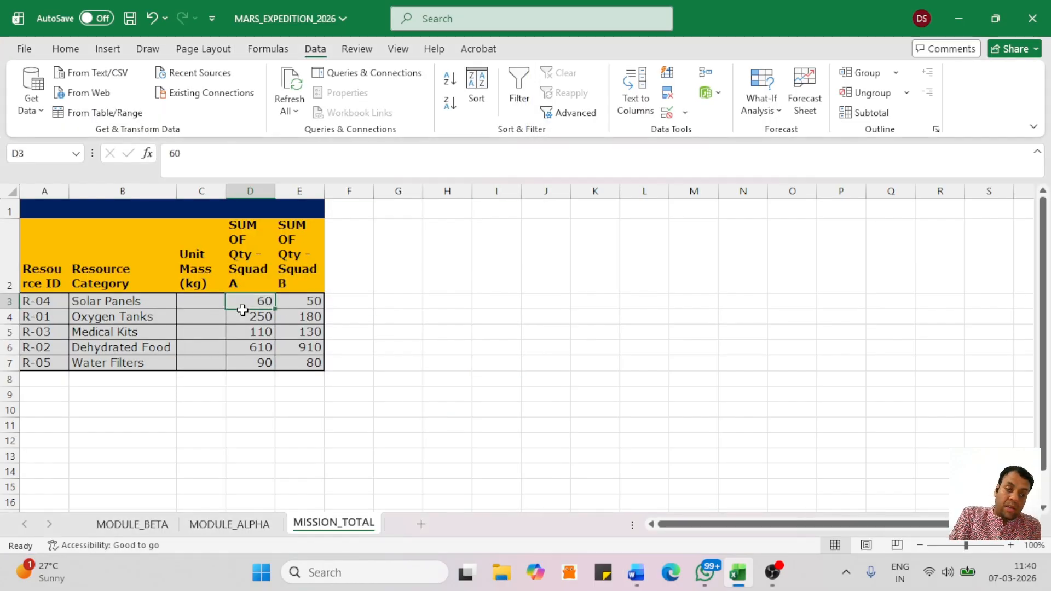
drag(242, 310, 249, 369)
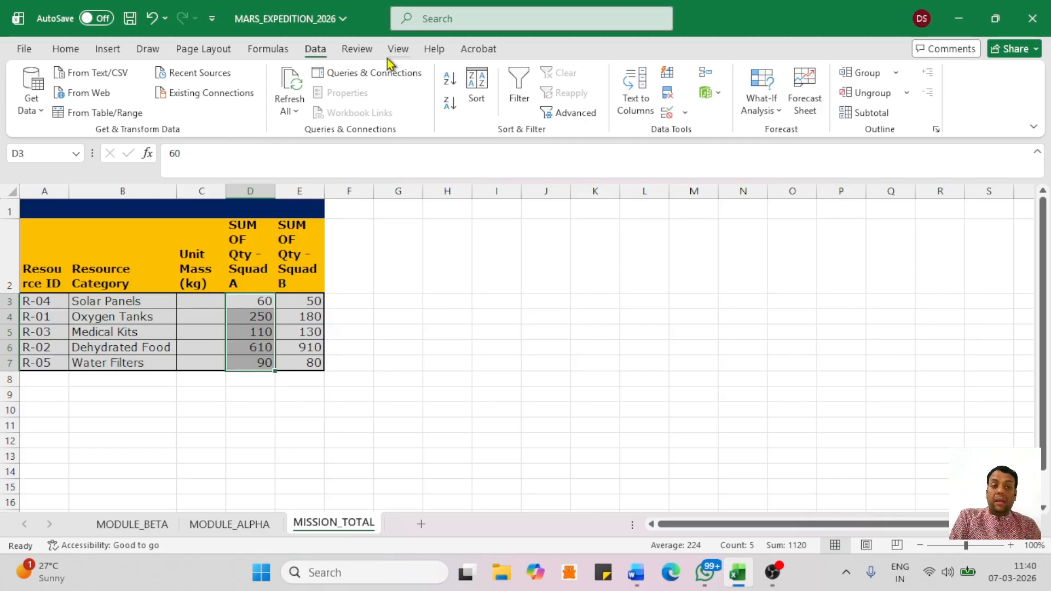
click(513, 102)
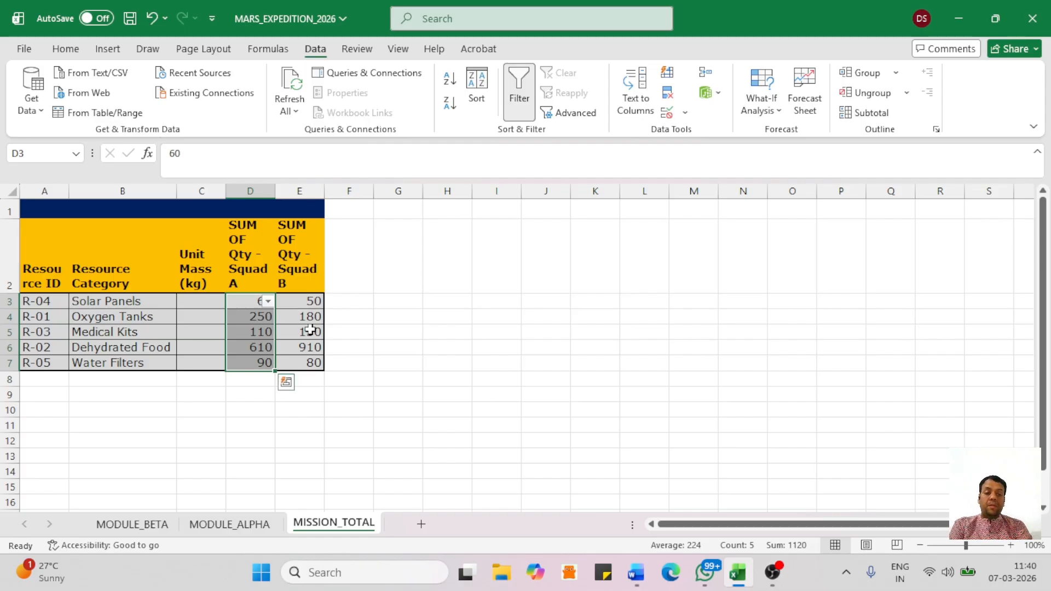
key(ctrl+q)
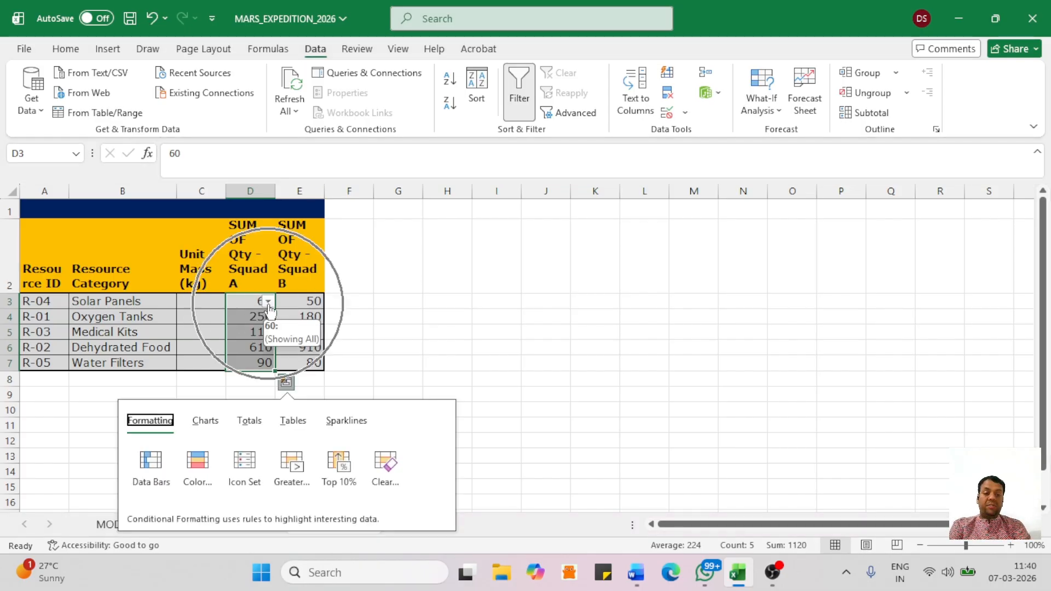
Open a greater-than custom filter for cells D3:D7 and check the Step 6 limits in the Word document.
click(266, 305)
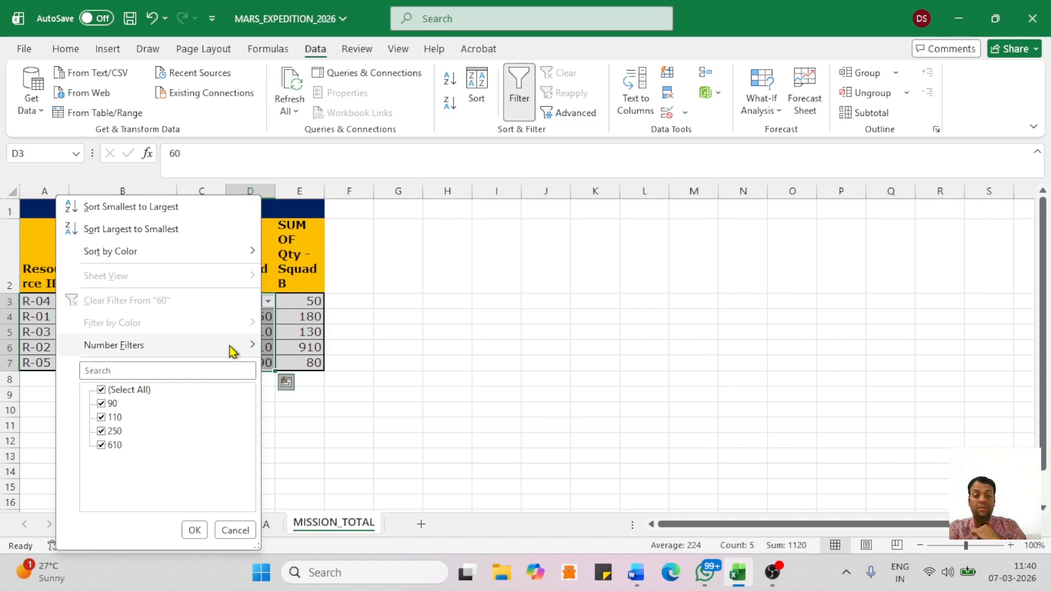
mouse_move(233, 355)
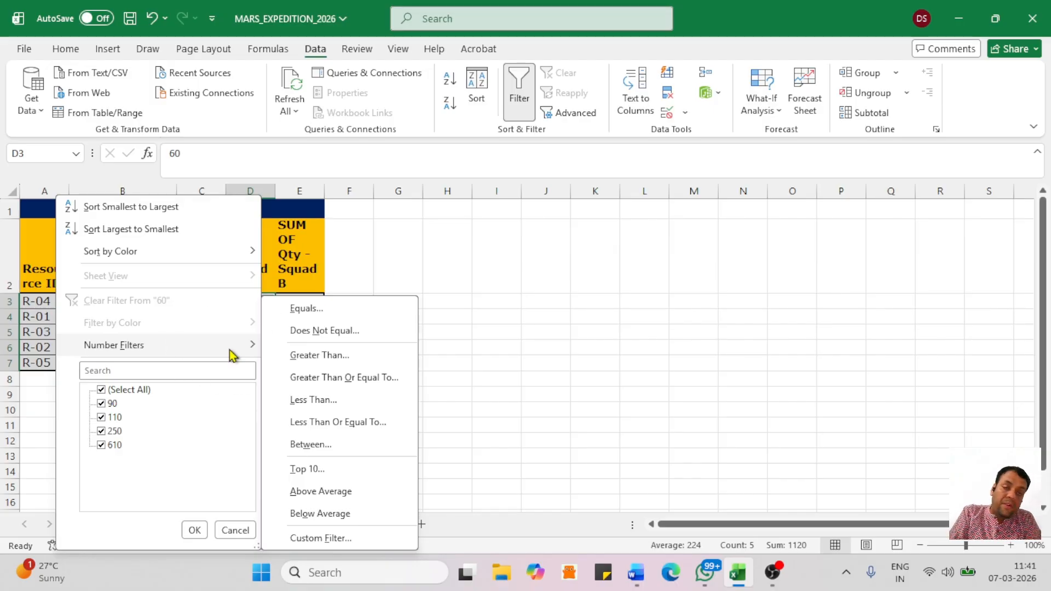
click(318, 357)
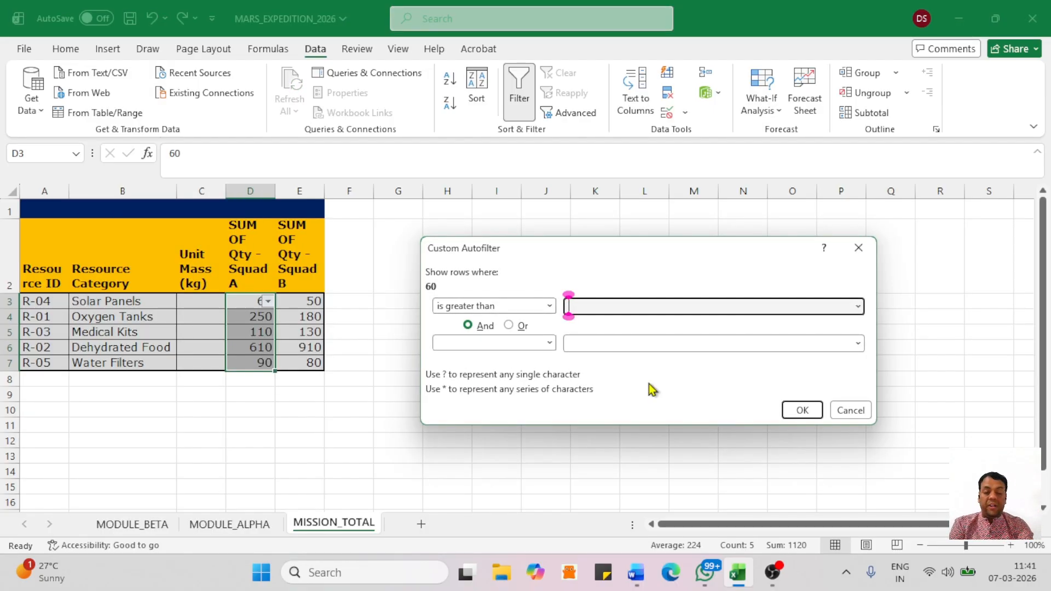
key(alt+Tab)
key(alt+Tab)
key(alt+Tab)
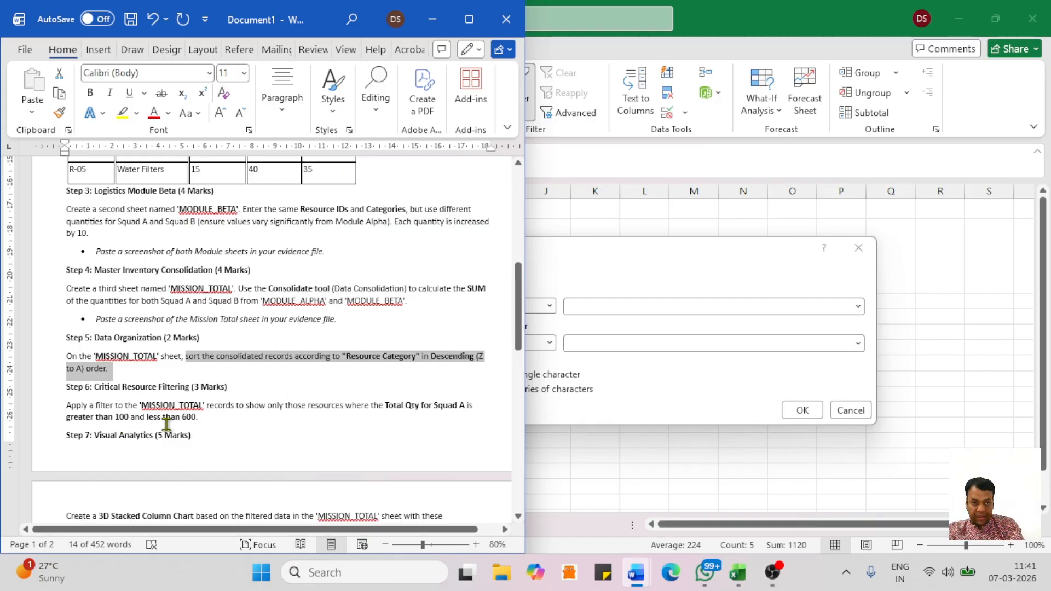
click(201, 424)
click(583, 435)
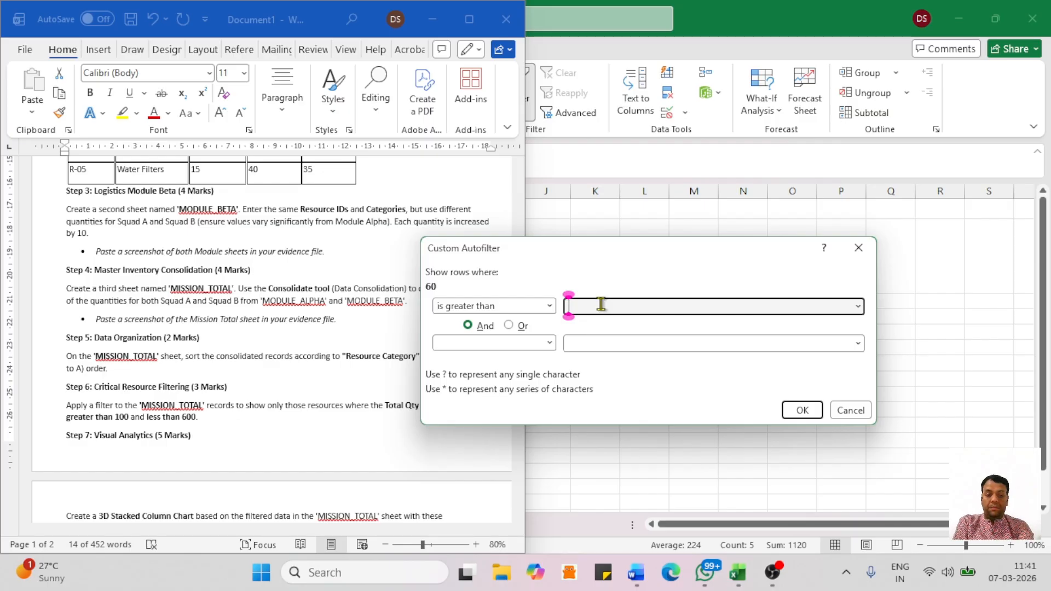
Filter cells D3:D7 for values greater than 100 and less than 600.
text(100)
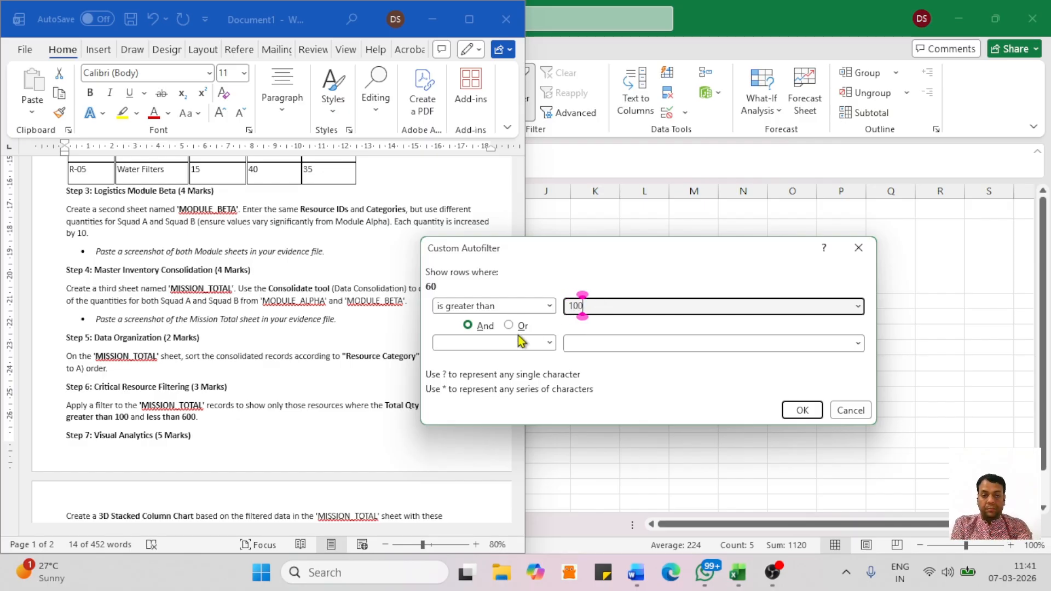
click(520, 341)
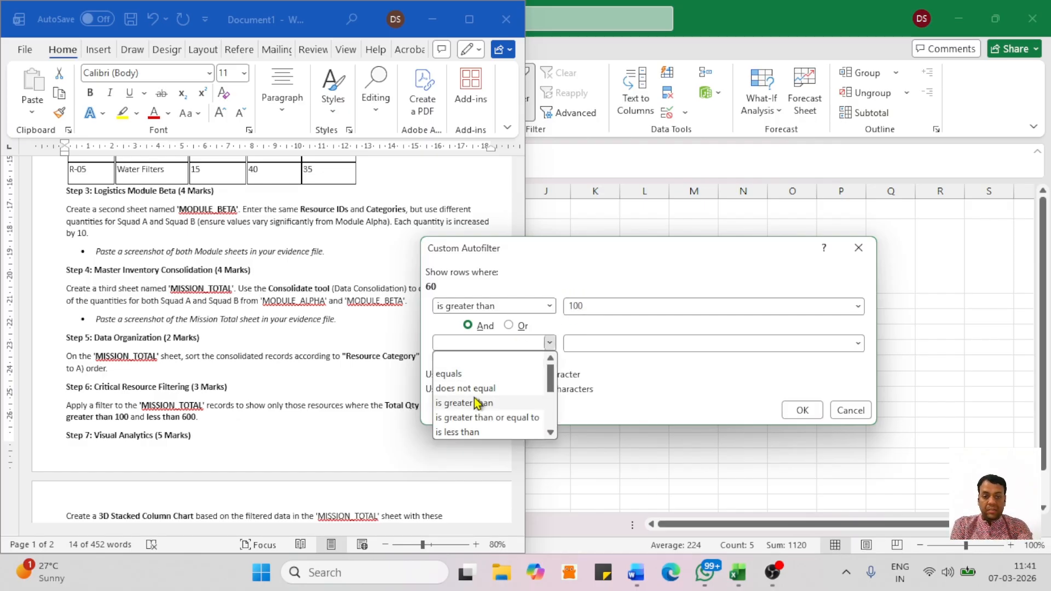
click(468, 432)
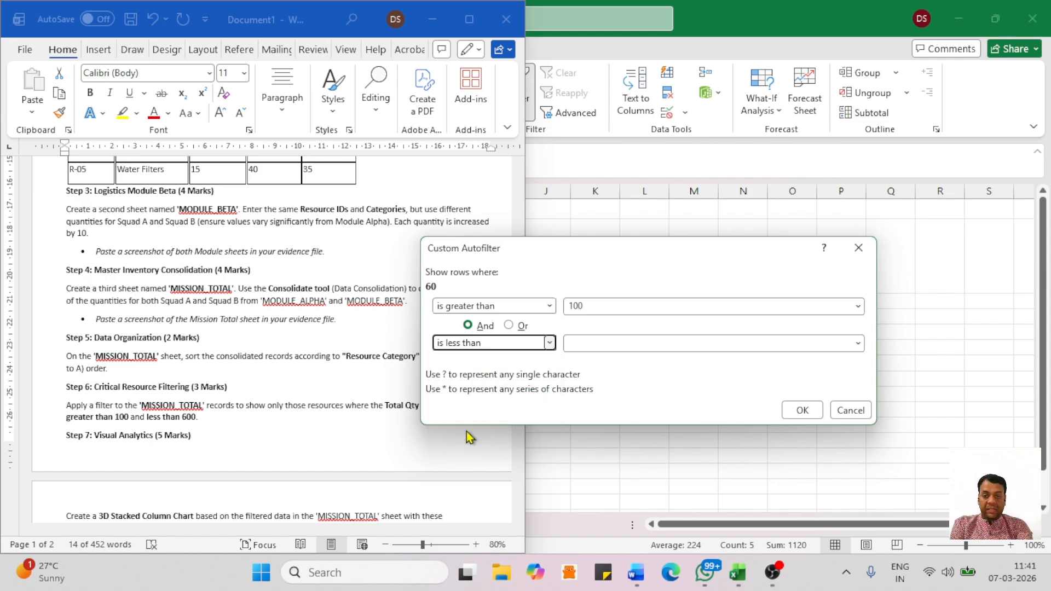
click(590, 343)
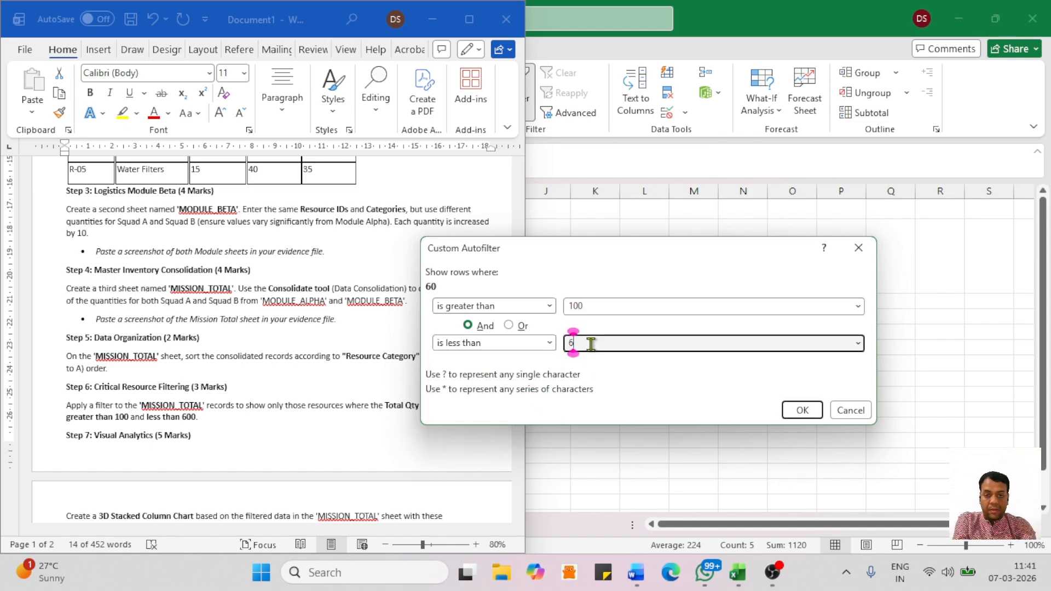
text(600)
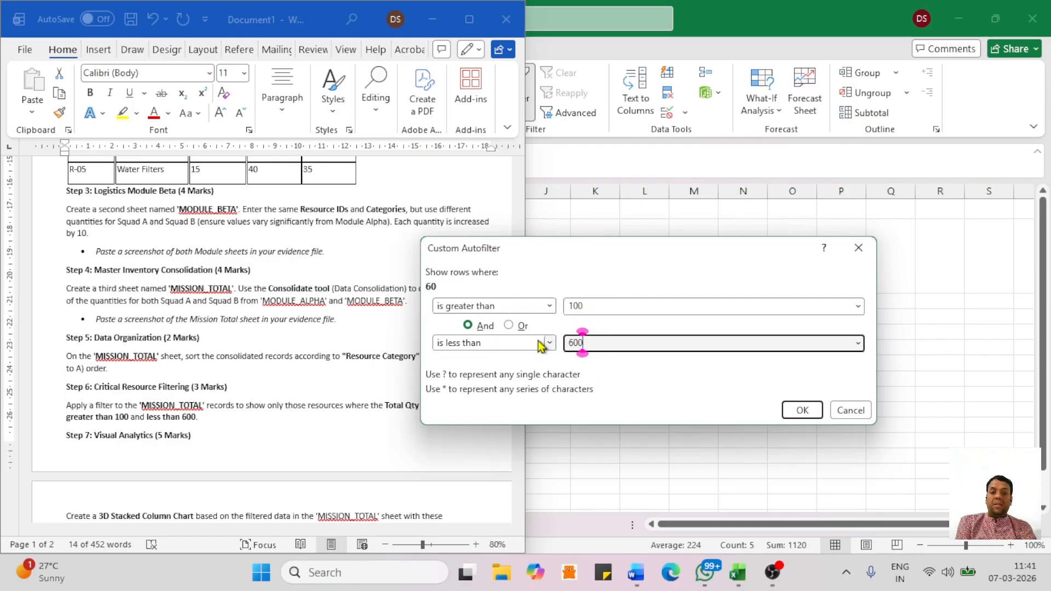
click(818, 413)
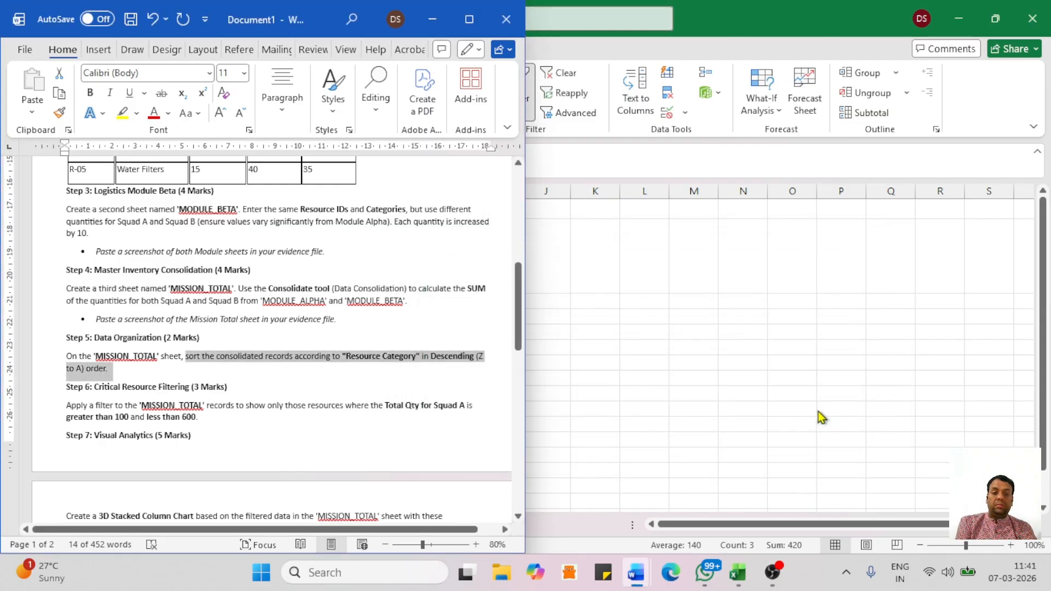
click(793, 345)
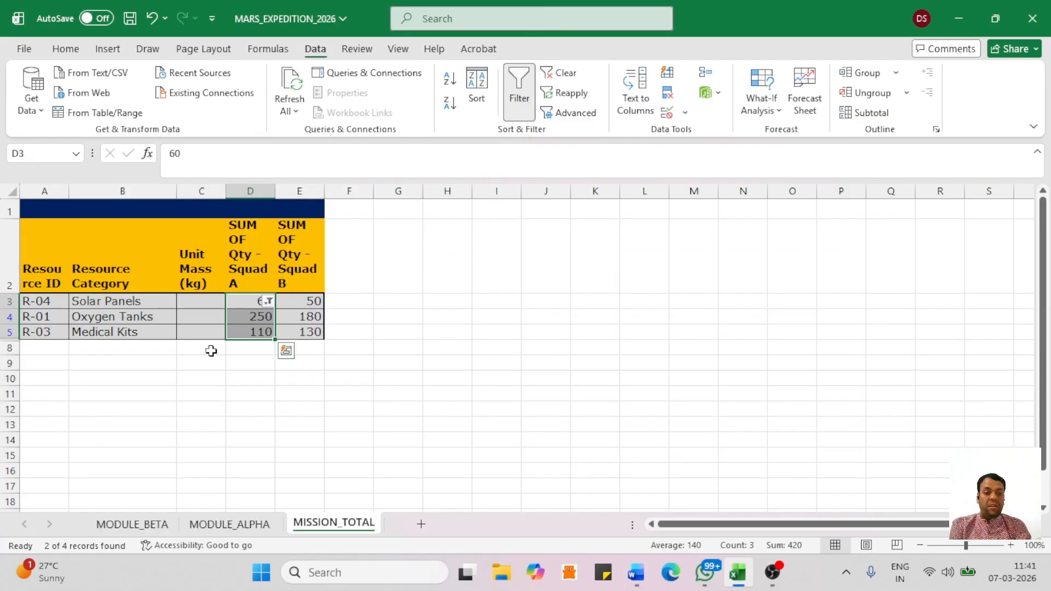
Remove the filter from the Squad A quantities in MISSION_TOTAL.
key(ctrl+q)
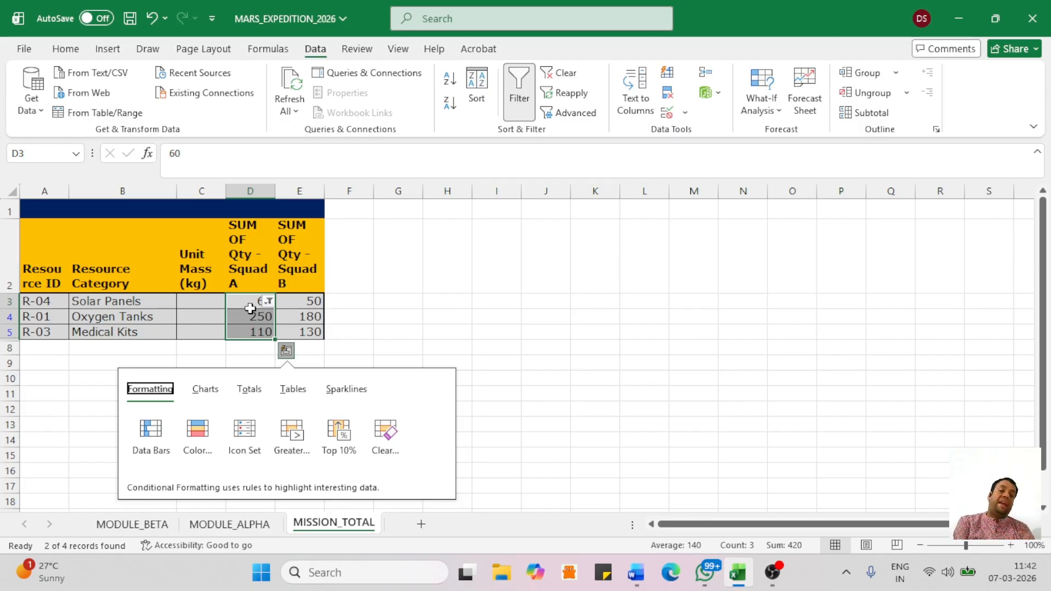
click(517, 109)
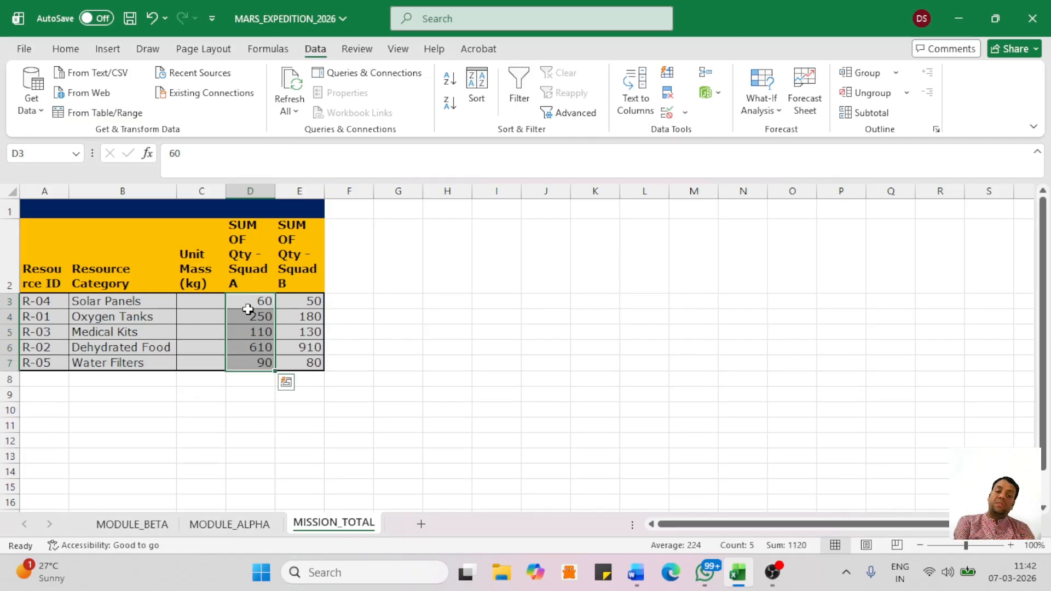
key(ctrl+q)
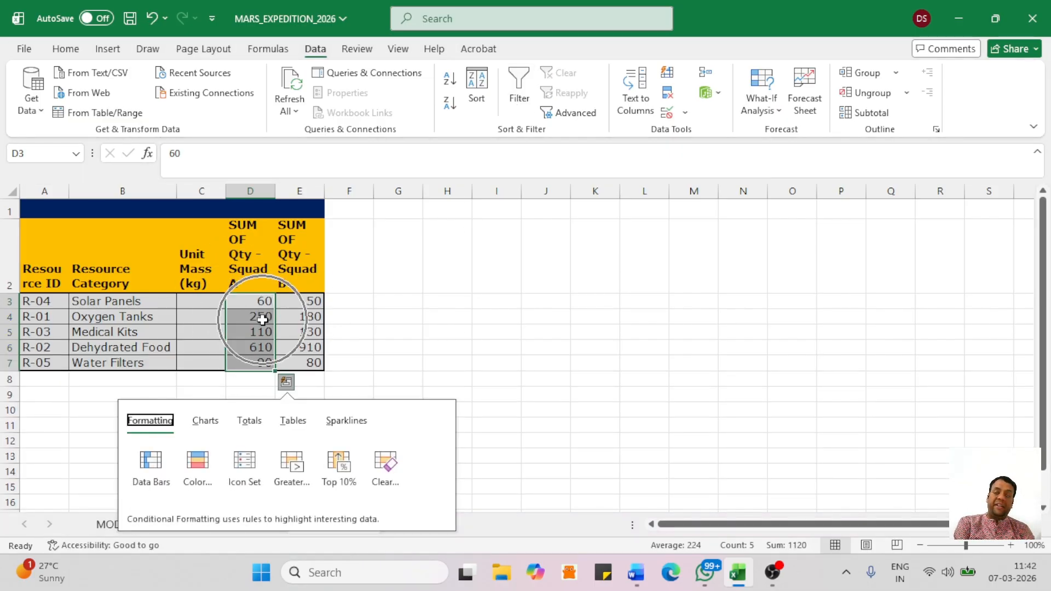
Turn on a filter for MISSION_TOTAL cells D2:D7, including the SUM OF Qty - Squad A header.
click(252, 253)
drag(251, 252, 262, 362)
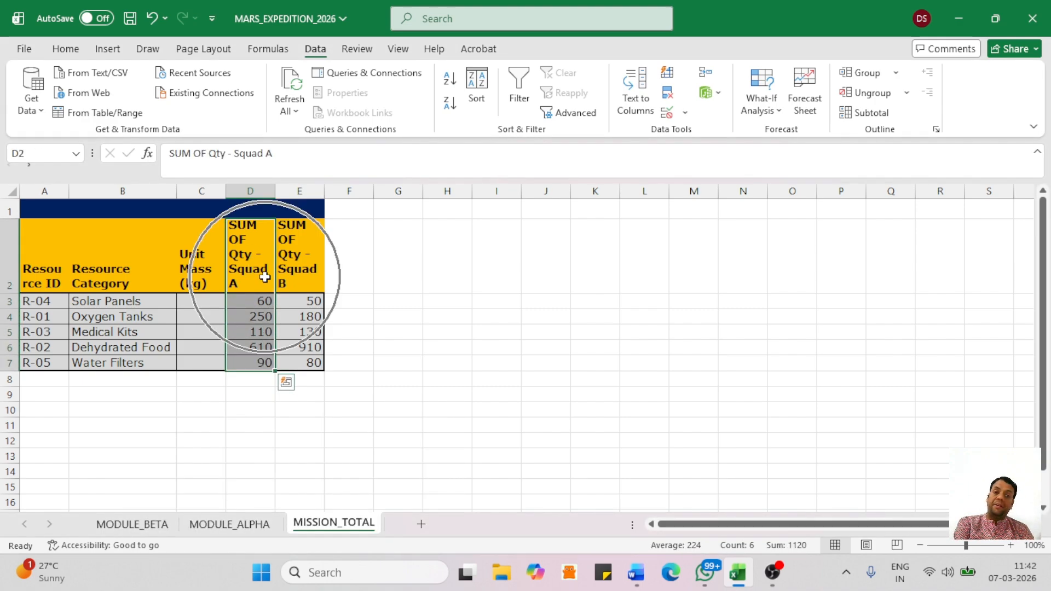
key(ctrl+q)
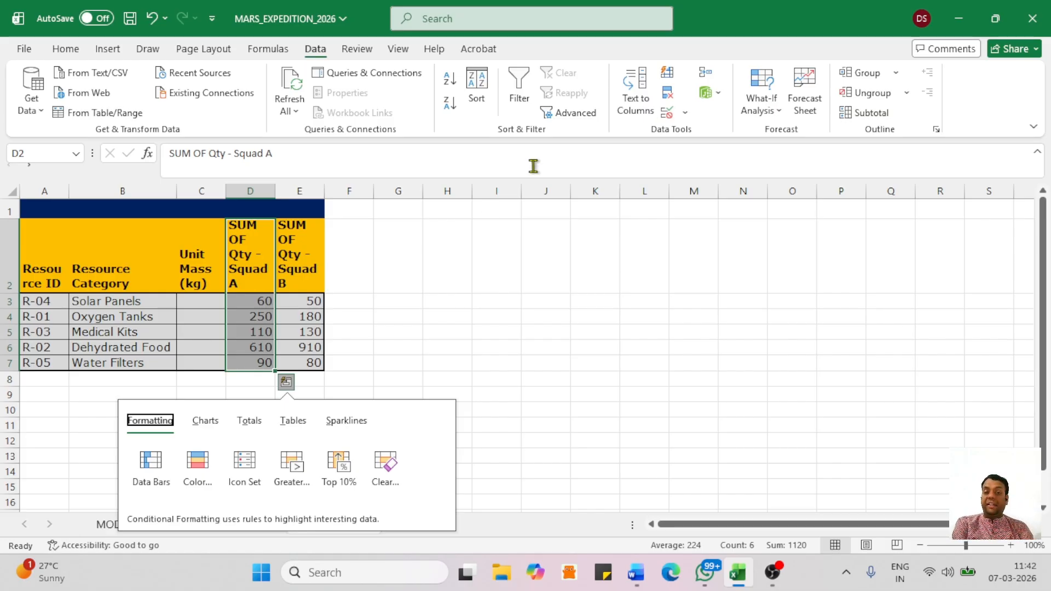
click(518, 91)
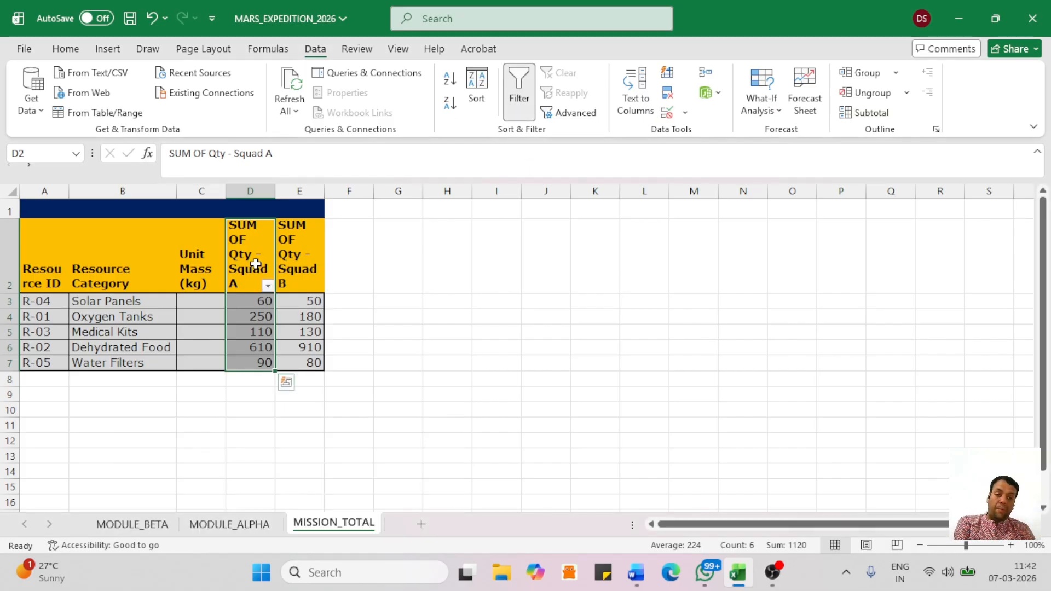
key(ctrl+q)
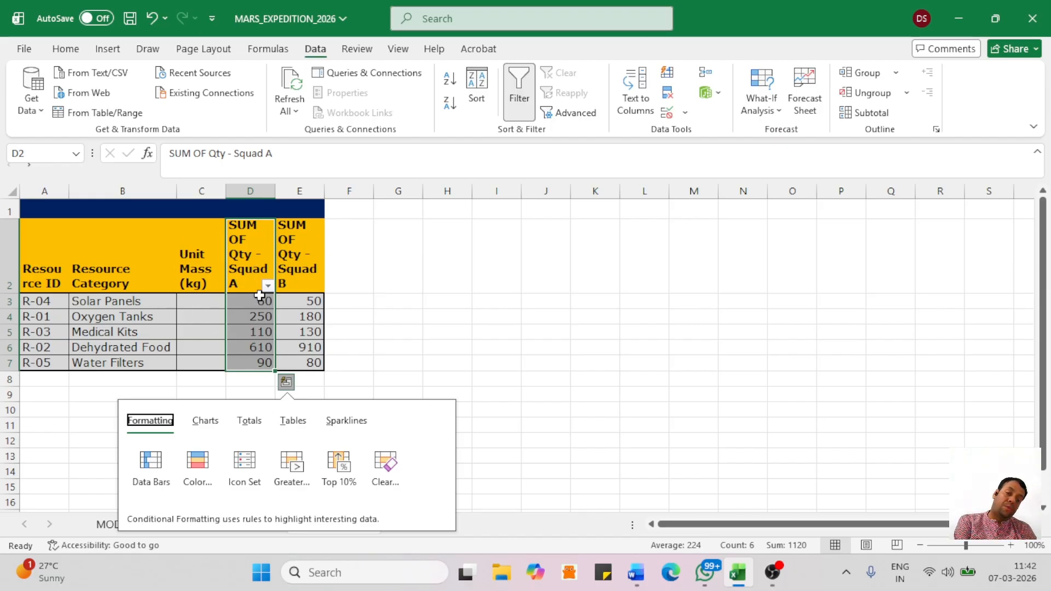
Filter the SUM OF Qty - Squad A column to show records greater than 100 and less than 600.
click(267, 285)
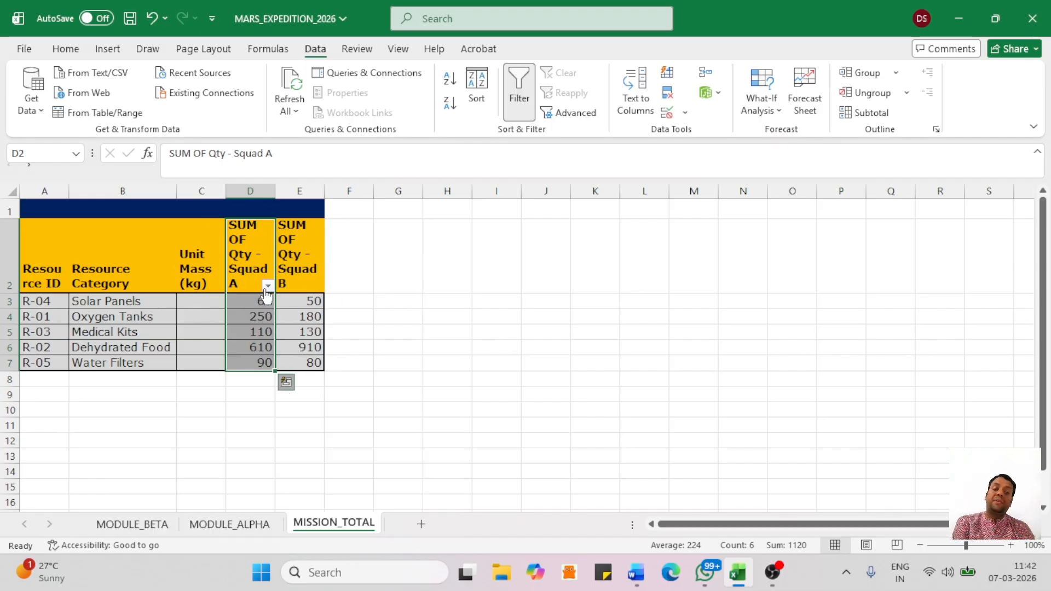
mouse_move(176, 347)
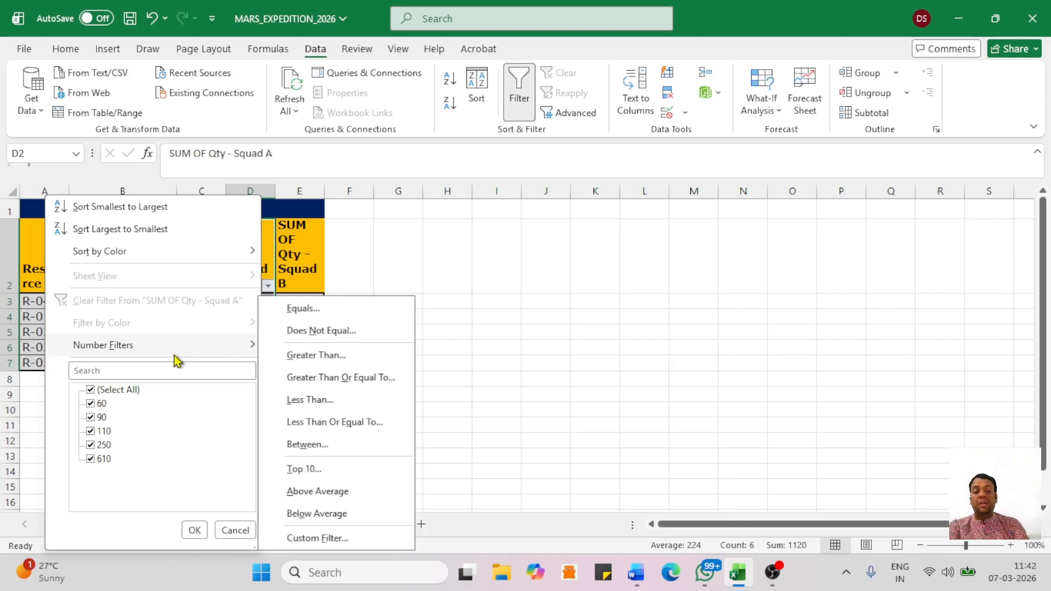
click(344, 355)
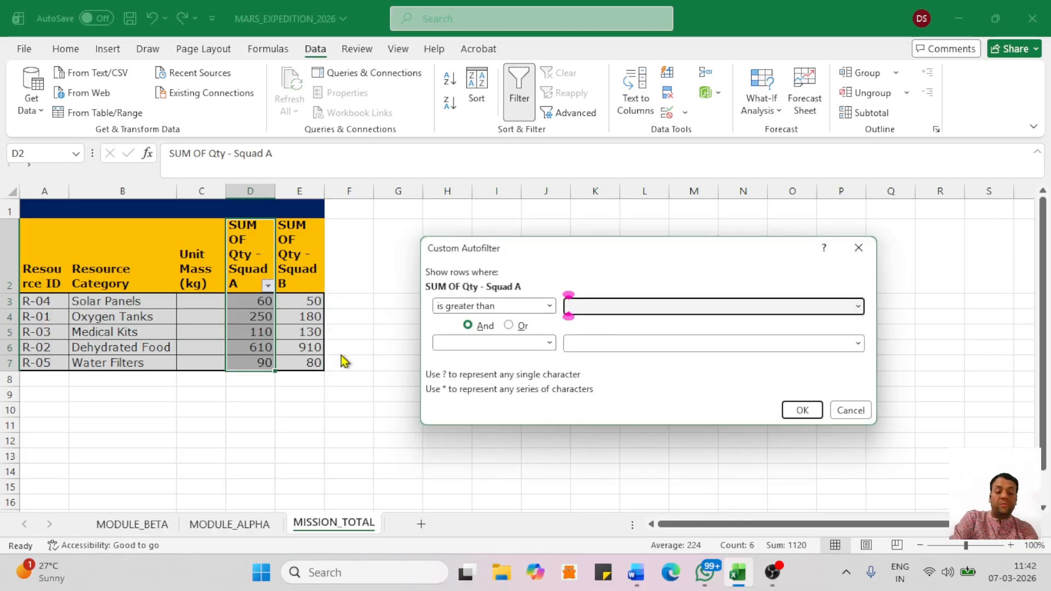
text(100)
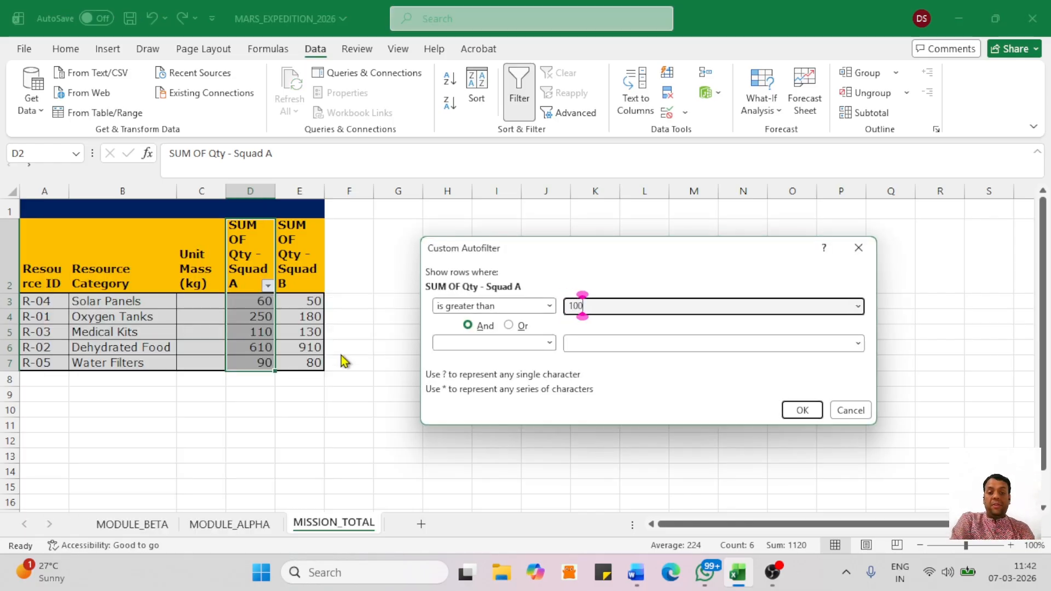
click(495, 346)
click(474, 433)
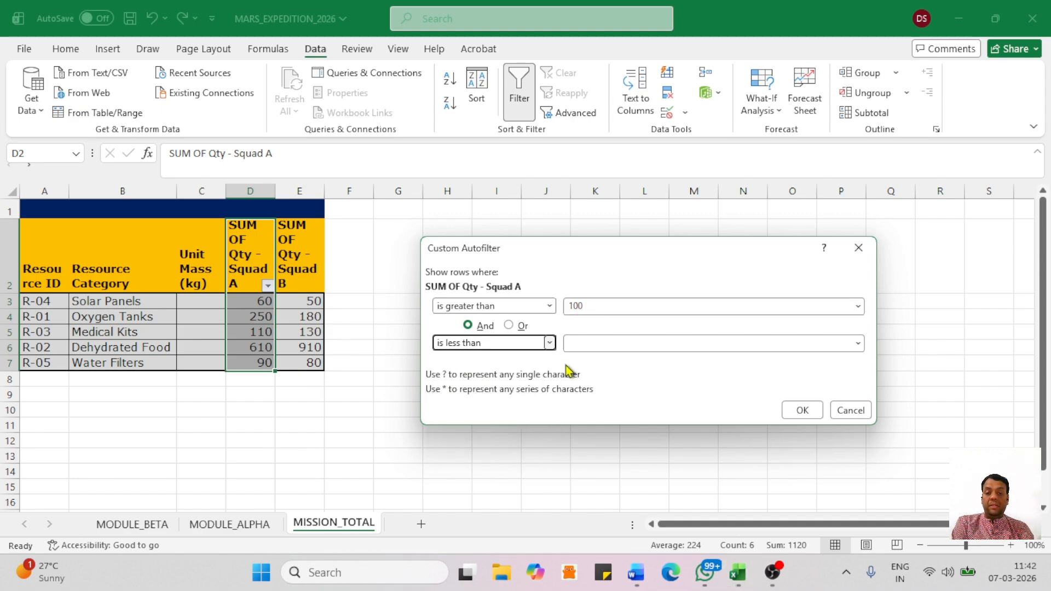
click(575, 343)
text(600)
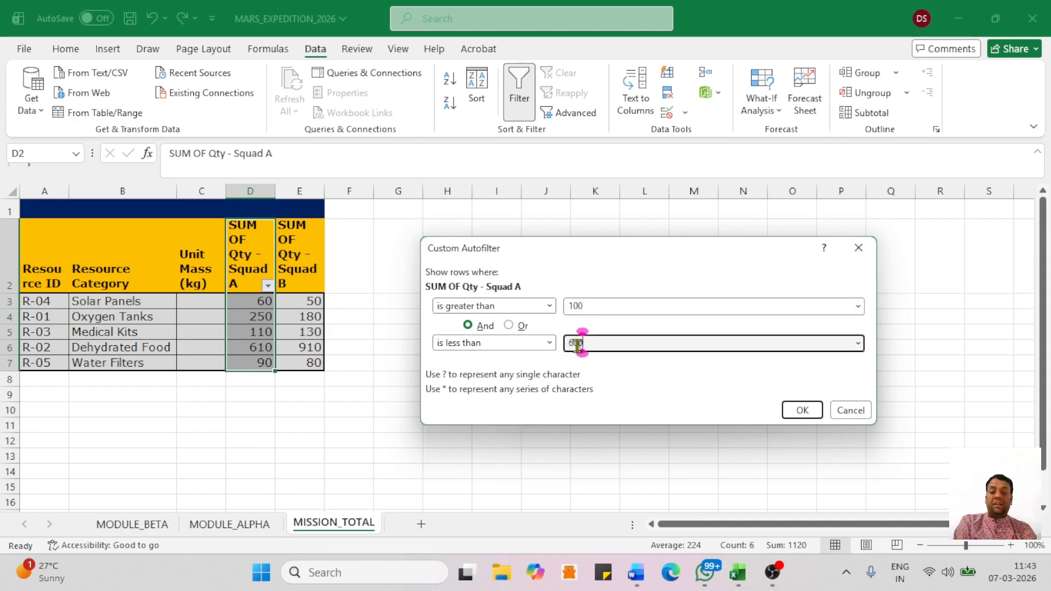
click(801, 410)
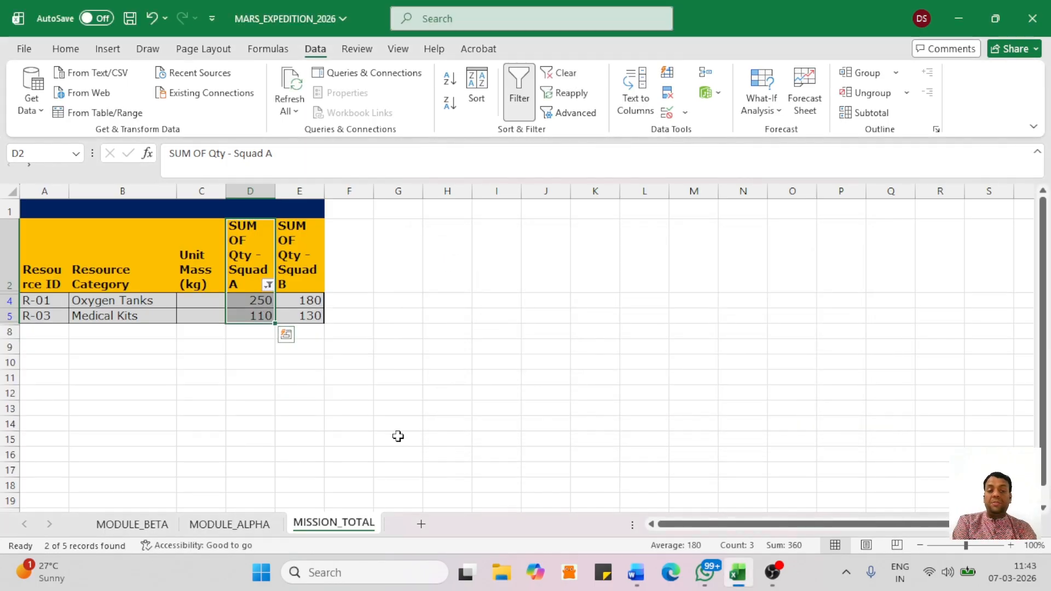
click(398, 436)
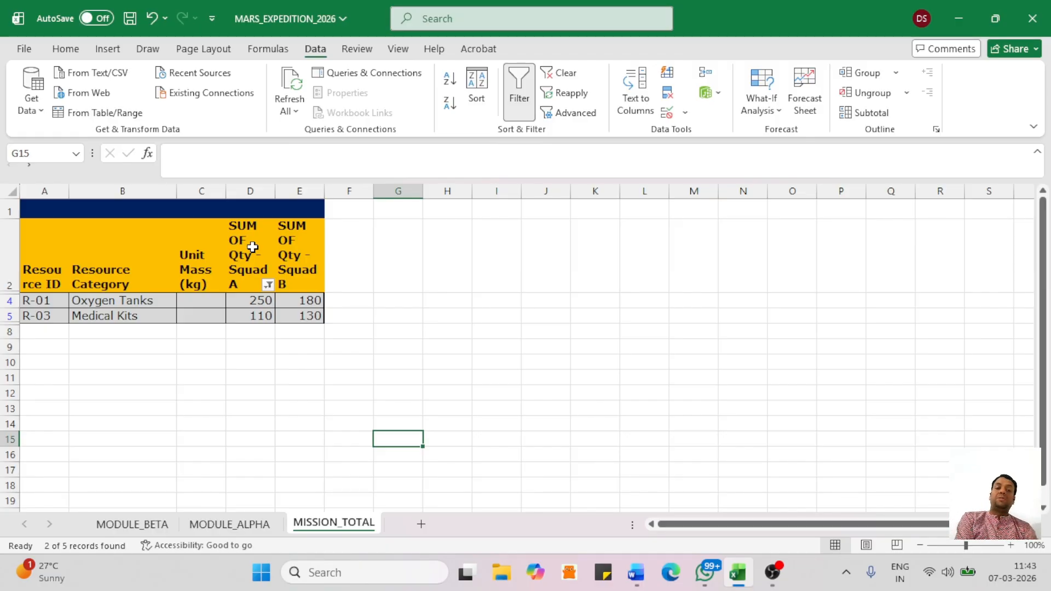
Switch to the Word document and read the Step 7 Visual Analytics instruction.
click(516, 460)
key(alt+Tab)
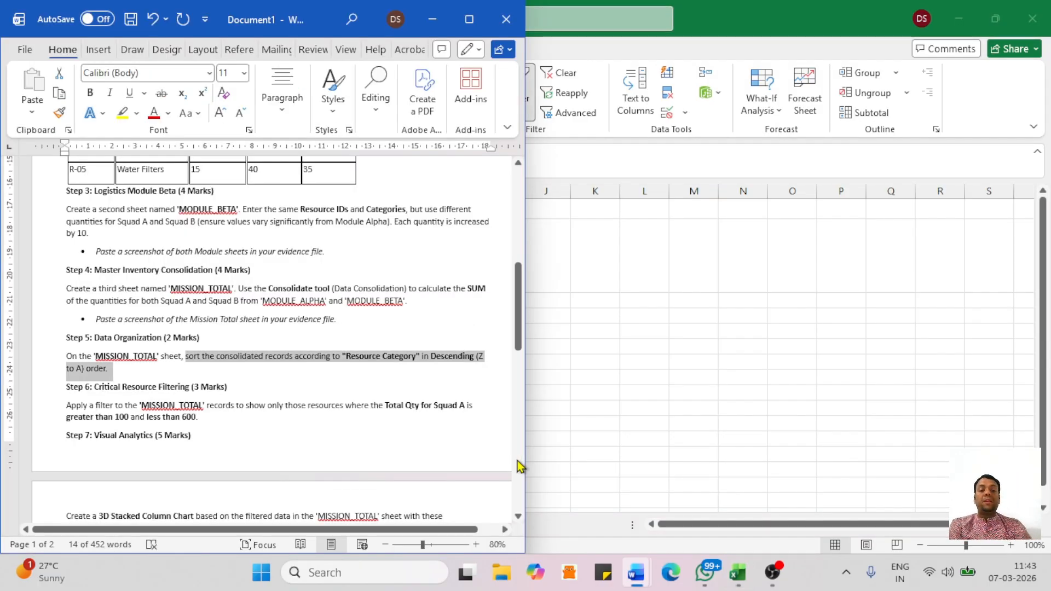
click(216, 439)
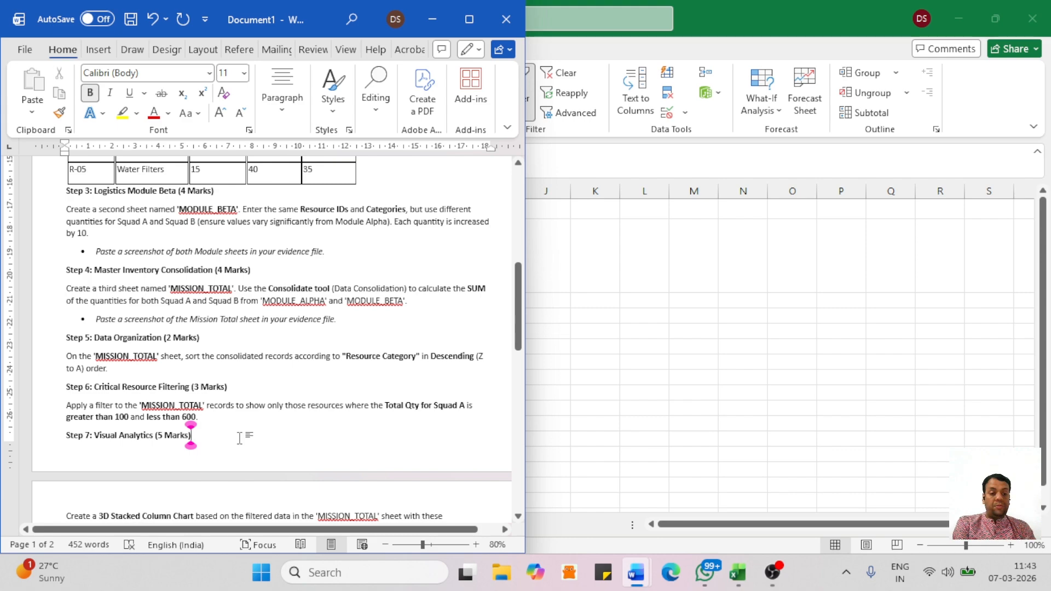
Read the Step 7 chart requirements on the Word document's second page, and switch back to the MISSION_TOTAL sheet in Excel.
drag(244, 438, 87, 441)
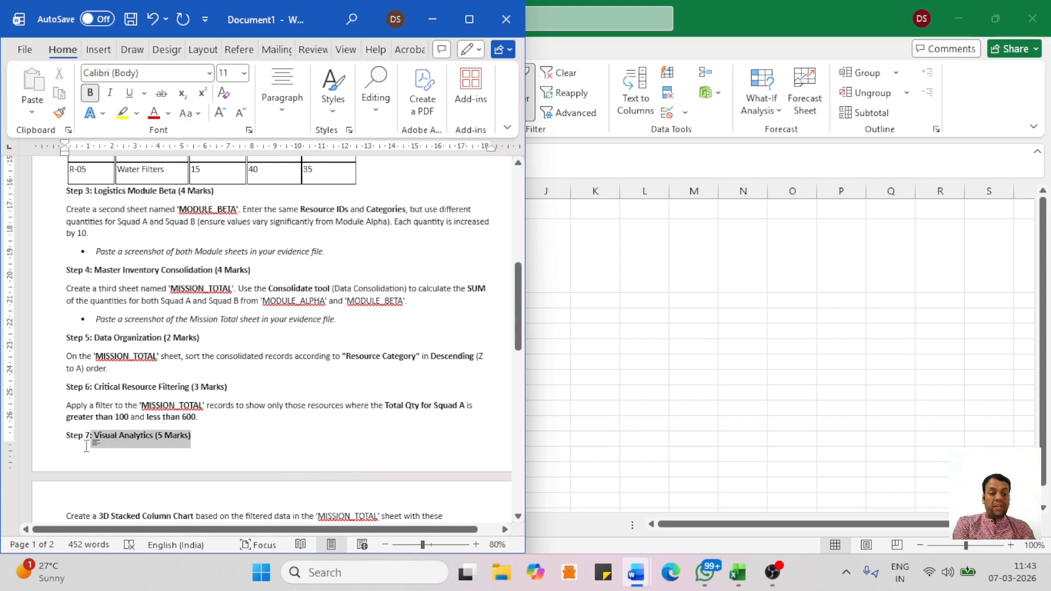
click(267, 448)
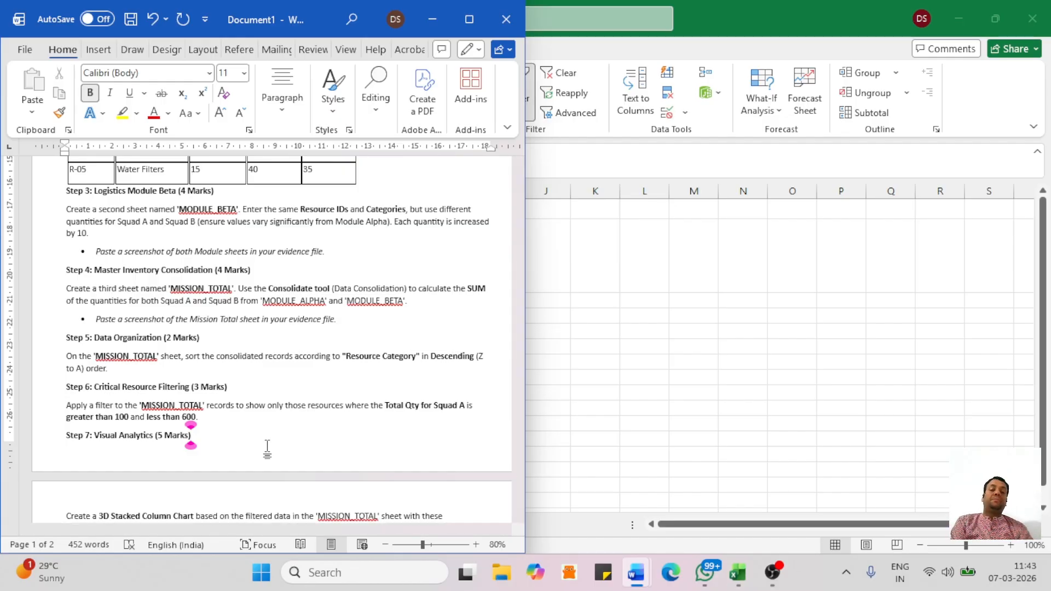
drag(517, 328, 517, 382)
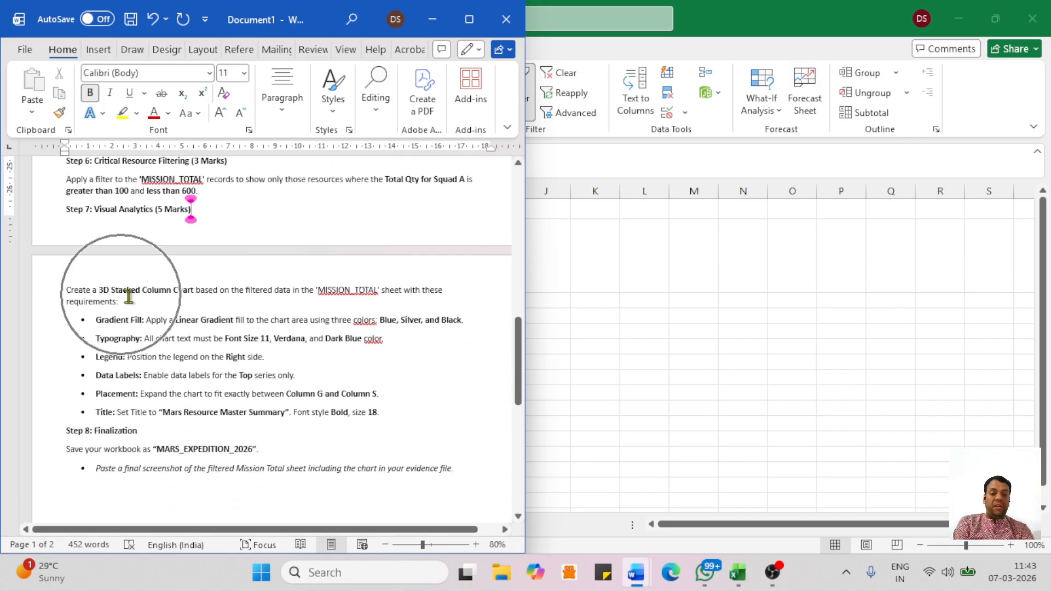
key(alt+Tab)
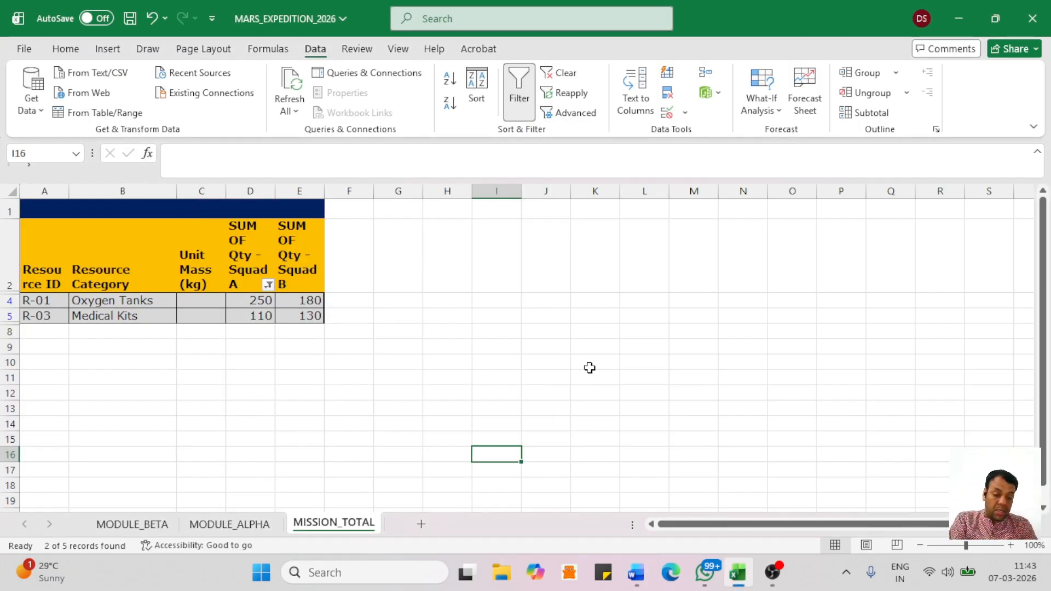
key(alt+Tab)
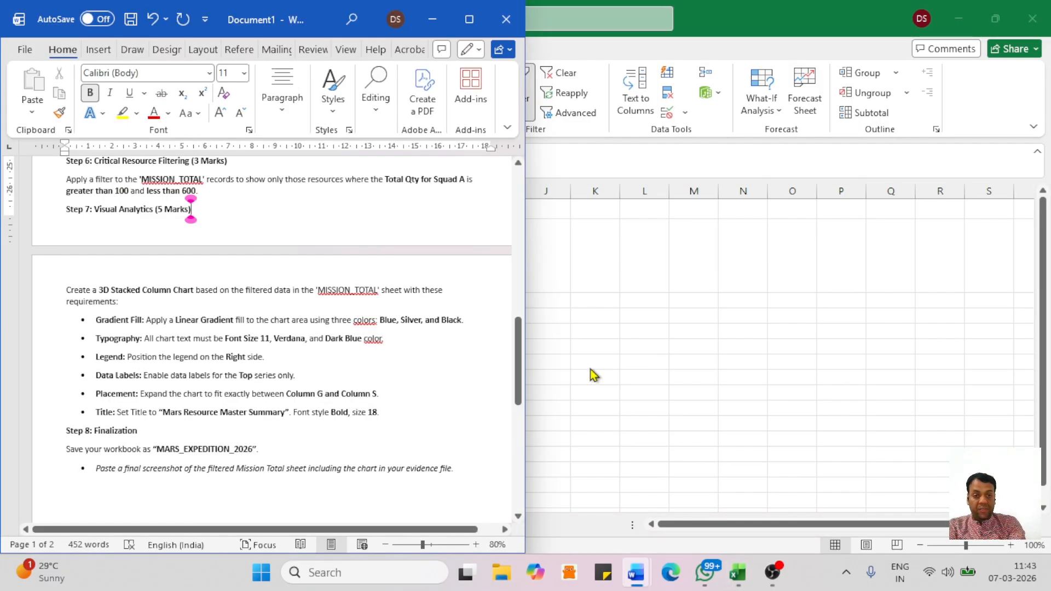
key(alt)
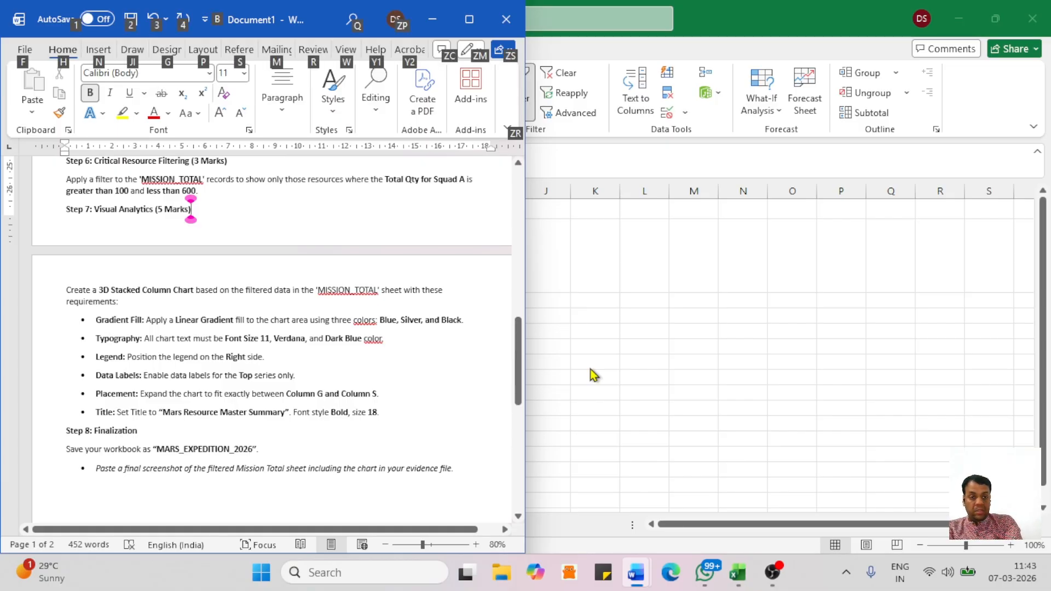
key(alt+Tab)
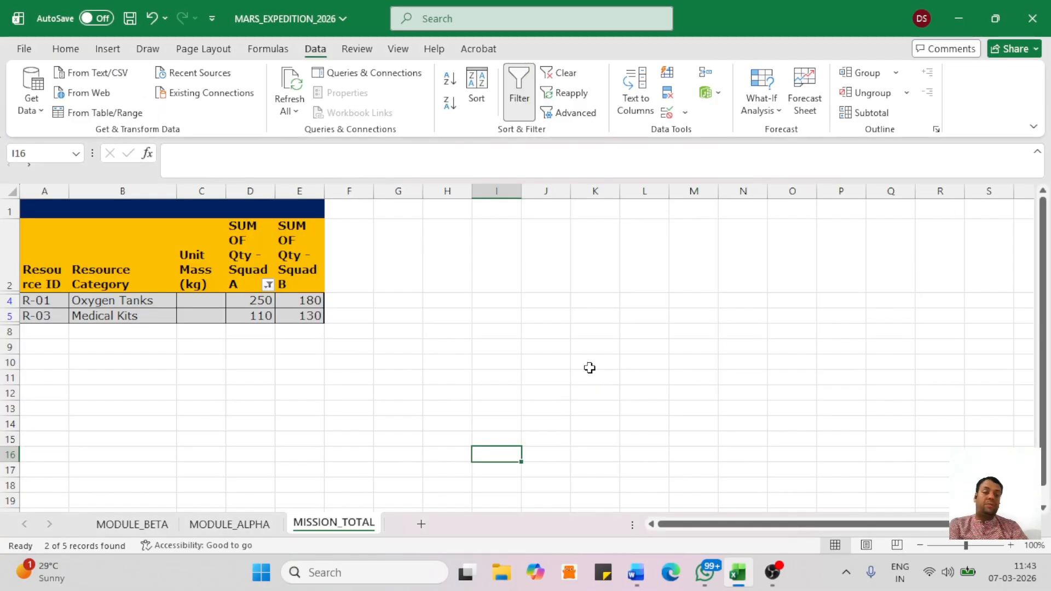
Insert a 3-D 100% Stacked Column chart from the filtered MISSION_TOTAL data, selecting the headers from A2 through E5.
drag(36, 255, 299, 311)
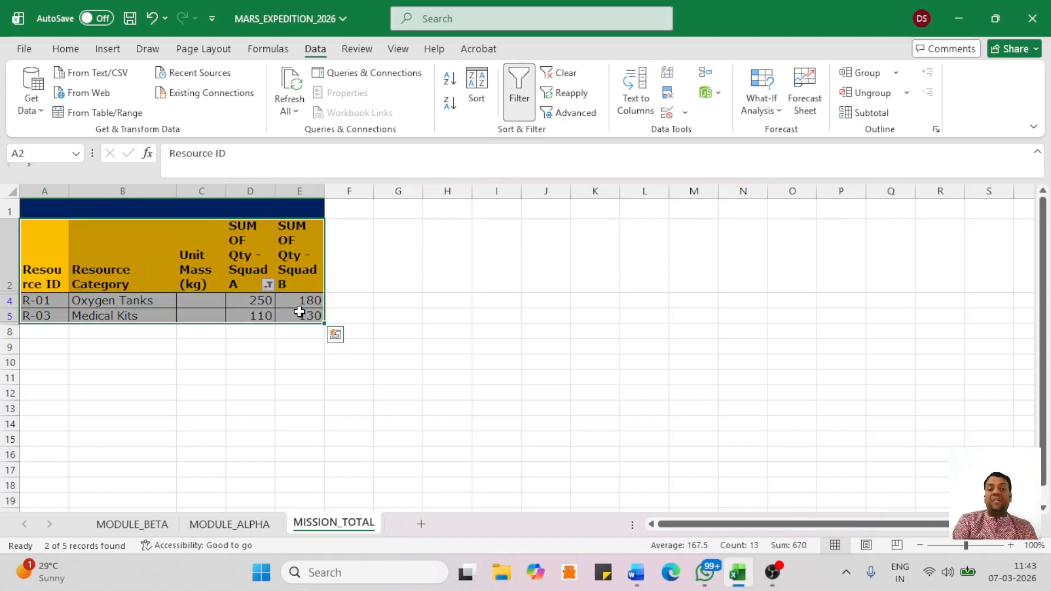
key(ctrl+q)
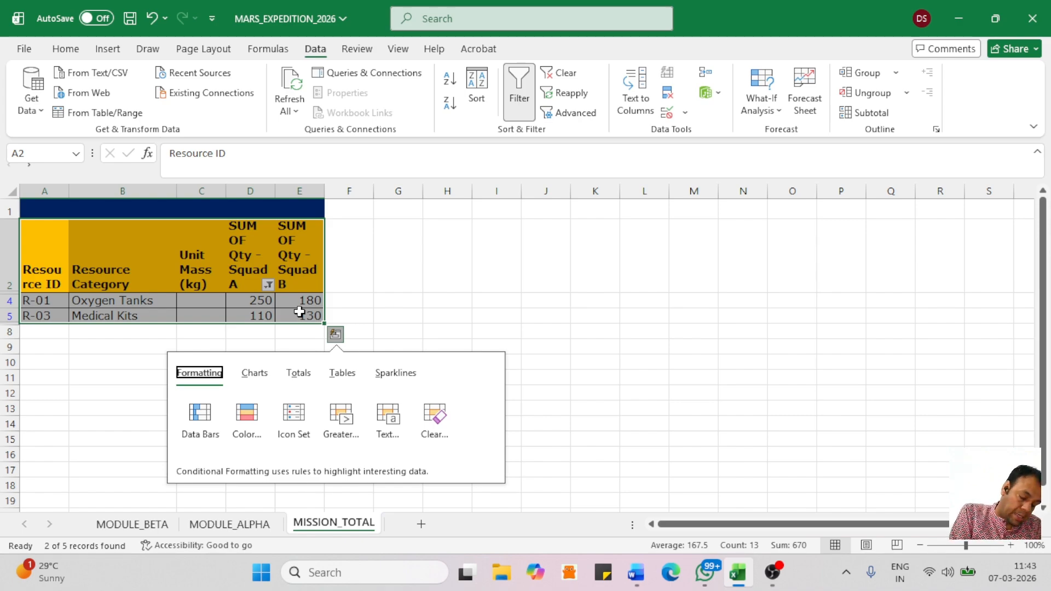
click(108, 49)
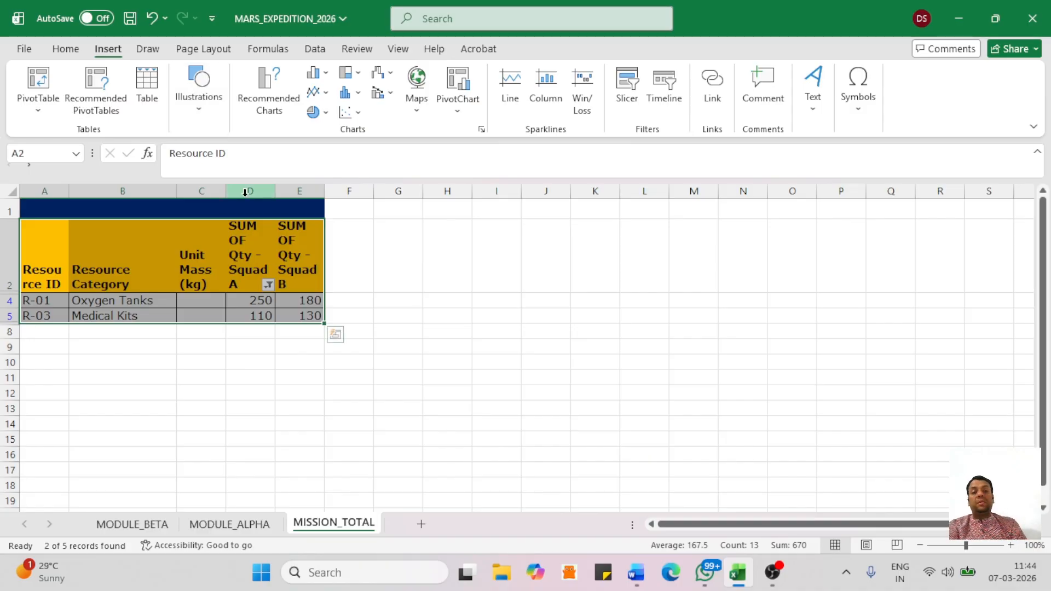
click(321, 80)
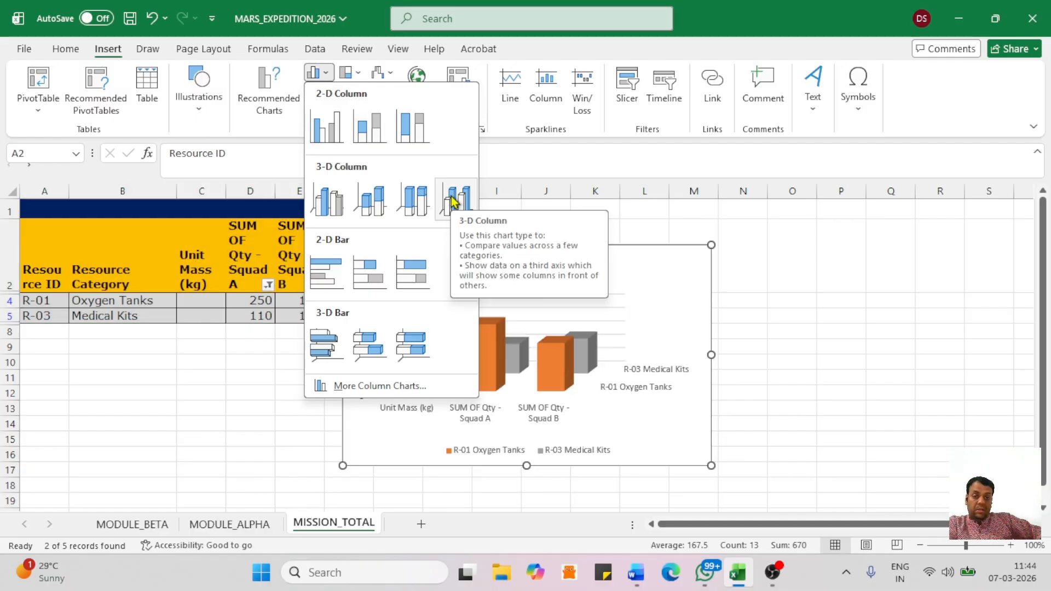
click(414, 204)
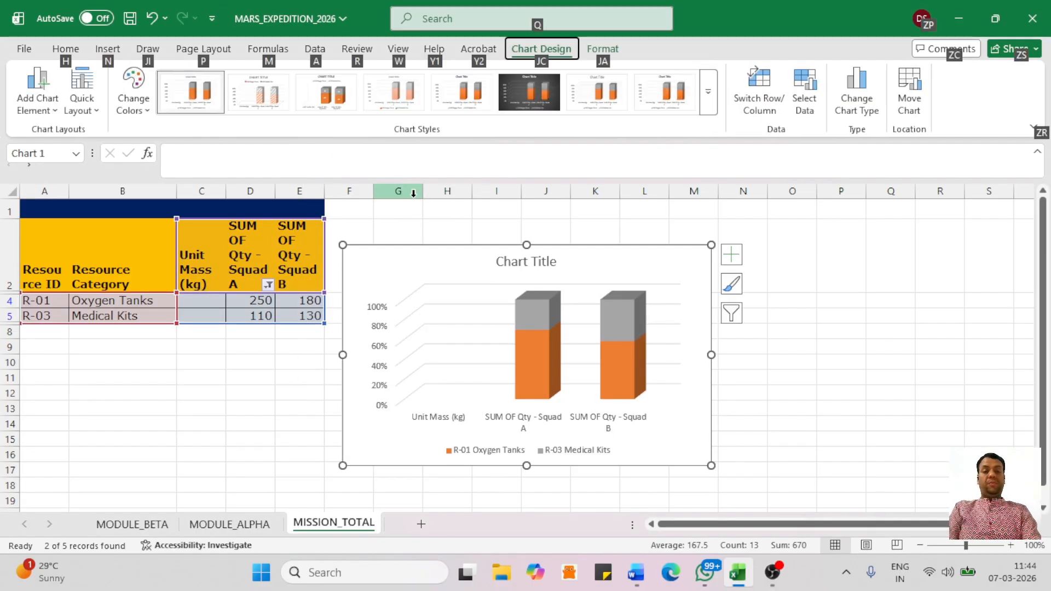
Check the Gradient Fill requirement in Word, and apply a gradient fill to the chart area in Excel.
key(alt+Tab)
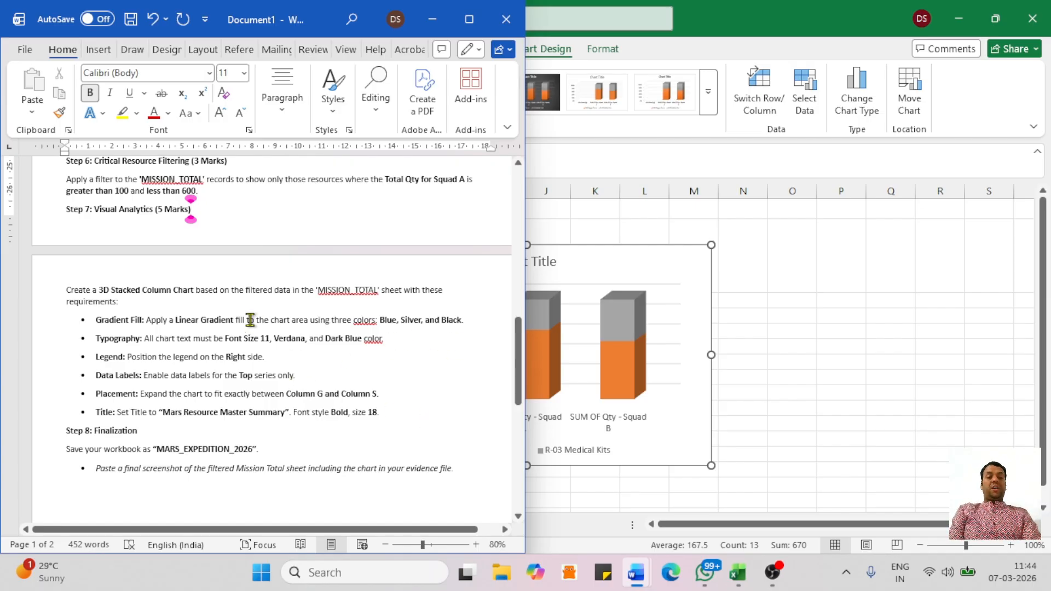
drag(98, 327, 451, 334)
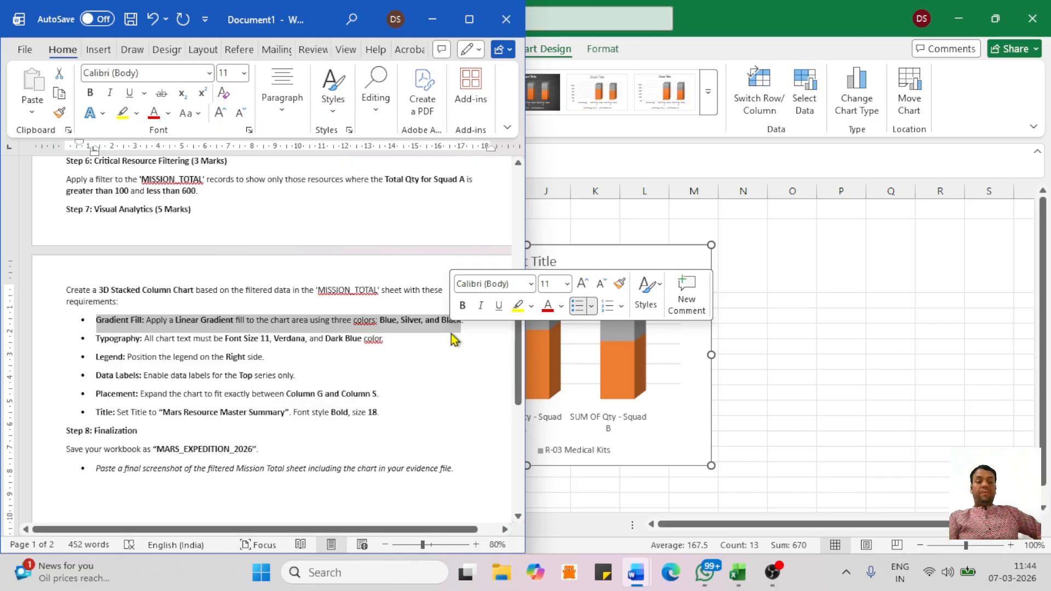
click(428, 364)
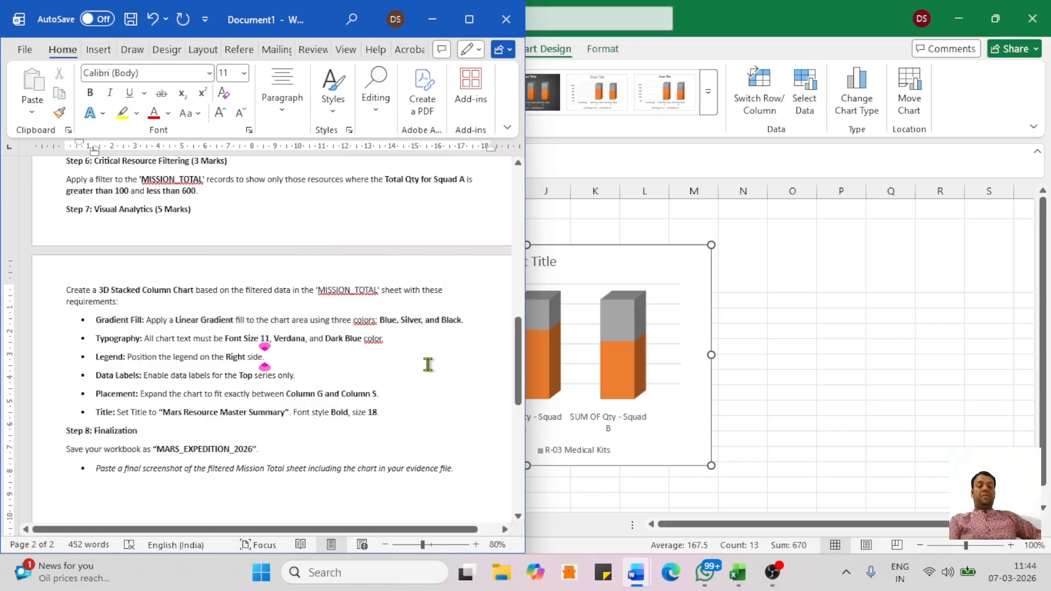
click(686, 265)
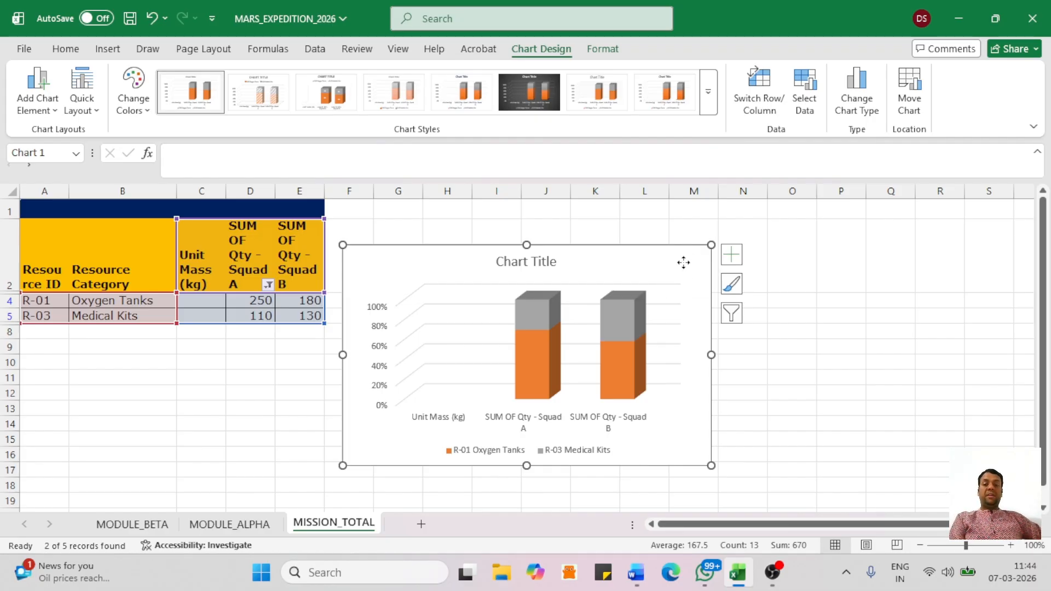
right_click(683, 263)
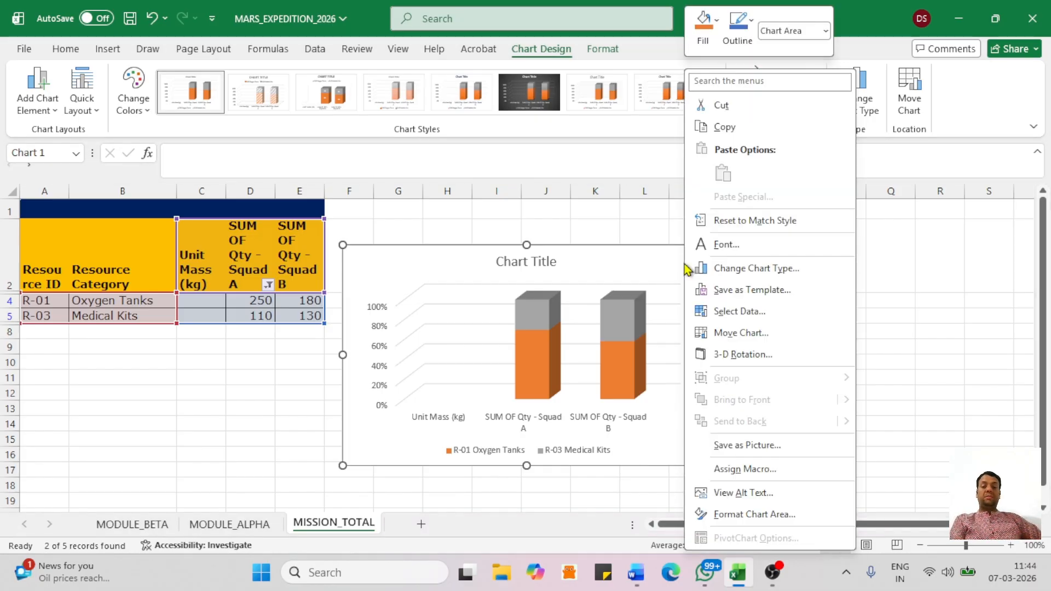
click(759, 514)
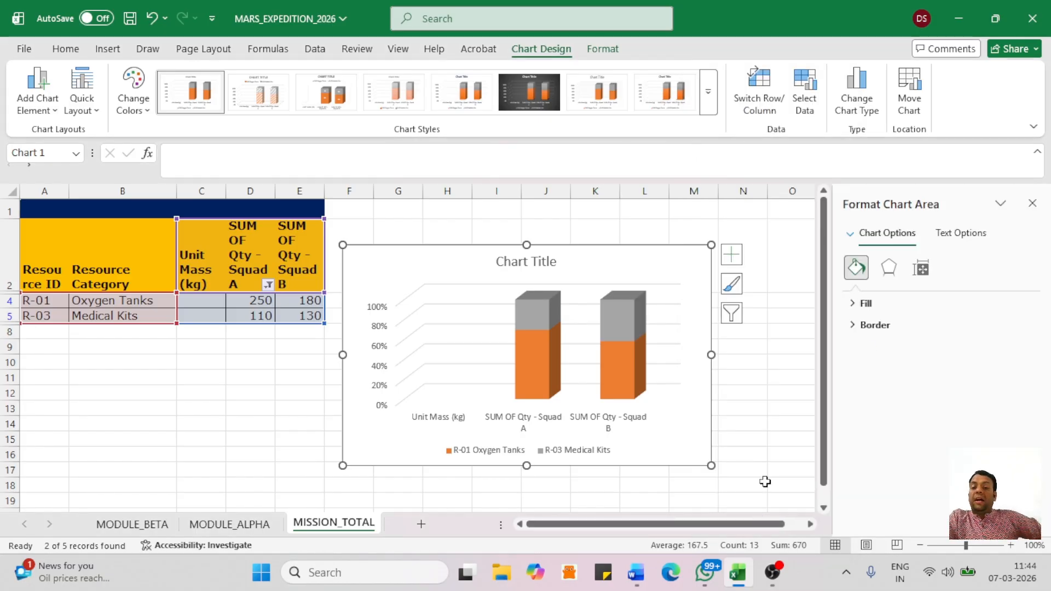
click(881, 309)
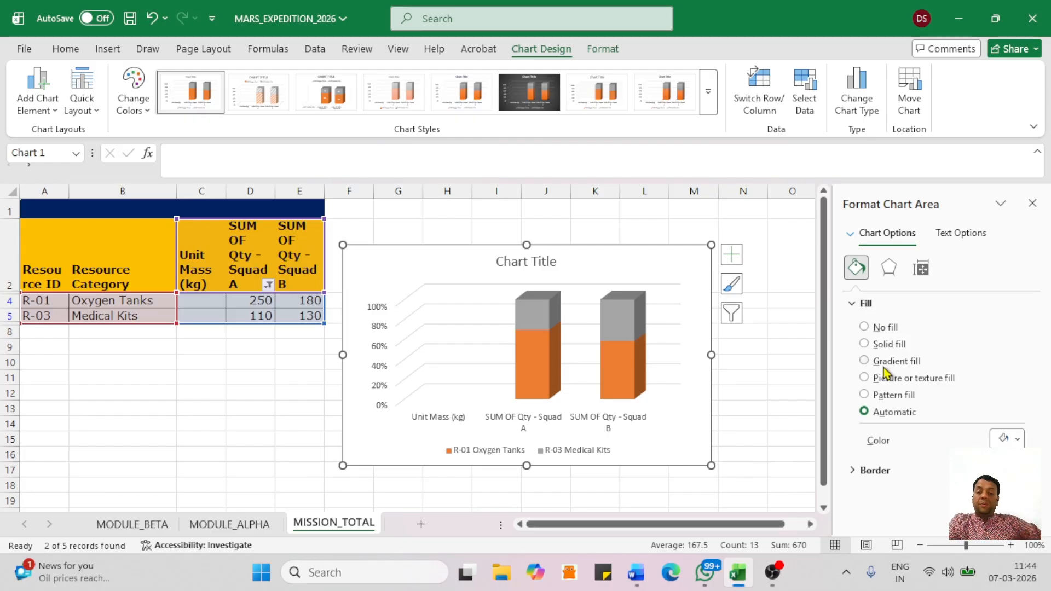
click(883, 365)
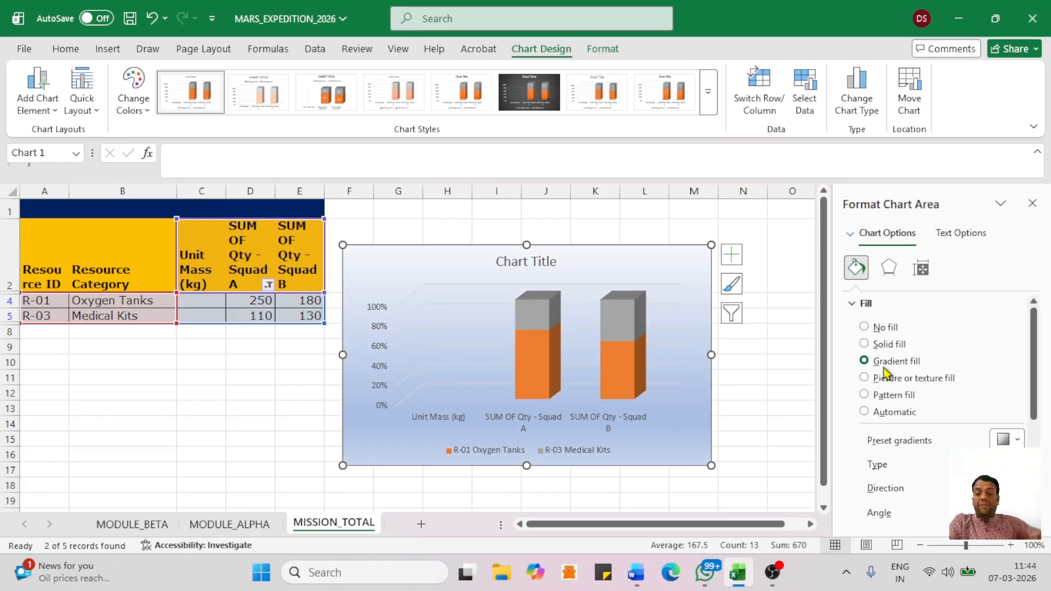
drag(1033, 359, 1035, 419)
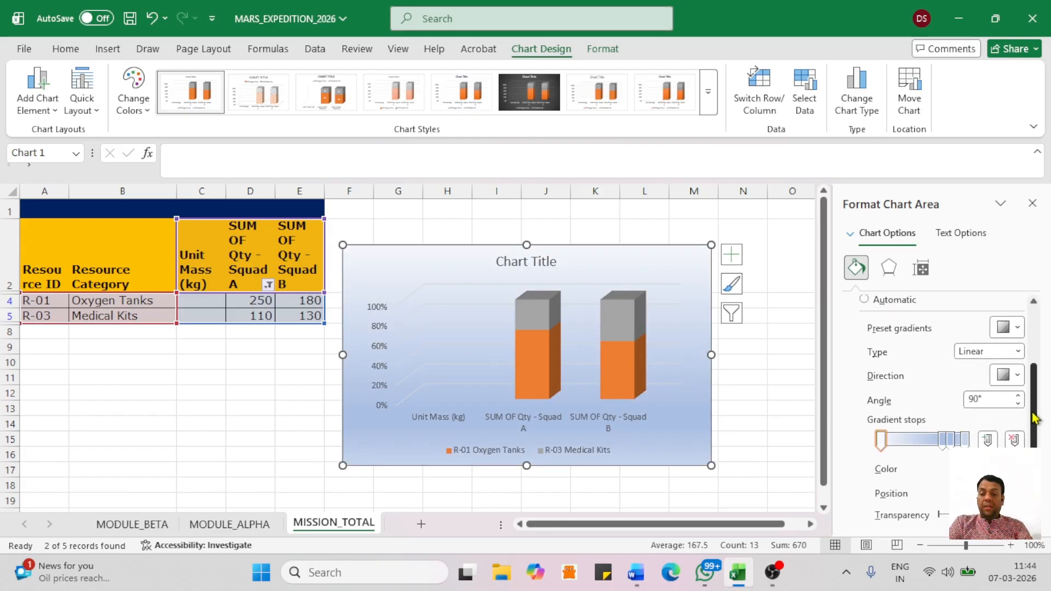
key(alt+Tab)
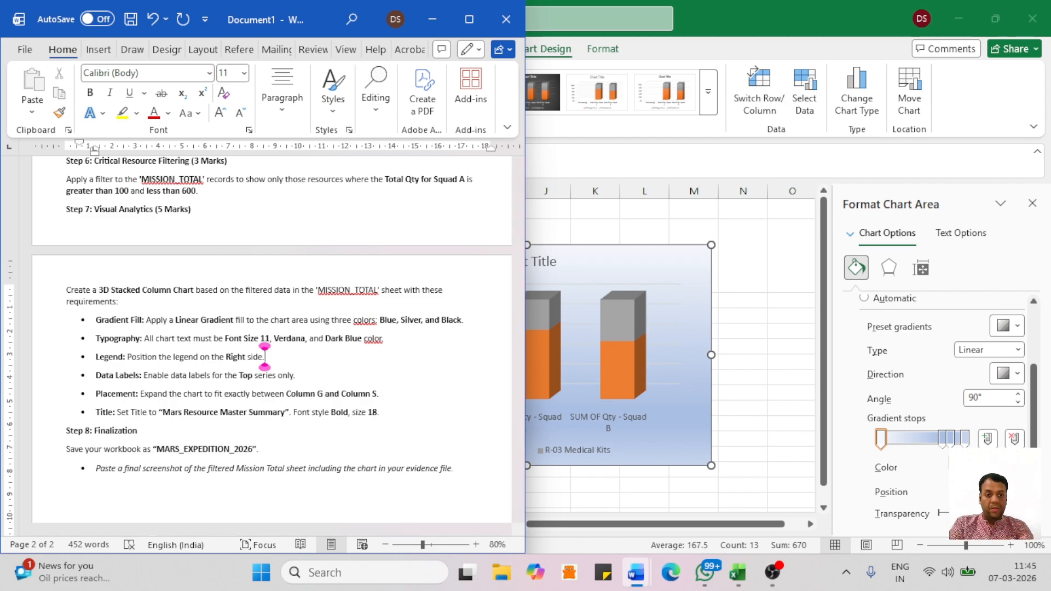
key(alt+Tab)
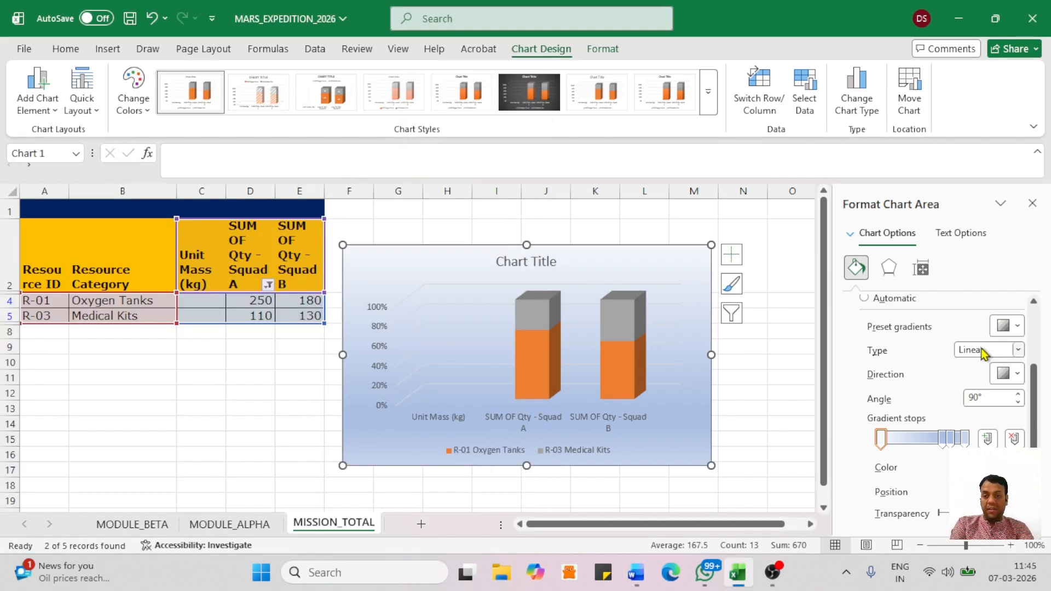
Apply a gradient fill to the chart's plot area.
key(ctrl)
key(ctrl)
key(ctrl)
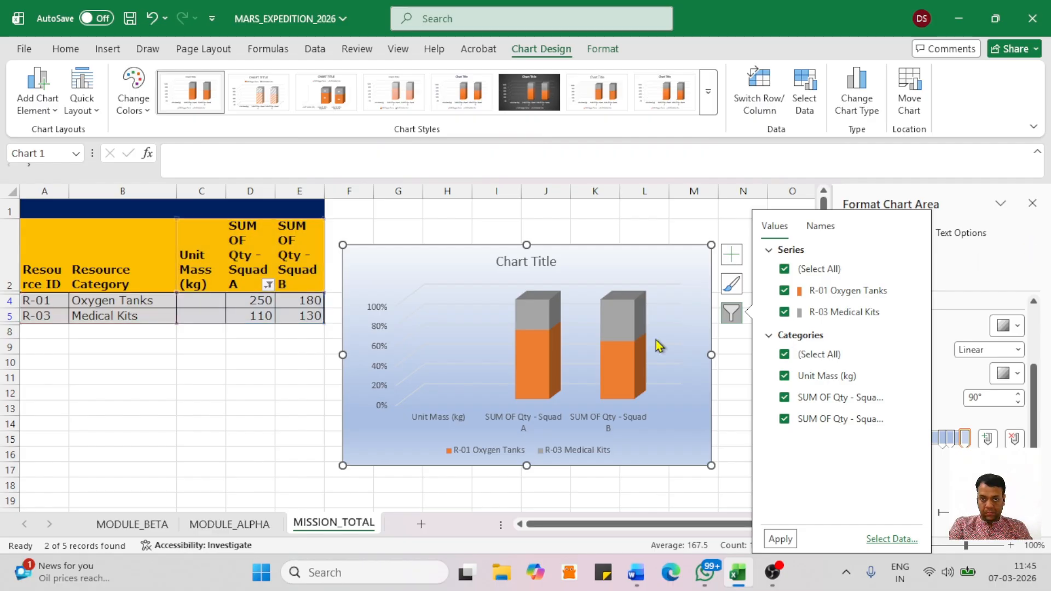
click(500, 285)
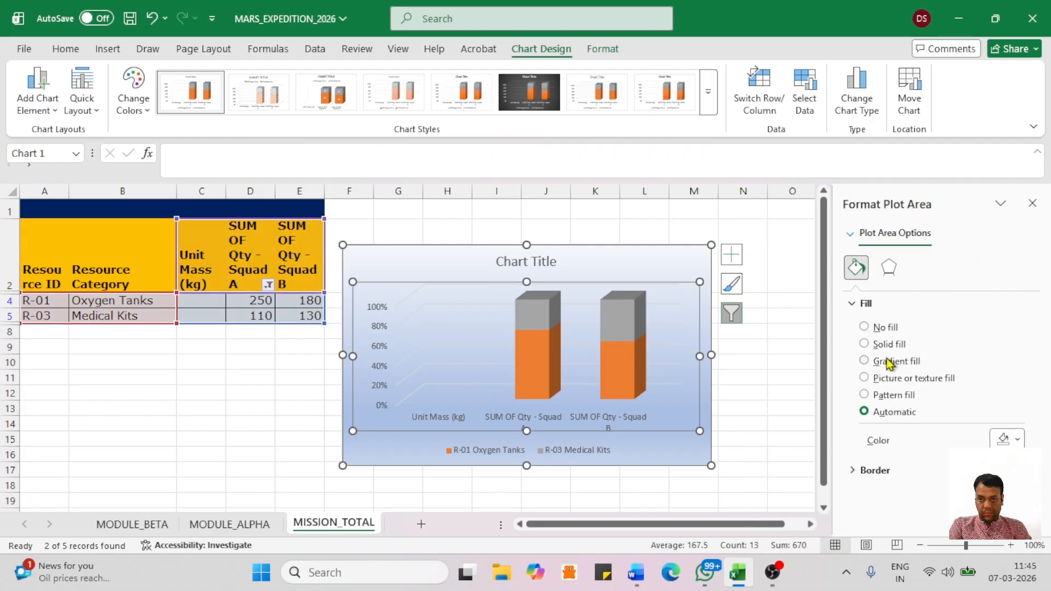
click(864, 361)
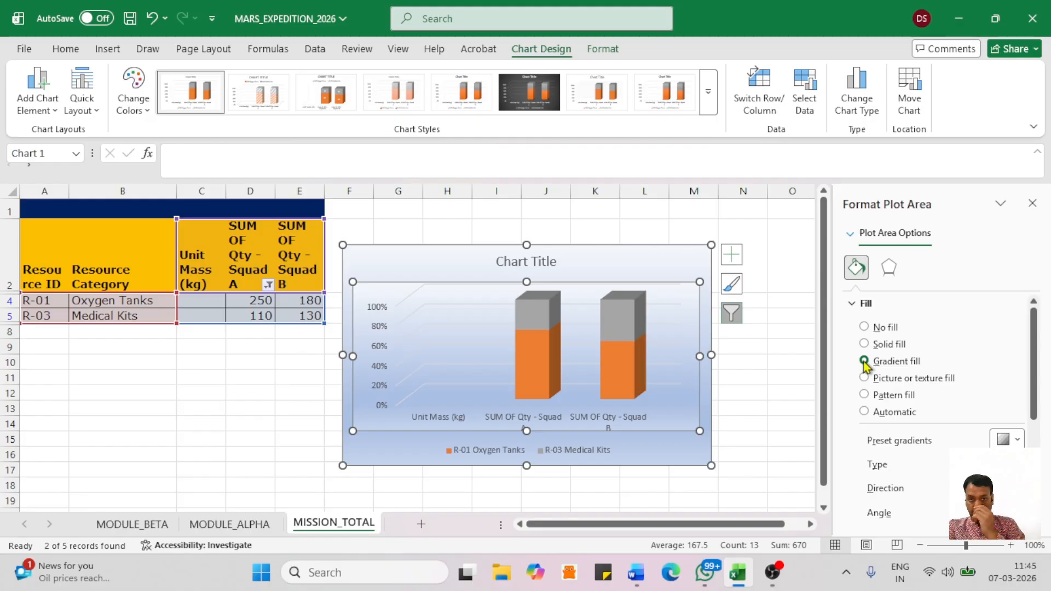
Set the chart area's last gradient stop, at position 100%, to the standard light blue color.
click(652, 262)
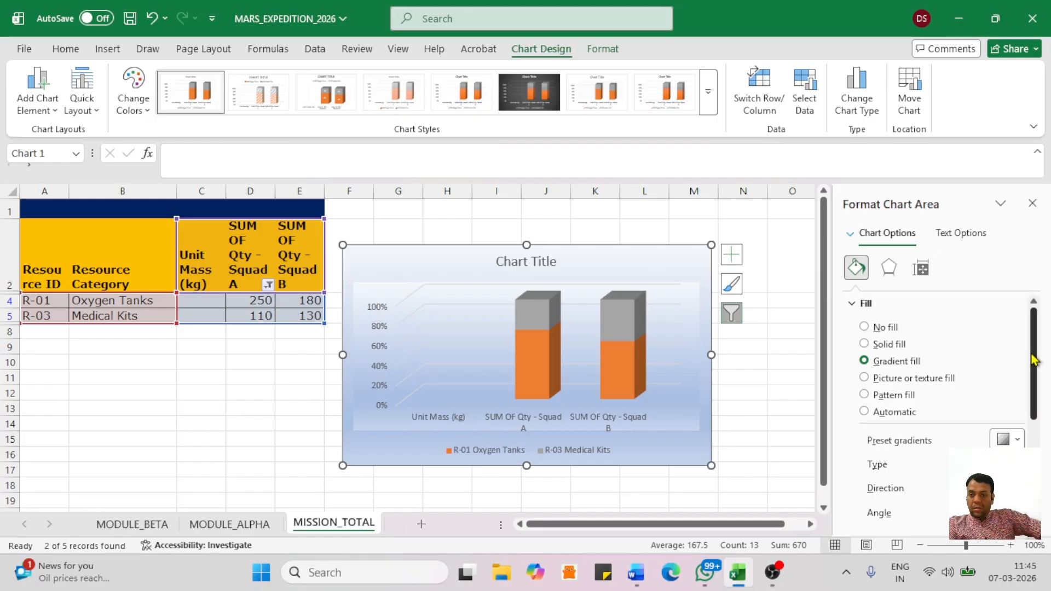
scroll(1033, 360, down, 5)
click(965, 371)
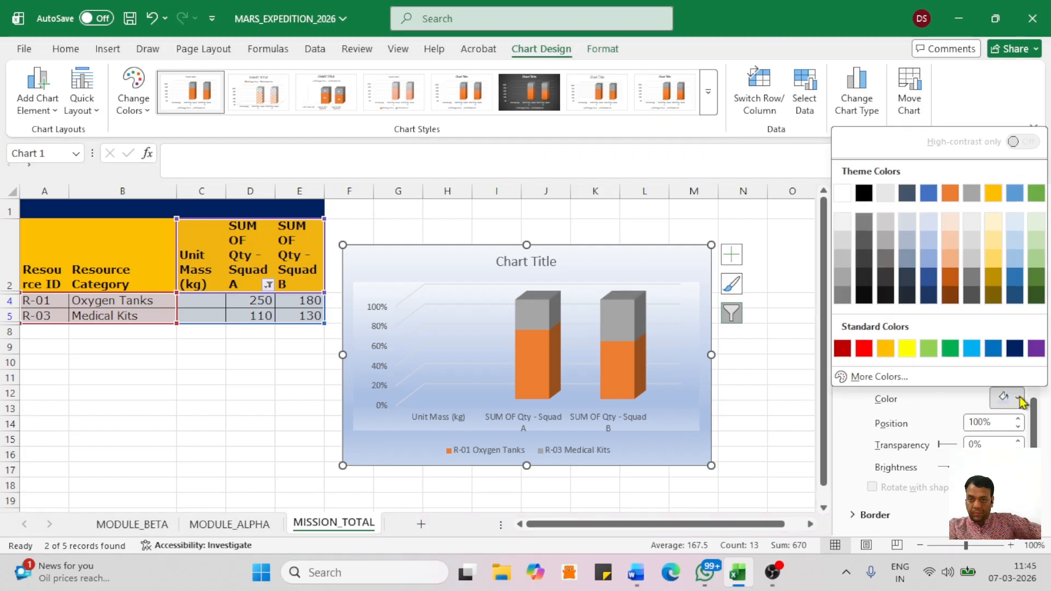
click(971, 348)
Move the chart area's second gradient stop to 37% and color it the lightest gray shade of the white theme color.
drag(951, 370, 913, 375)
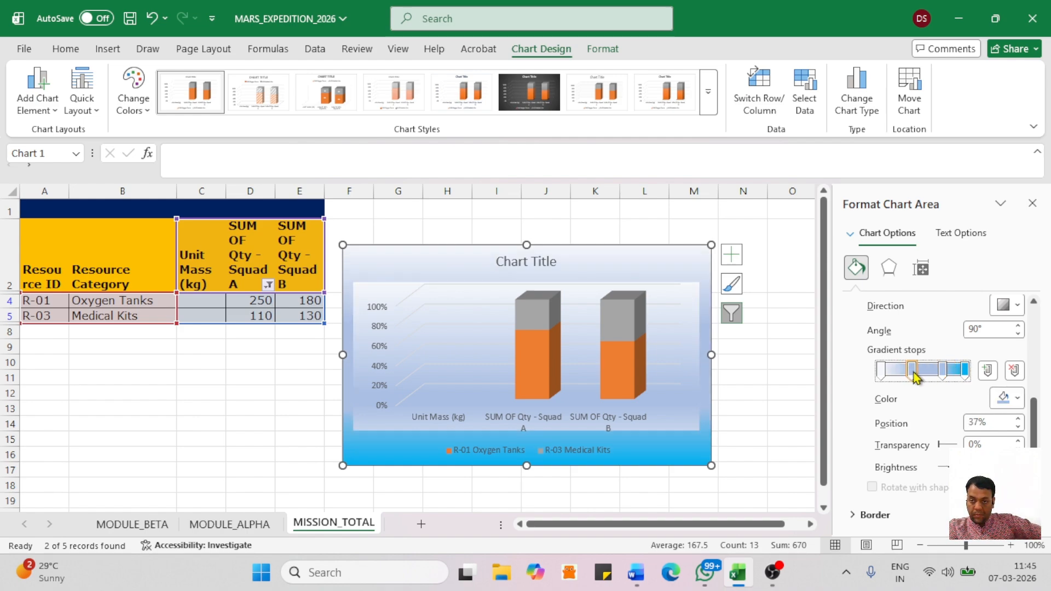
click(1017, 399)
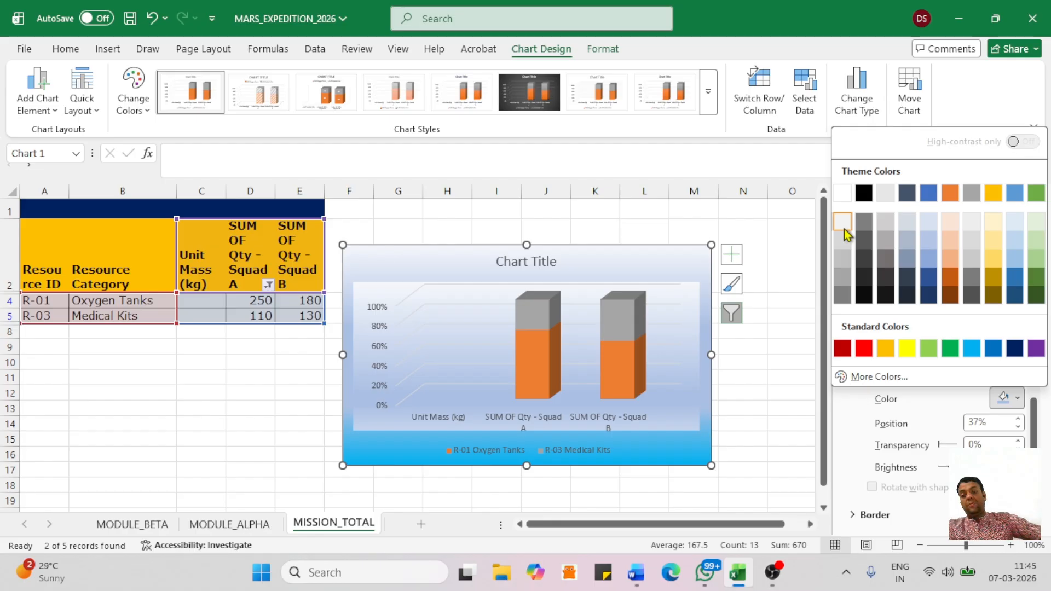
click(844, 234)
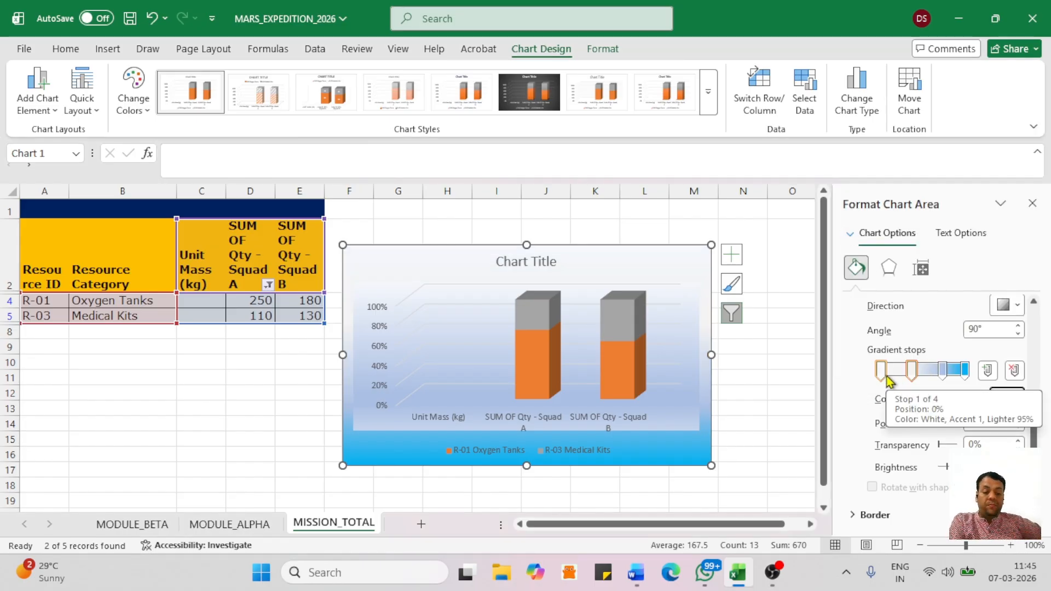
Recheck the Gradient Fill requirement in Word, and set the chart area's first gradient stop, at position 0%, to black in Excel.
key(alt+Tab)
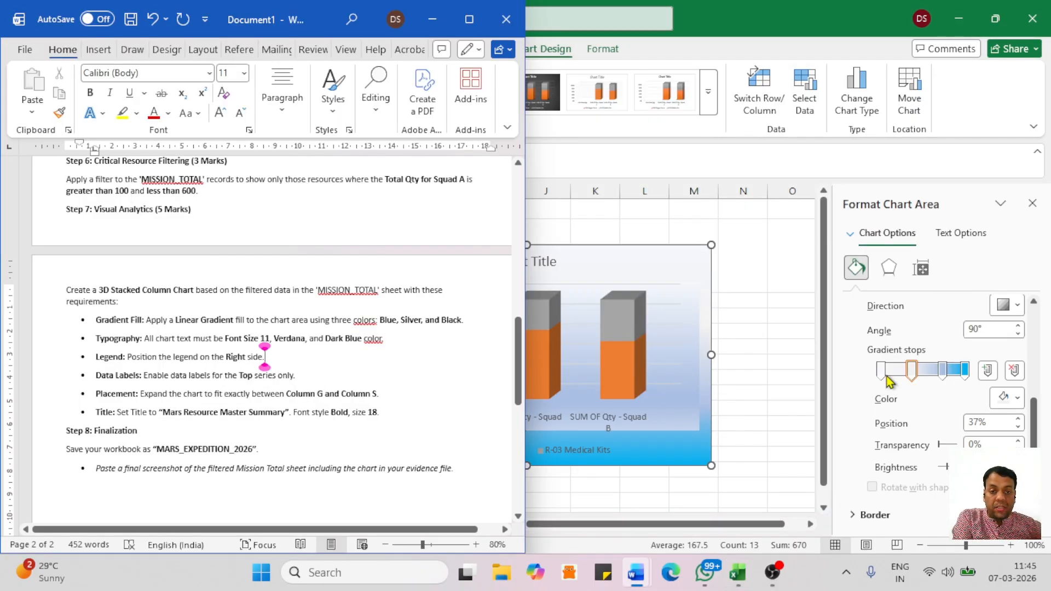
key(alt+Tab)
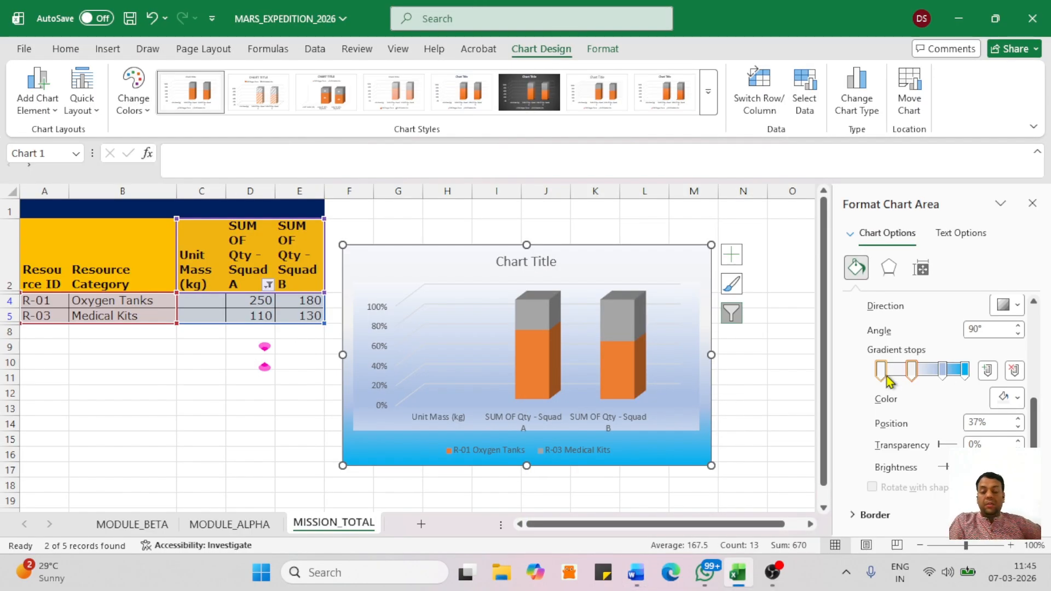
click(887, 378)
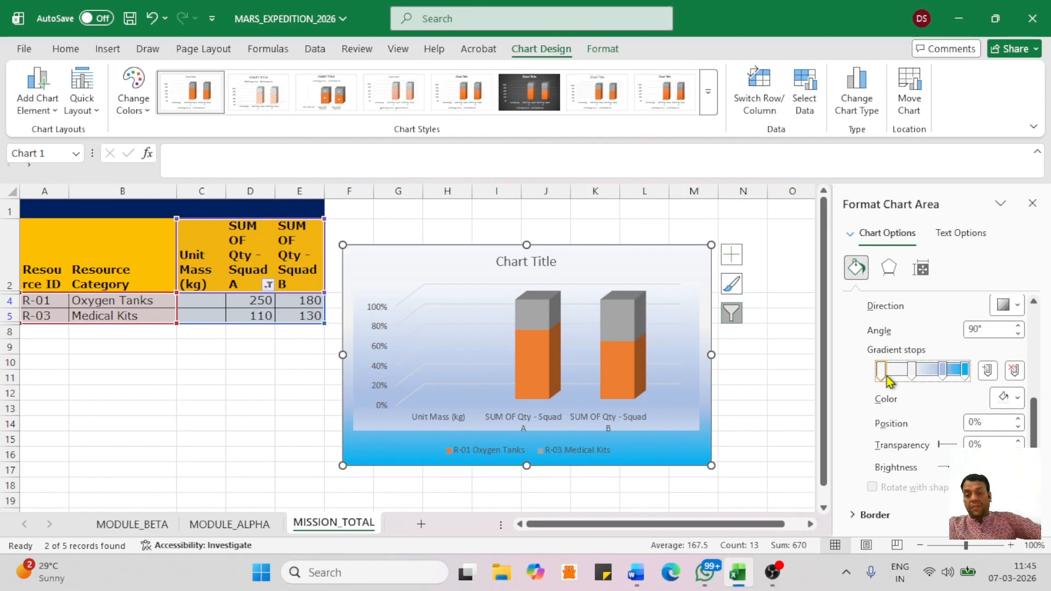
click(1015, 398)
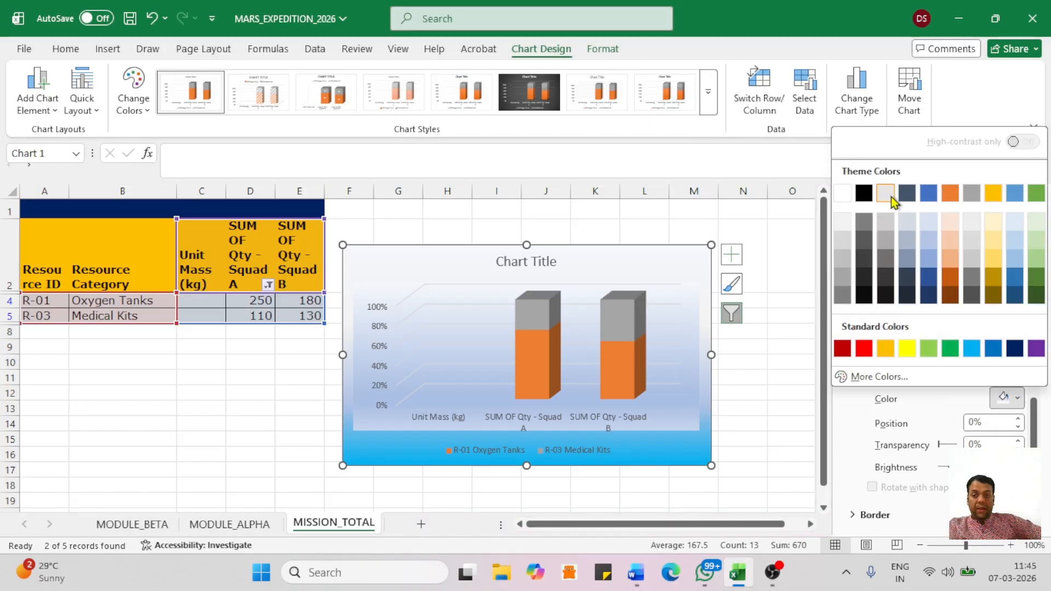
click(860, 193)
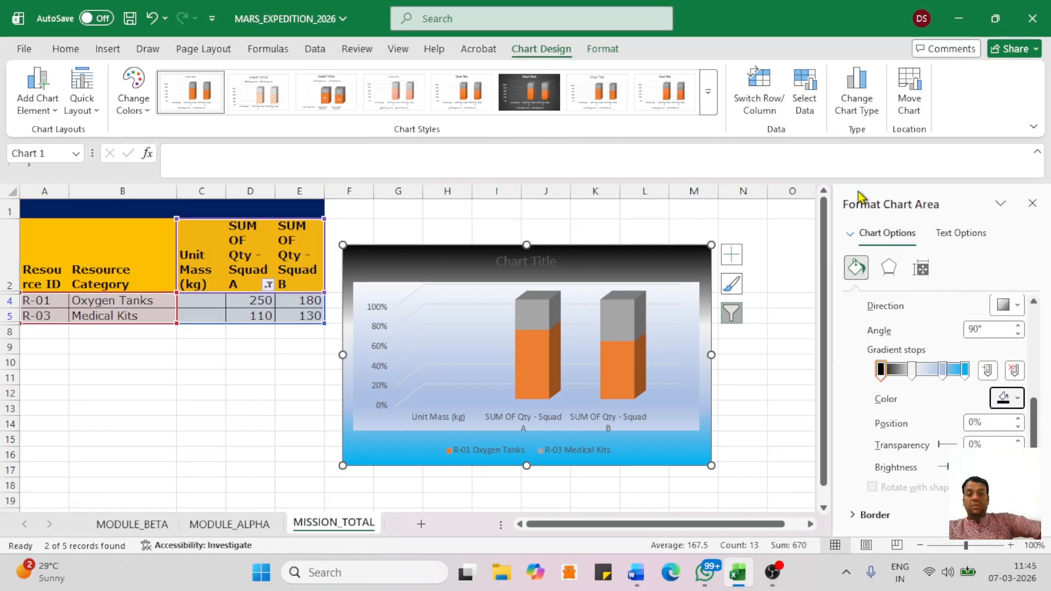
click(1032, 203)
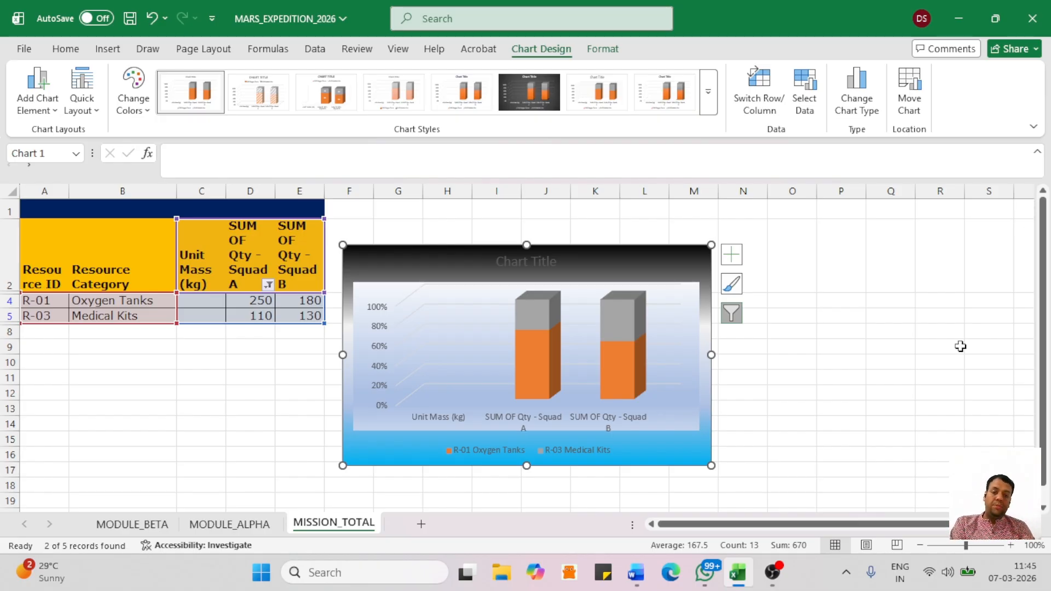
Highlight the Typography requirement in the Word assignment and return to the chart in Excel.
key(alt+Tab)
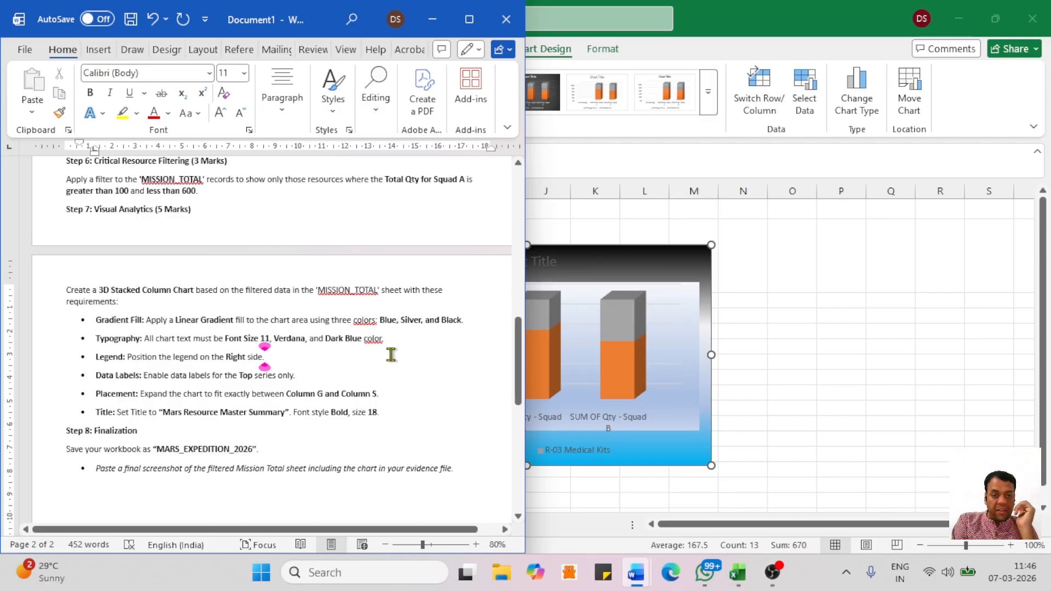
drag(402, 344, 98, 343)
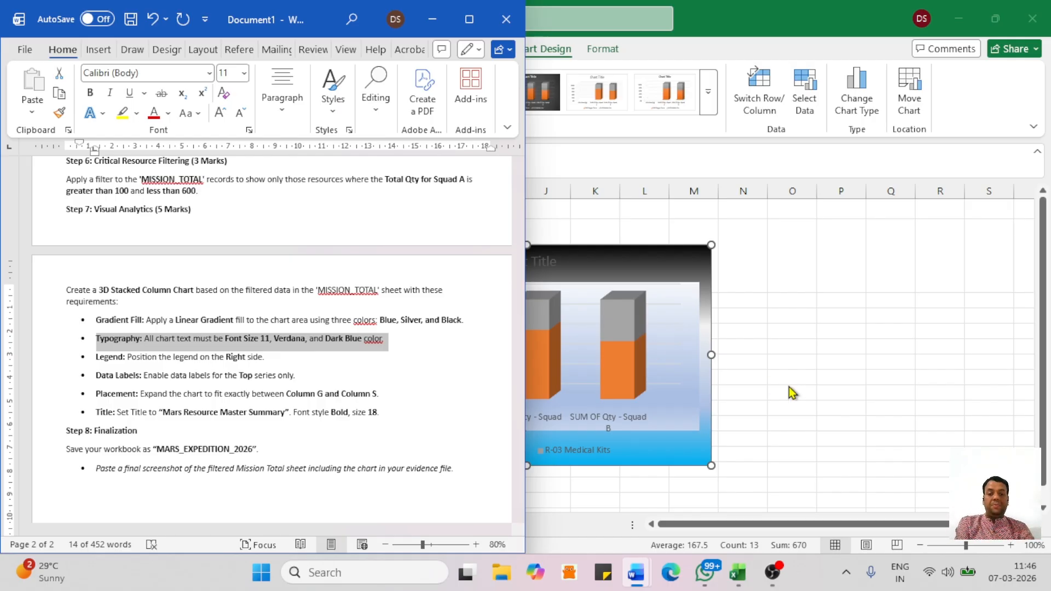
click(710, 359)
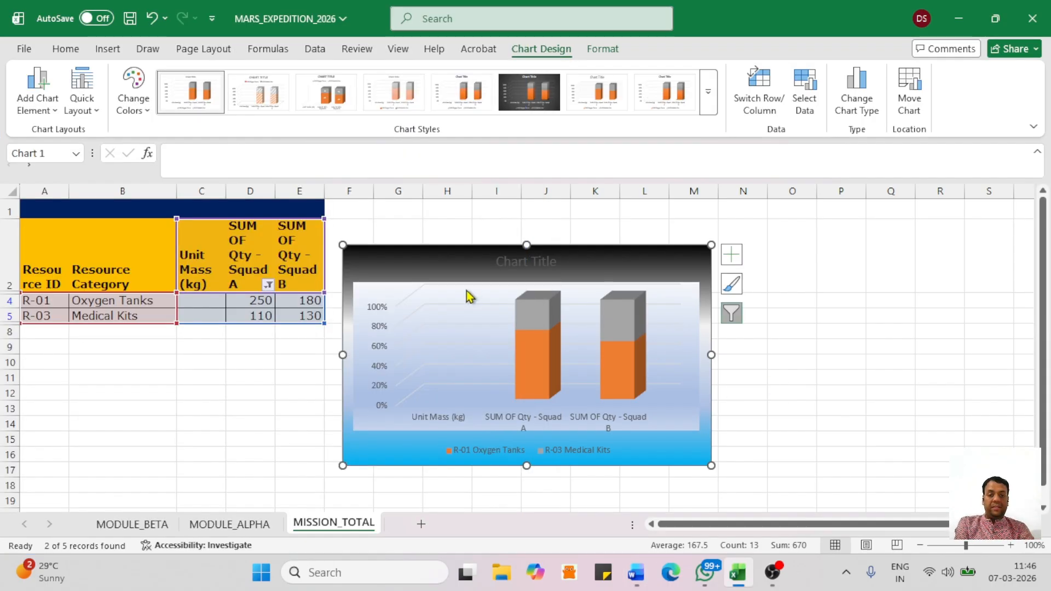
click(370, 291)
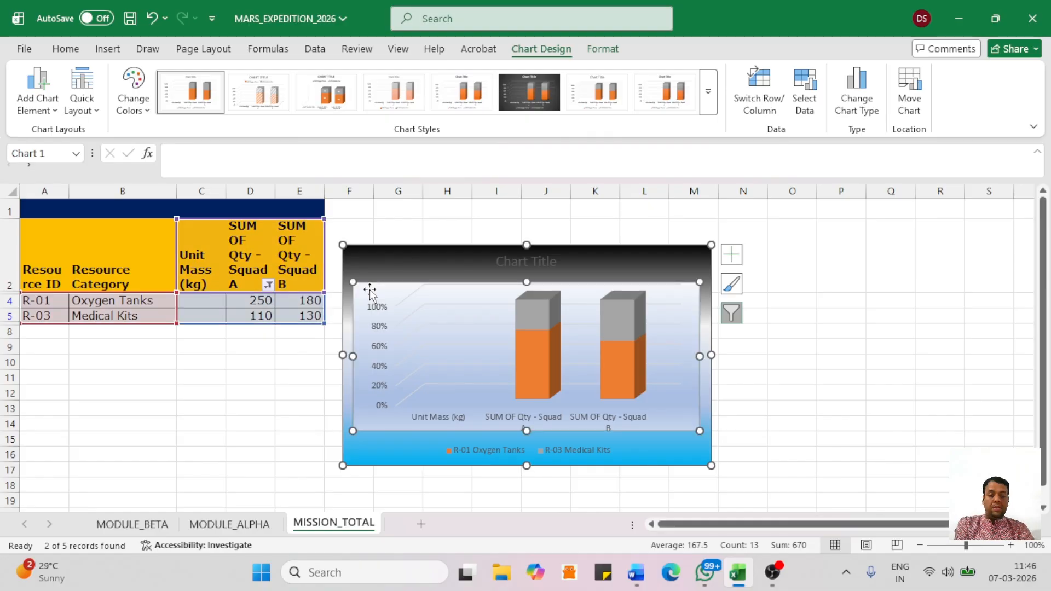
key(ctrl)
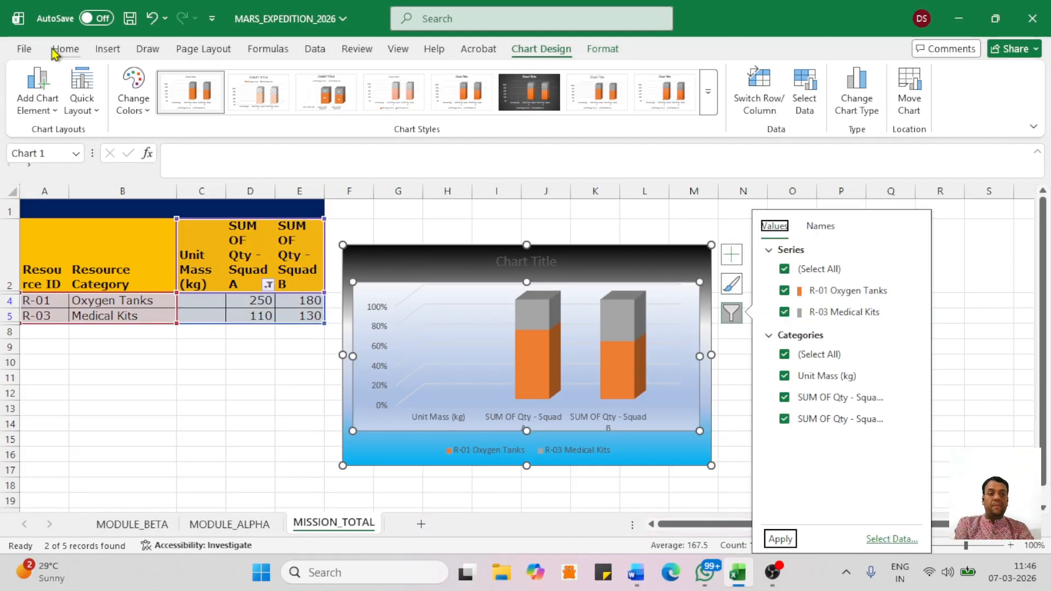
click(55, 50)
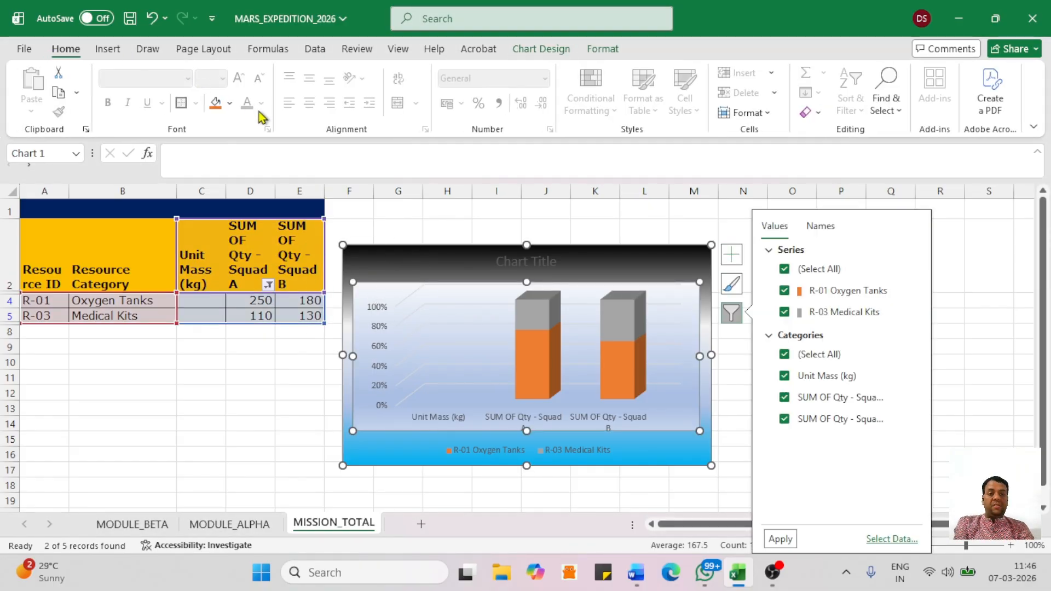
click(1000, 333)
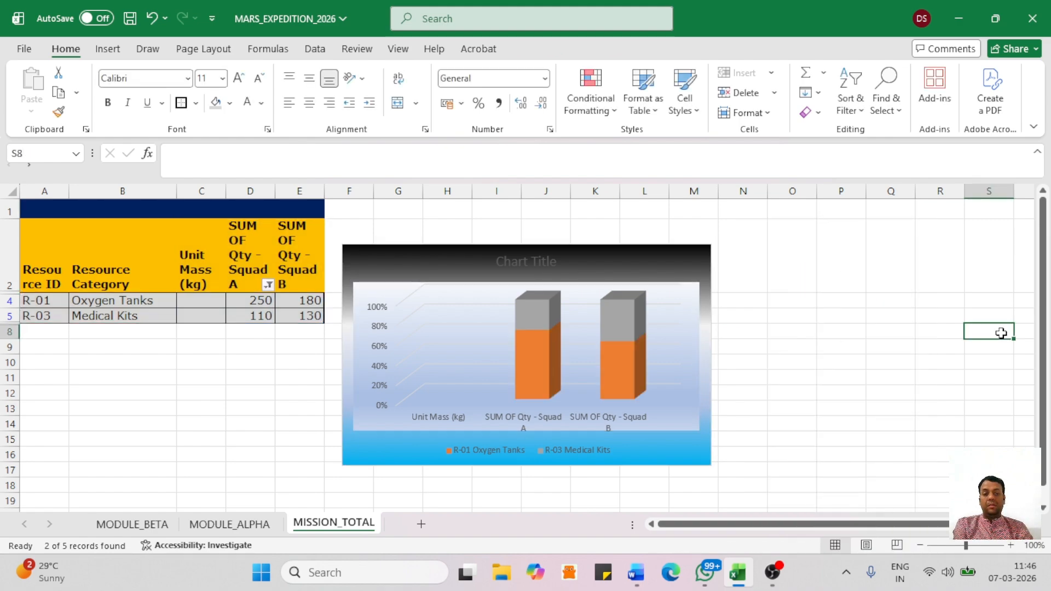
click(461, 303)
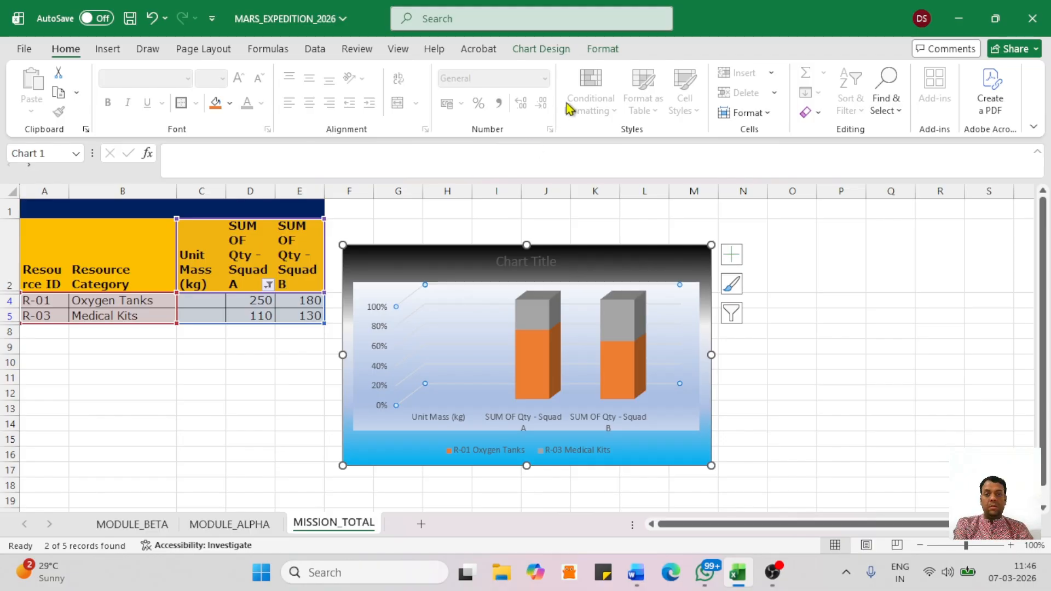
click(604, 49)
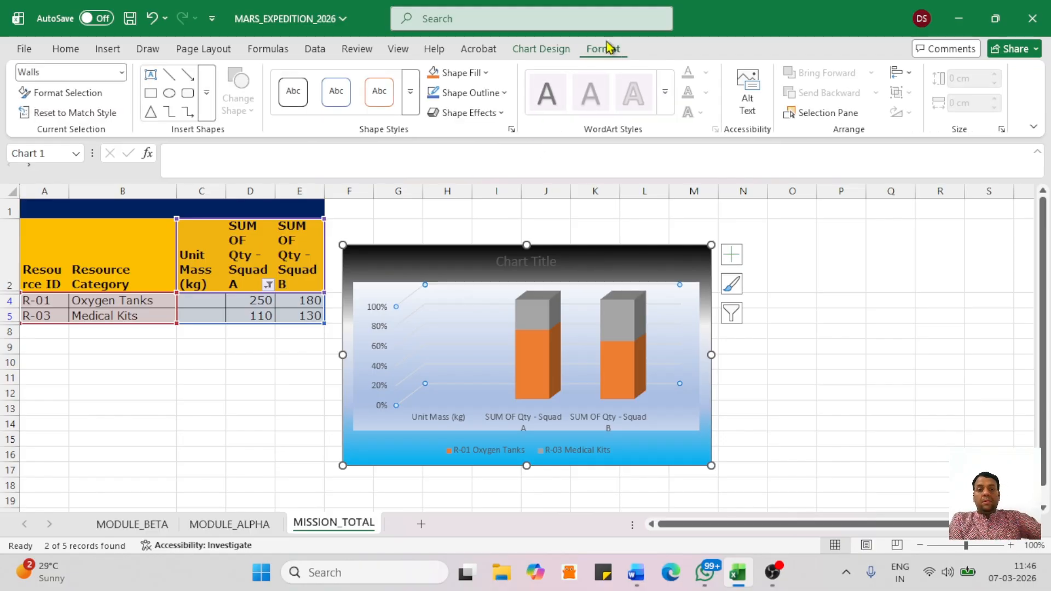
click(67, 51)
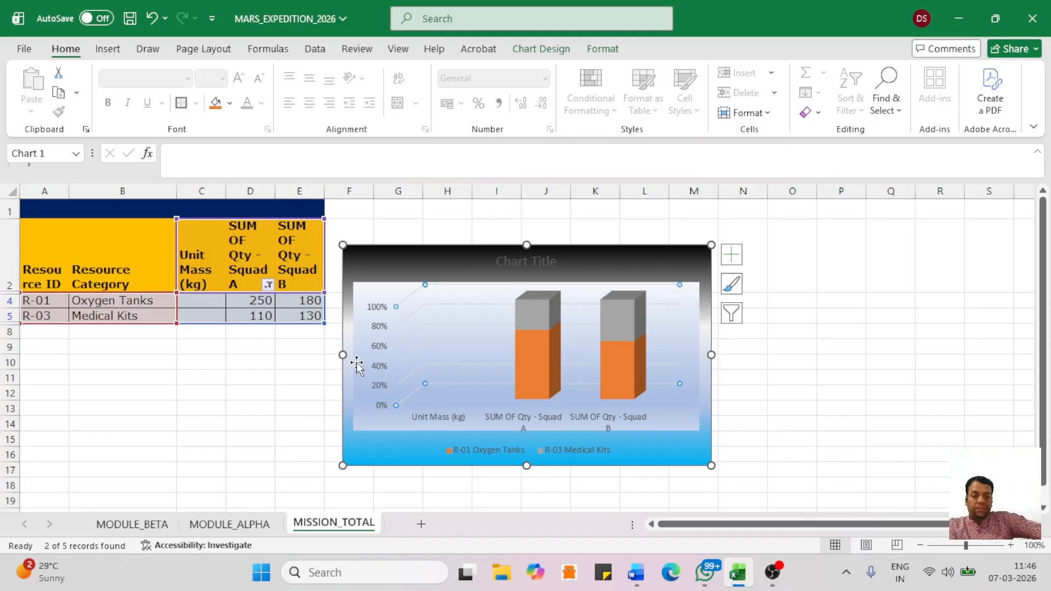
Format the chart's vertical axis labels in Verdana, standard blue color, and size 10.5.
click(376, 358)
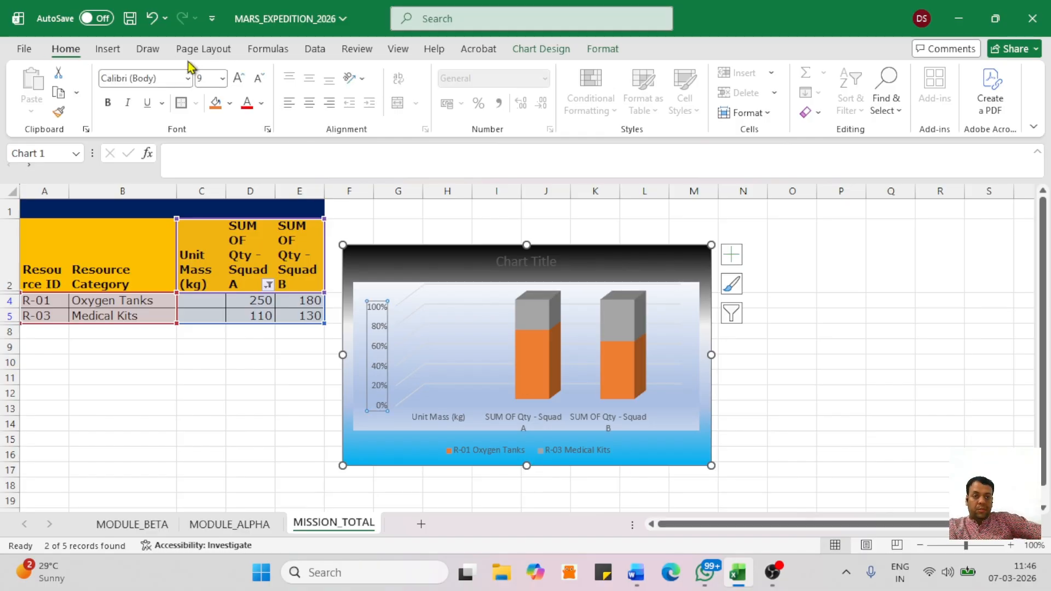
click(188, 82)
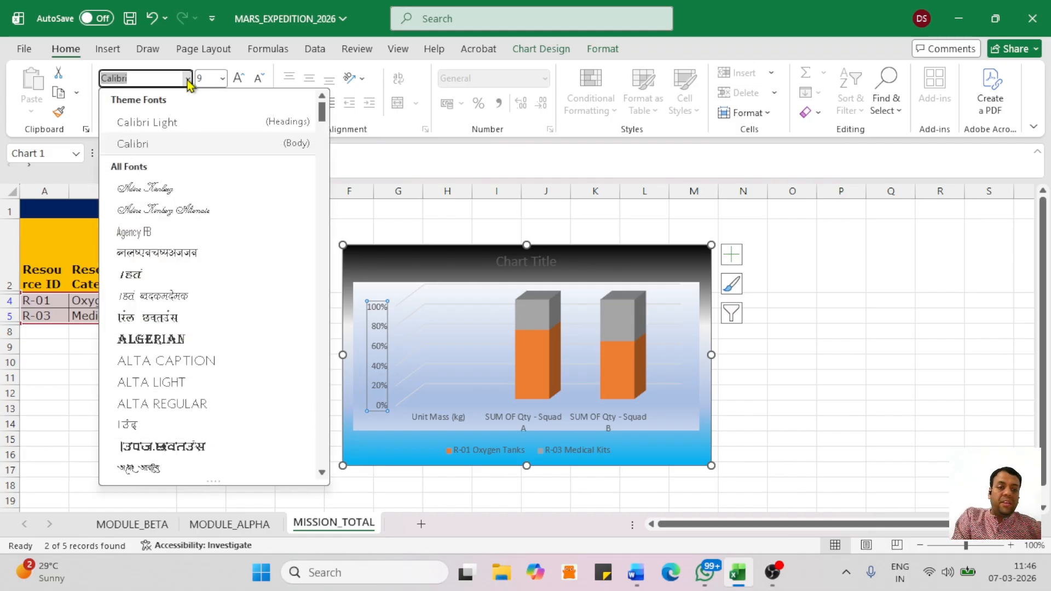
text(Verdana)
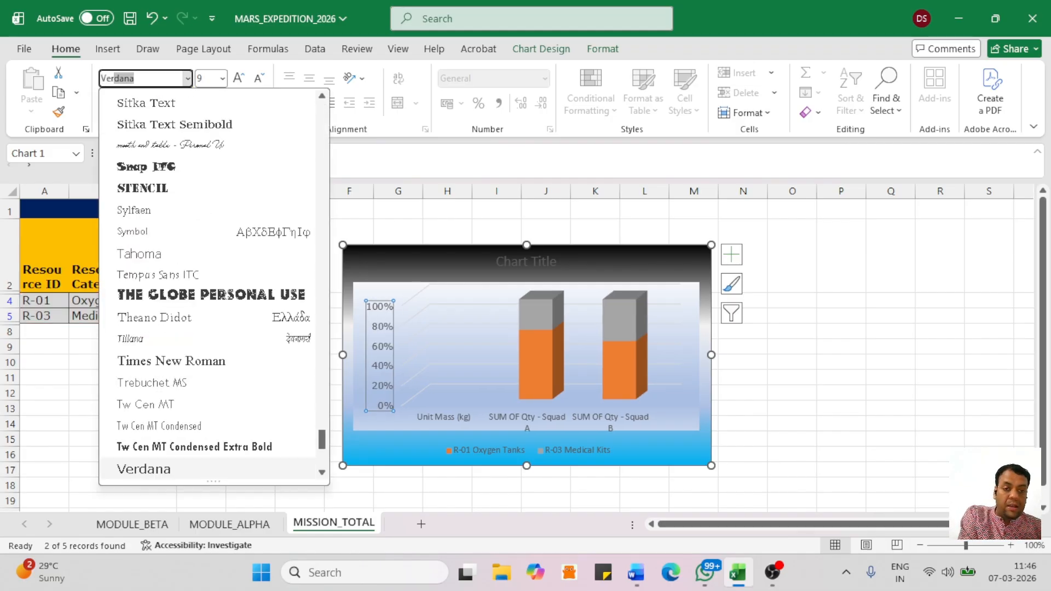
key(Return)
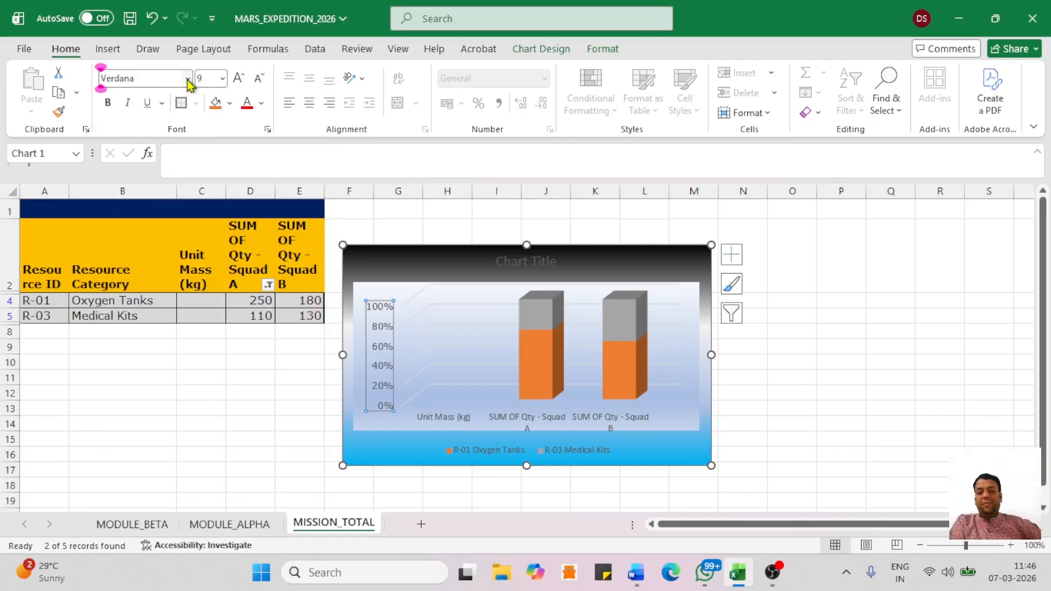
click(261, 103)
click(400, 362)
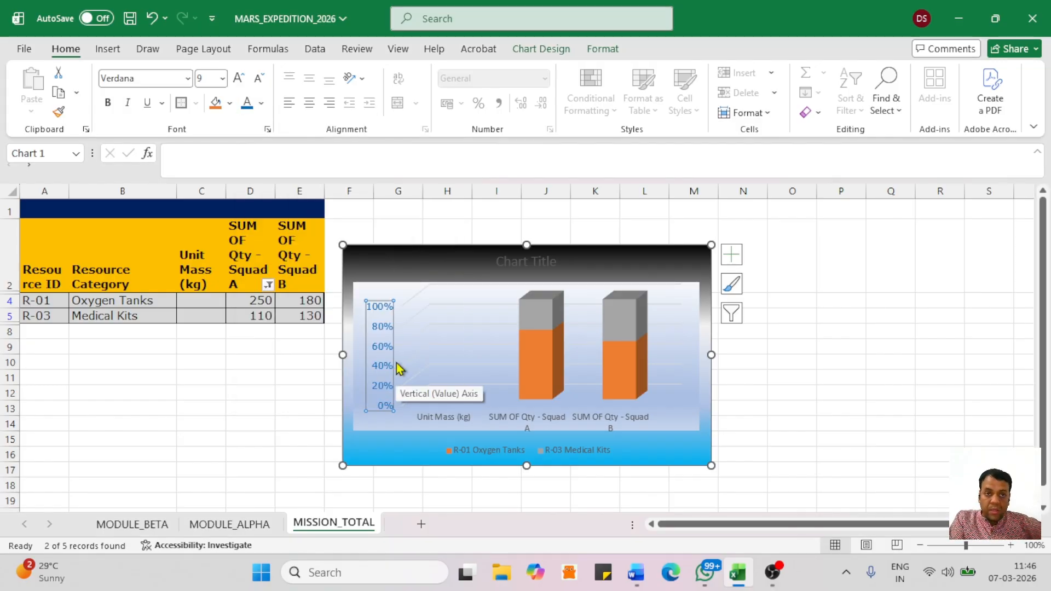
click(239, 78)
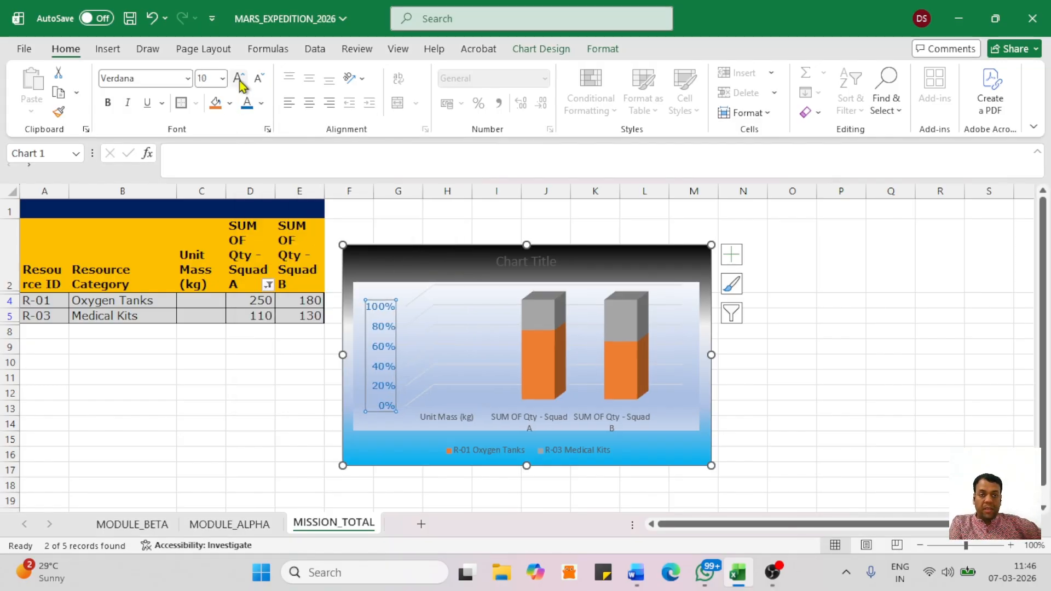
click(238, 79)
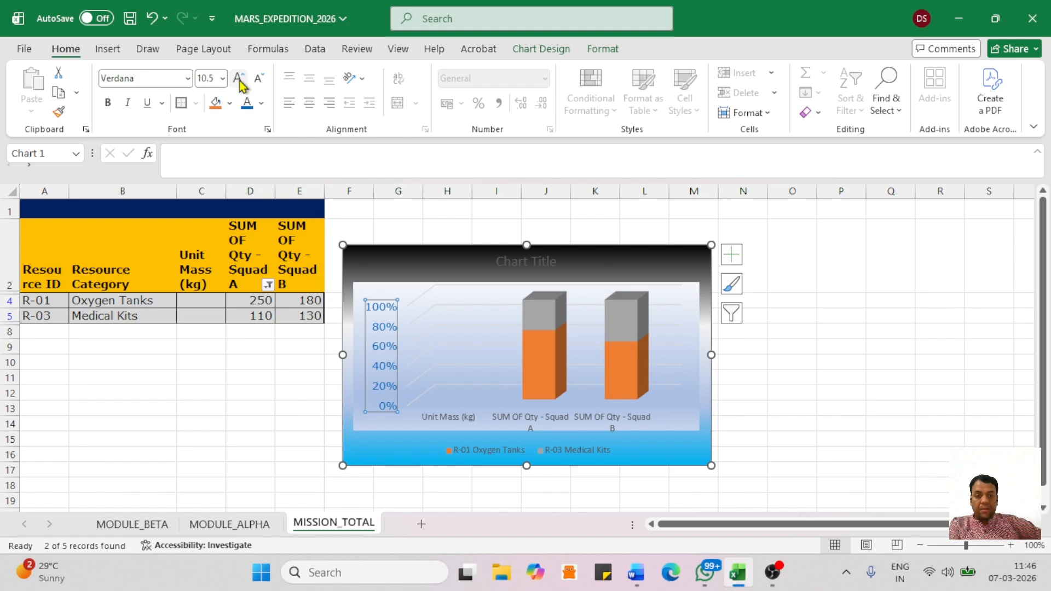
Format the chart's horizontal axis labels in Verdana, standard blue color, and size 11.
click(450, 425)
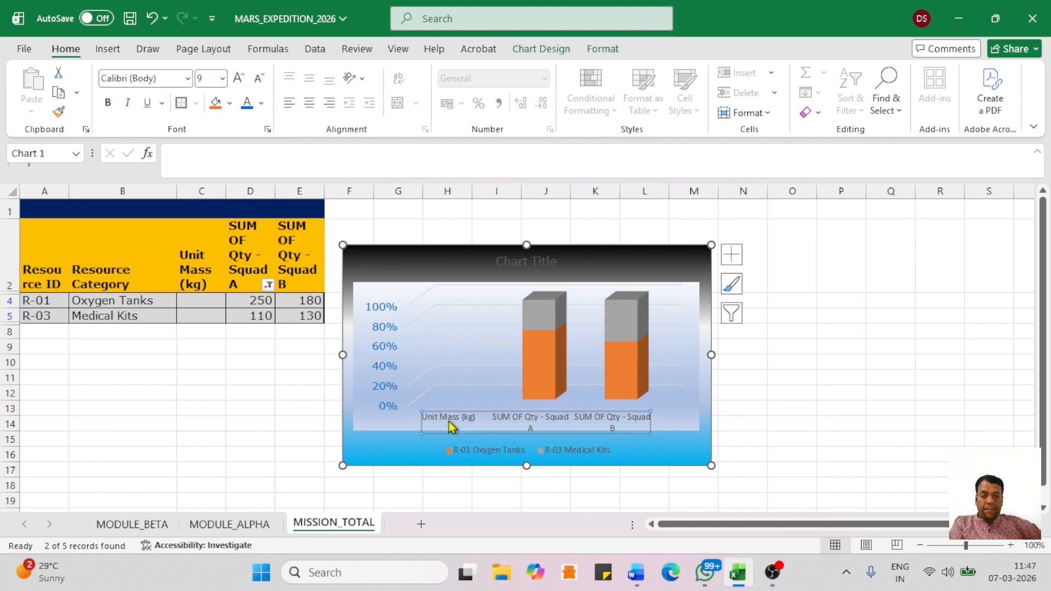
click(189, 78)
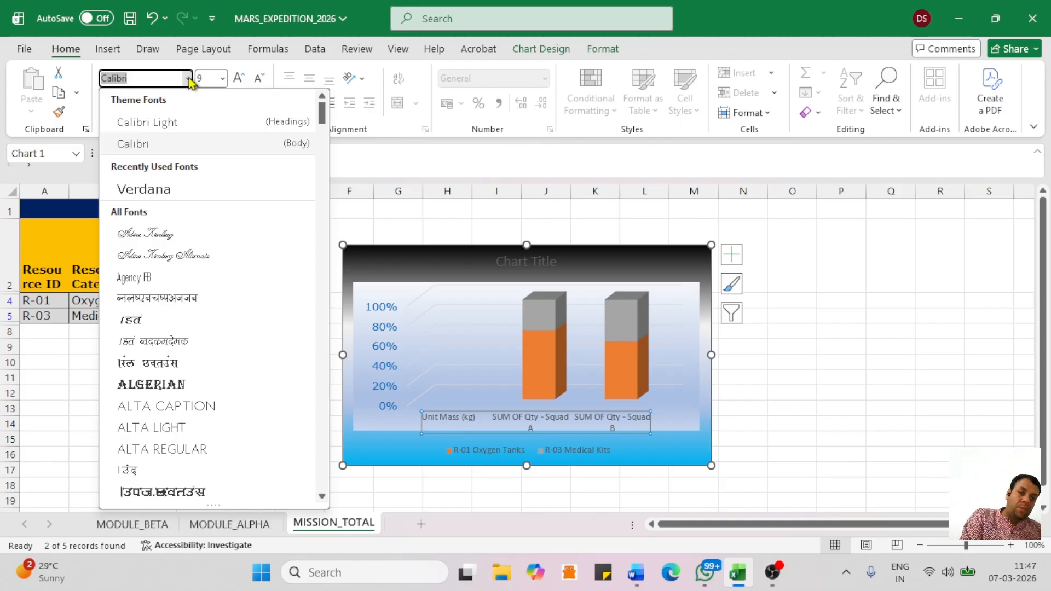
click(173, 194)
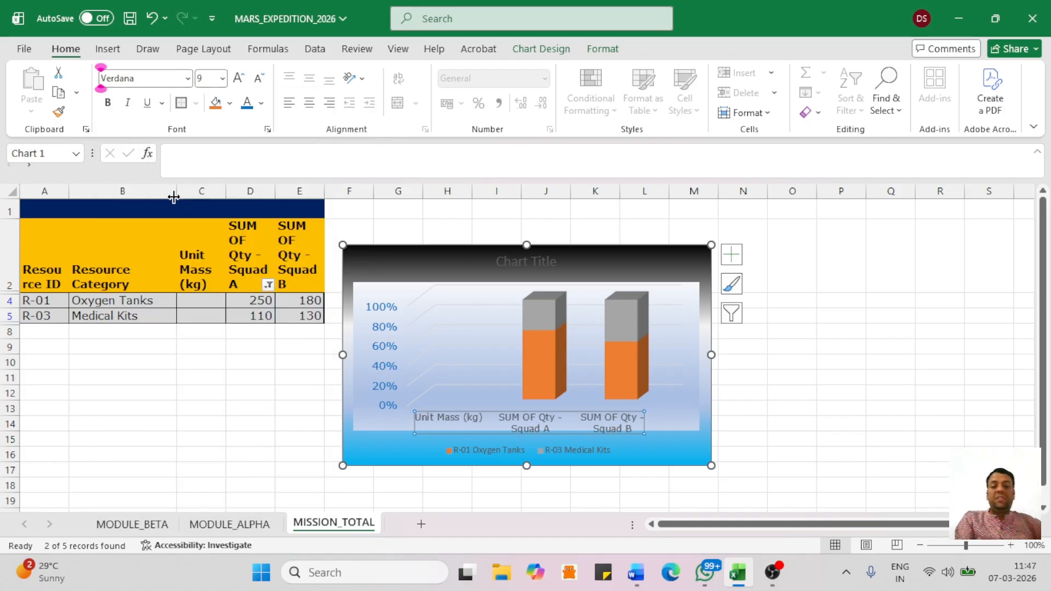
click(262, 104)
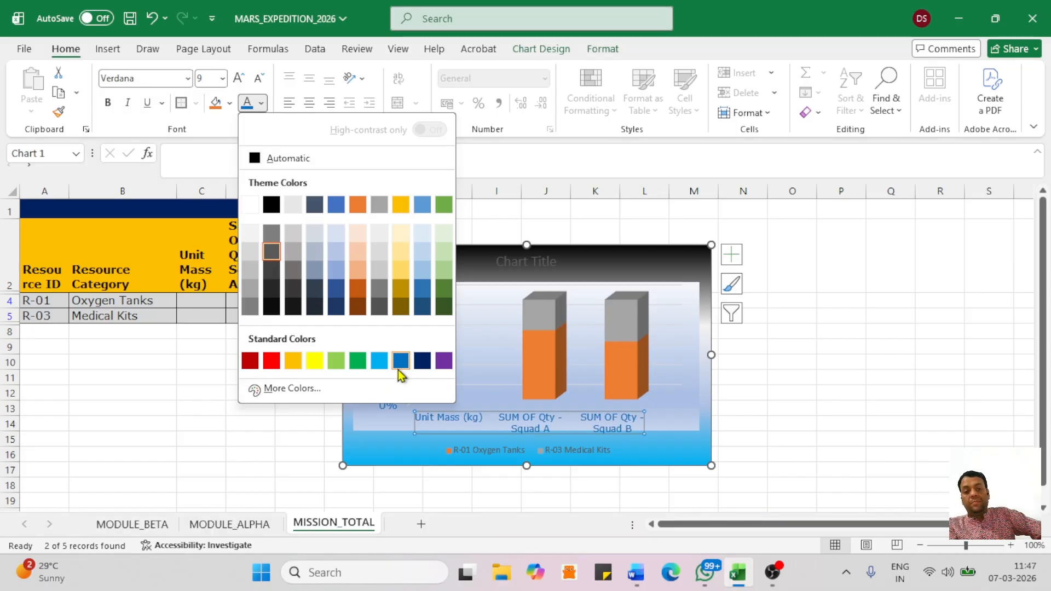
click(400, 367)
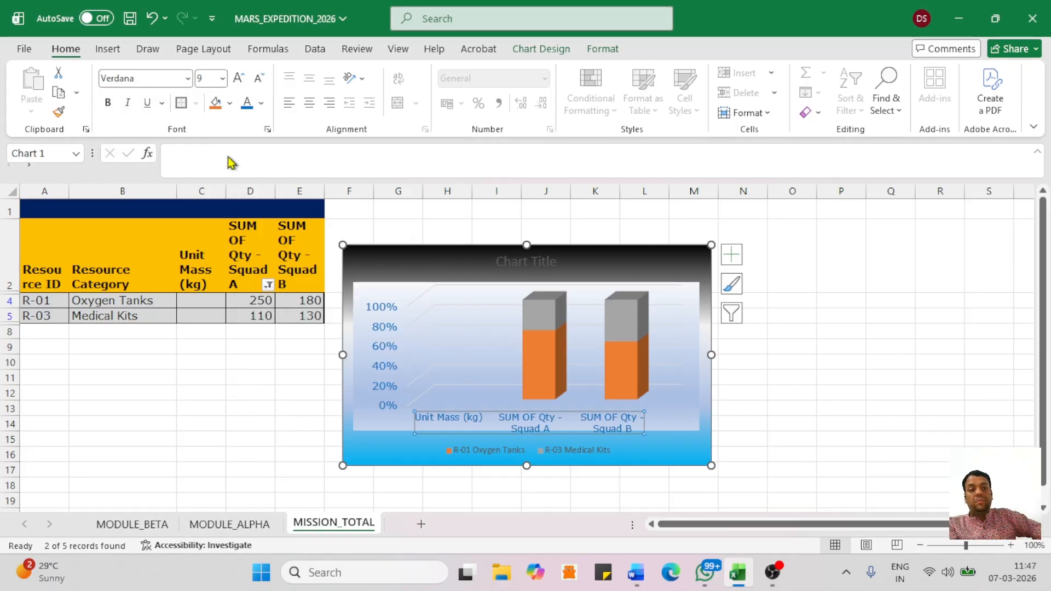
click(239, 79)
click(239, 80)
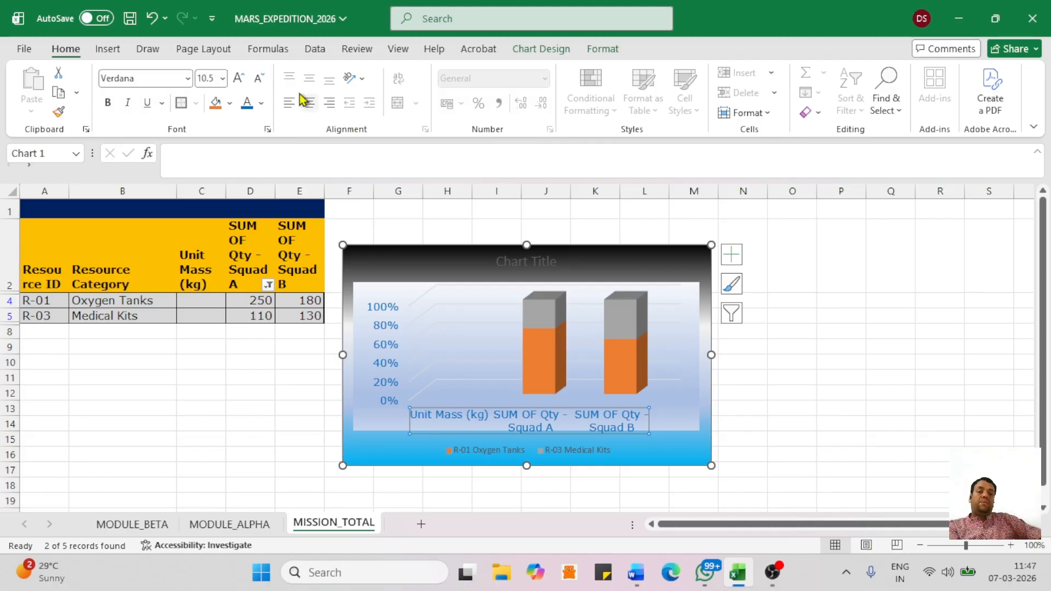
click(239, 78)
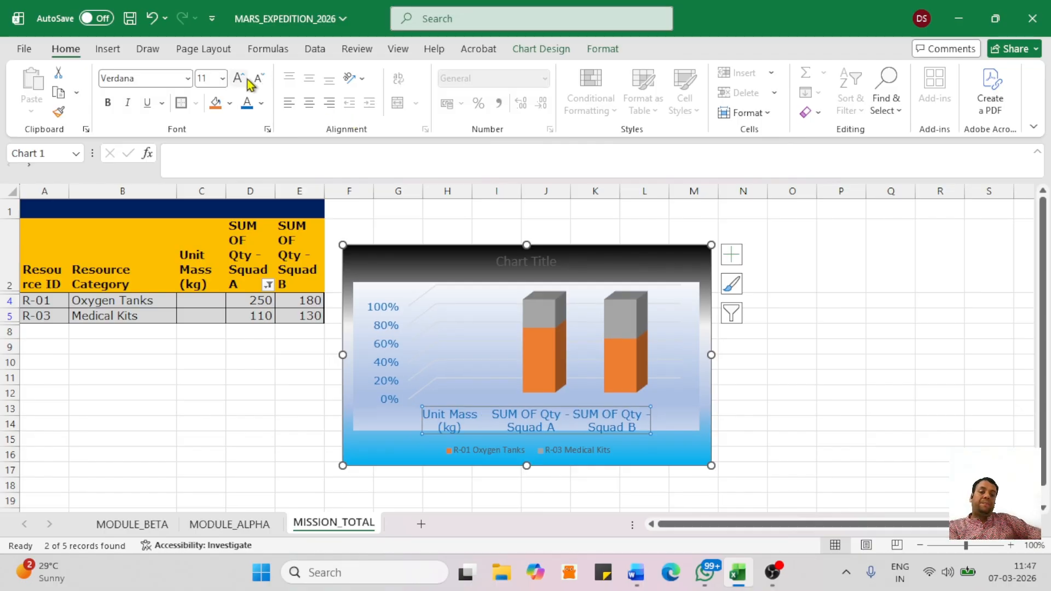
click(776, 473)
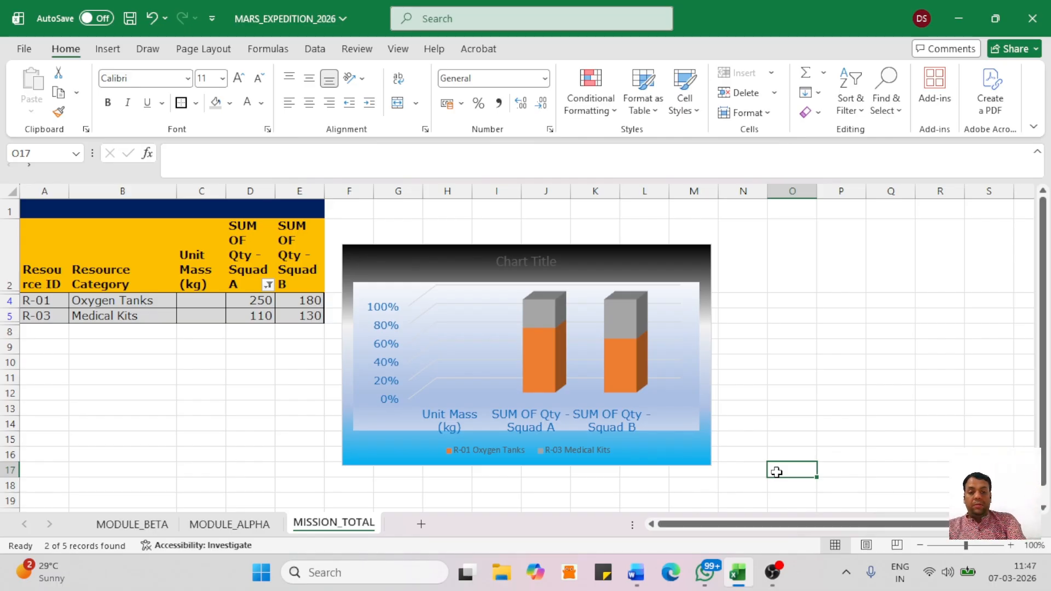
Recheck the requirements in the Word assignment, and set the chart's legend position to Right in Excel.
key(alt+Tab)
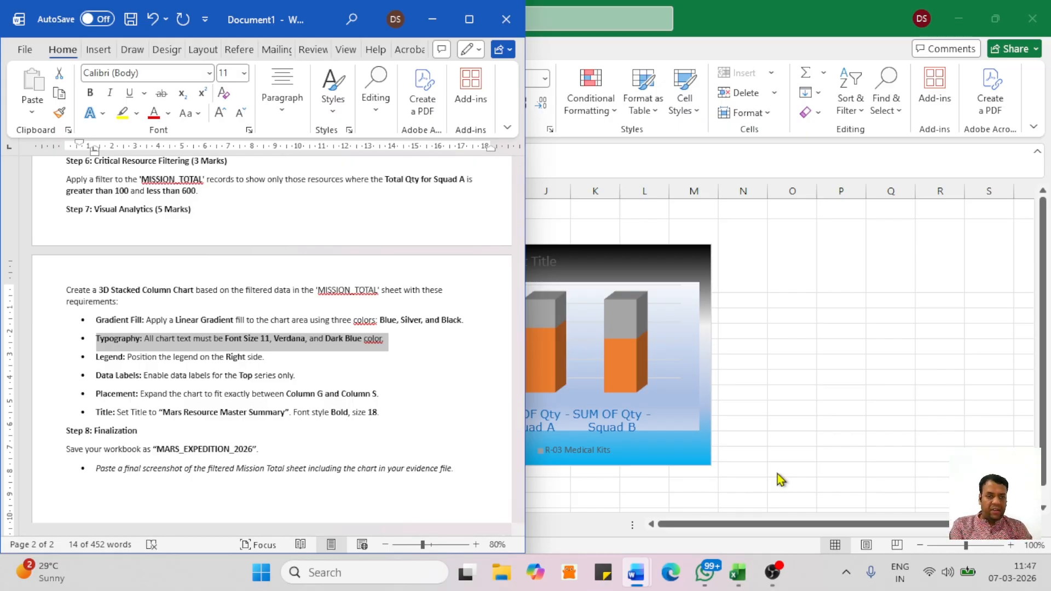
click(781, 480)
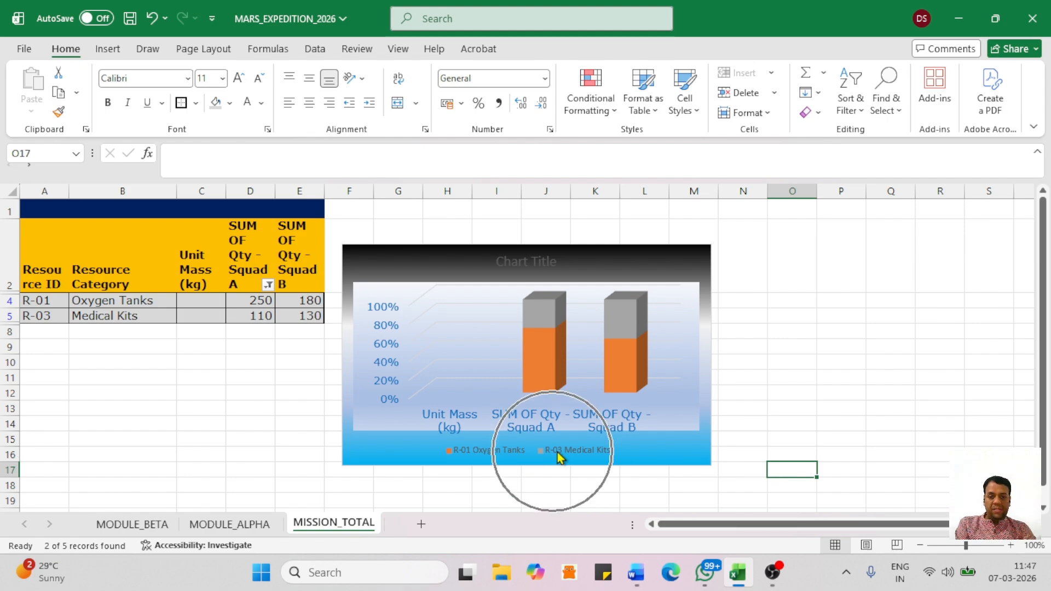
click(599, 451)
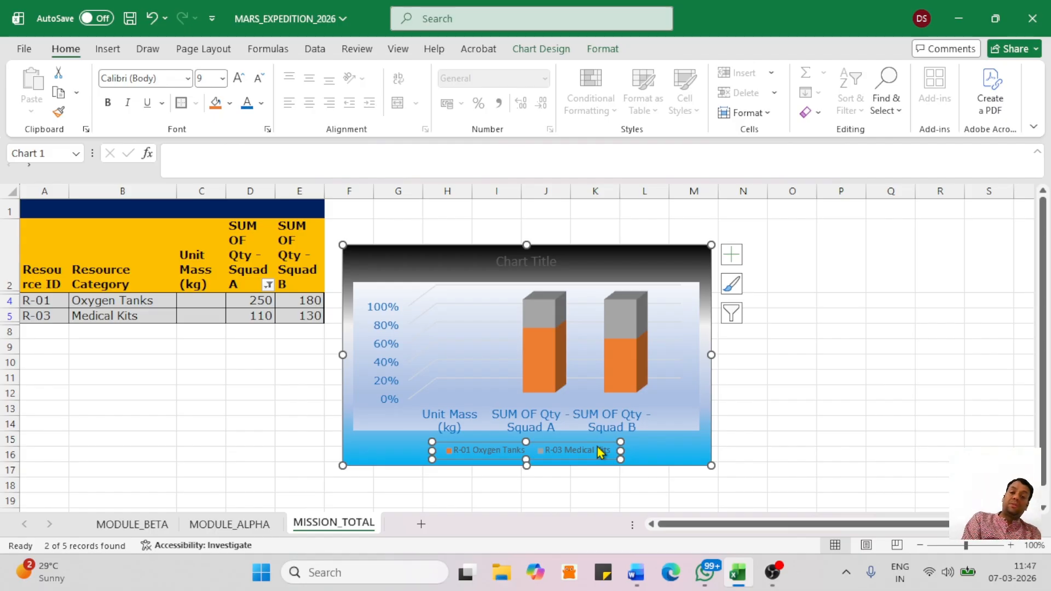
right_click(600, 452)
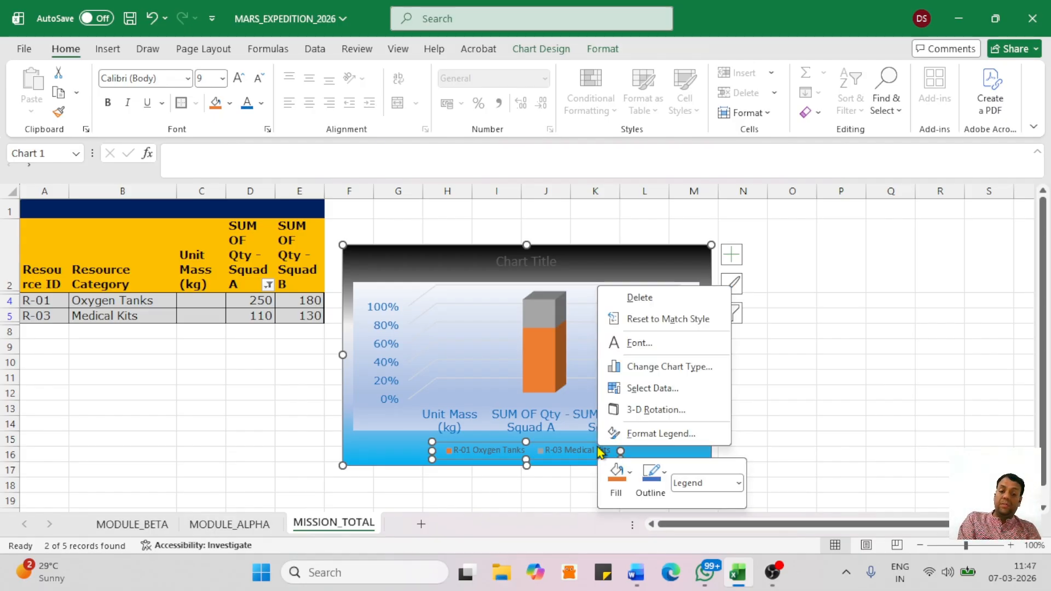
click(660, 434)
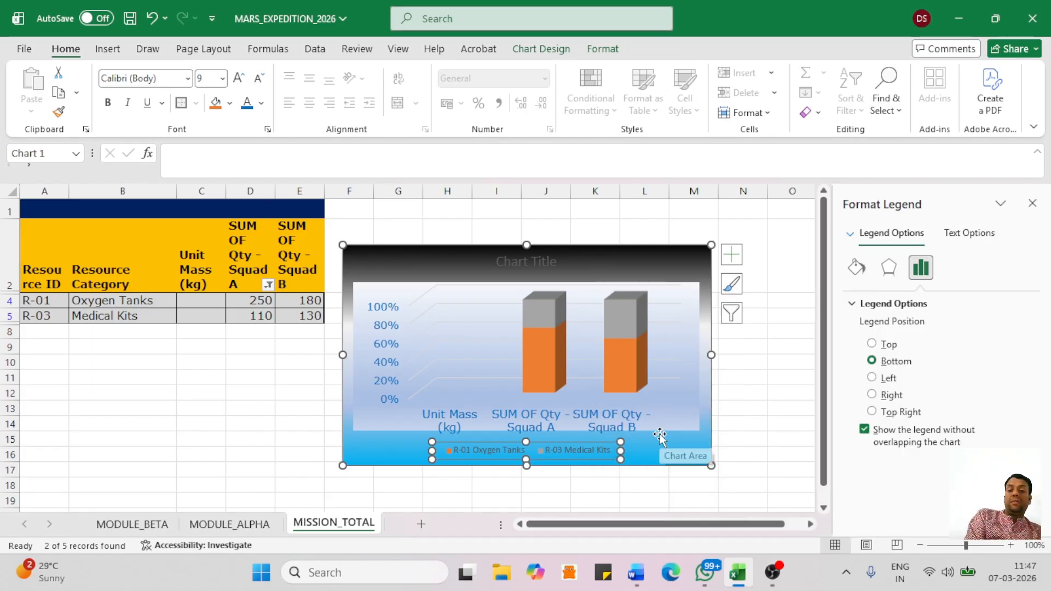
click(891, 395)
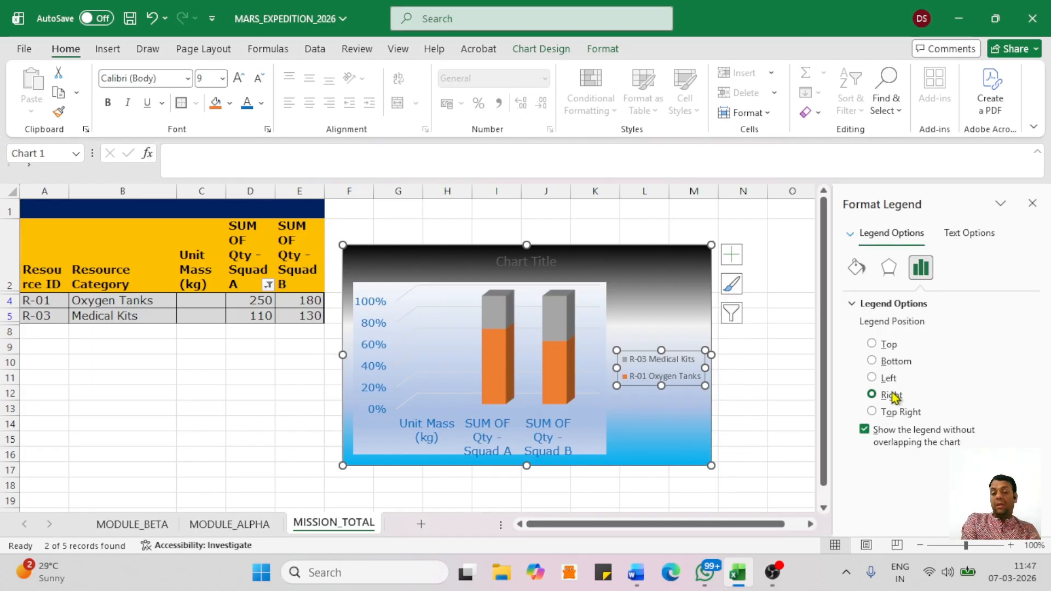
click(1032, 203)
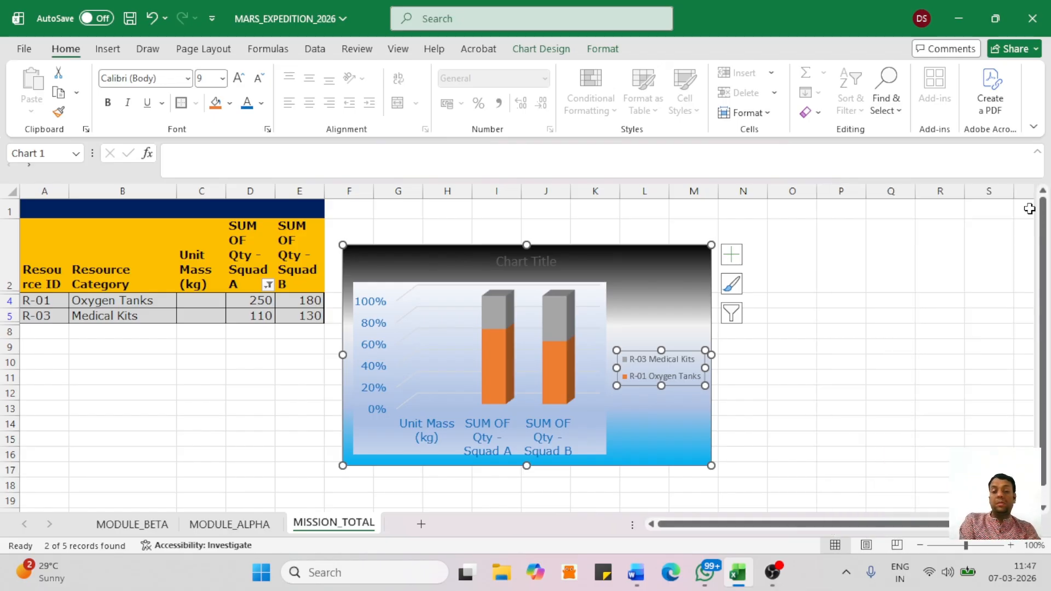
click(938, 428)
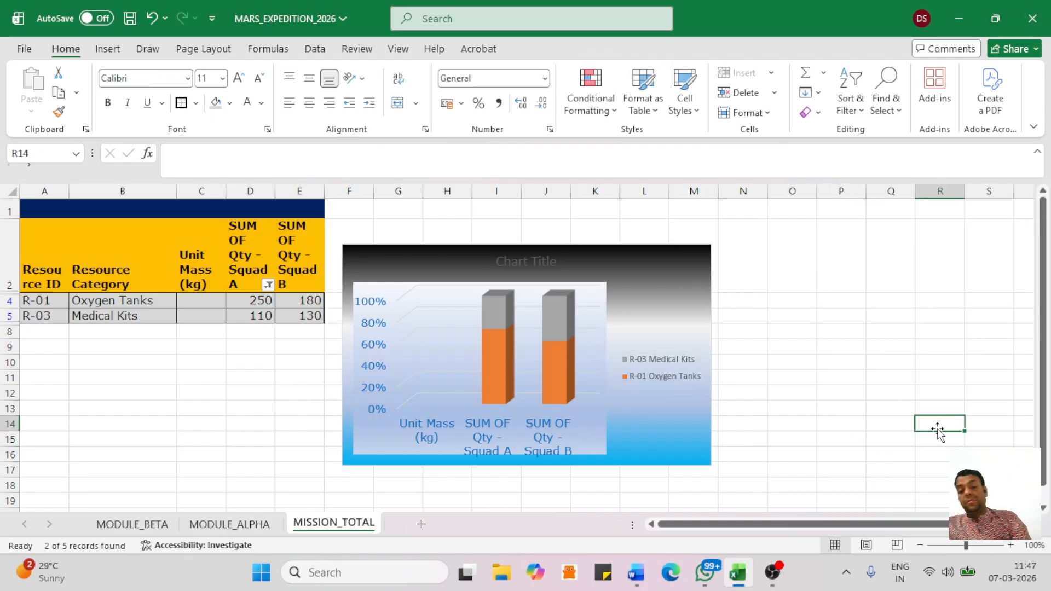
Highlight the Data Labels requirement in the Word assignment and return to the MISSION_TOTAL chart in Excel.
key(alt+Tab)
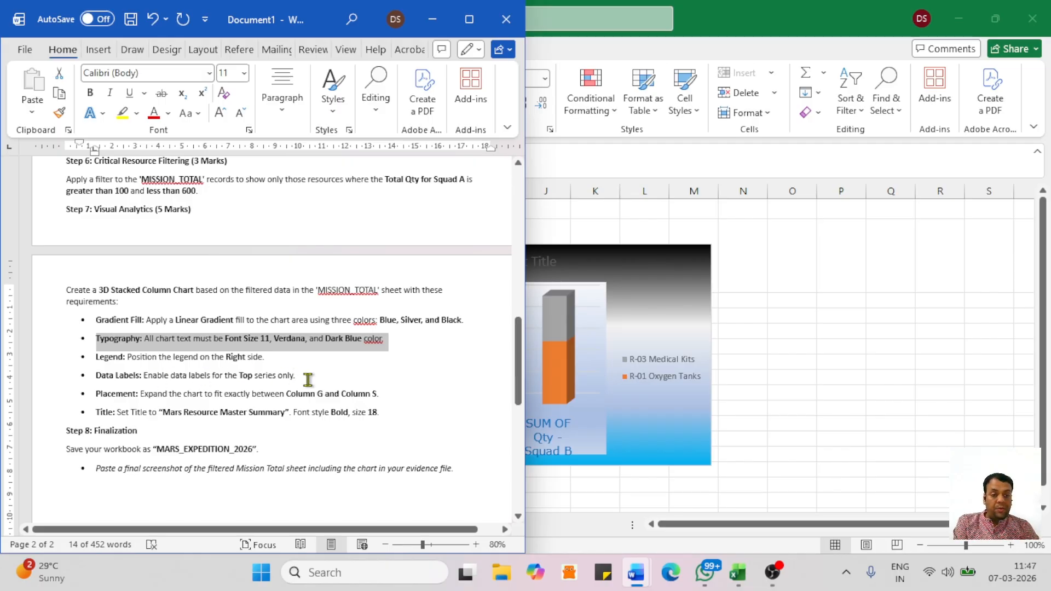
drag(308, 378, 101, 377)
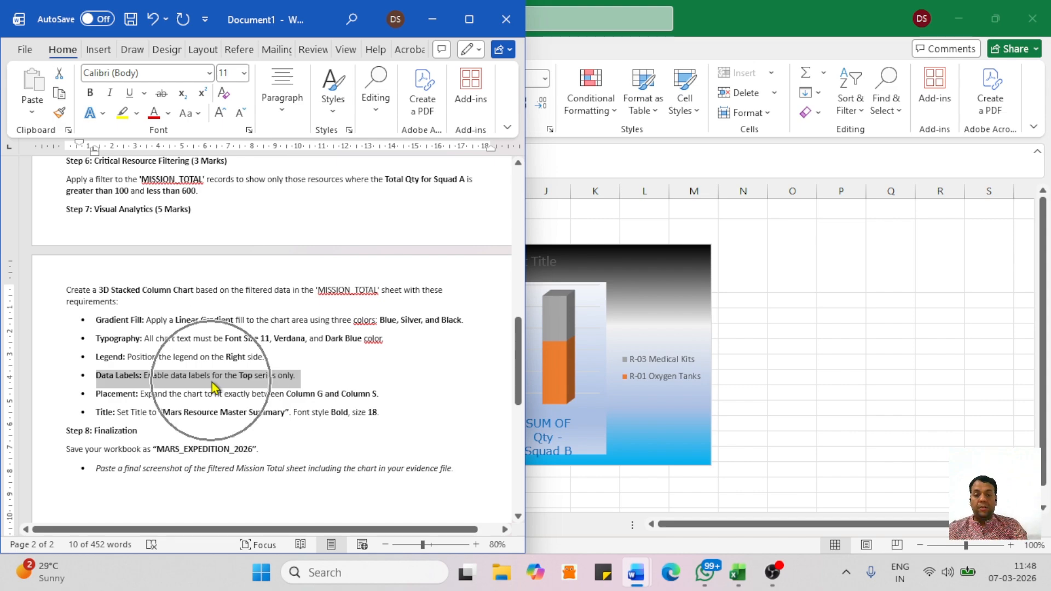
click(767, 412)
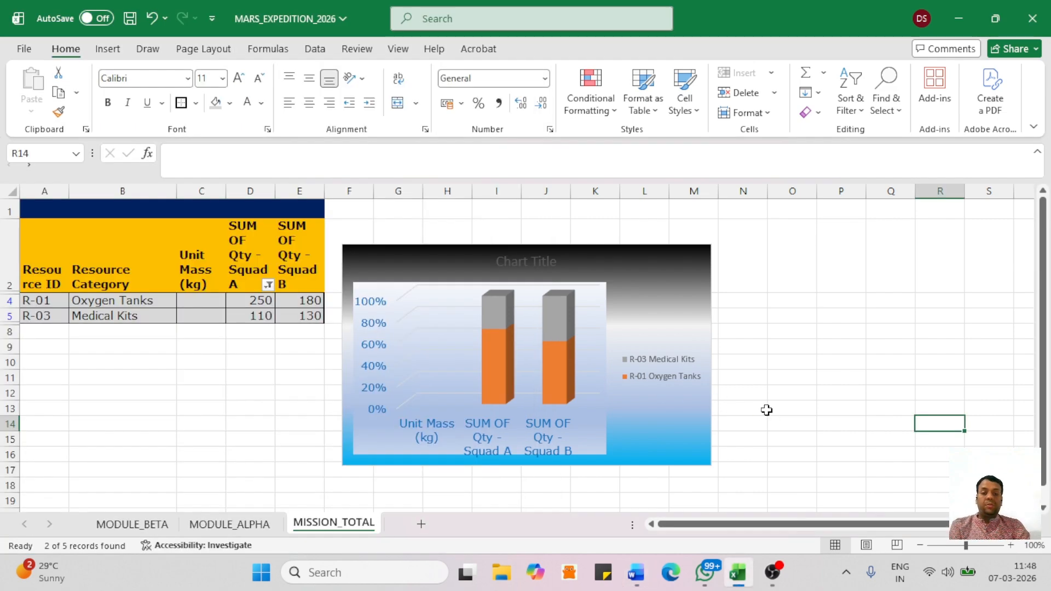
Enable data labels on all series of the stacked column chart.
key(ctrl)
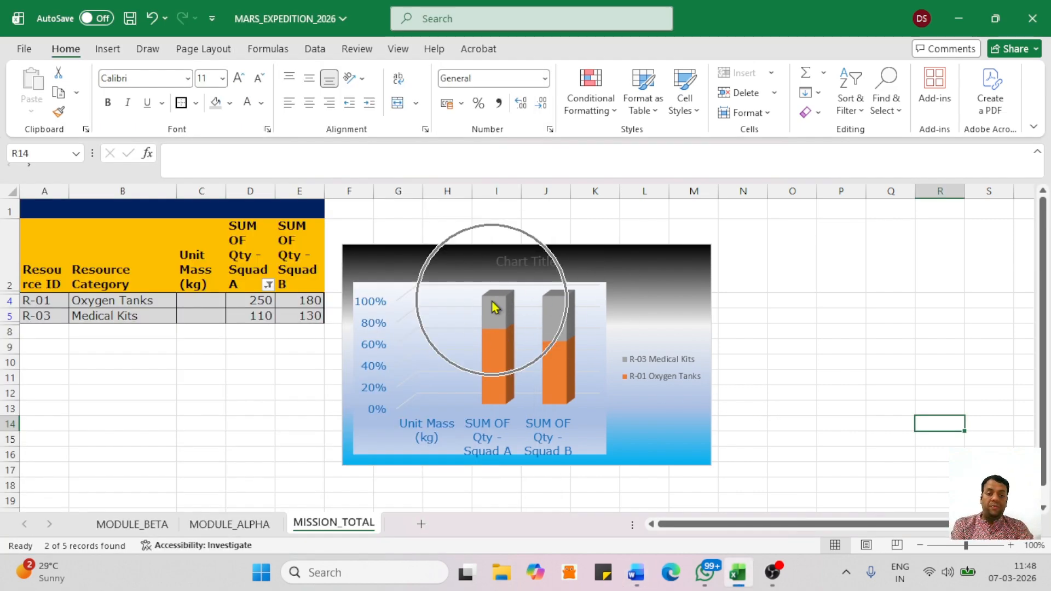
click(693, 265)
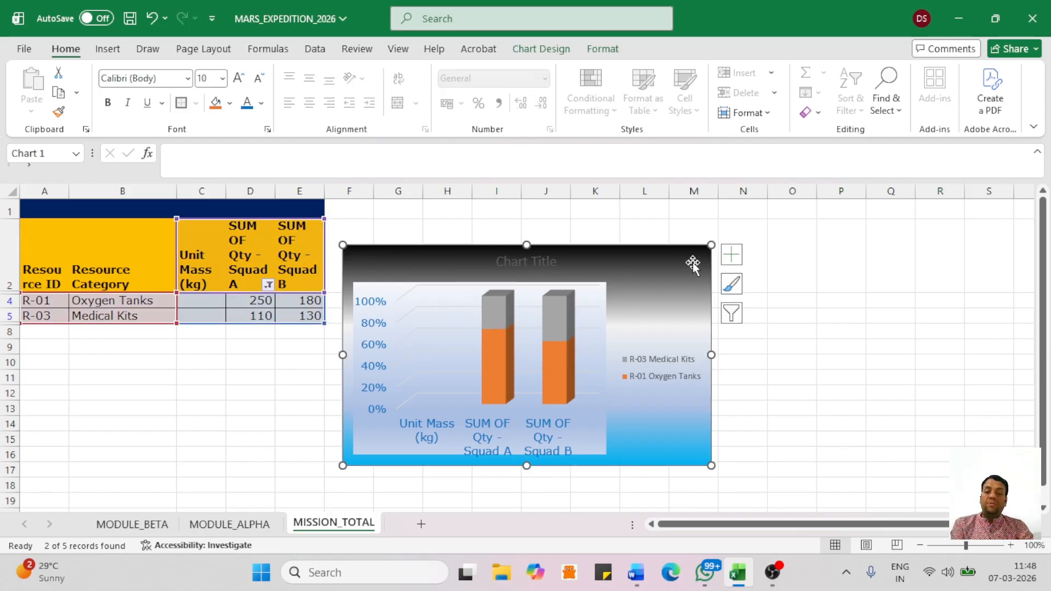
key(ctrl)
key(ctrl)
click(733, 256)
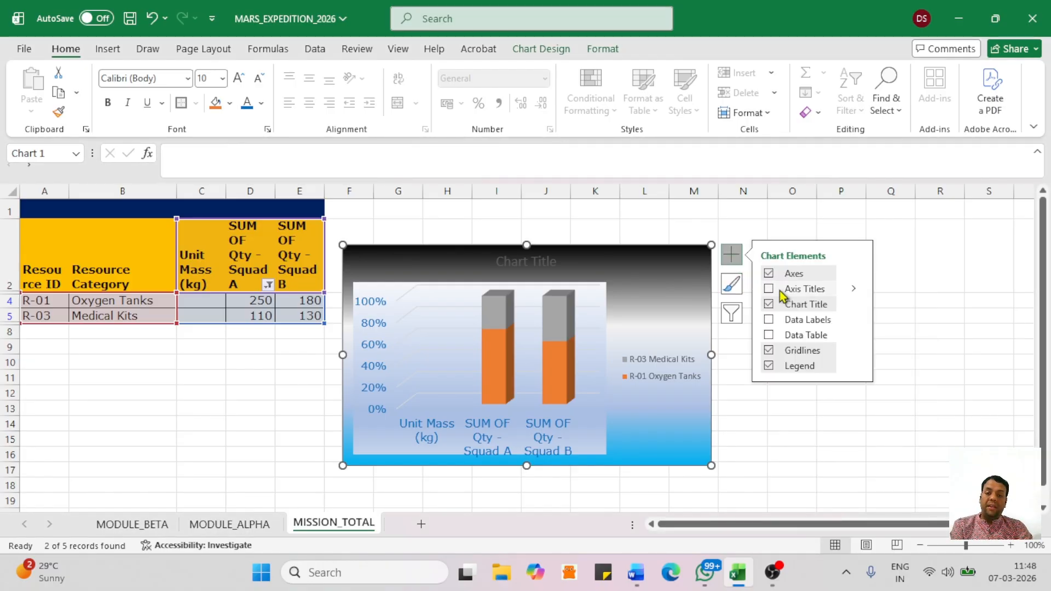
click(769, 321)
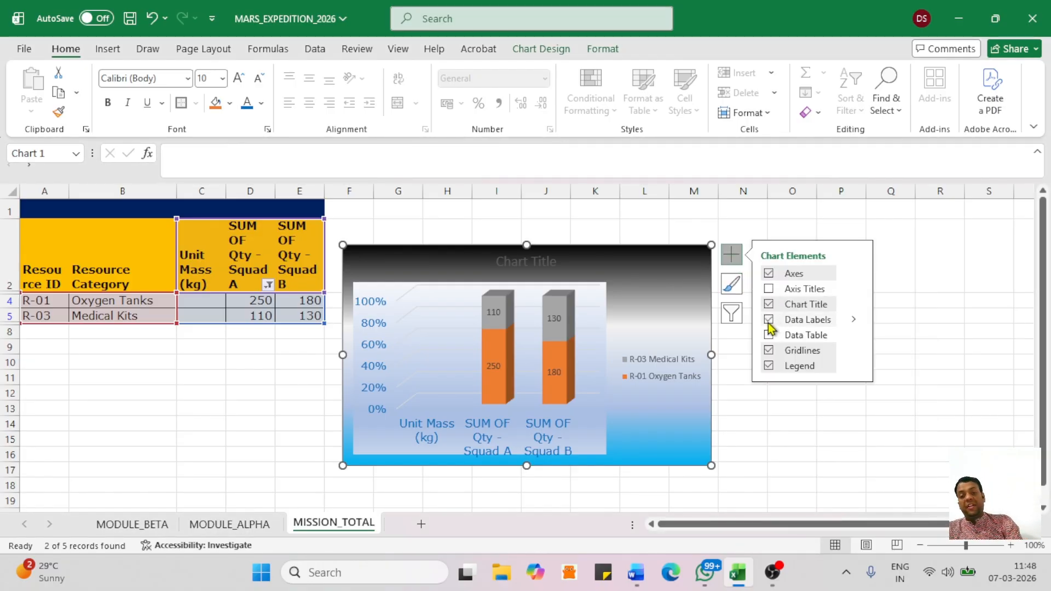
key(ctrl)
key(ctrl)
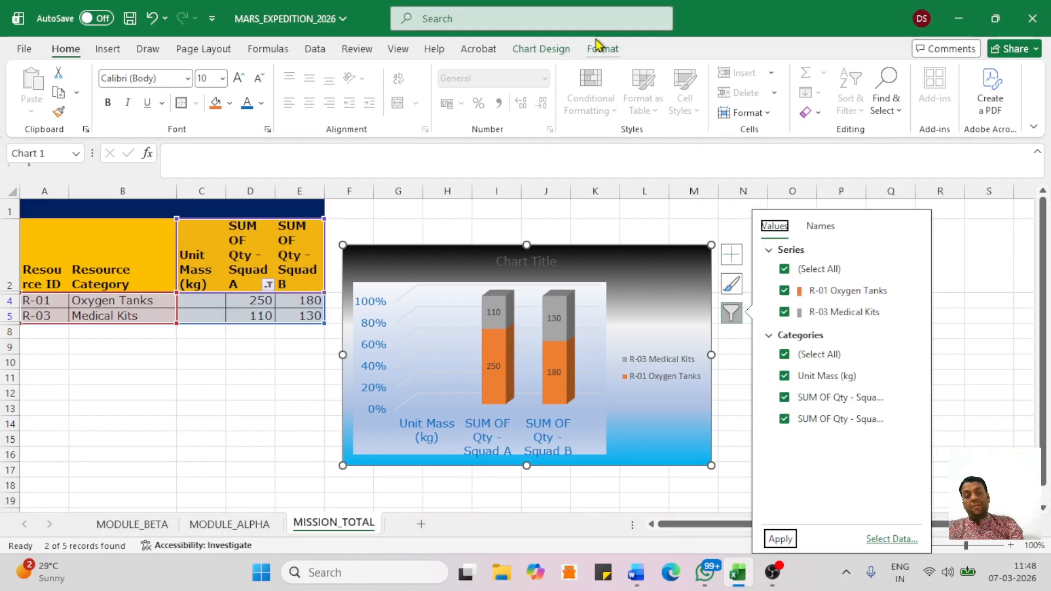
click(902, 449)
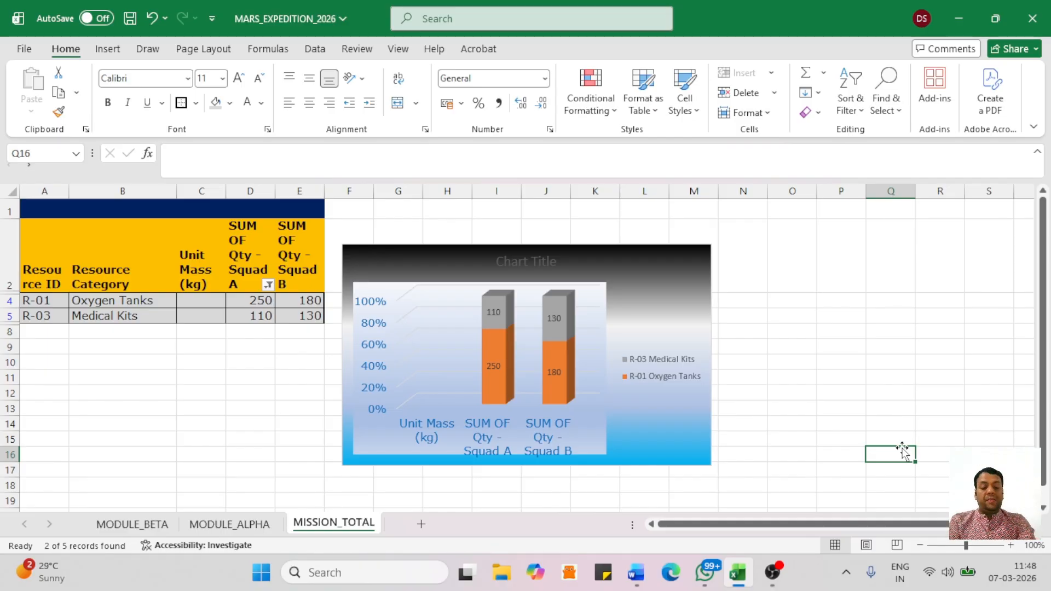
Check the Placement requirement in Word, and move and enlarge the Excel chart to span columns G to P from row 1 to about row 24.
key(alt+Tab)
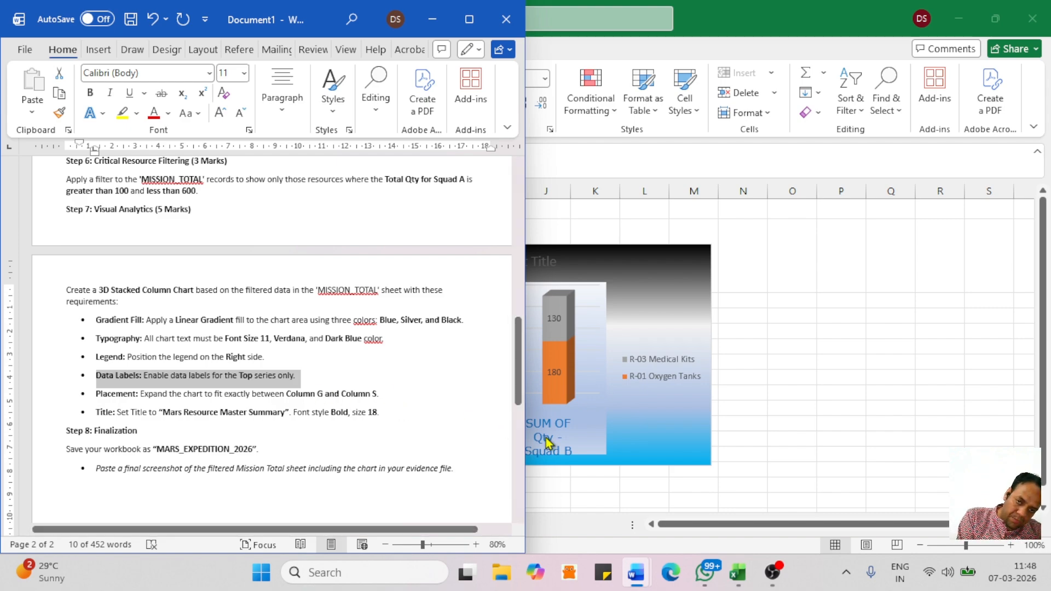
click(768, 509)
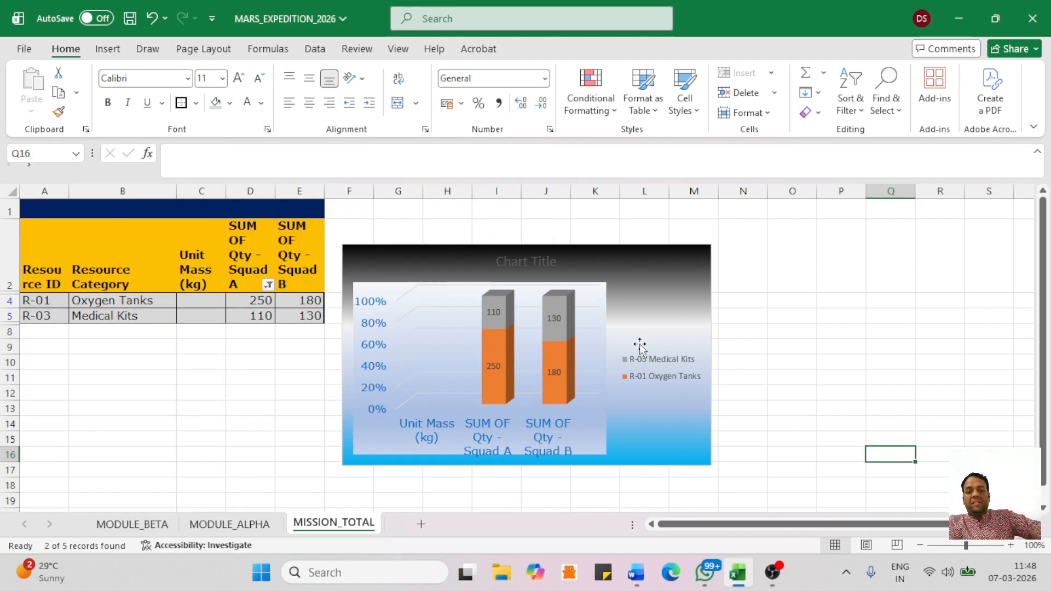
drag(678, 256, 711, 210)
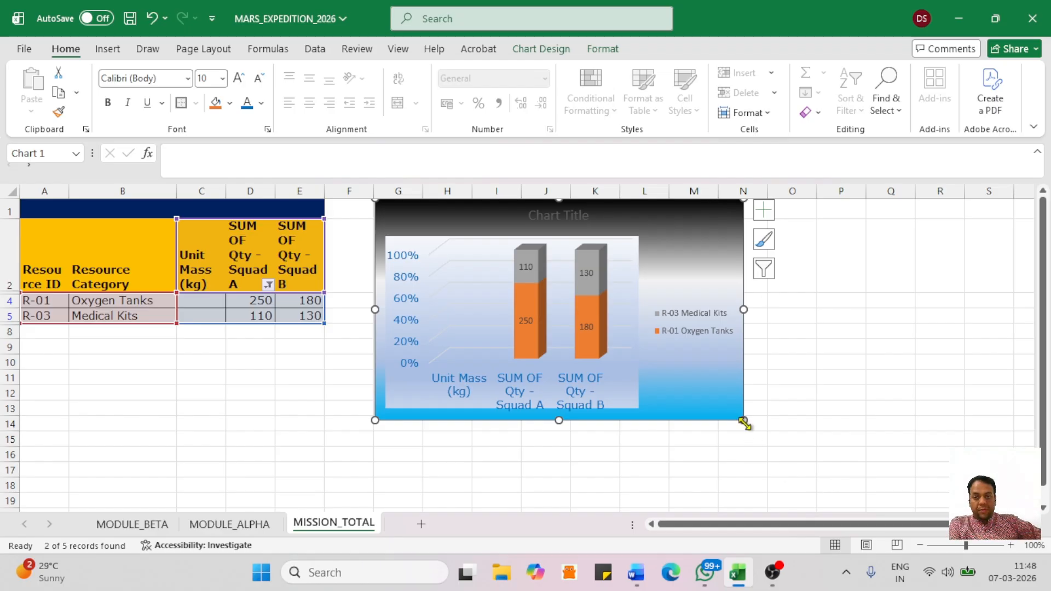
drag(746, 424, 858, 474)
drag(873, 463, 866, 450)
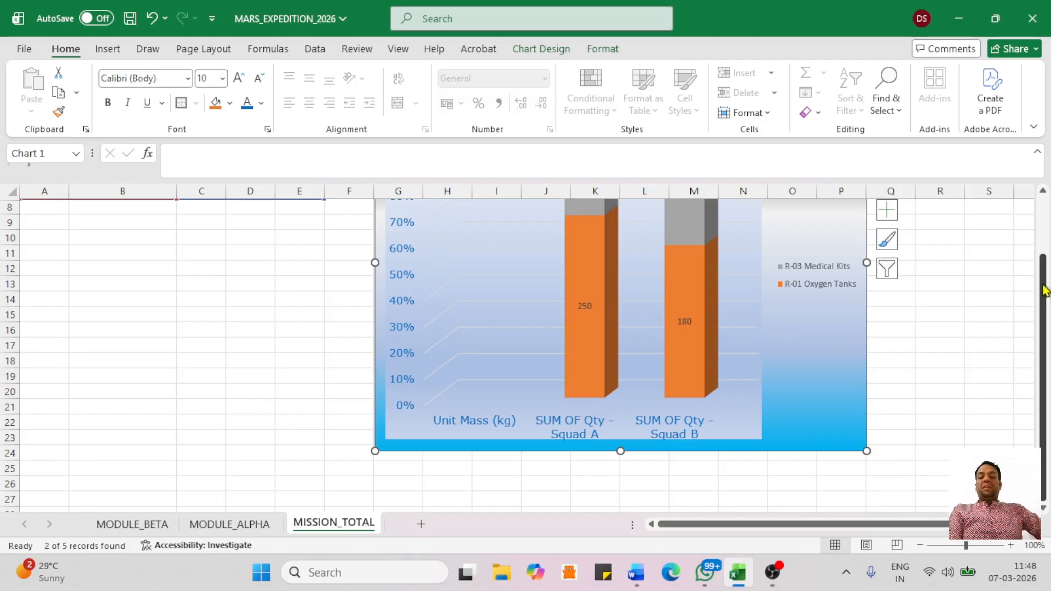
mouse_move(1043, 279)
mouse_down()
mouse_move(1045, 219)
mouse_move(1042, 294)
mouse_up()
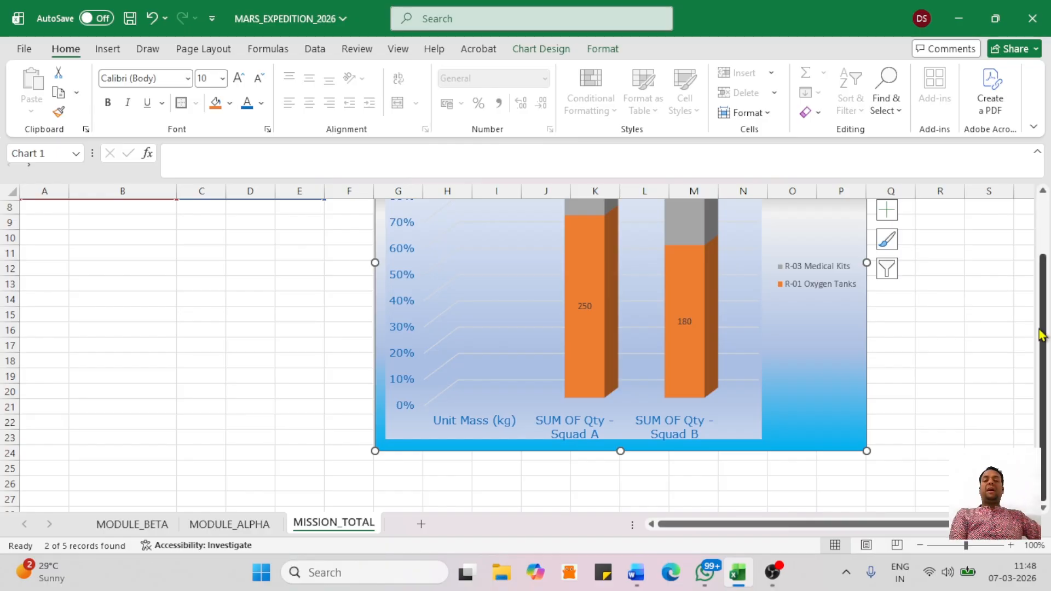
drag(1043, 338, 1048, 216)
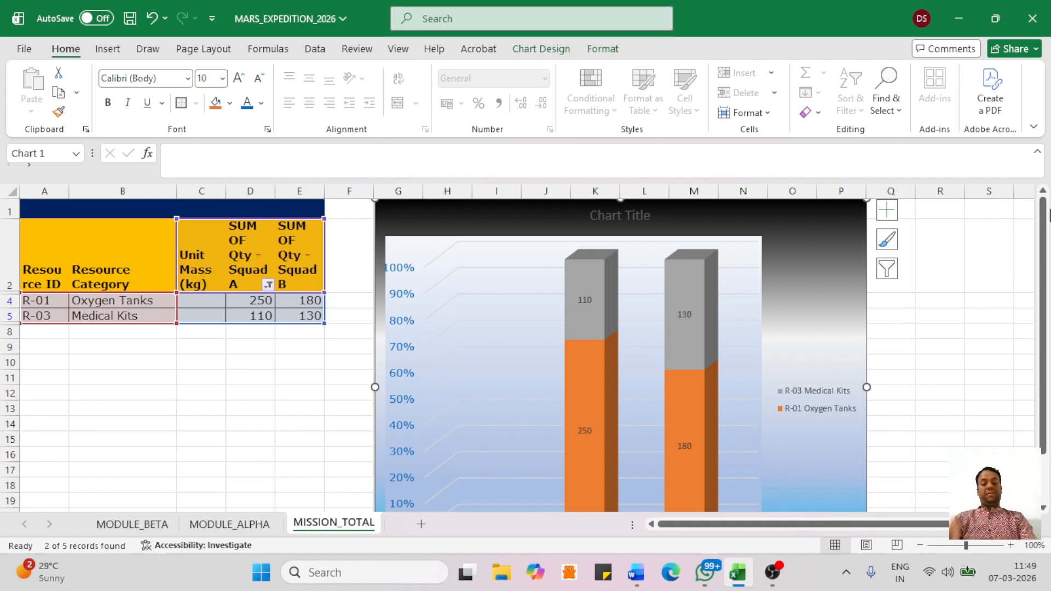
Copy "Mars Resource Master Summary" from the Word assignment and make it the chart title in Excel.
key(alt+Tab)
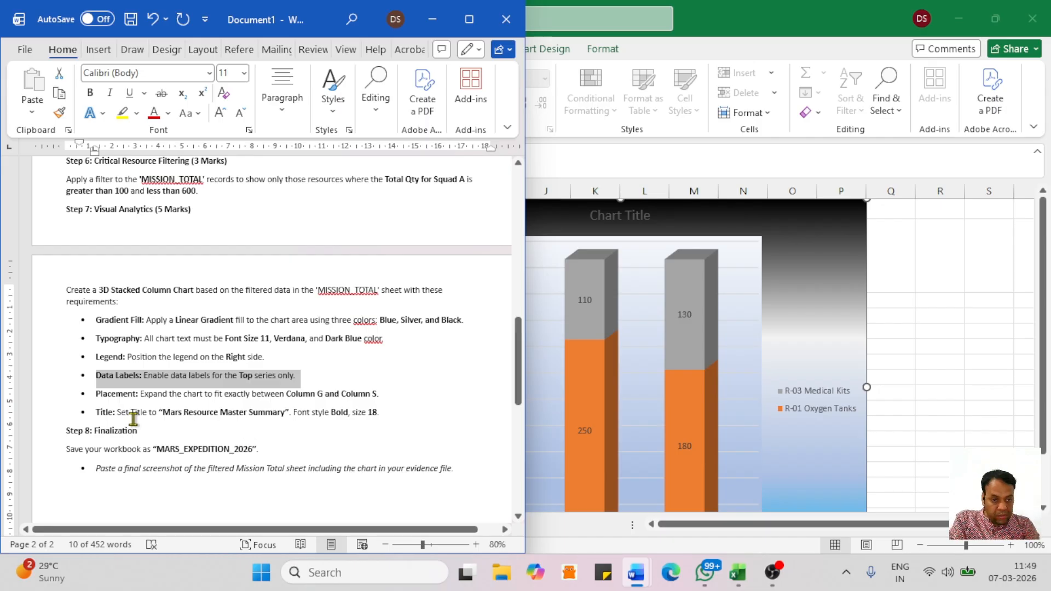
click(116, 413)
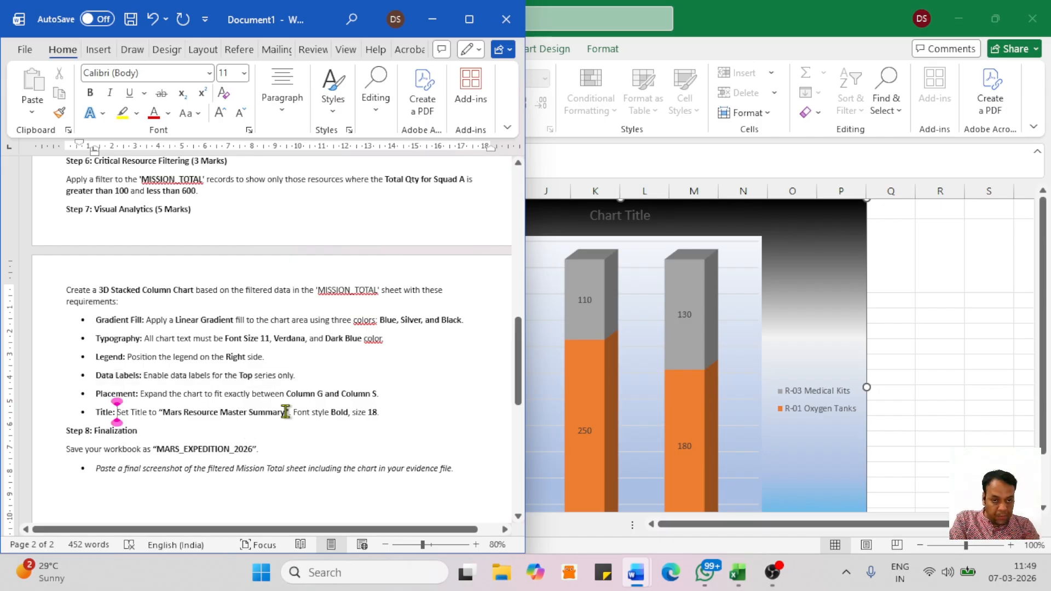
drag(286, 412, 177, 411)
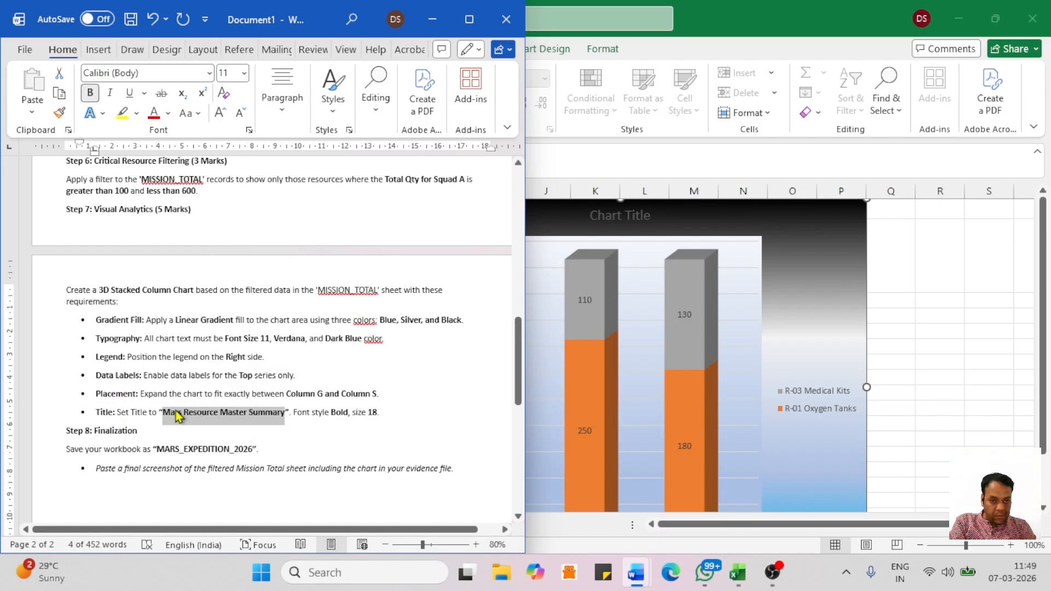
click(983, 345)
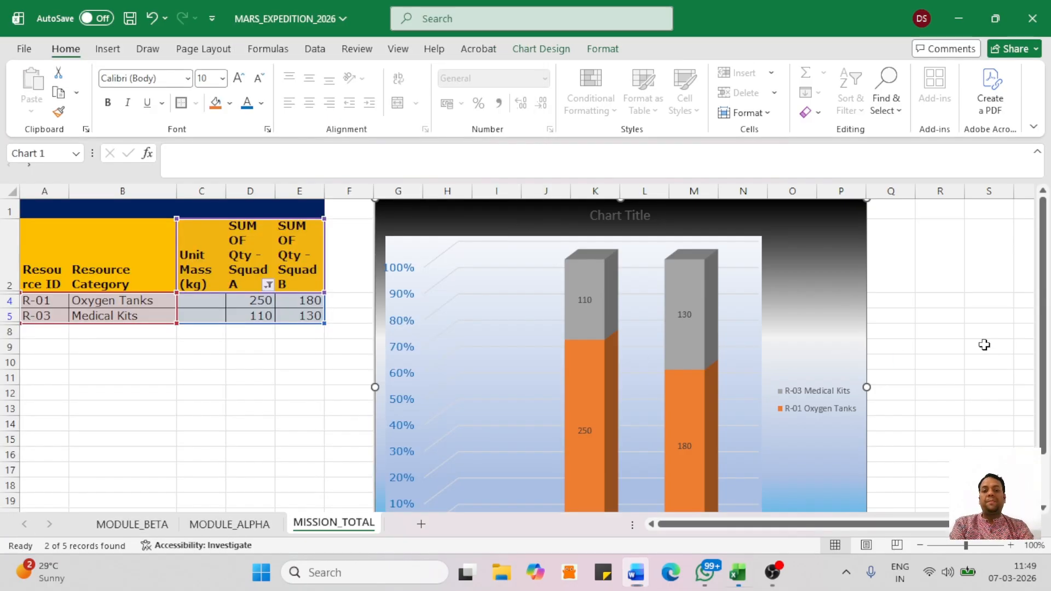
click(630, 219)
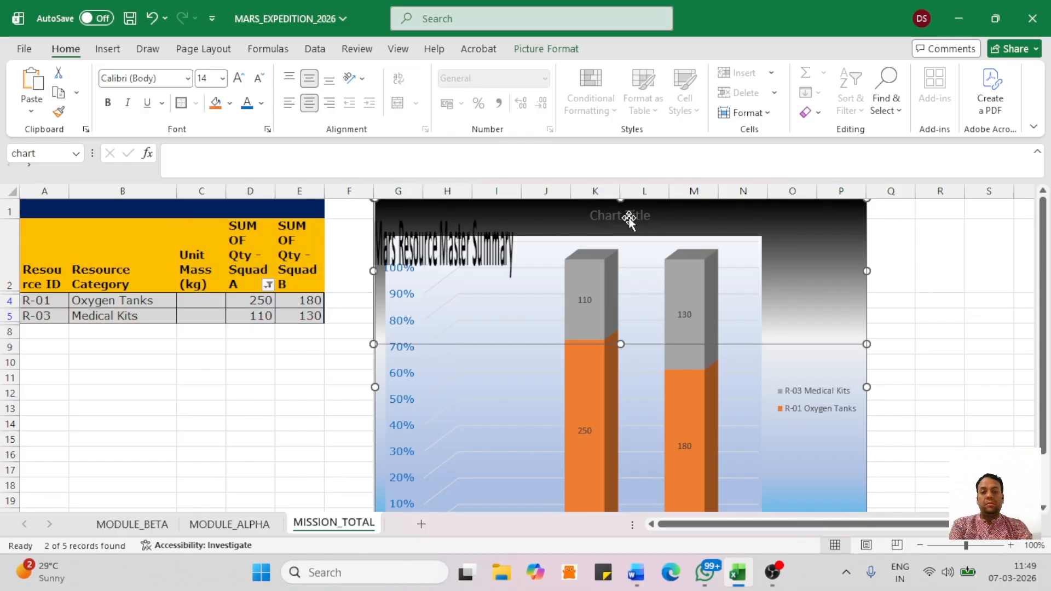
triple_click(629, 217)
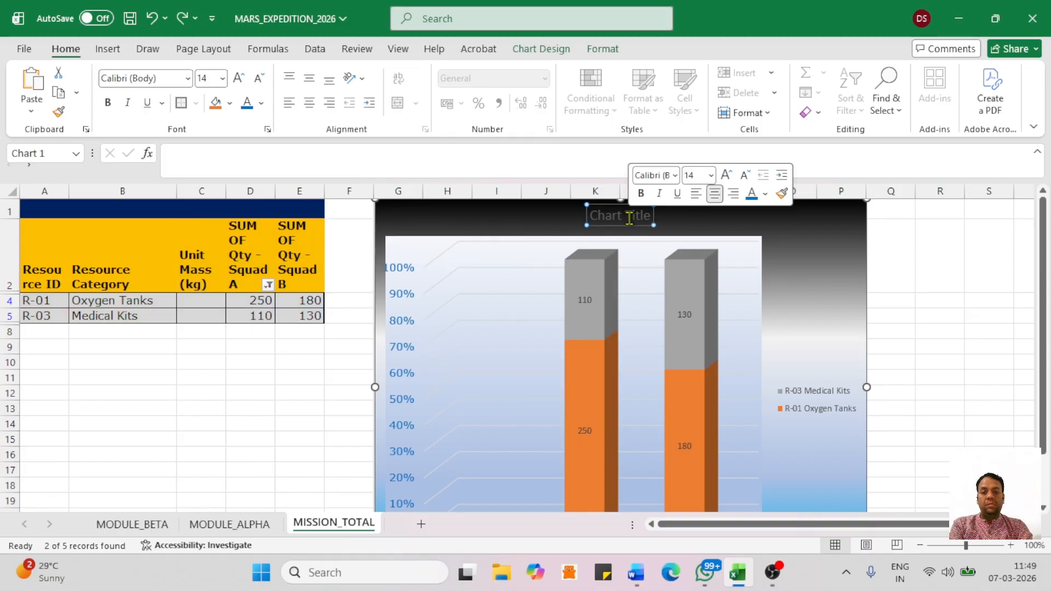
text(Mars Resource Muster Summary)
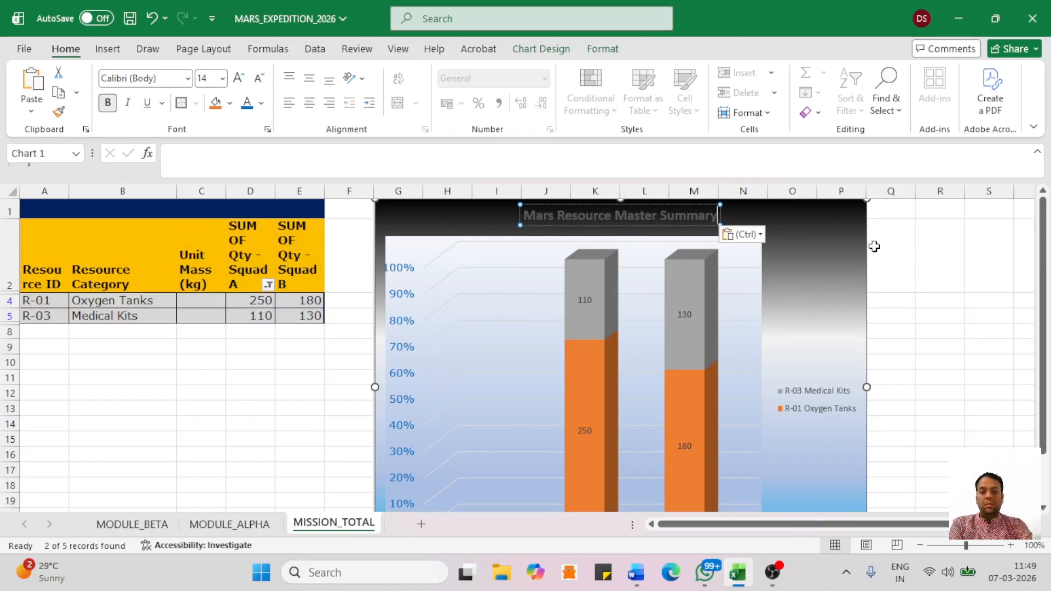
click(1007, 315)
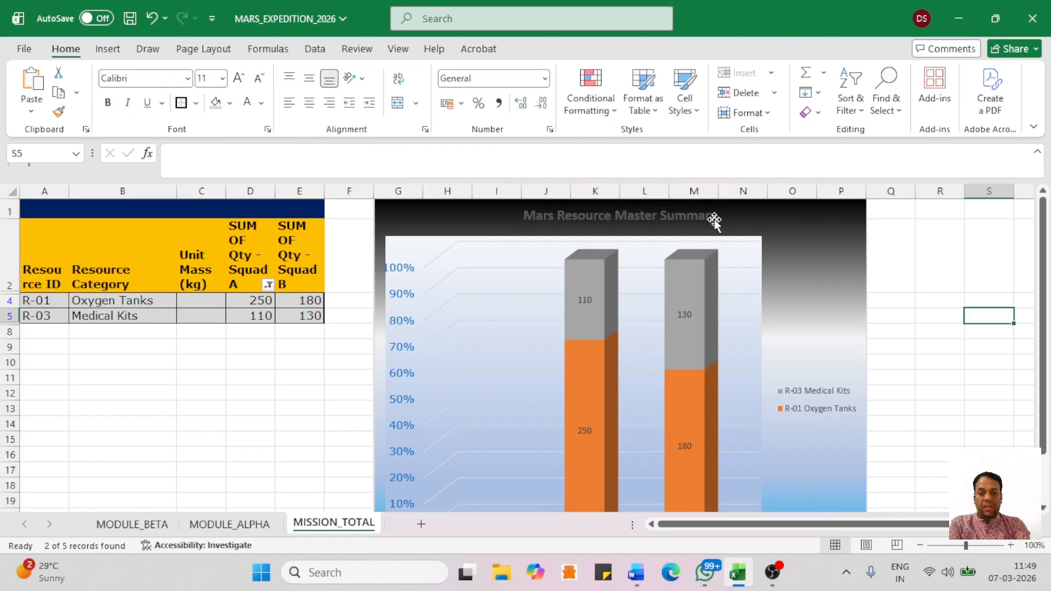
Recheck the Title requirement in Word and increase the Excel chart title's font size to 18.
key(alt+Tab)
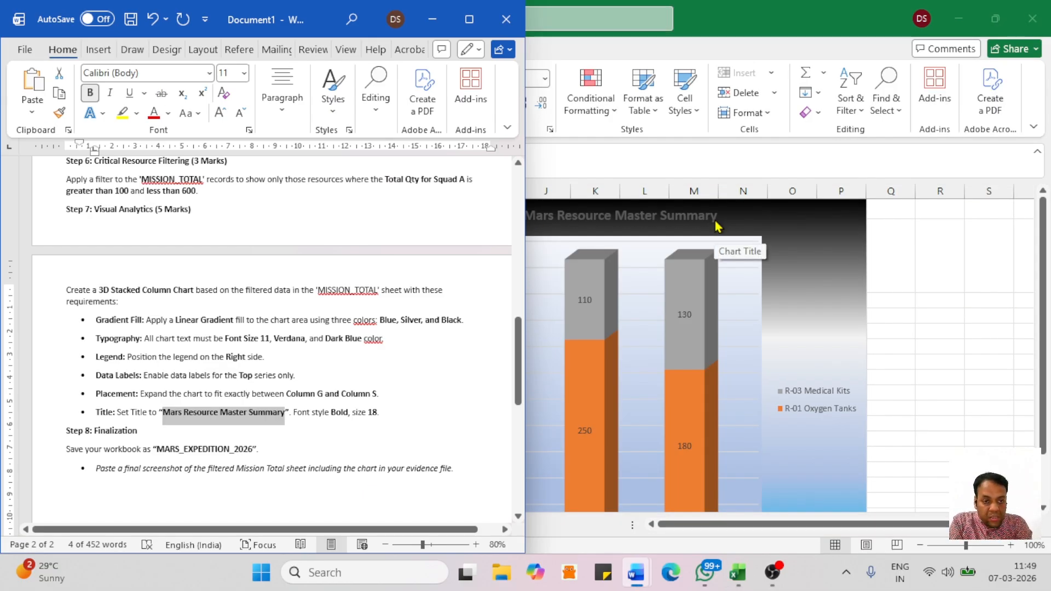
key(alt+Tab)
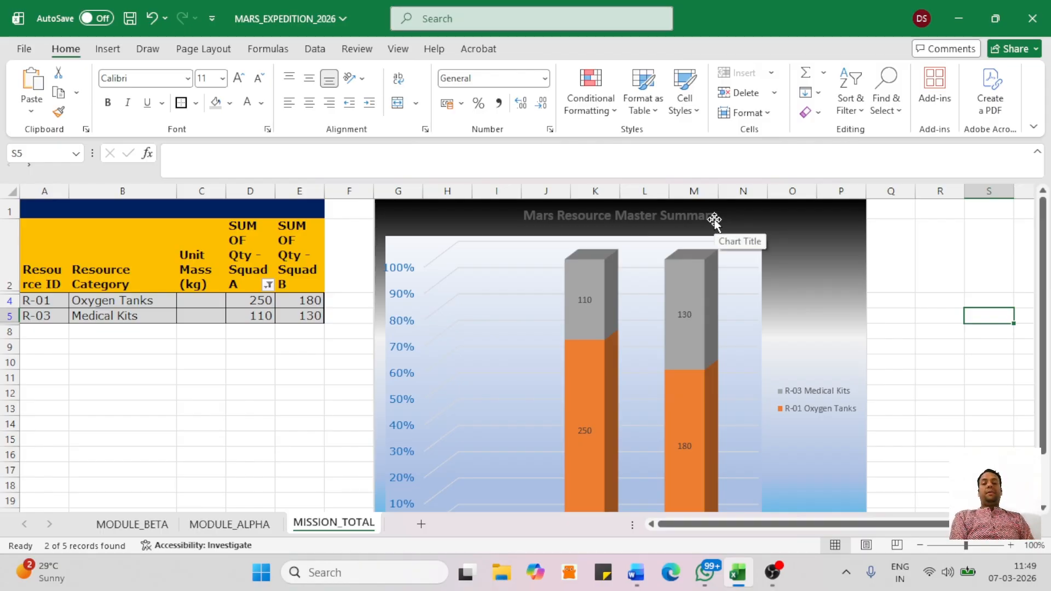
click(714, 220)
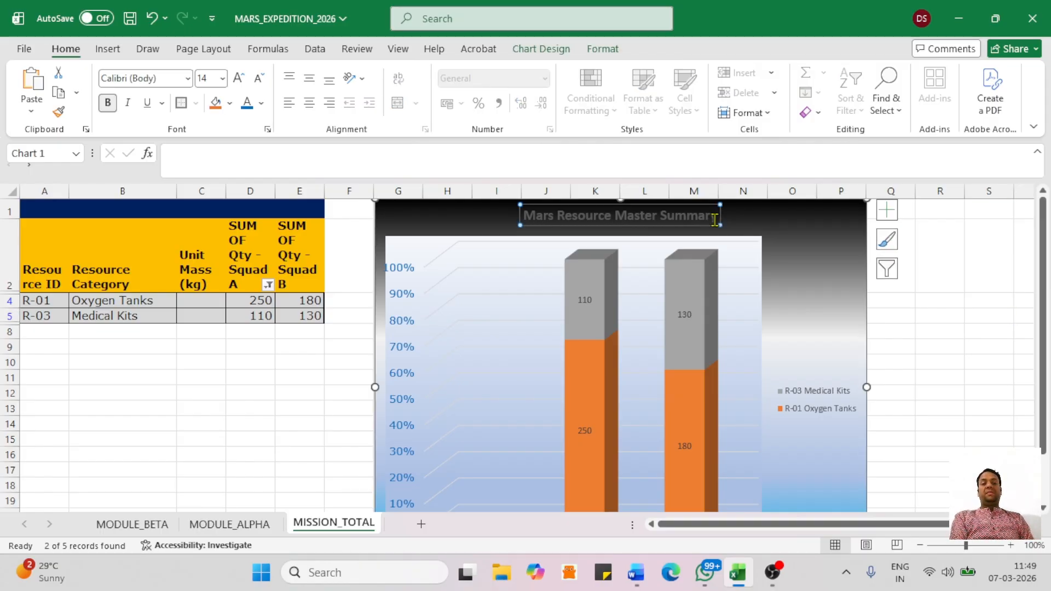
click(239, 79)
click(239, 79)
key(alt+Tab)
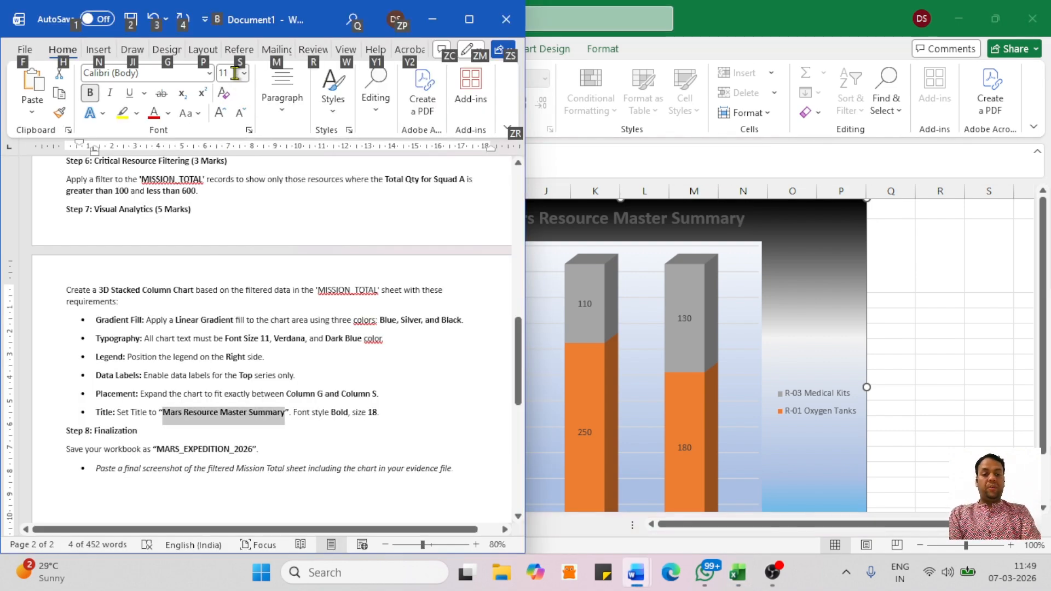
Switch back to Excel and set the chart title's font to Verdana.
key(alt+Tab)
click(189, 79)
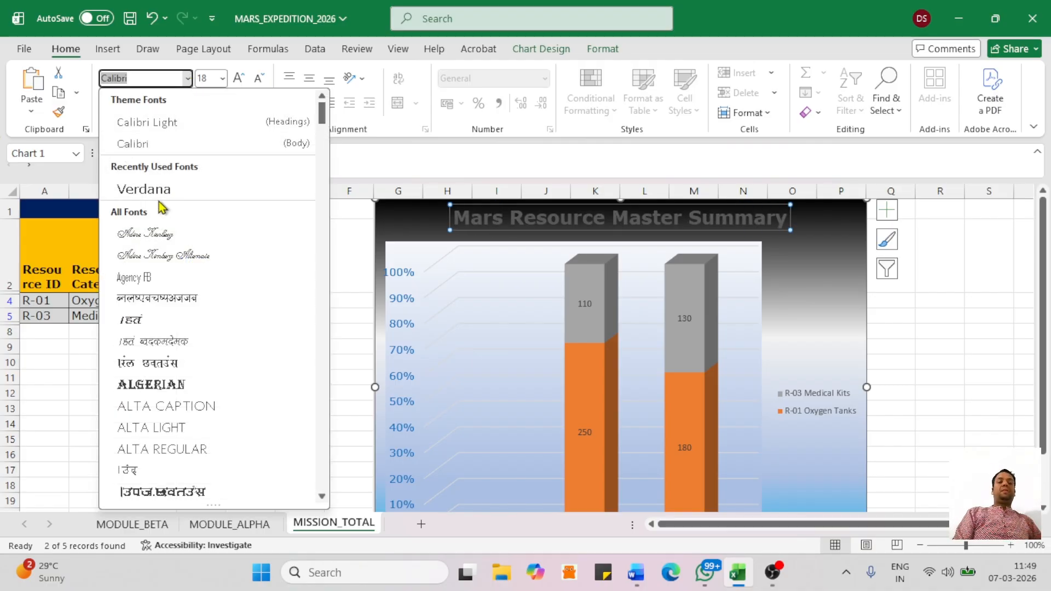
click(151, 189)
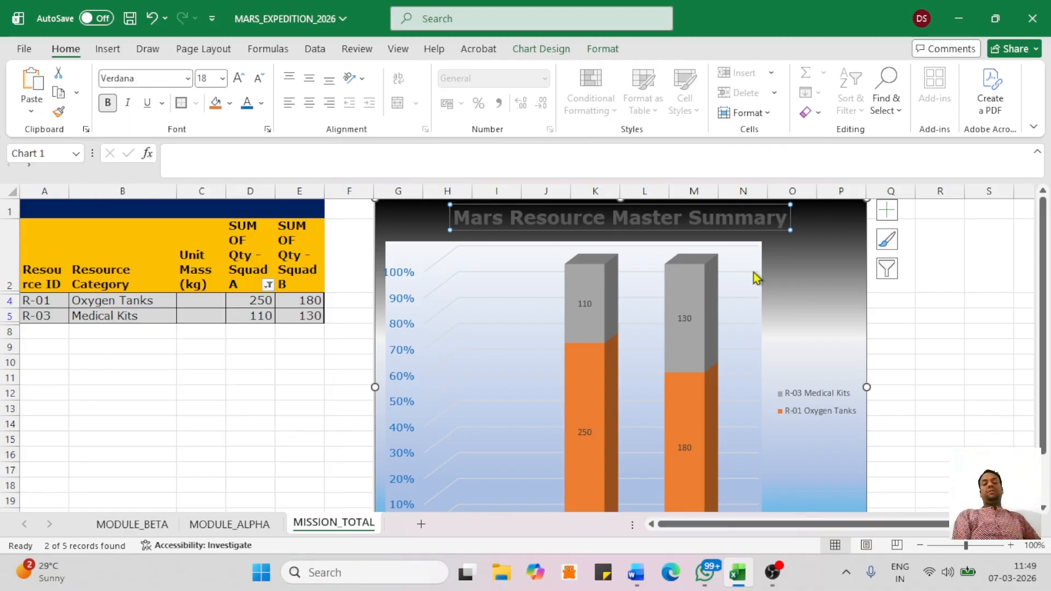
click(944, 347)
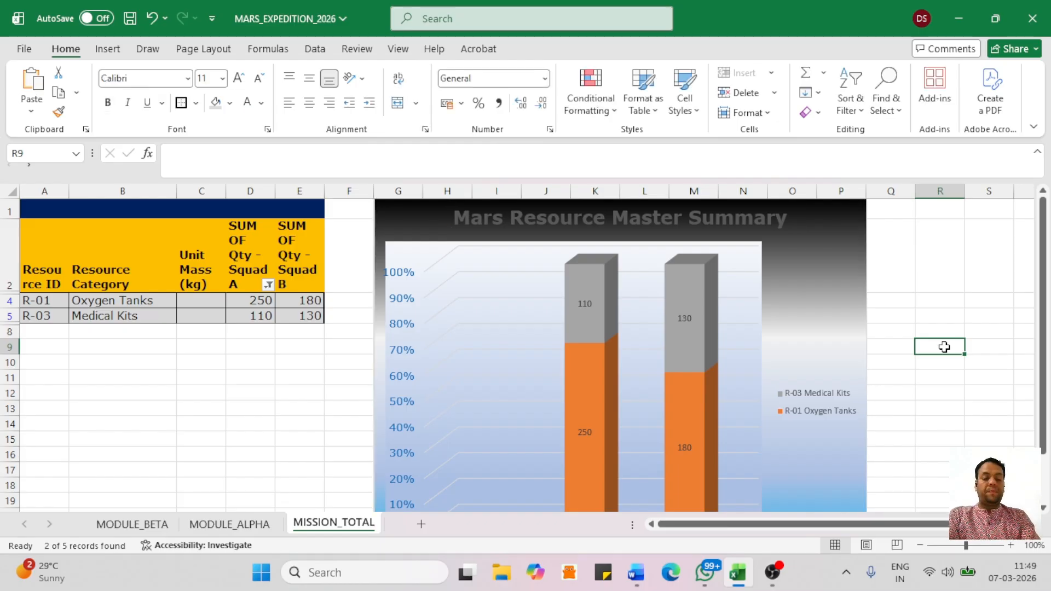
Review the Step 8 finalization instructions in the Word assignment, and save the MARS_EXPEDITION_2026 workbook in Excel.
key(alt+Tab)
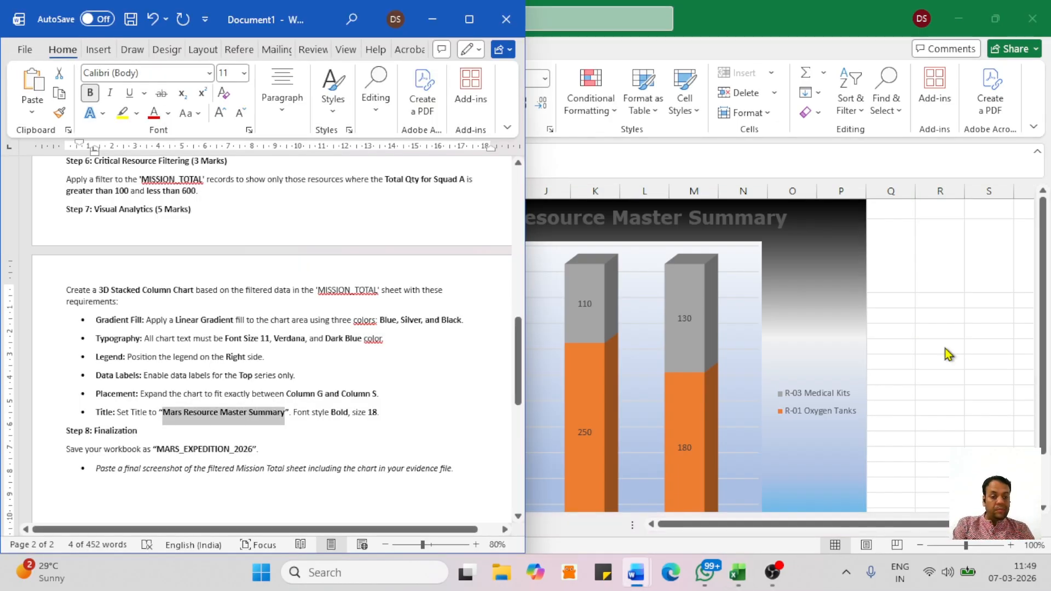
click(518, 386)
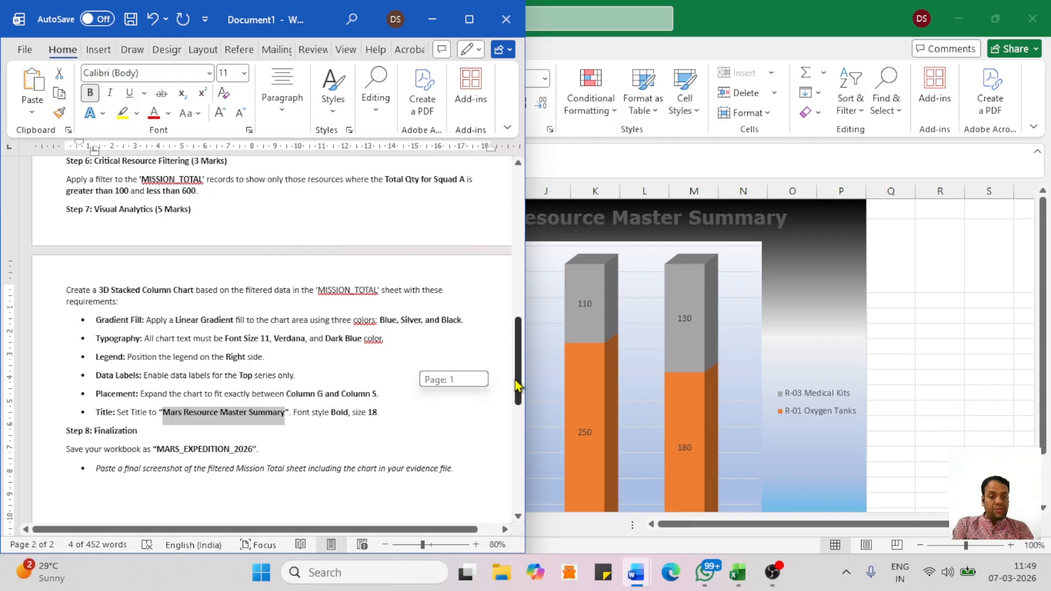
drag(518, 385, 519, 402)
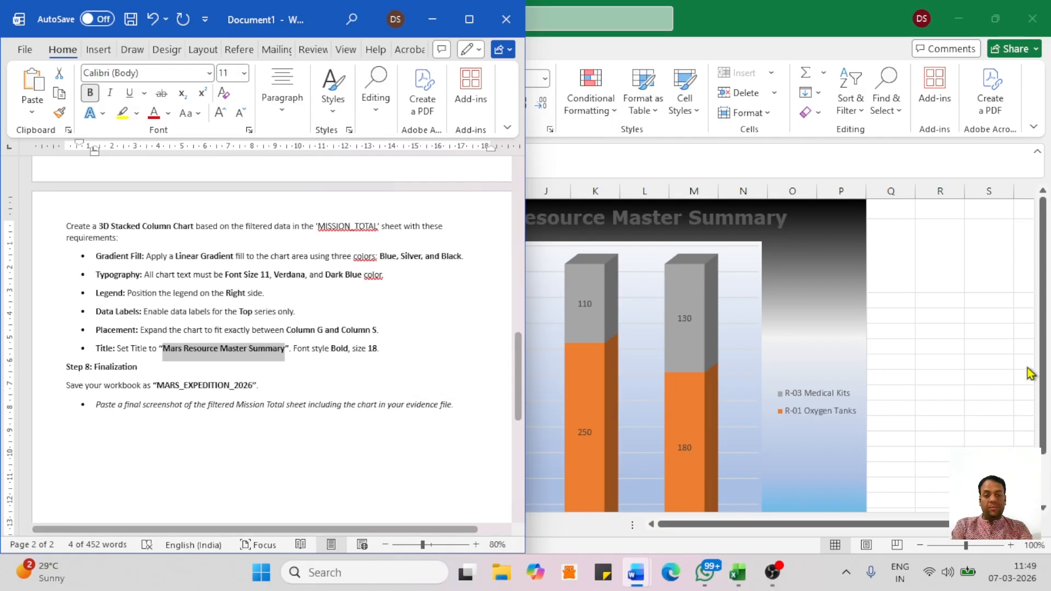
click(962, 346)
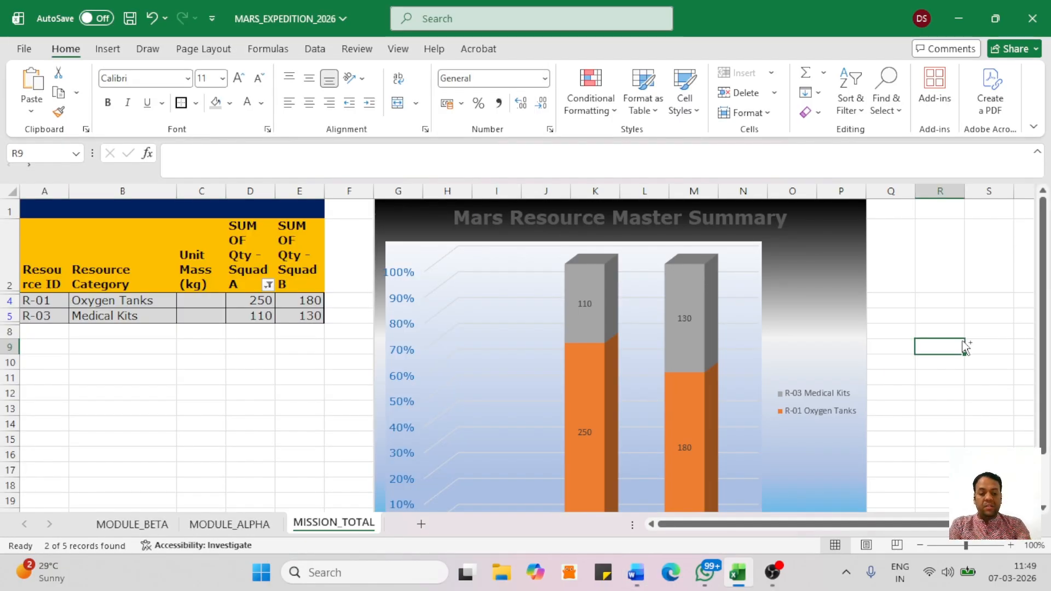
key(ctrl+s)
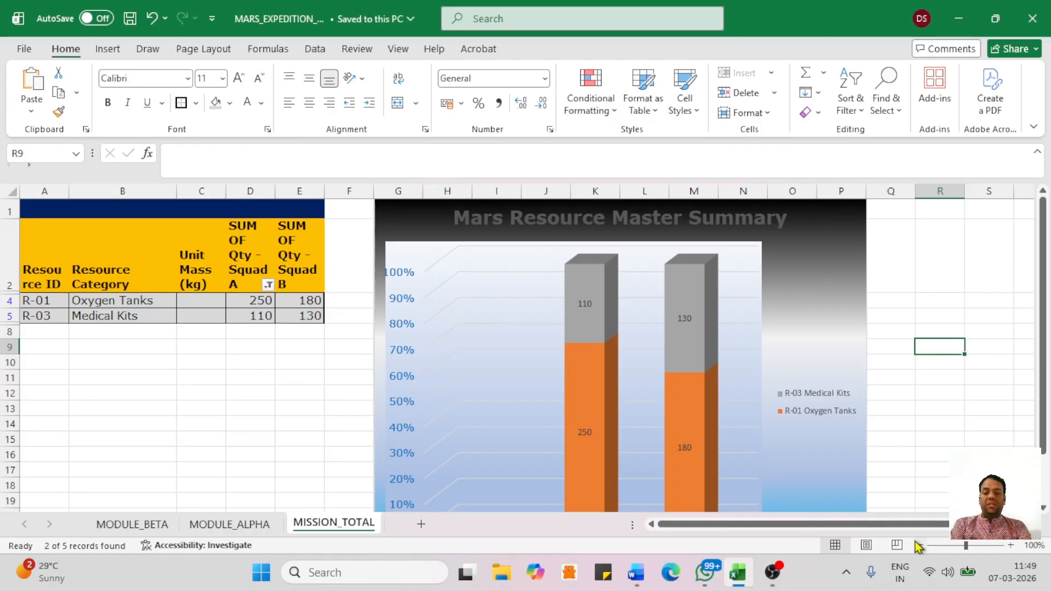
Capture a screenshot of the MISSION_TOTAL sheet covering the filtered table and the whole chart.
click(917, 541)
click(916, 541)
click(906, 388)
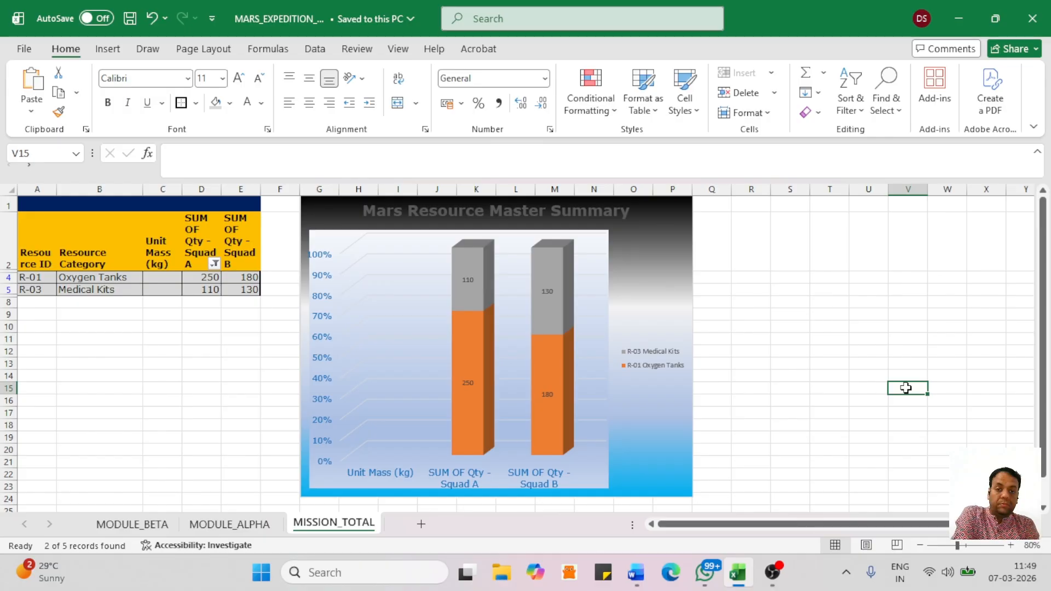
key(super+shift+s)
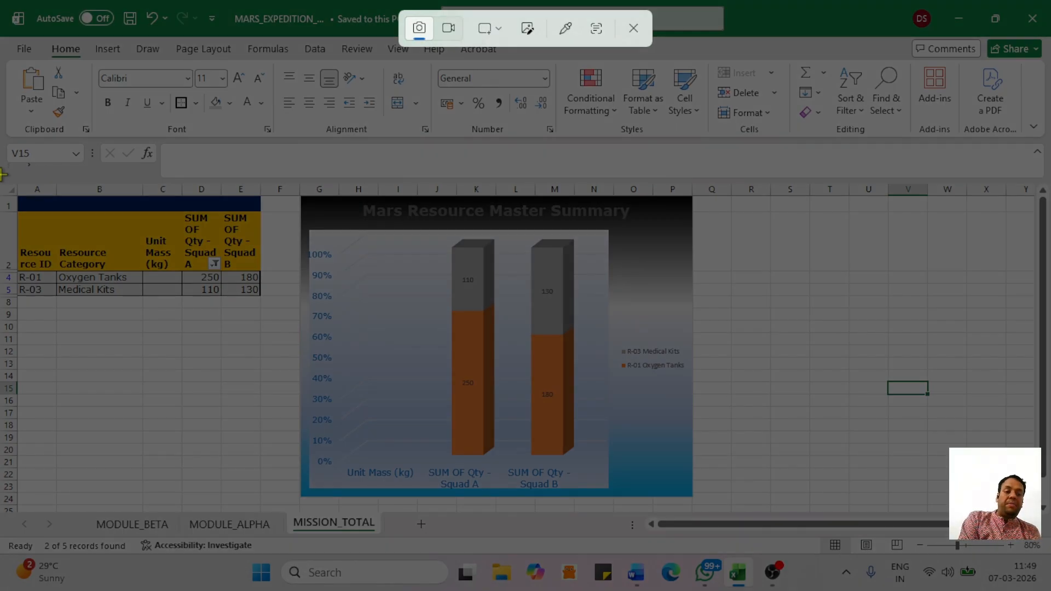
drag(2, 175, 769, 521)
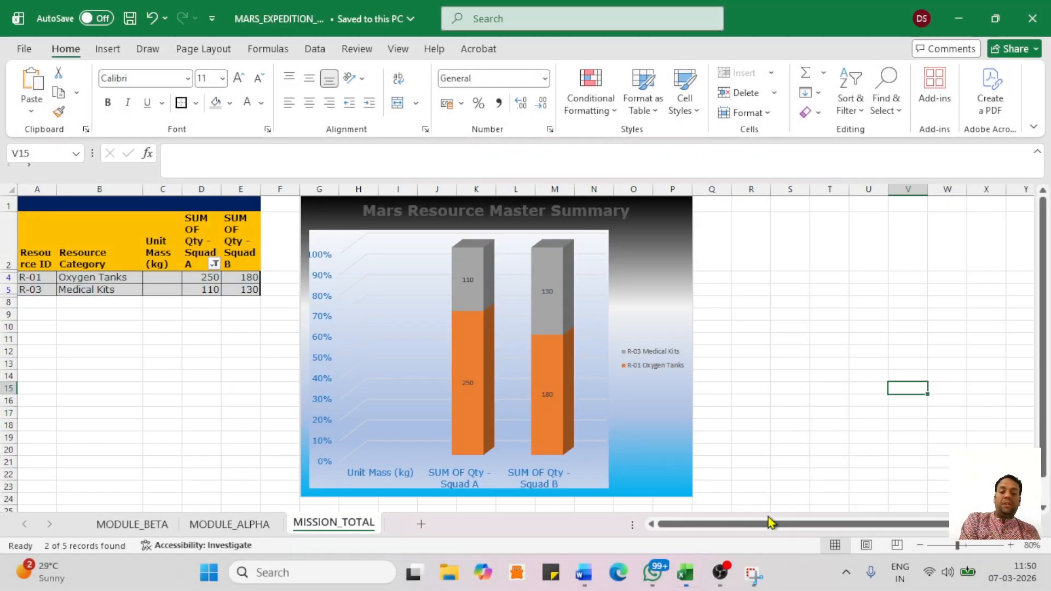
Switch to the Word evidence document Document2 and paste the screenshot two lines below the "Module beta" caption.
mouse_move(636, 573)
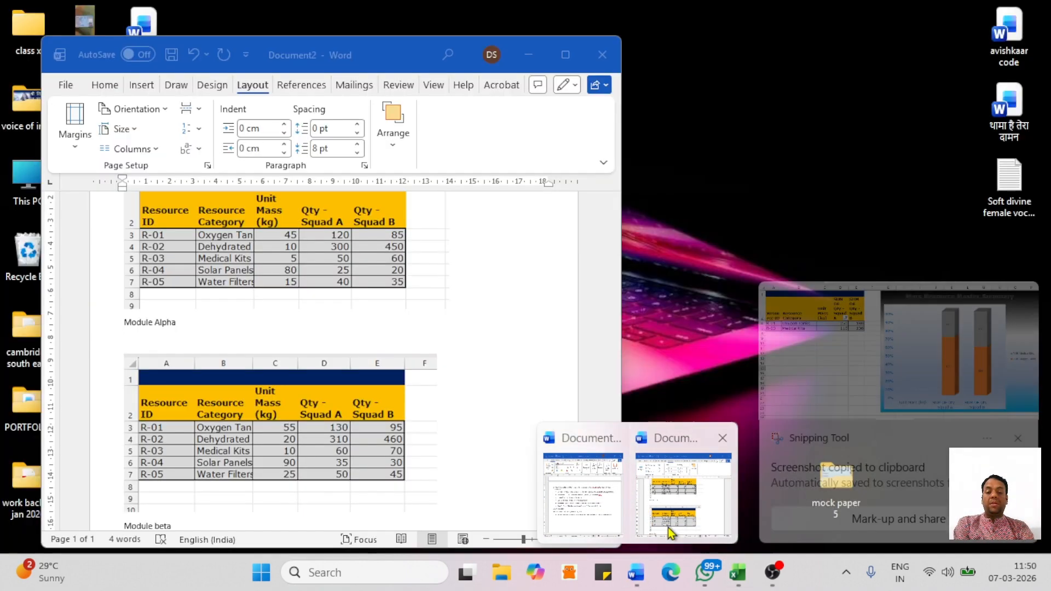
click(670, 523)
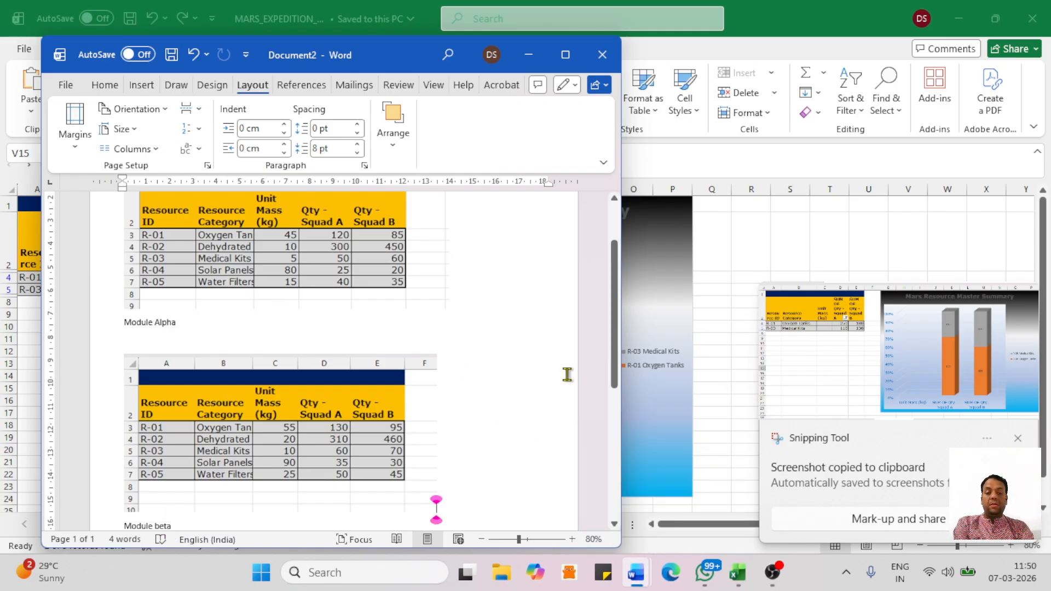
scroll(605, 417, down, 5)
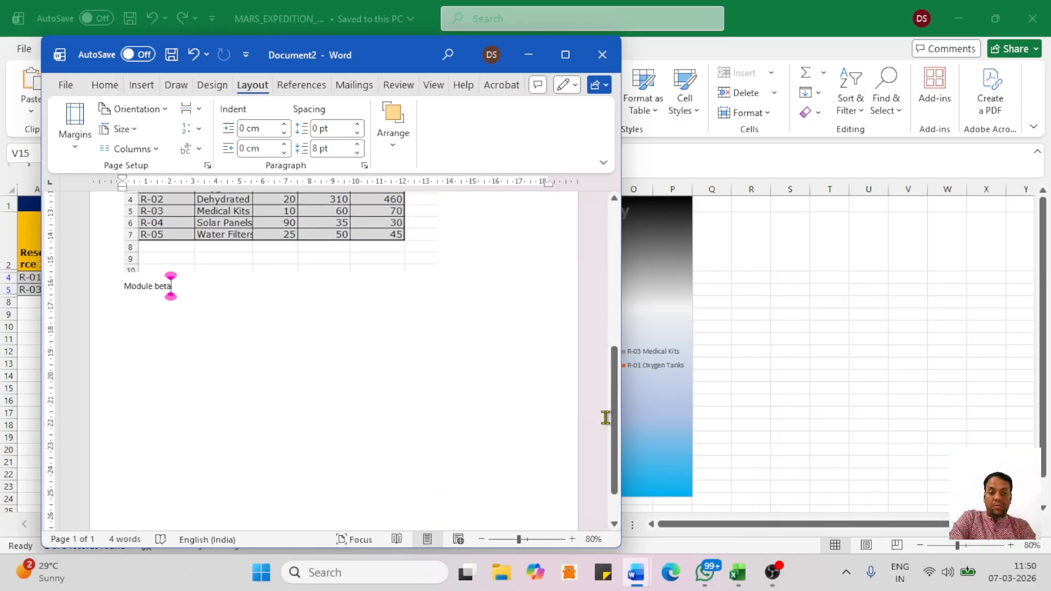
key(Return)
key(Return)
key(ctrl+v)
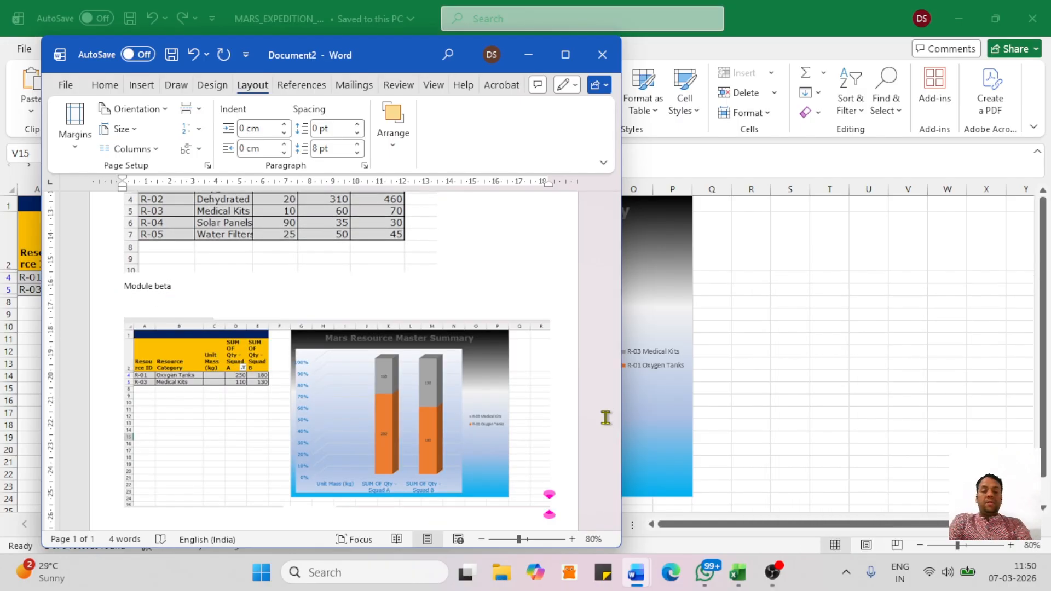